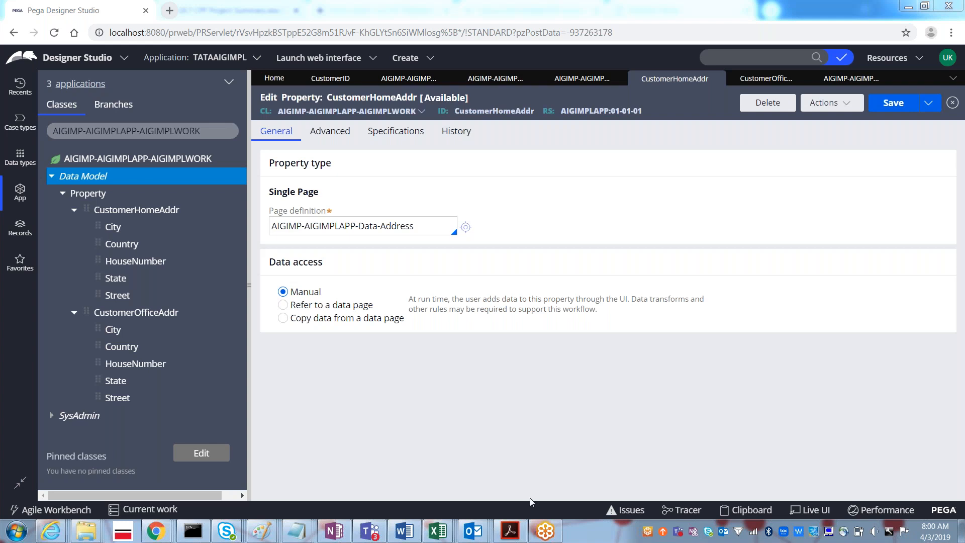
- Bring up the Excel window's preview from the taskbar, leaving CustomerHomeAddr's Data-Address settings in place
mouse_move(449, 535)
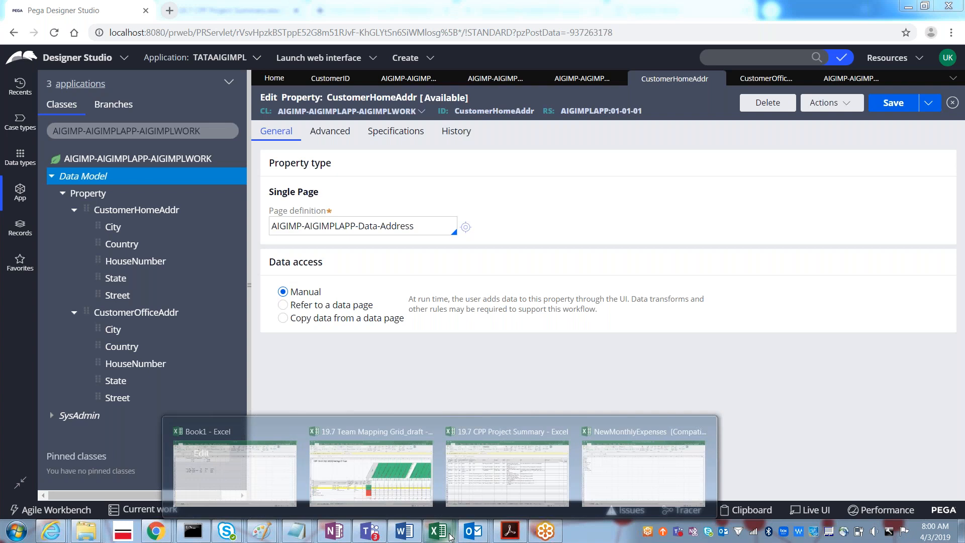
mouse_move(516, 477)
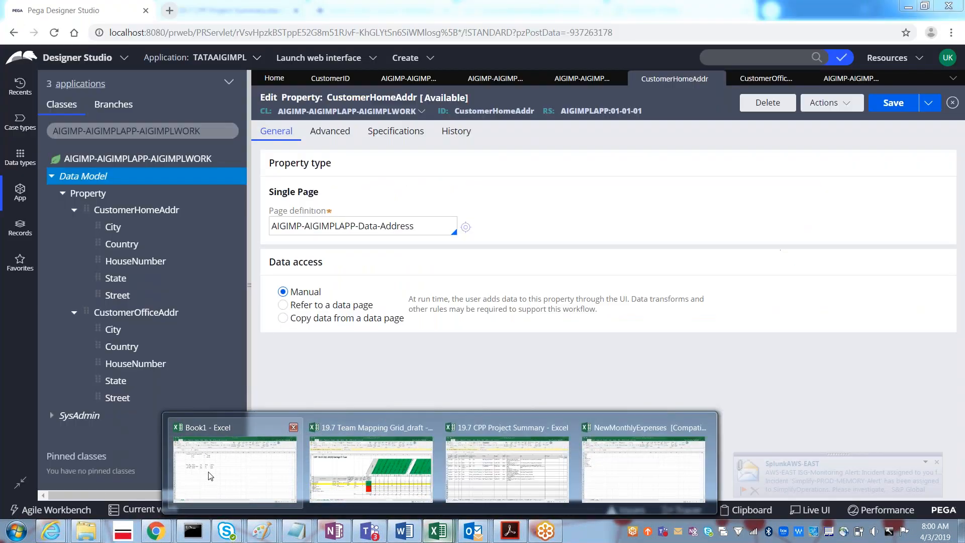
left_click(210, 476)
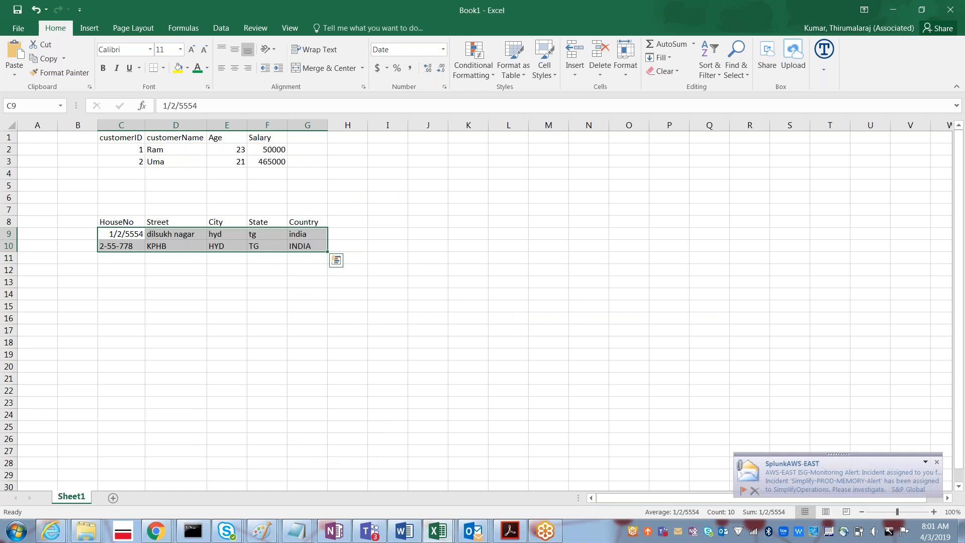
key("Up")
key("Up")
key("Up")
key("Up")
key("Up")
key("Up")
key("Up")
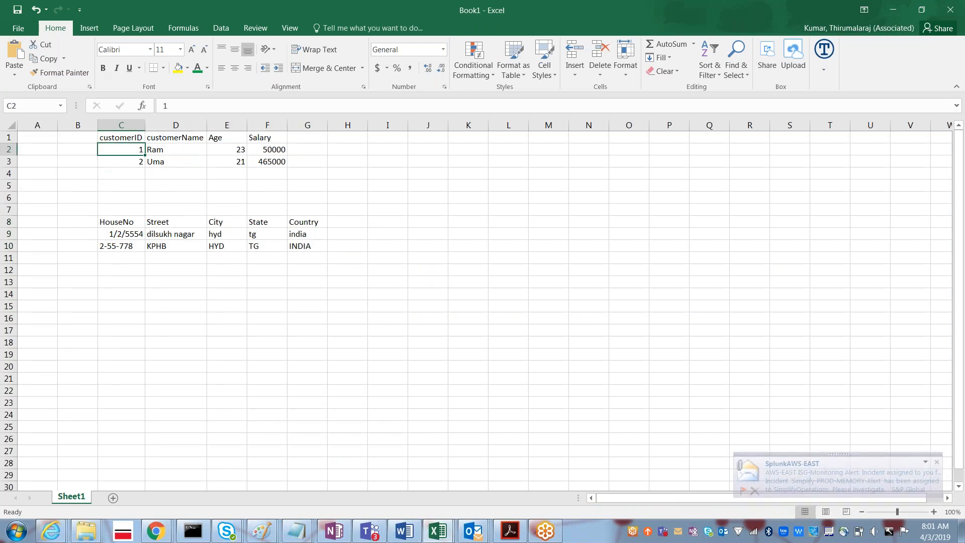
key("shift+Right")
key("shift+Right")
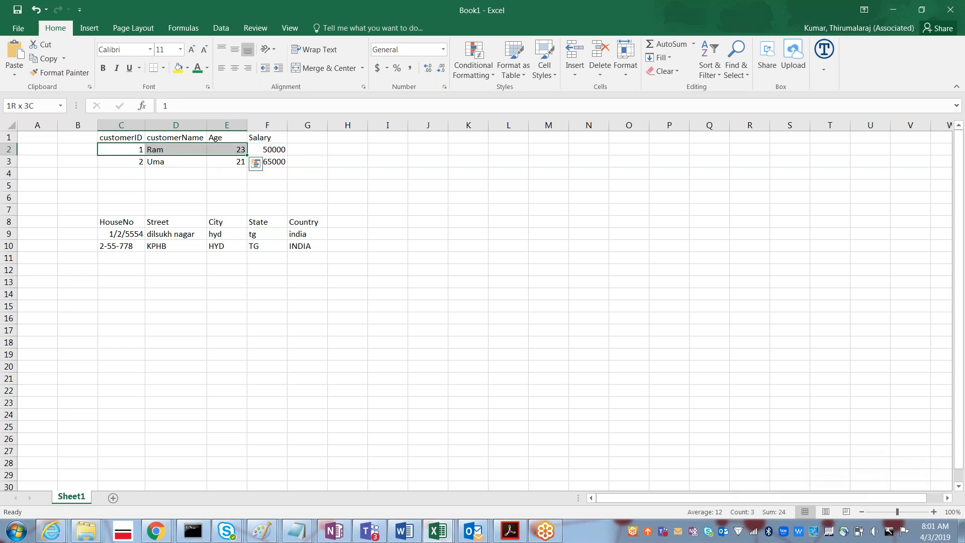
key("shift+Right")
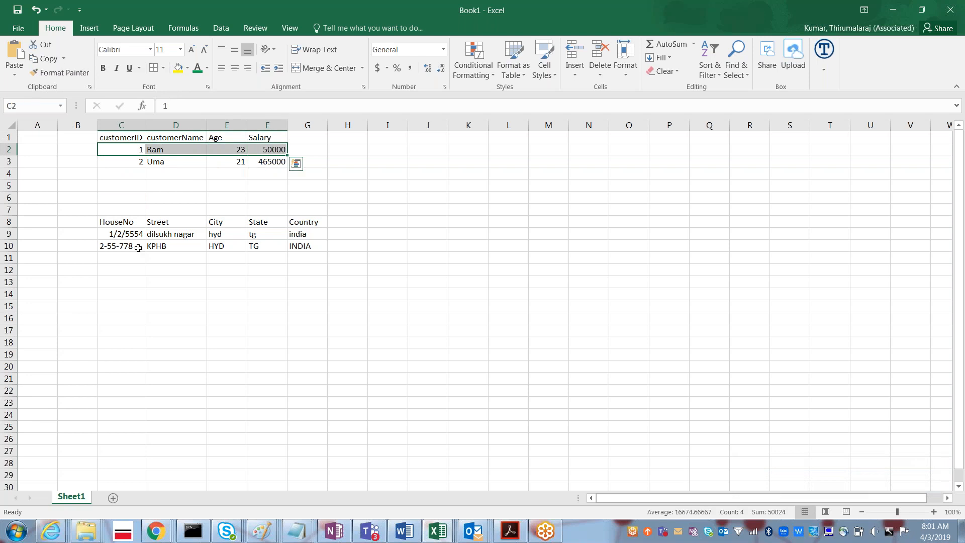
left_click(125, 150)
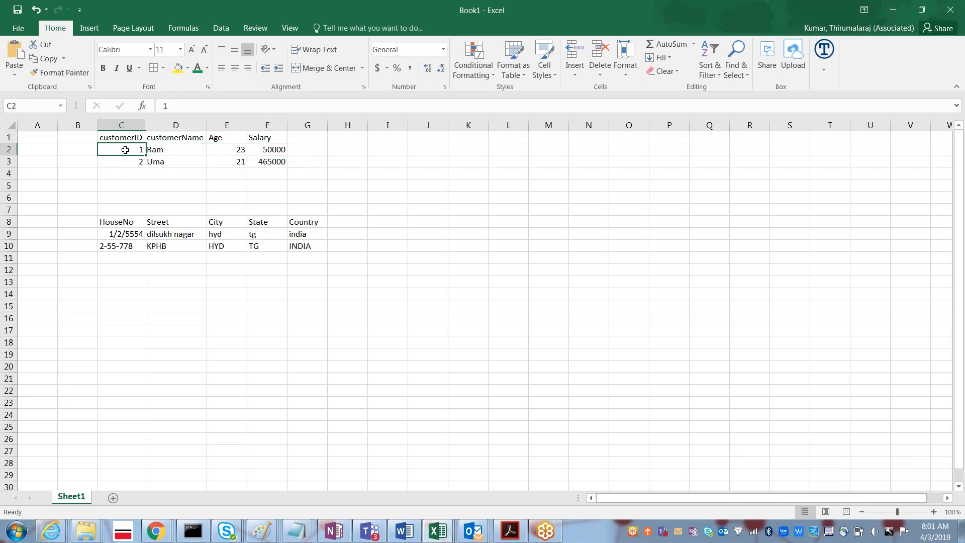
key("Right")
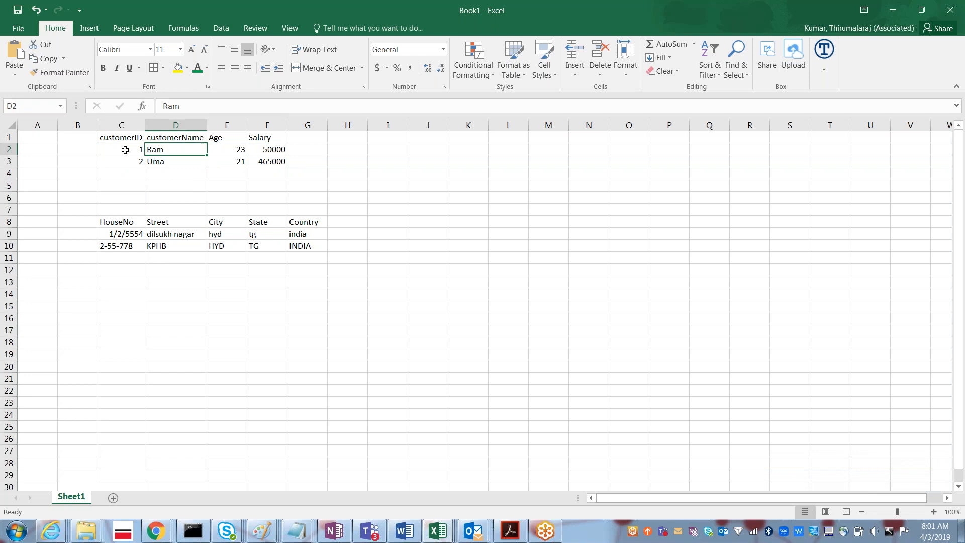
key("Right")
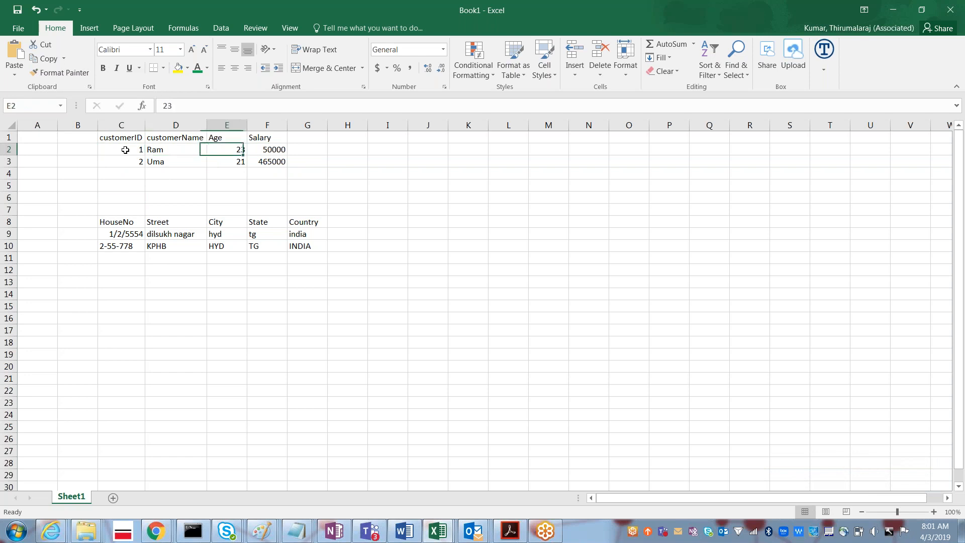
key("Right")
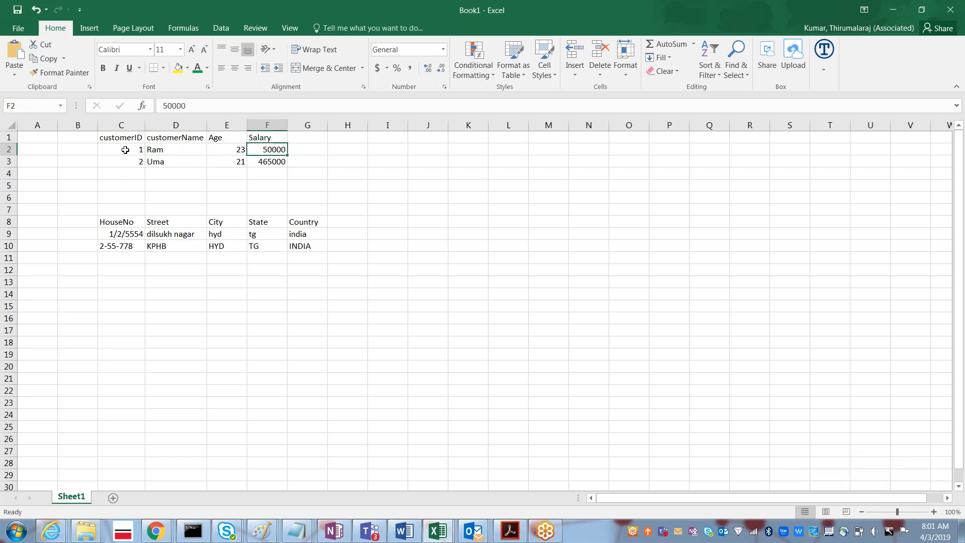
key("shift+Left")
key("shift+Left")
key("shift+Left")
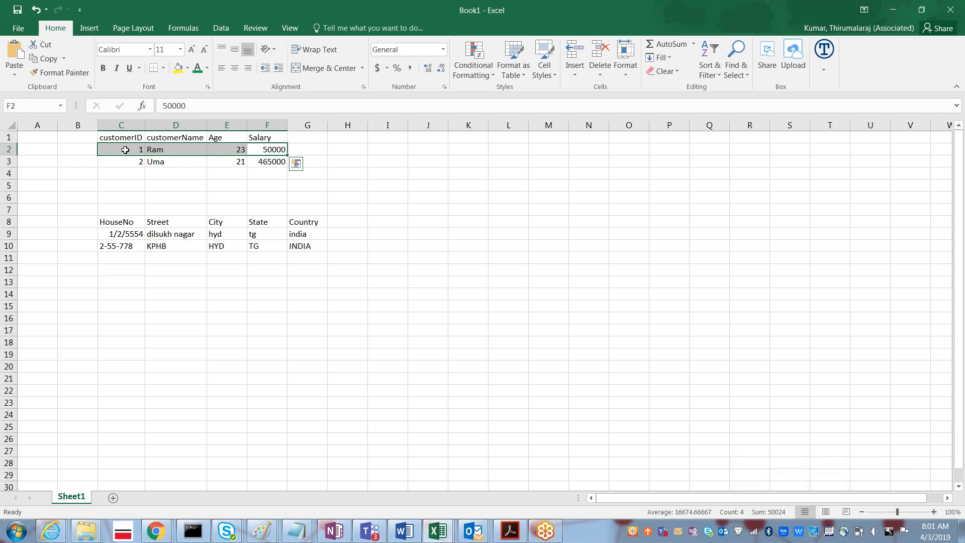
key("shift+Down")
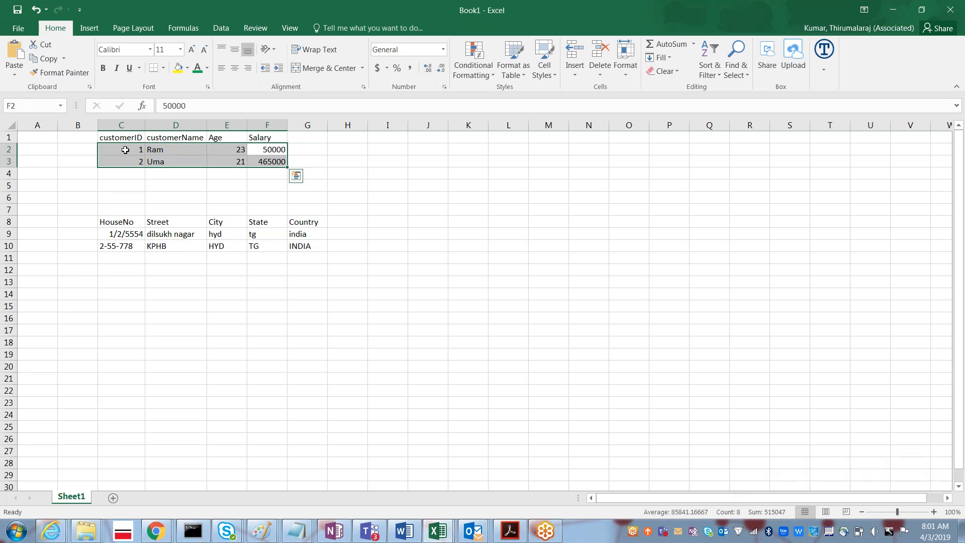
key("Up")
key("shift+Left")
key("shift+Left")
key("shift+Left")
key("shift+Left")
key("shift+Right")
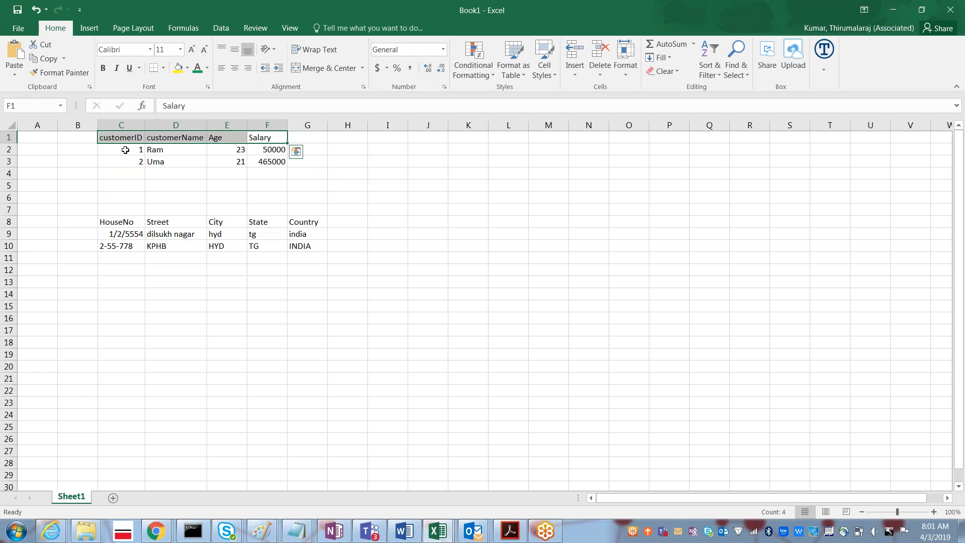
key("Down")
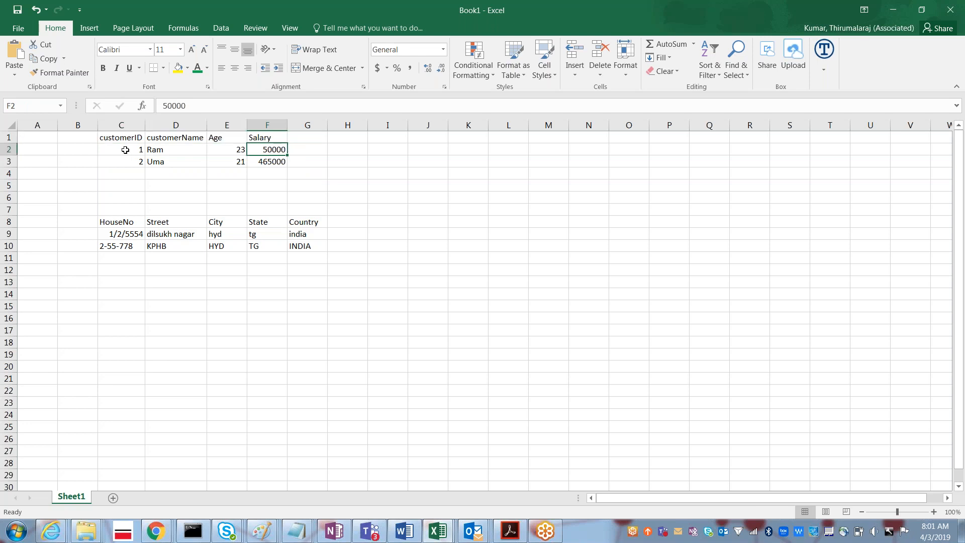
key("alt+Tab")
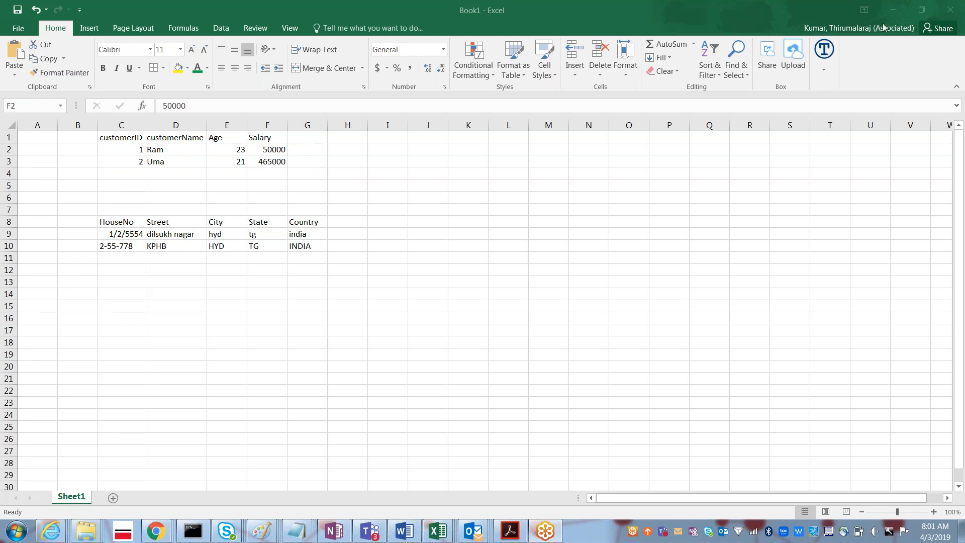
key("alt+Tab")
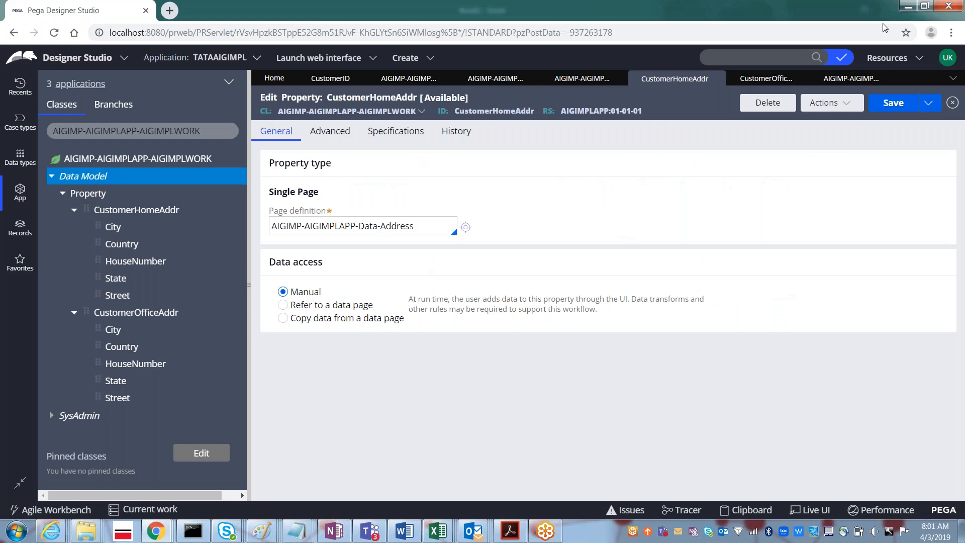
- Filter the class explorer to AIGIMP-AIGIMPLAPP-Data-Address using the copied page definition
triple_click(366, 228)
key("ctrl+c")
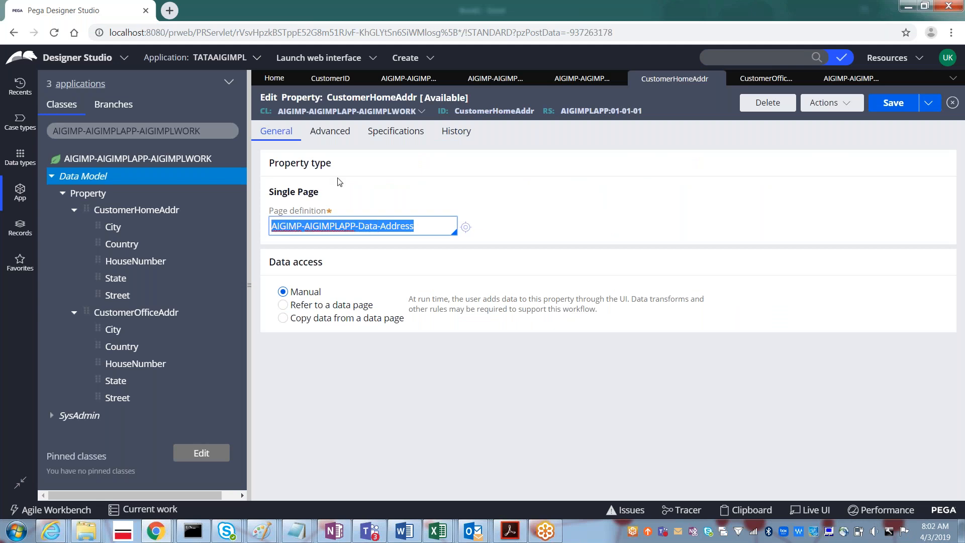
triple_click(143, 131)
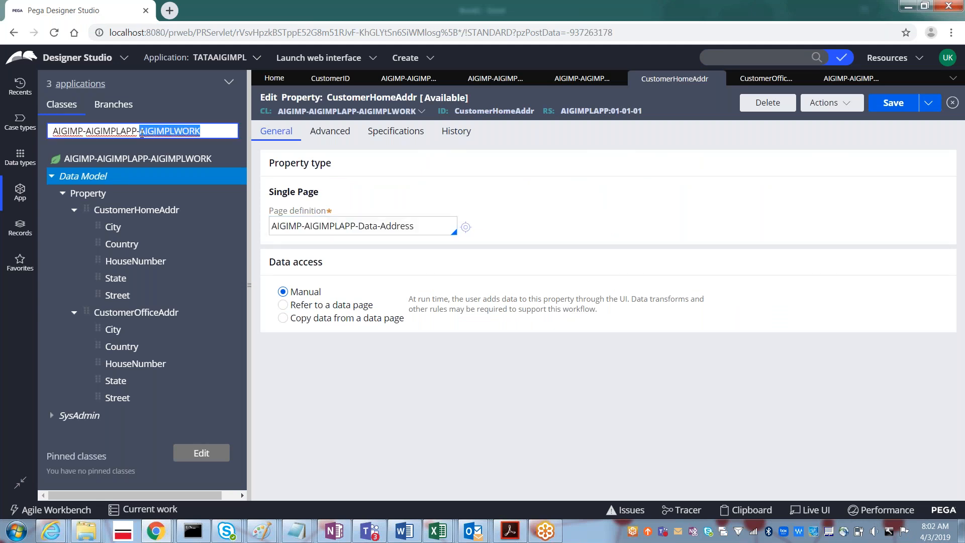
key("ctrl+v")
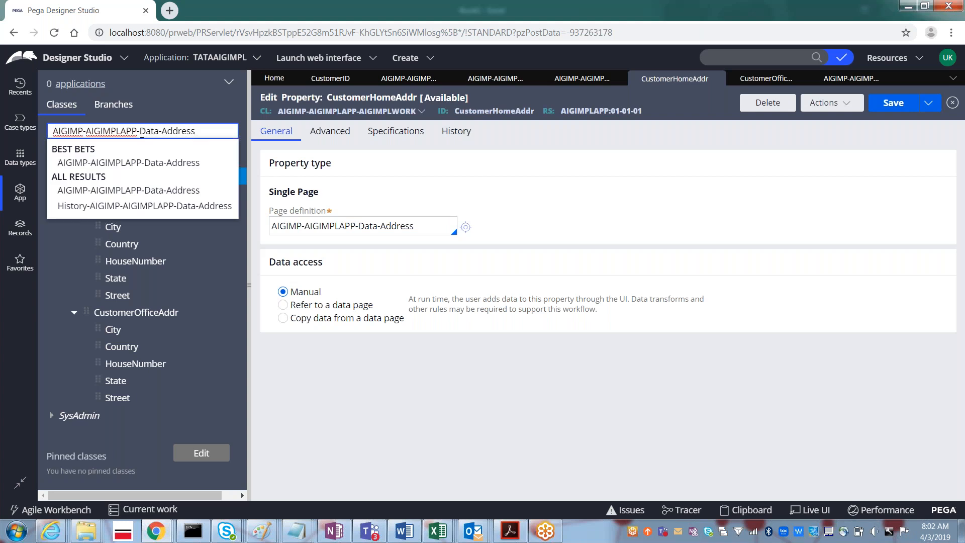
key("Return")
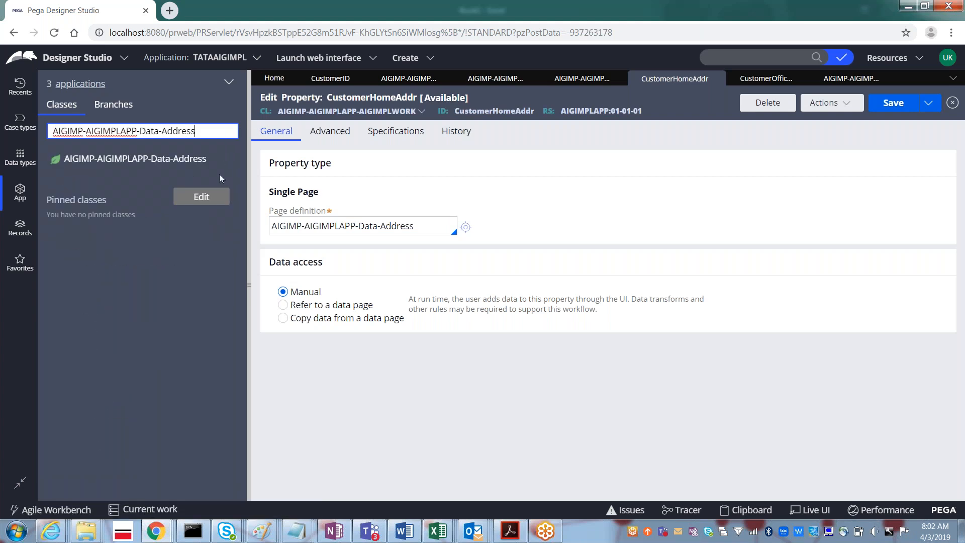
left_click(20, 195)
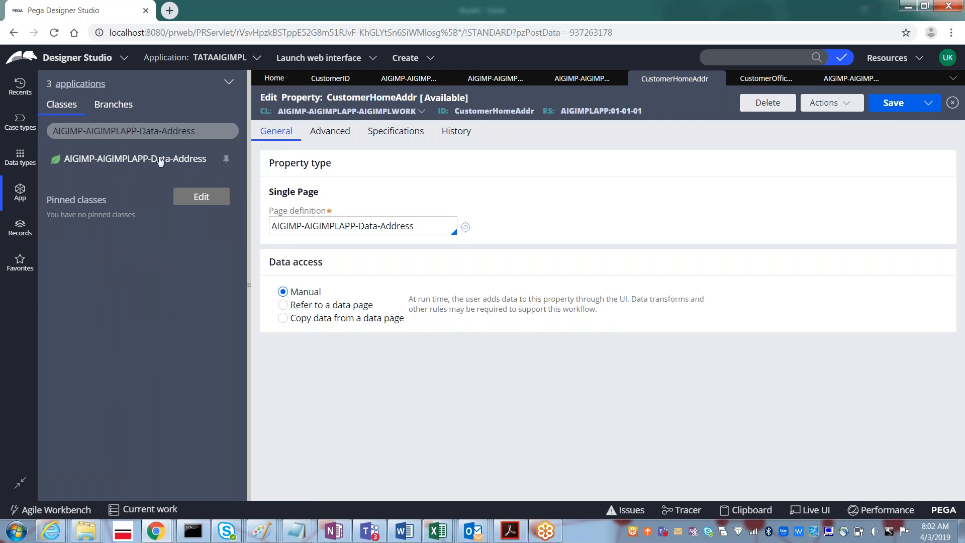
- Log off the current operator session from the account menu
left_click(206, 130)
left_click(206, 133)
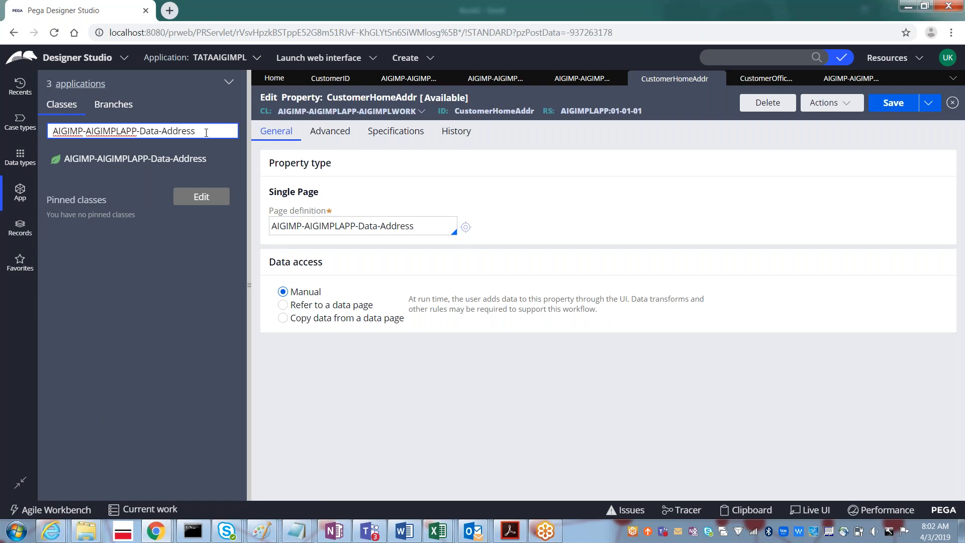
left_click(947, 58)
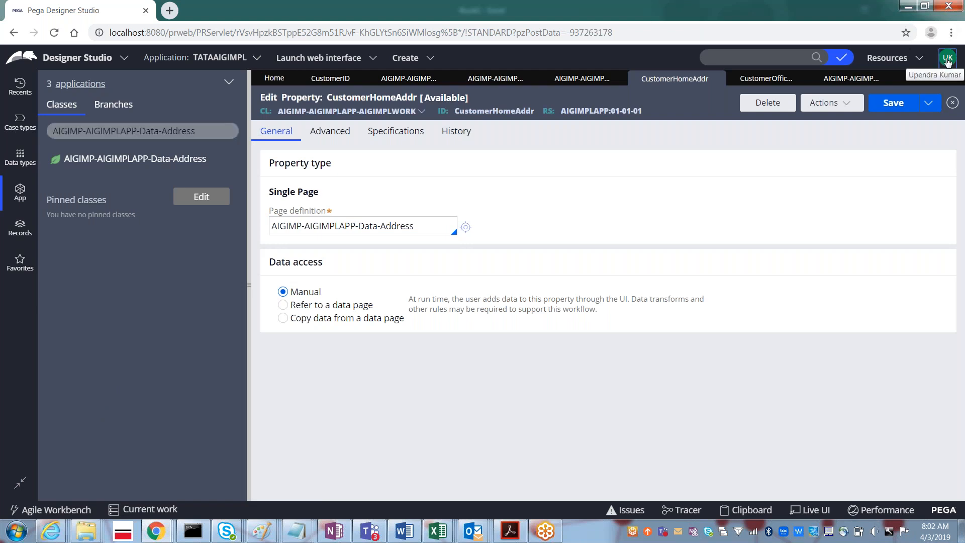
left_click(899, 156)
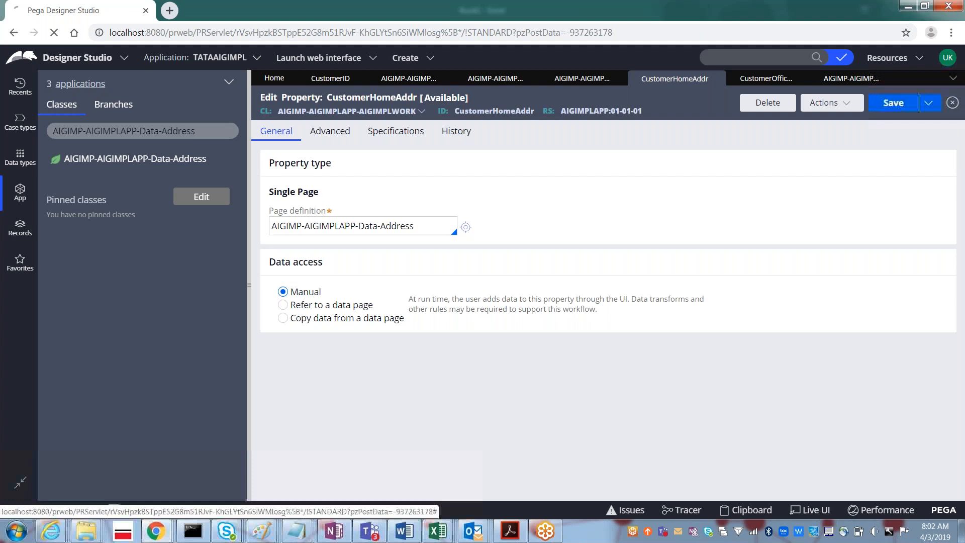
- Log back in with the saved administrator user name
type("ad")
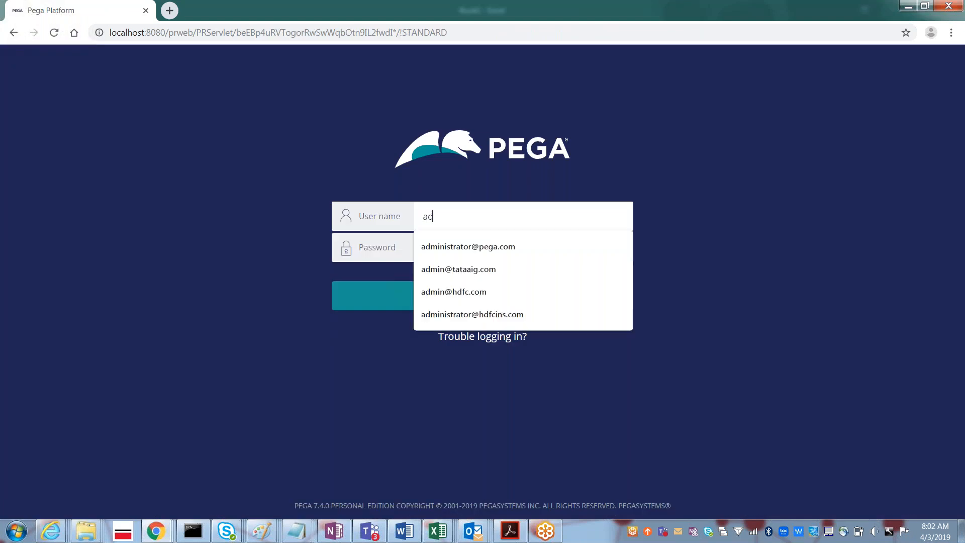
key("Down")
key("Down")
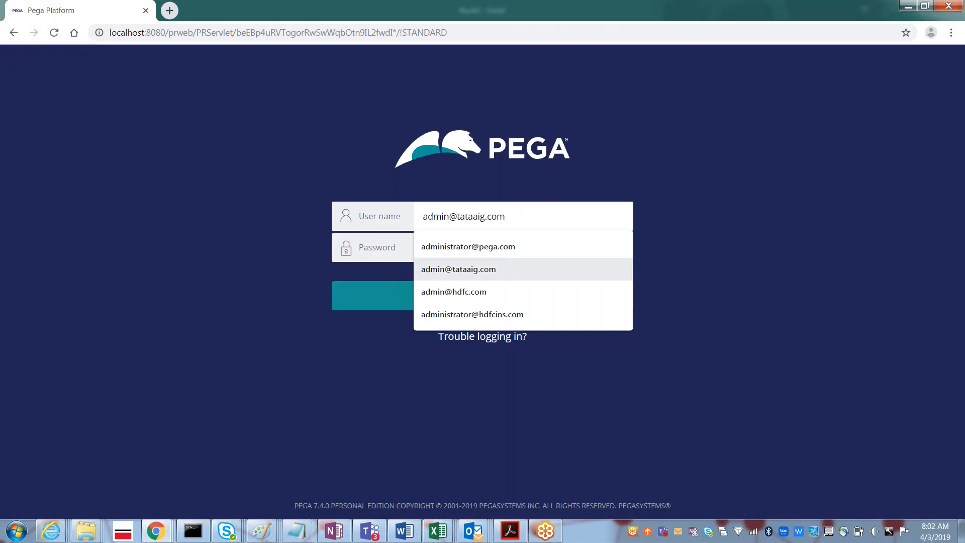
key("Tab")
key("Return")
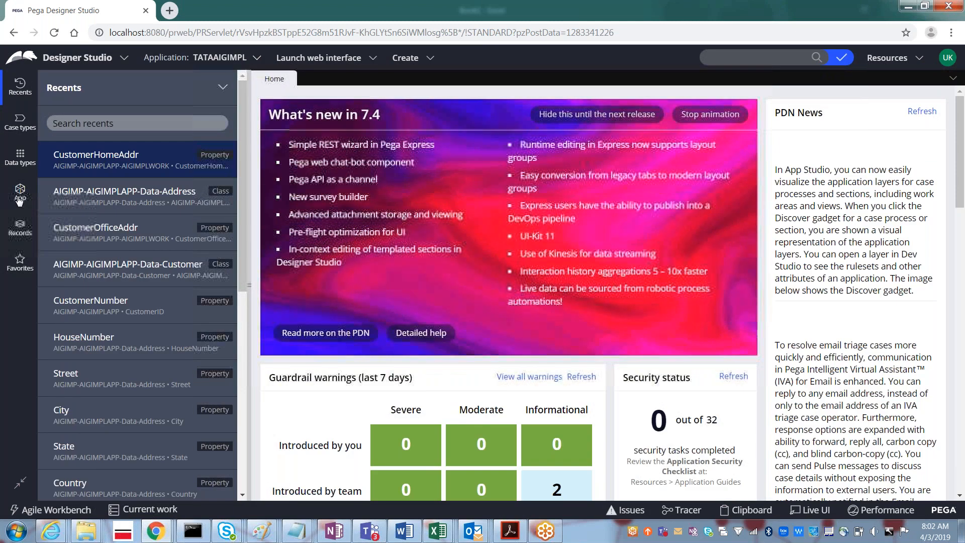
- Show the Data-Address properties City, Country, HouseNumber, State and Street in App Explorer
left_click(20, 198)
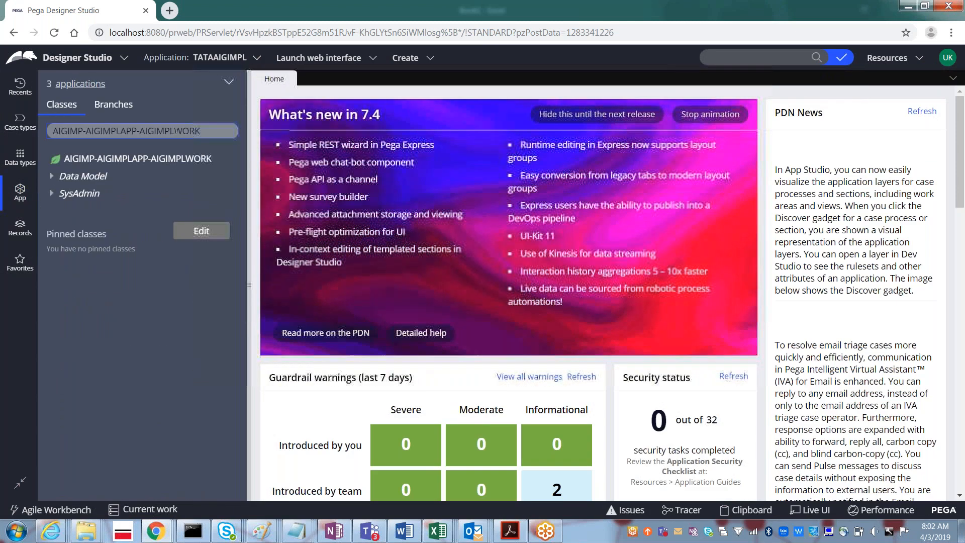
triple_click(176, 131)
key("ctrl+v")
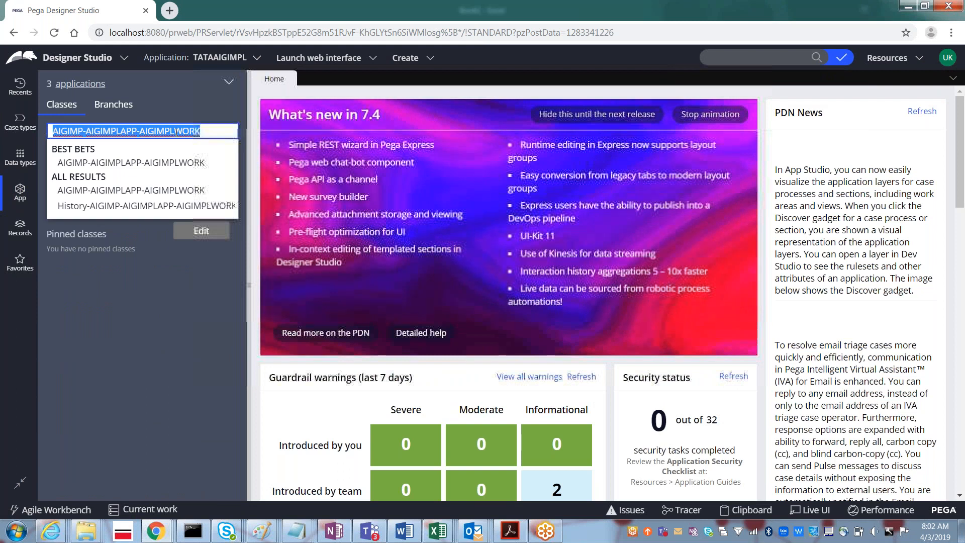
left_click(68, 162)
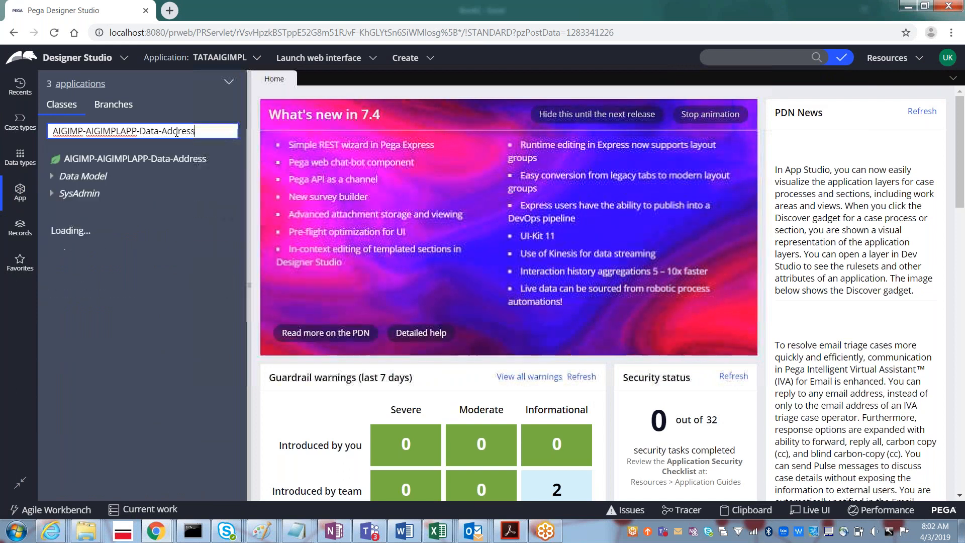
left_click(52, 179)
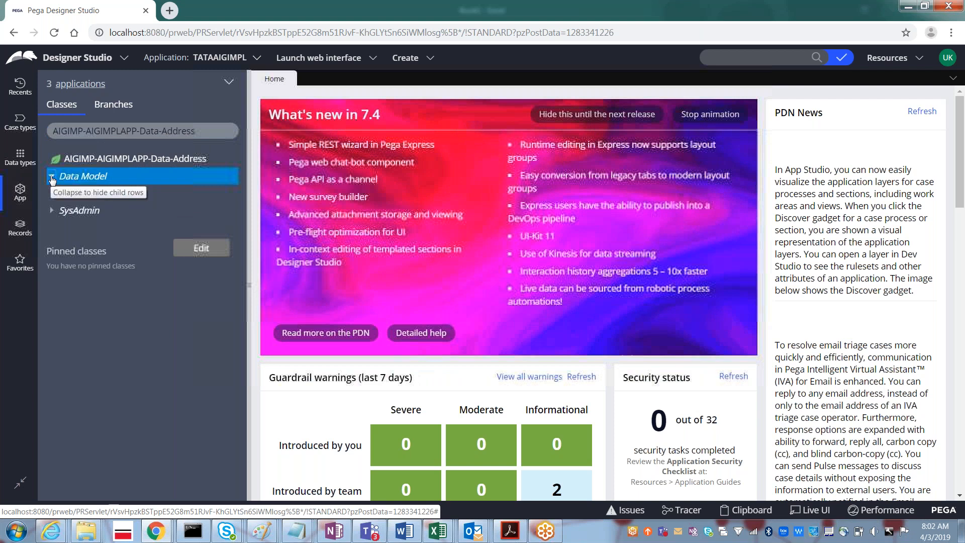
left_click(62, 193)
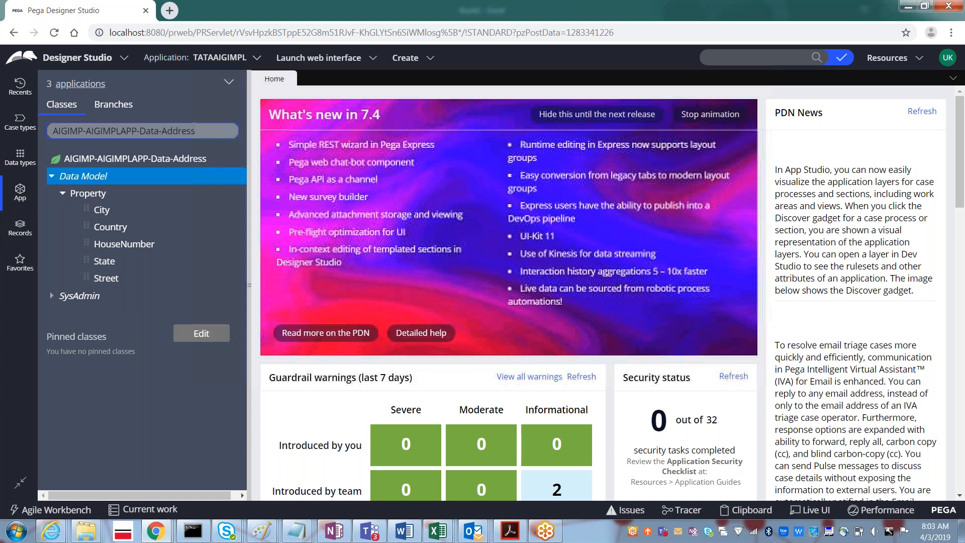
left_click(209, 130)
- Switch App Explorer to AIGIMP-AIGIMPLAPP-AIGIMPLWORK and expand its properties CustomerHomeAddr and CustomerOfficeAddr
key("BackSpace")
key("BackSpace")
key("BackSpace")
key("BackSpace")
key("BackSpace")
key("BackSpace")
key("BackSpace")
key("BackSpace")
key("BackSpace")
key("BackSpace")
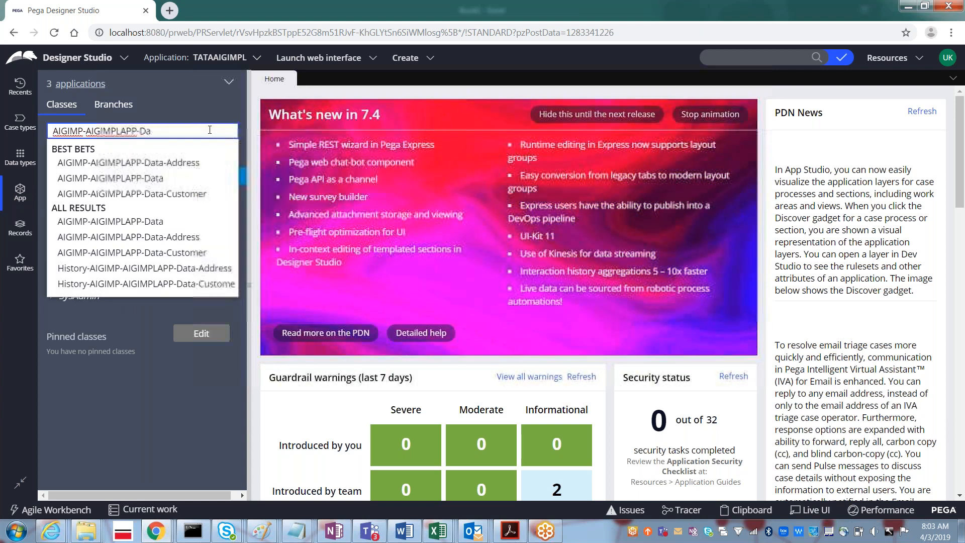
key("BackSpace")
key("BackSpace")
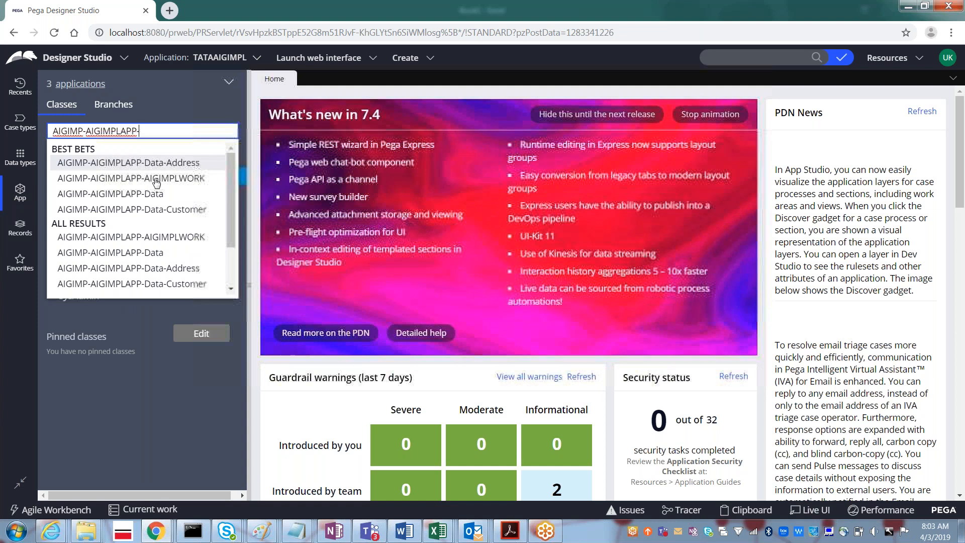
left_click(156, 178)
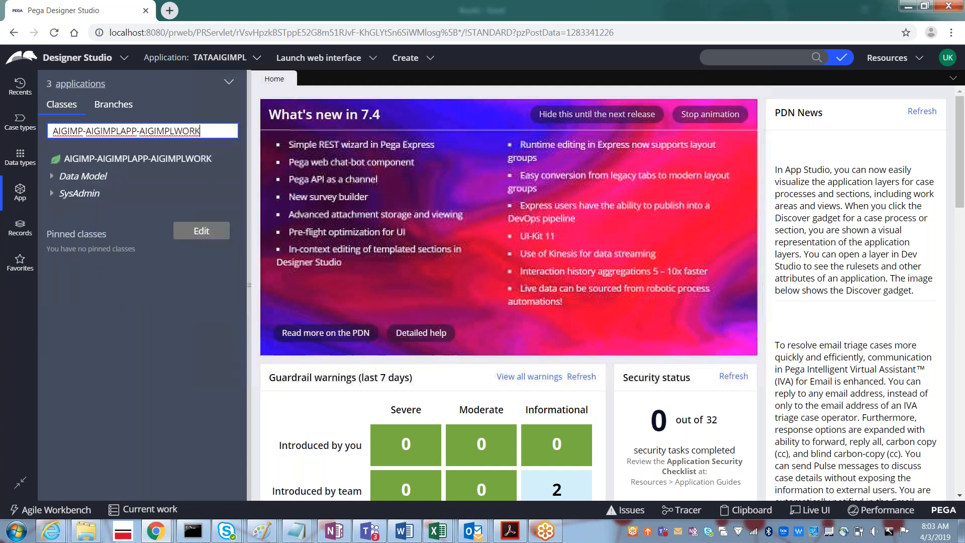
left_click(52, 178)
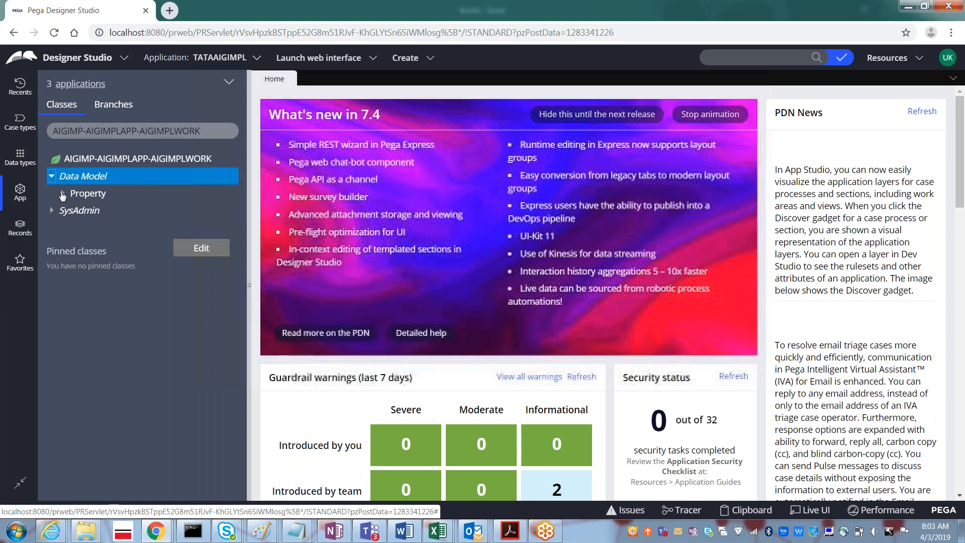
left_click(62, 195)
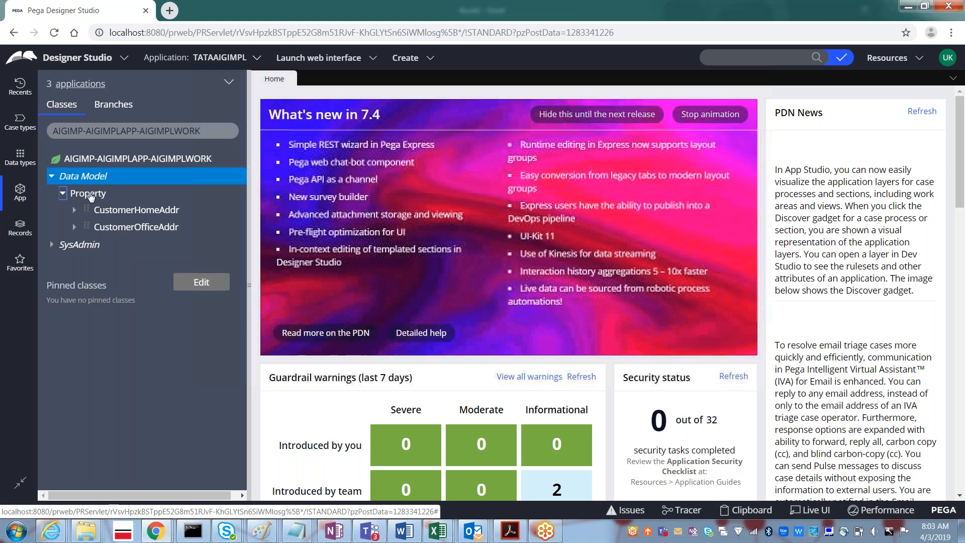
- Start creating a new property under the AIGIMPLWORK Property category
left_click(89, 195)
right_click(89, 196)
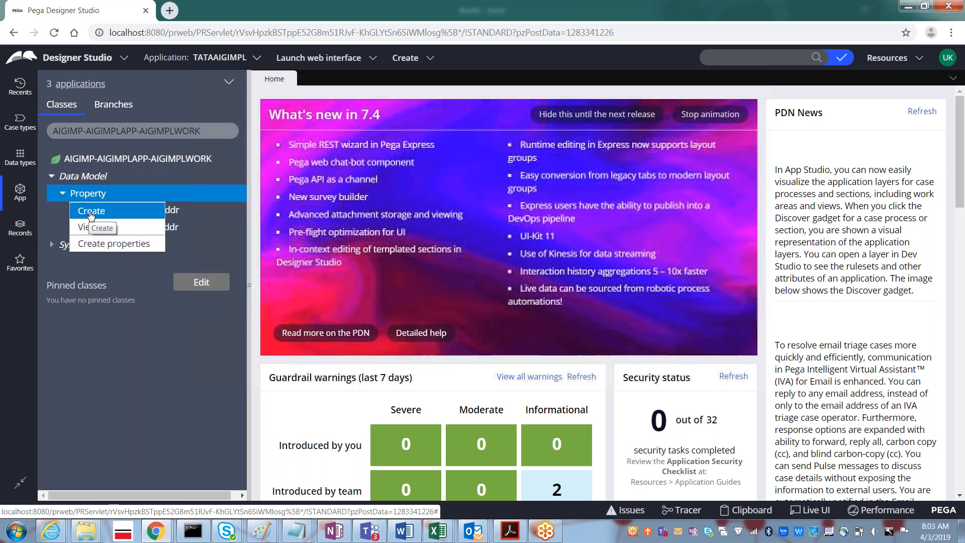
left_click(91, 212)
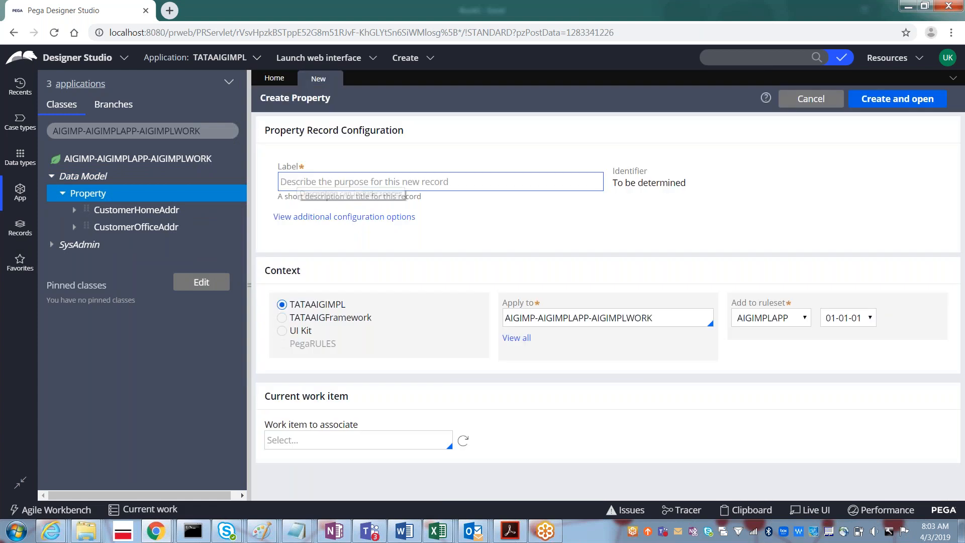
- Enter the label CustomerDOB, correcting the typo, and make the identifier editable
type("CustDFOB")
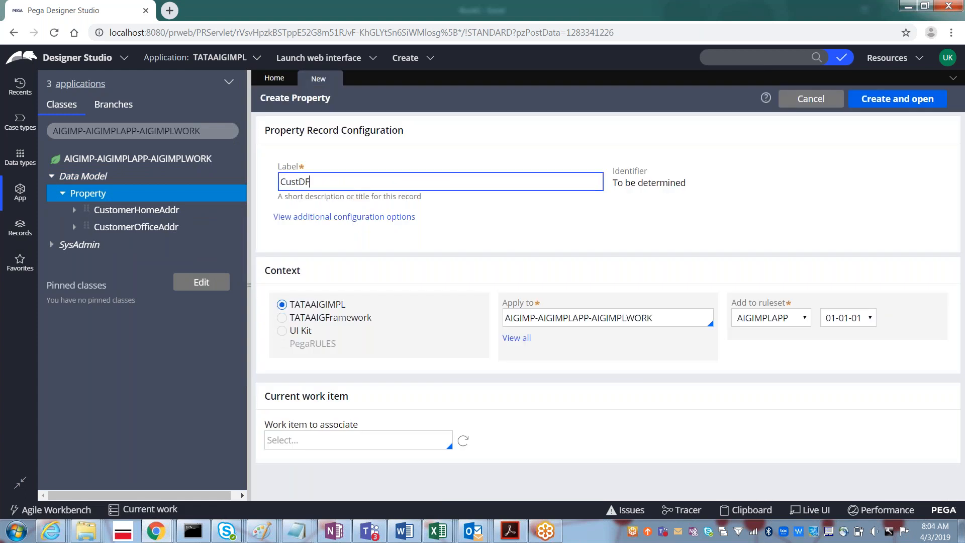
left_click(311, 181)
key("BackSpace")
key("Tab")
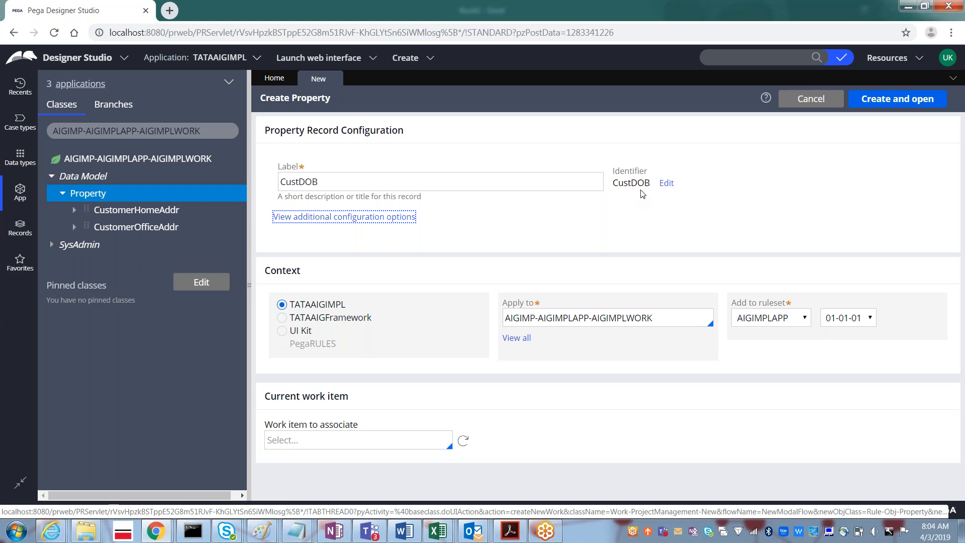
left_click(300, 182)
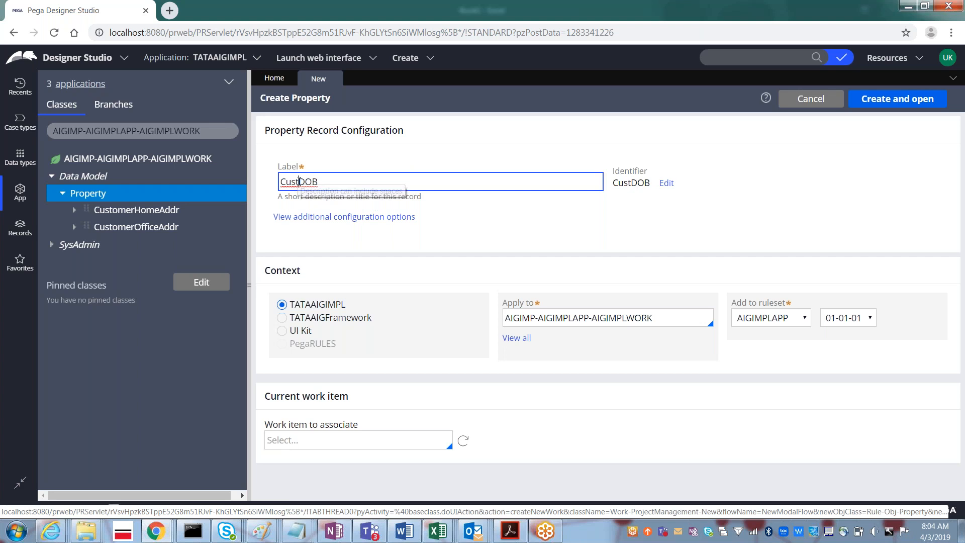
type("omer")
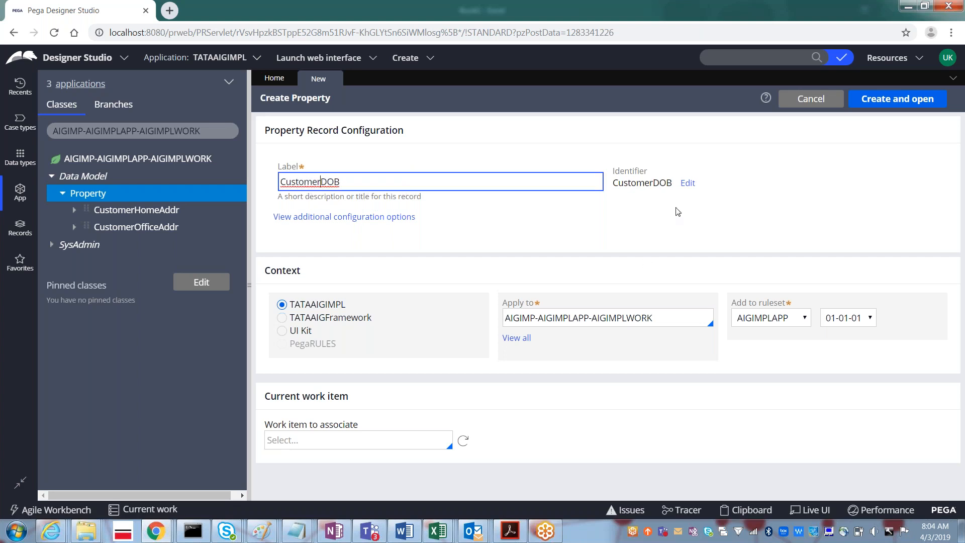
left_click(691, 186)
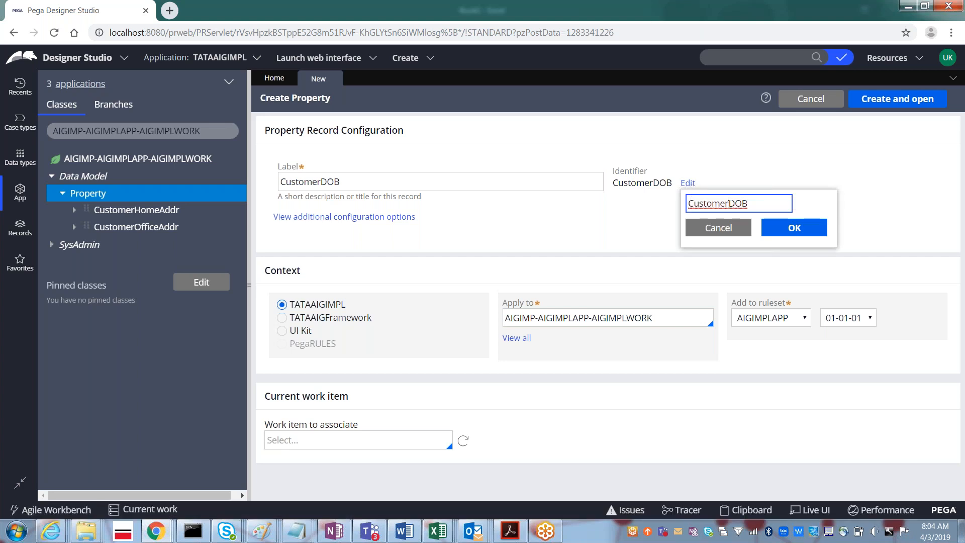
- Shorten the identifier to CustDOB, then create the property in AIGIMPLWORK and open it
left_click(730, 204)
key("BackSpace")
key("BackSpace")
key("BackSpace")
key("BackSpace")
left_click(801, 235)
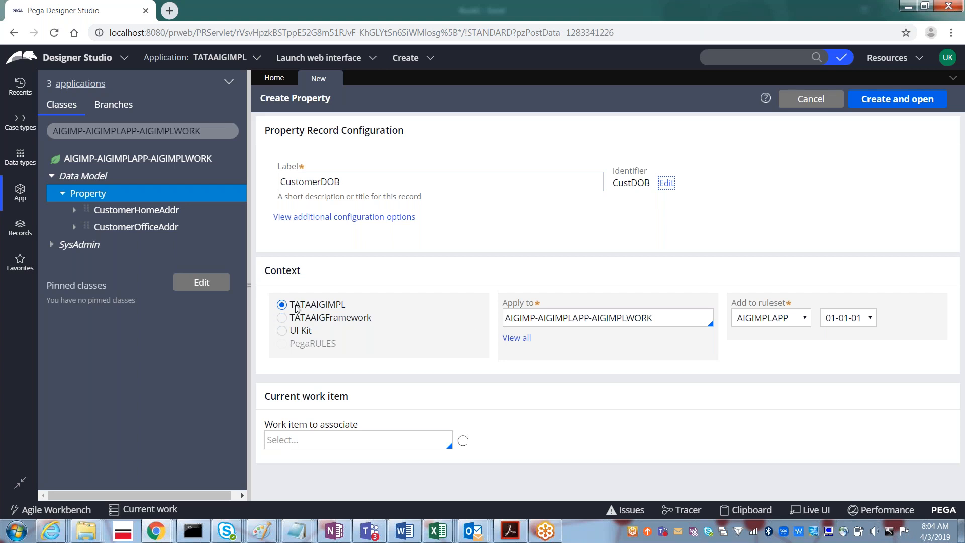
left_click(628, 317)
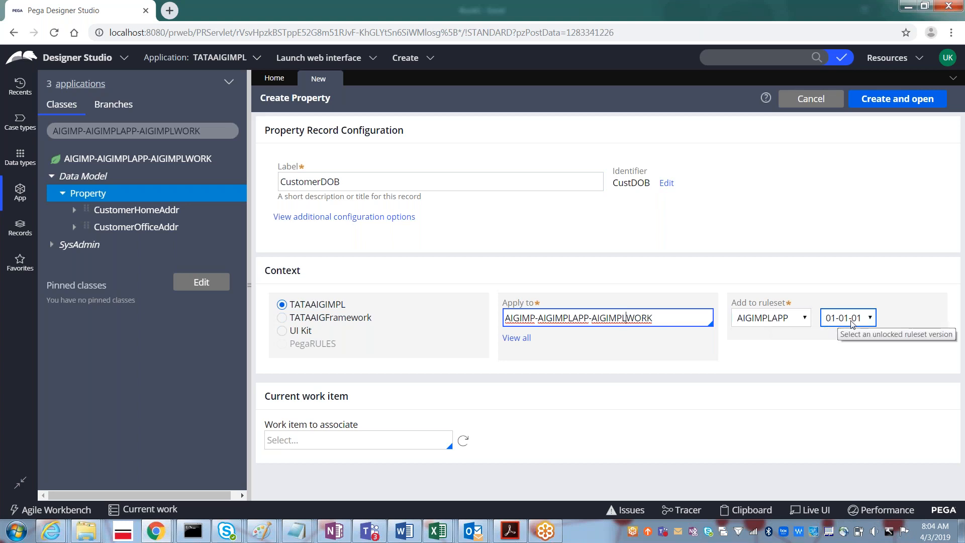
left_click(877, 100)
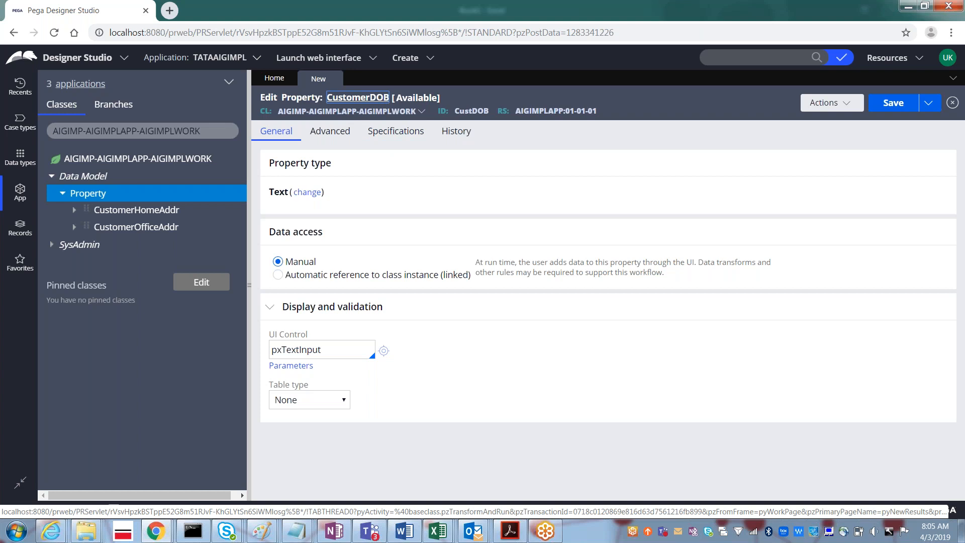
- Change CustDOB's property type to Date and save it
left_click(307, 194)
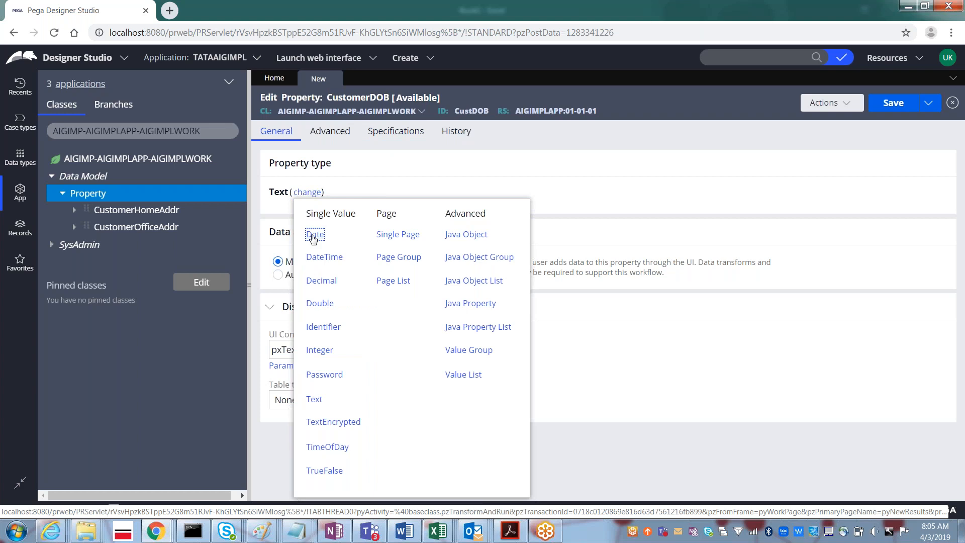
left_click(314, 236)
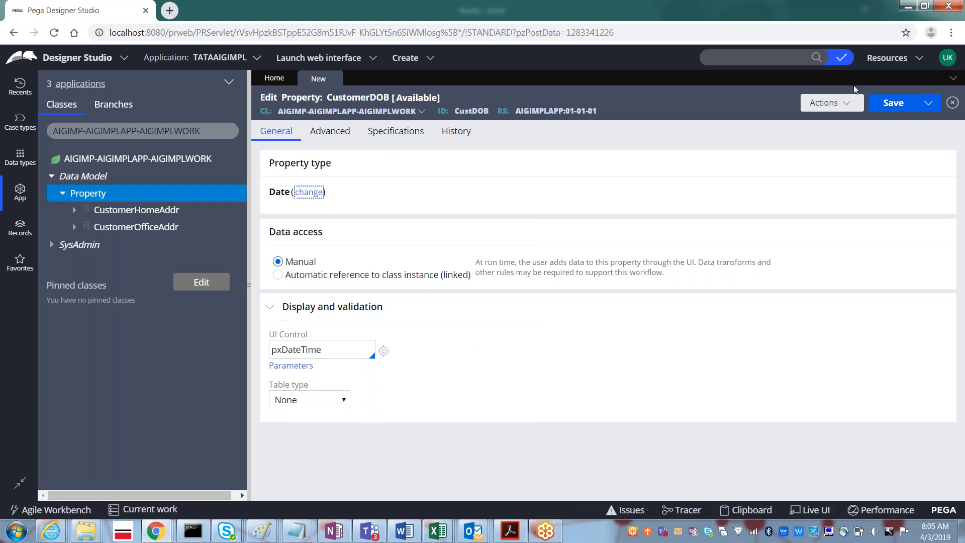
left_click(888, 104)
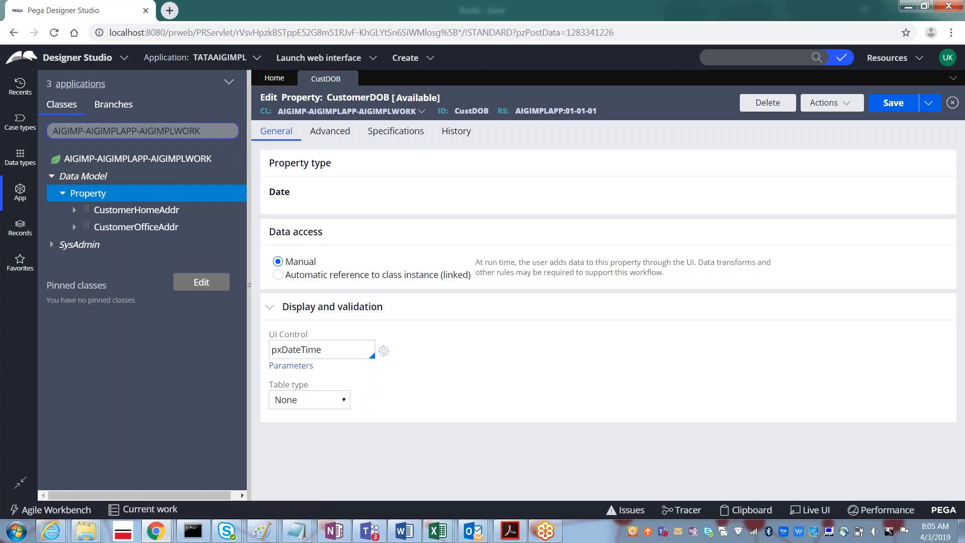
- Refresh the AIGIMPLWORK class tree and expand its properties to reveal CustDOB
left_click(206, 131)
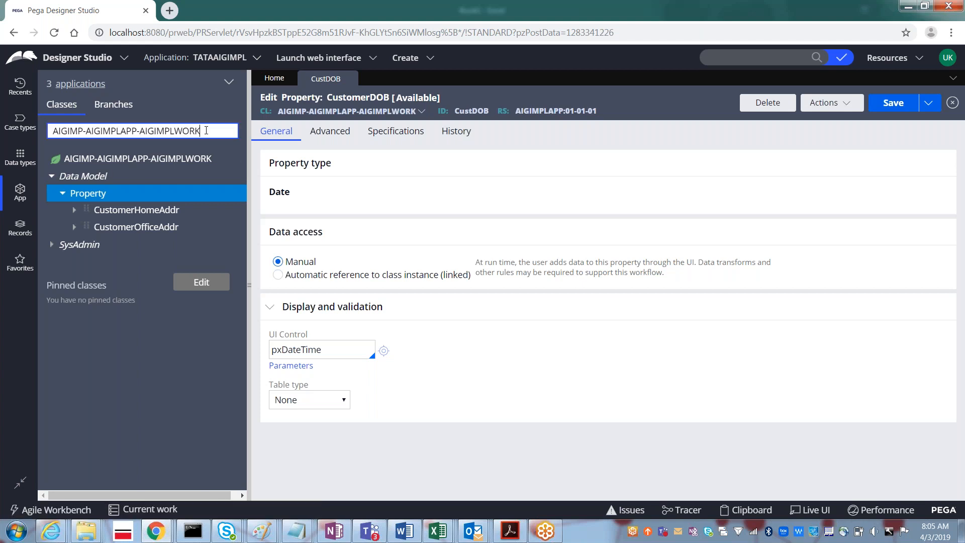
key("shift+Left")
key("shift+Left")
key("shift+Left")
key("shift+Left")
key("shift+Left")
key("shift+Left")
key("shift+Left")
key("shift+Left")
key("shift+Left")
key("shift+Left")
key("shift+Left")
key("shift+Left")
key("shift+Left")
key("shift+Left")
key("shift+Left")
key("shift+Left")
key("shift+Left")
key("shift+Left")
key("shift+Left")
key("shift+Left")
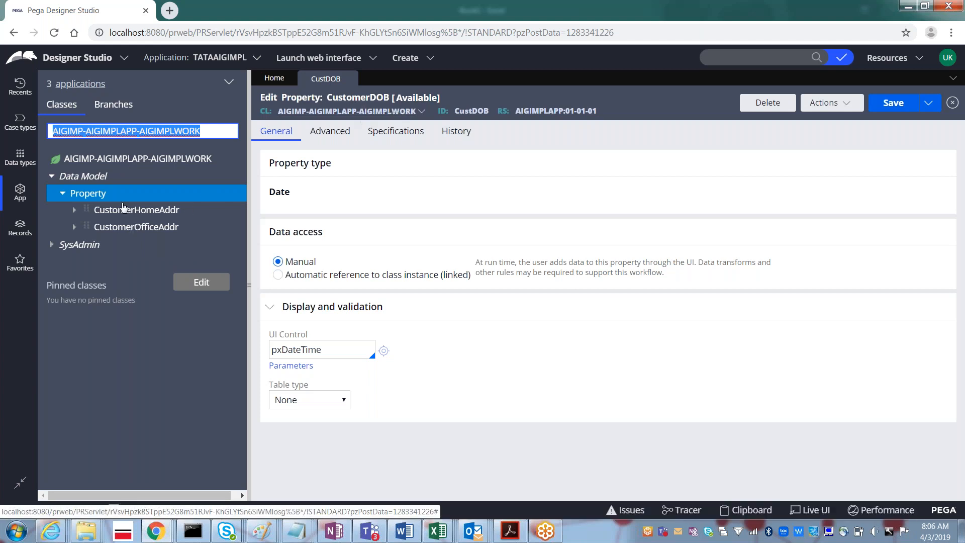
right_click(140, 160)
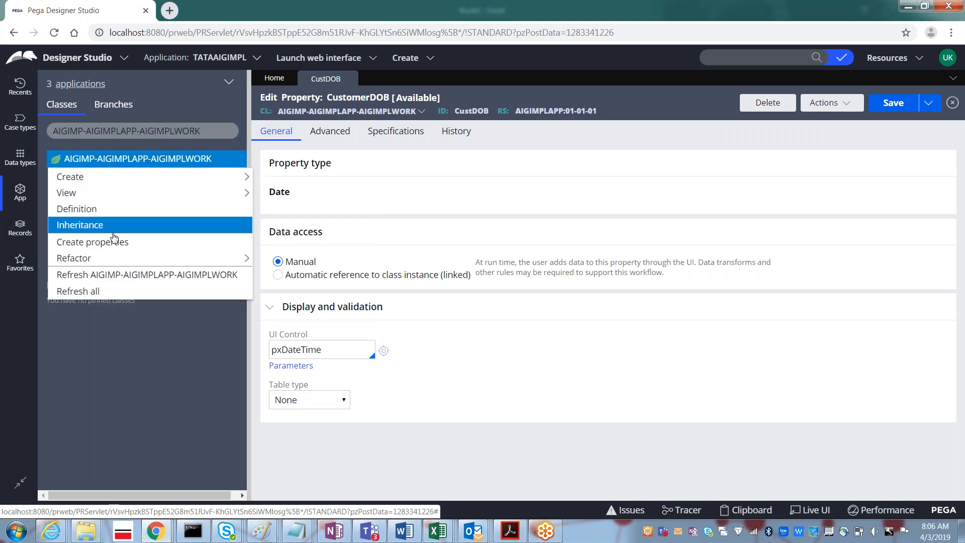
left_click(112, 278)
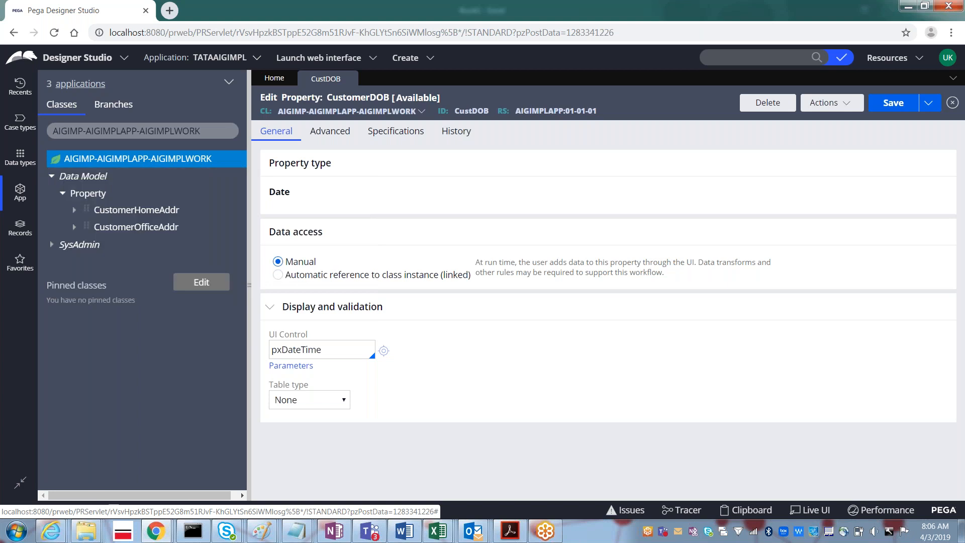
left_click(54, 183)
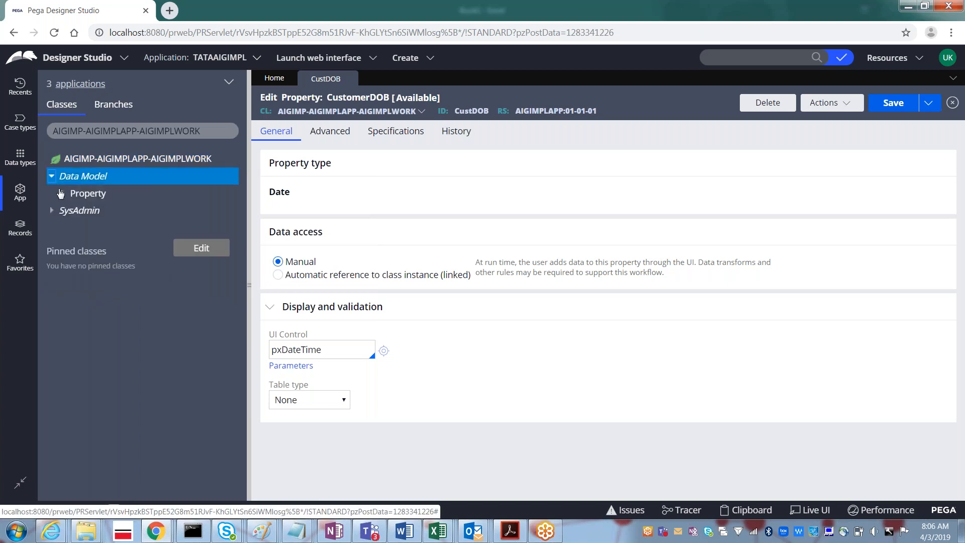
left_click(63, 195)
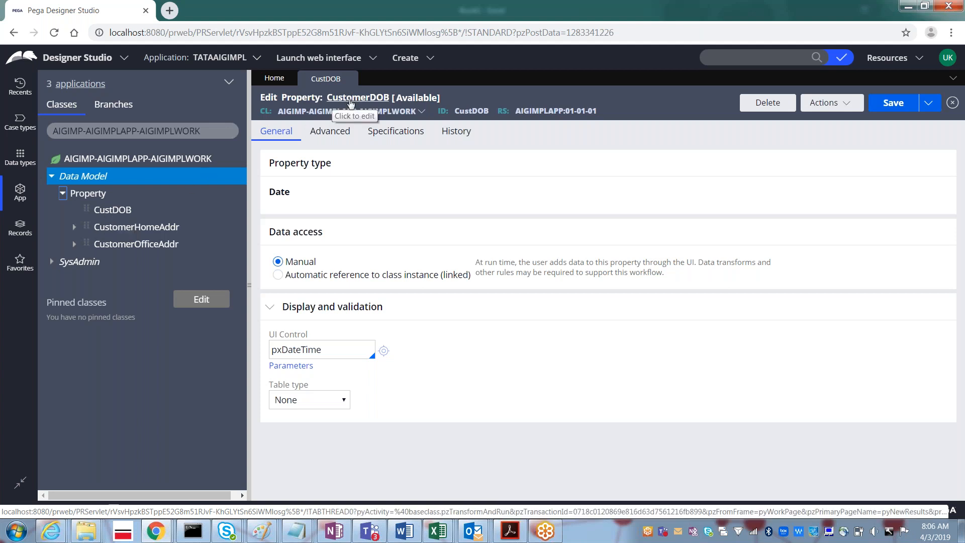
- Expand the CustomerHomeAddr and CustomerOfficeAddr fields, then open the CustomerHomeAddr property rule
double_click(467, 110)
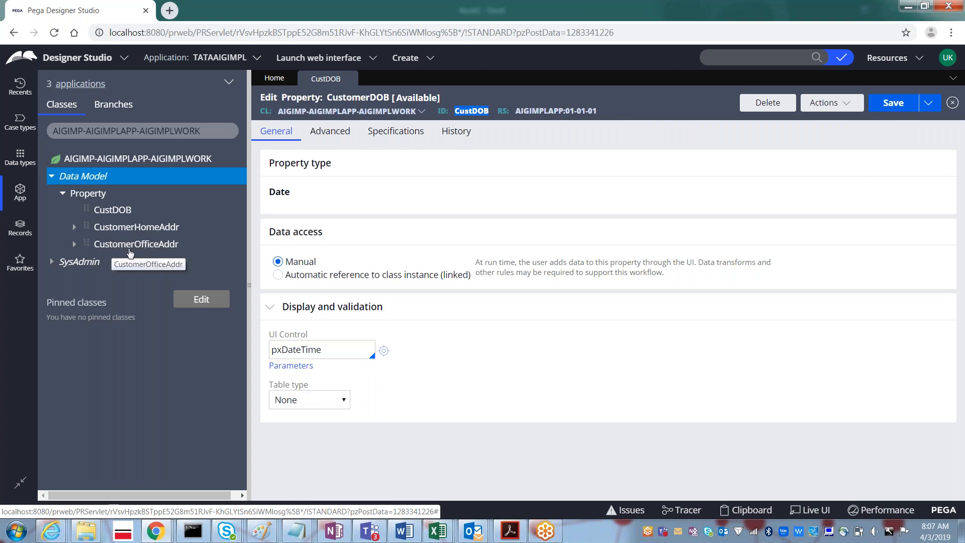
left_click(75, 229)
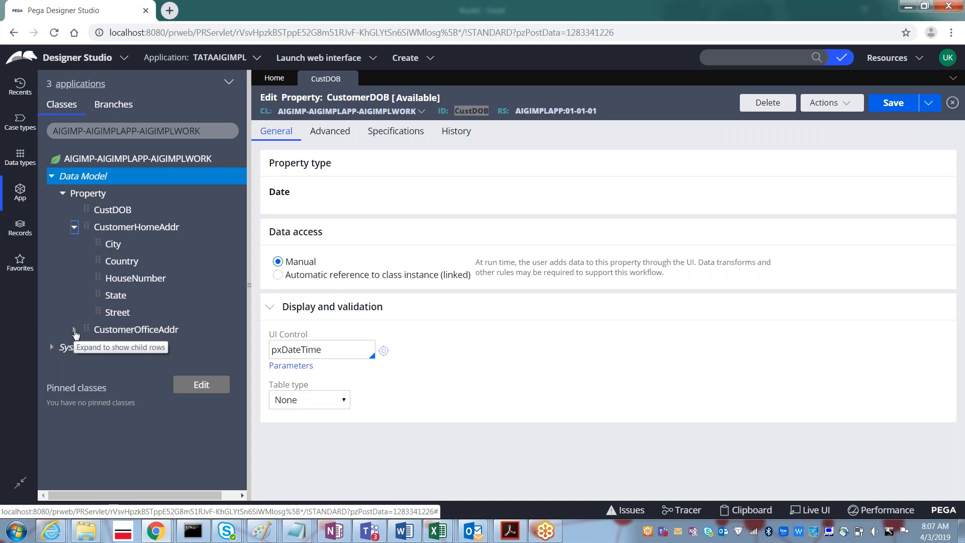
left_click(74, 331)
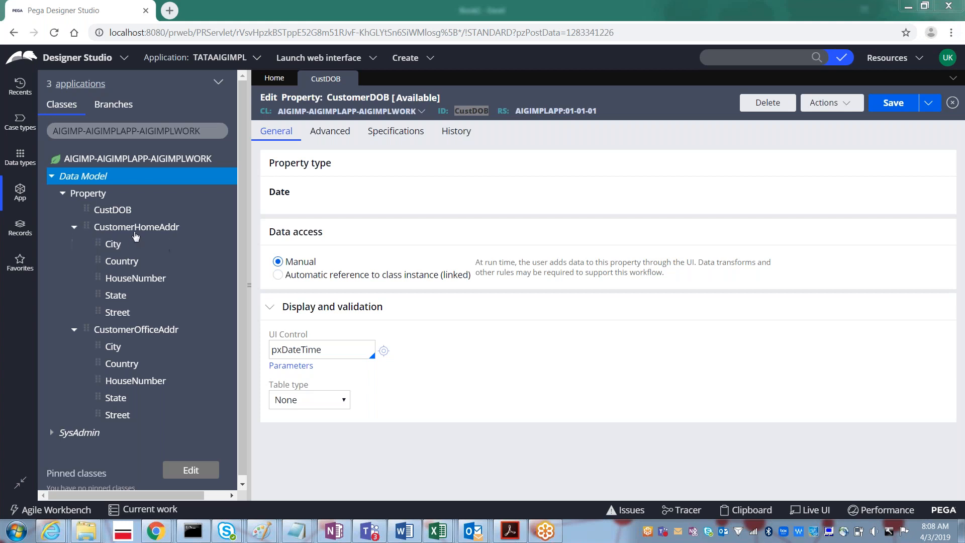
left_click(135, 227)
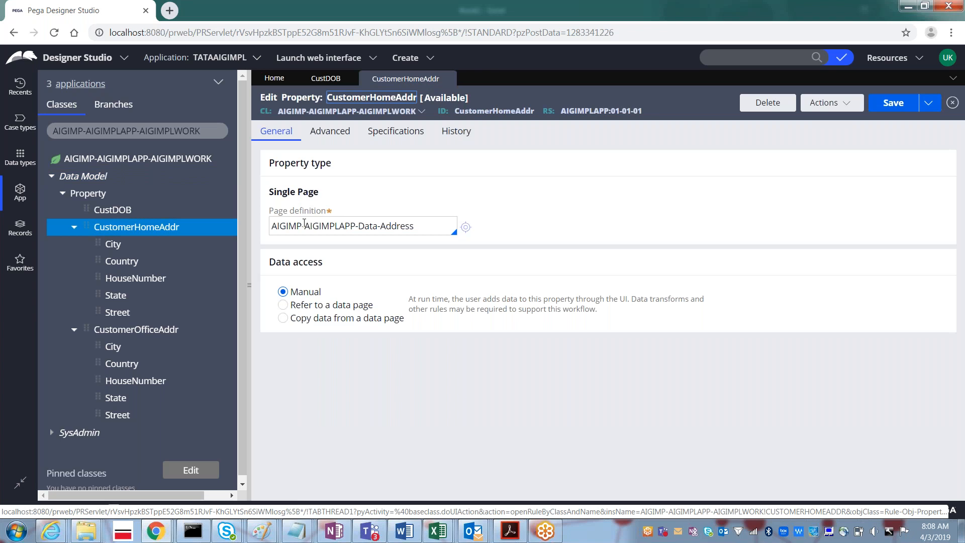
- Close the CustomerHomeAddr property and bring up the Paint sketch of the customer flow and address sections
left_click(304, 223)
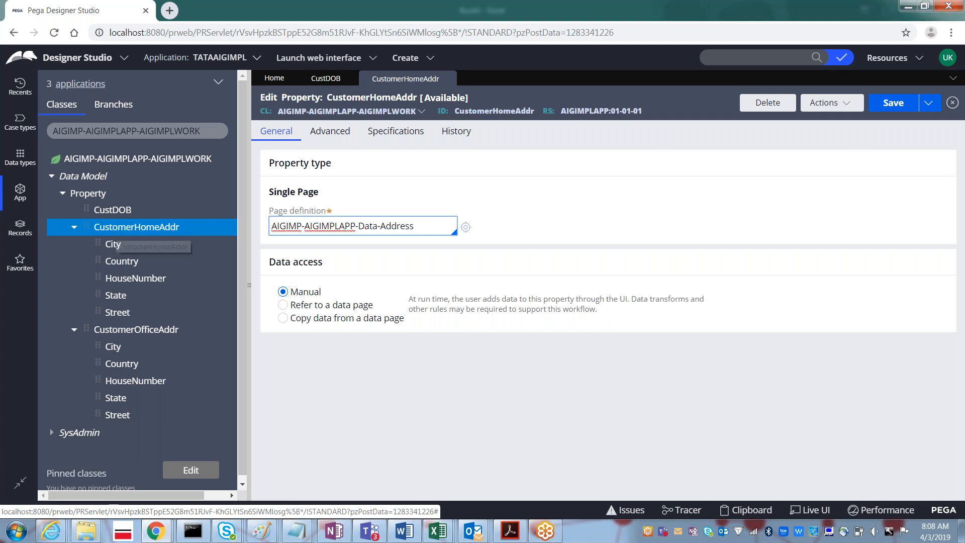
left_click(448, 79)
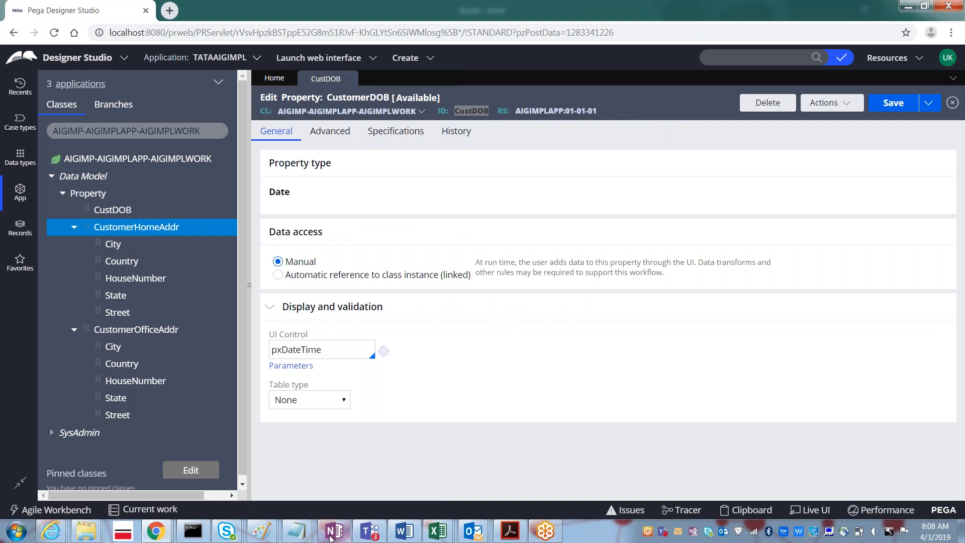
left_click(270, 533)
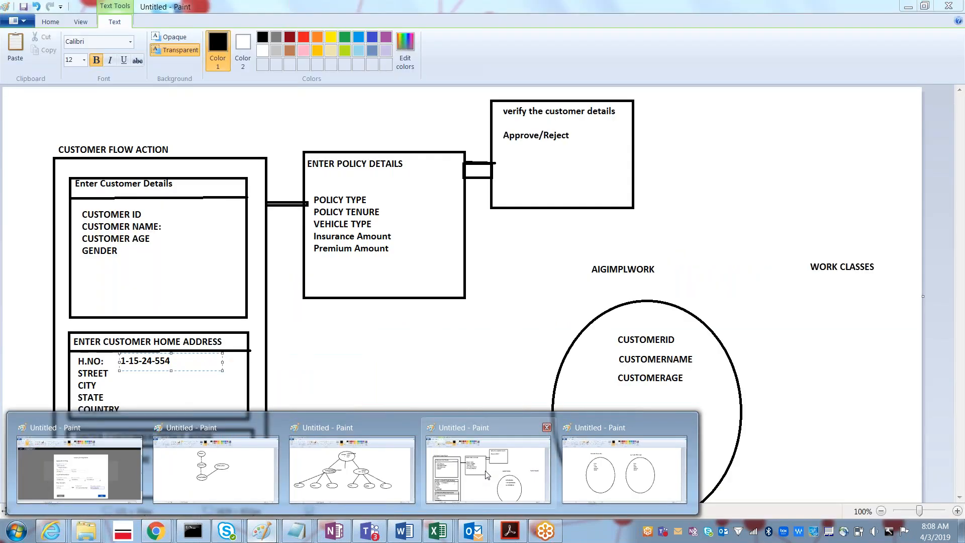
left_click(487, 475)
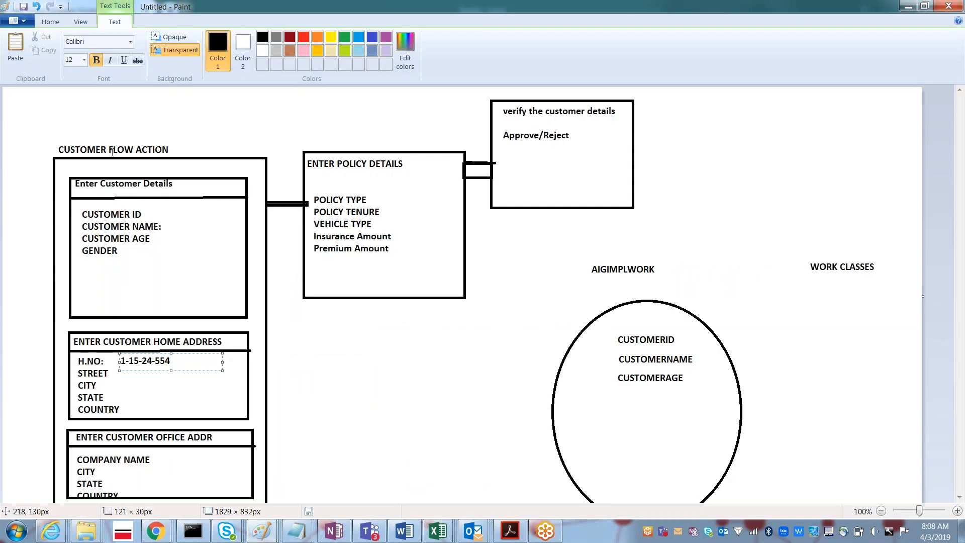
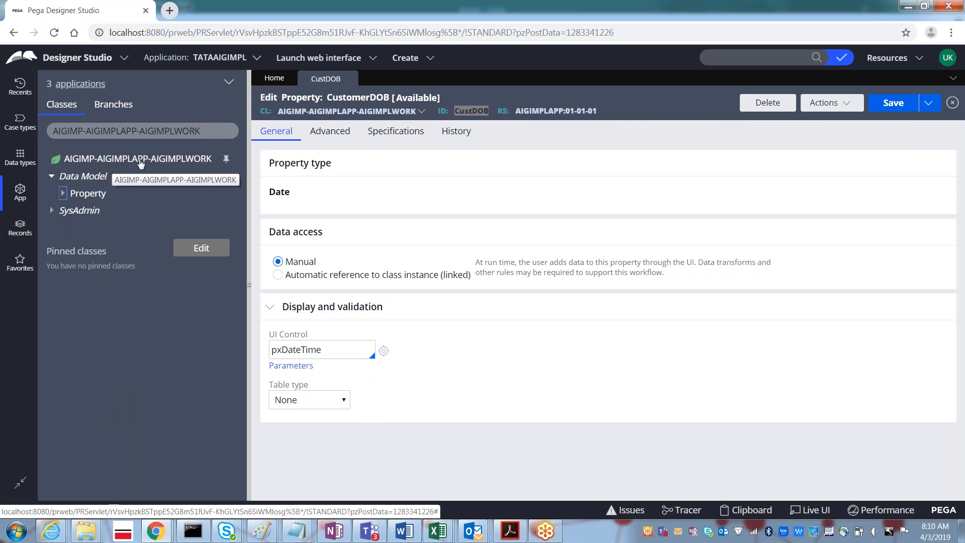
- Select the AIGIMP-AIGIMPLAPP-AIGIMPLWORK work class in the App Explorer
left_click(140, 161)
- Start a new Section rule for the work class via Create > User Interface > Section
right_click(140, 160)
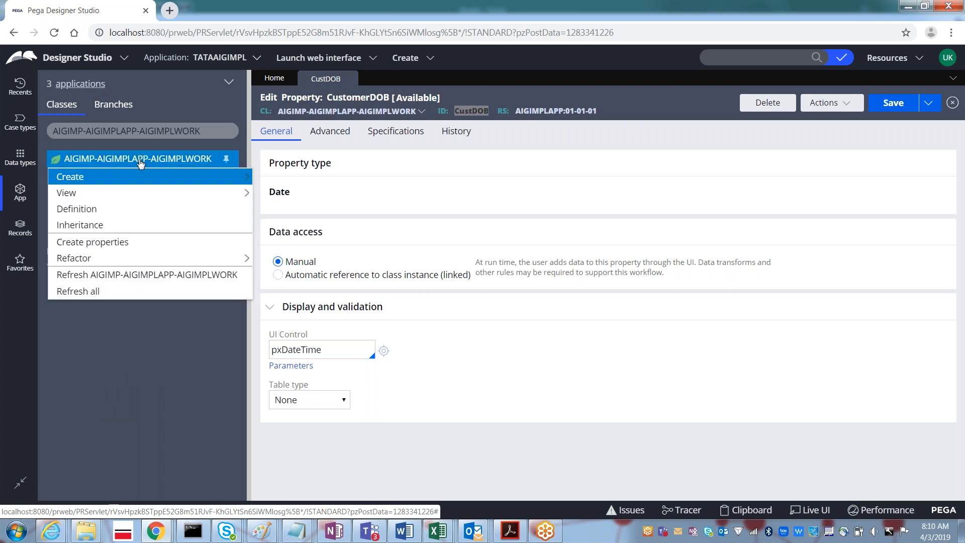
mouse_move(144, 179)
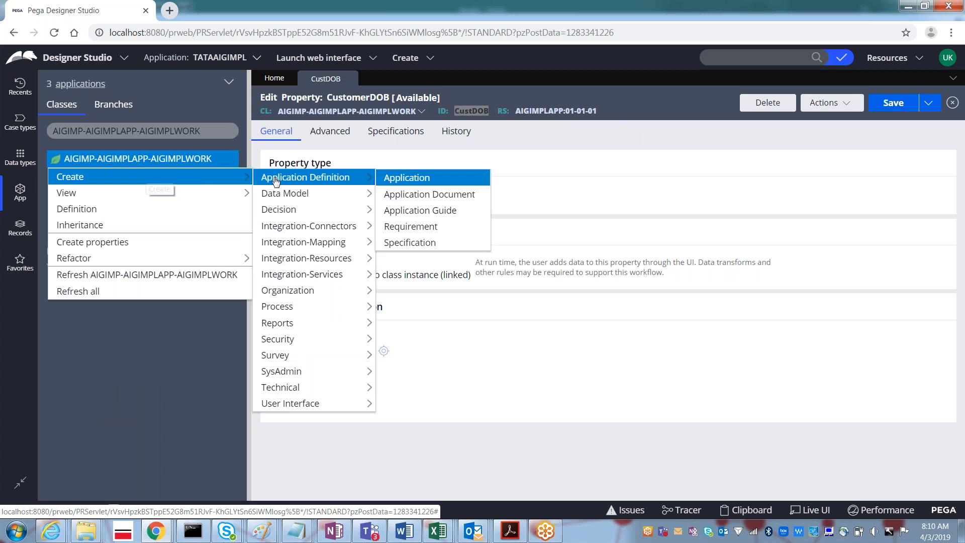
mouse_move(279, 249)
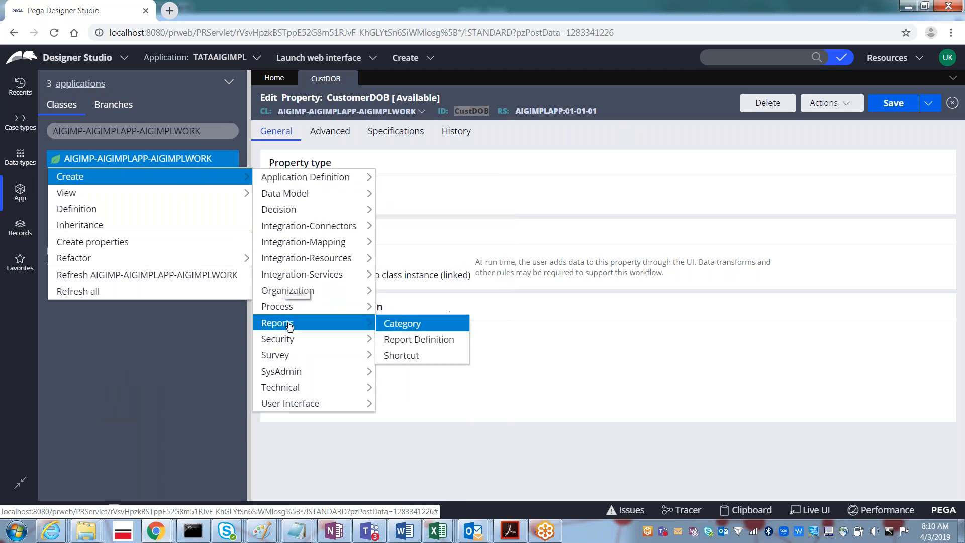
mouse_move(292, 406)
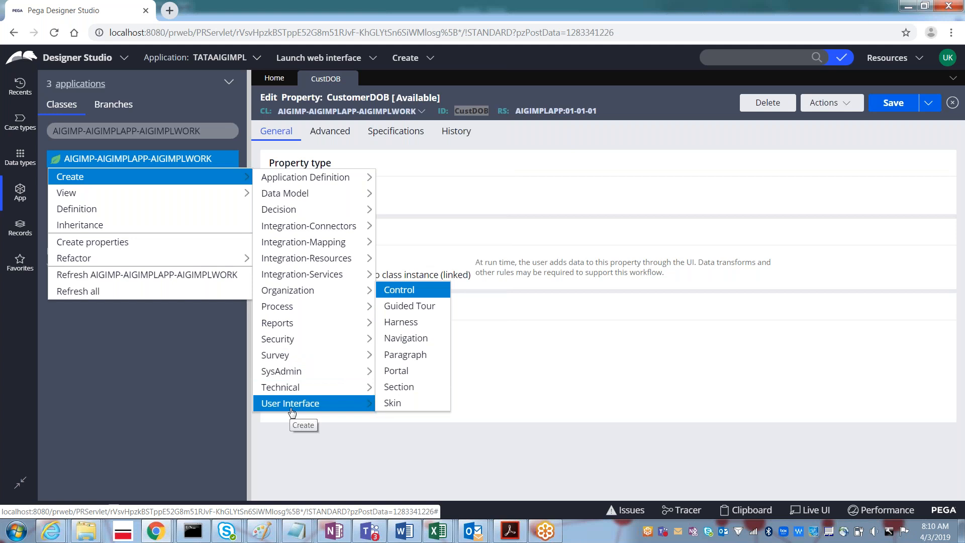
left_click(427, 391)
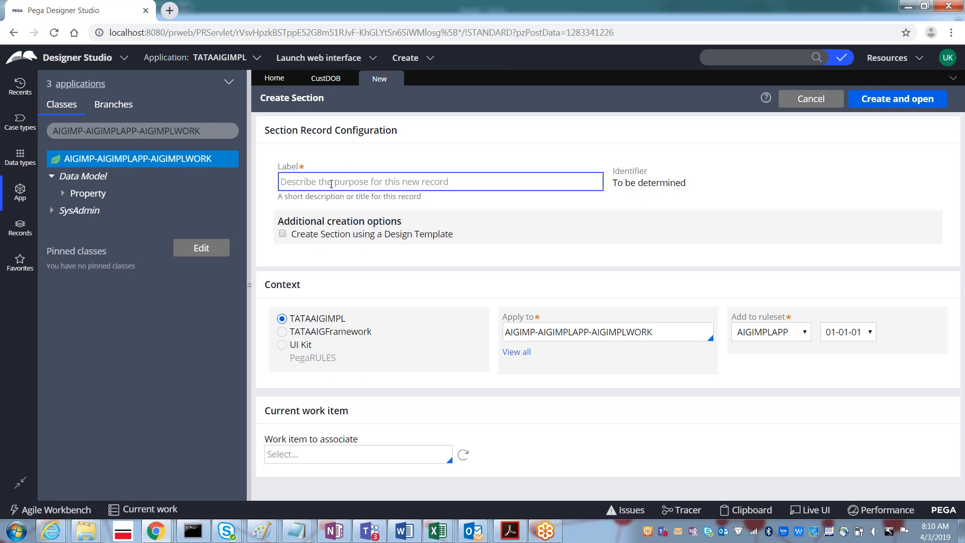
- Enter 'Customer Details' as the new section's label
type("Customer")
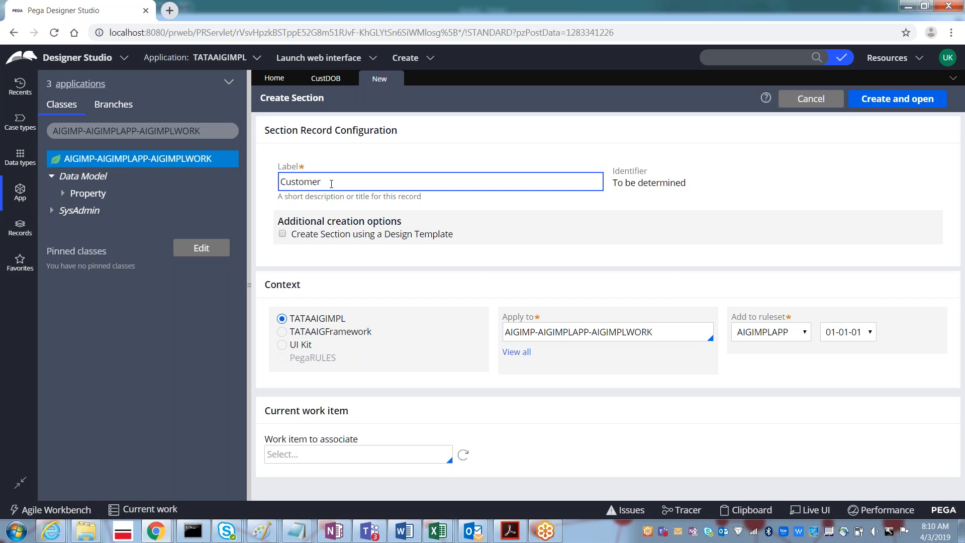
type(" Details")
key("alt+Tab")
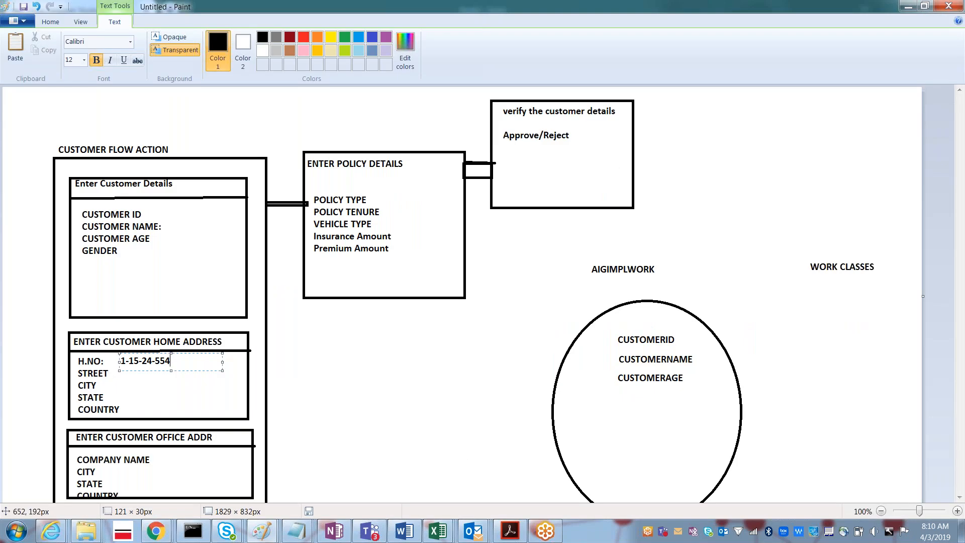
key("alt+Tab")
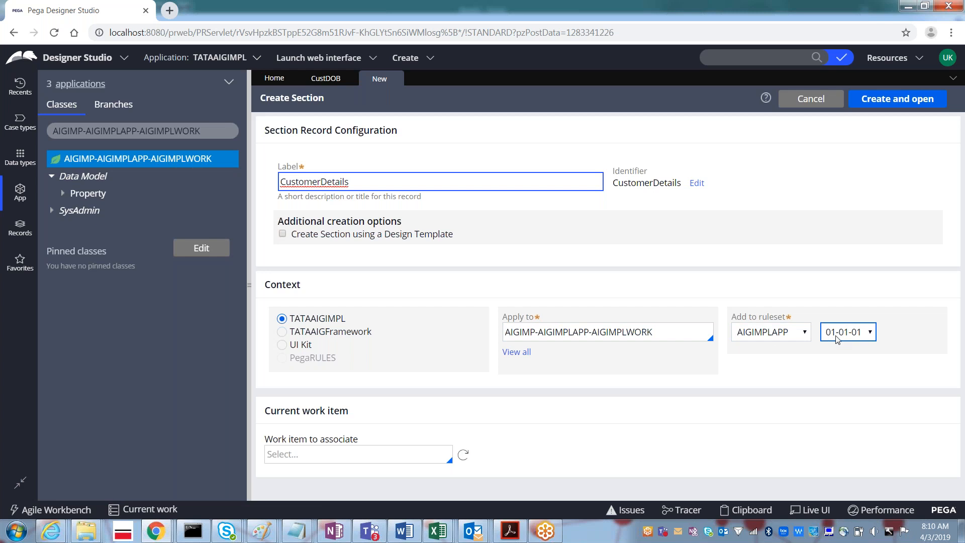
- Use Create and open to generate the CustomerDetails section and open it in the editor
left_click(883, 102)
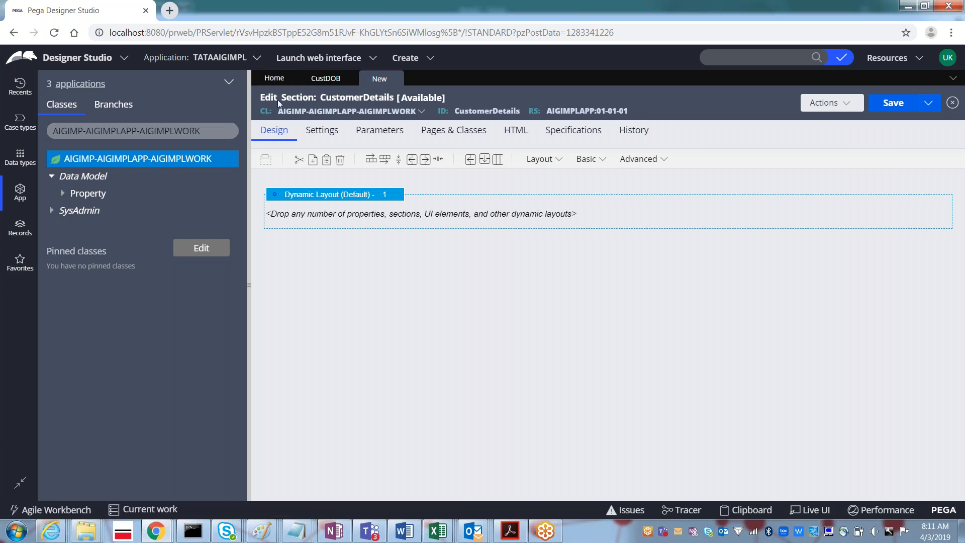
left_click(326, 78)
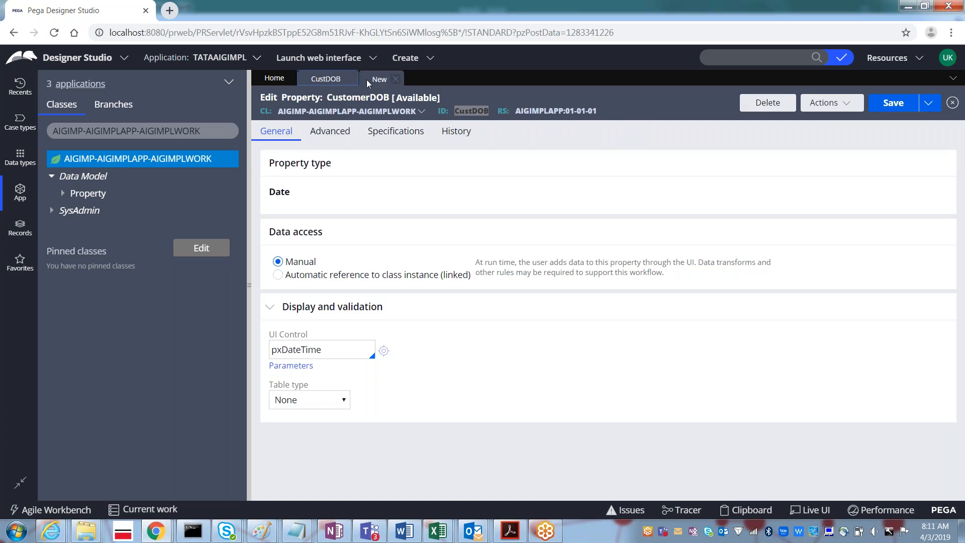
left_click(380, 80)
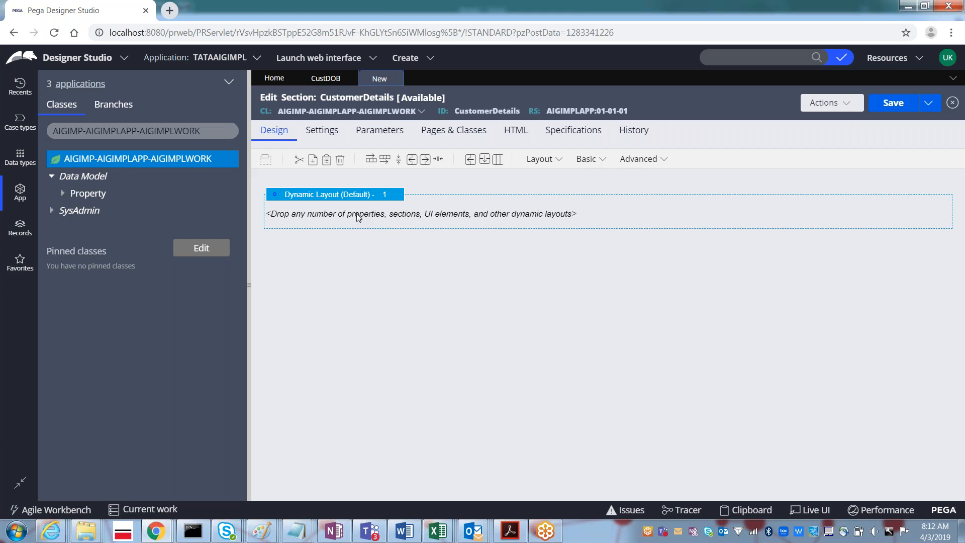
- Browse the layout type list, then close it without adding a layout
left_click(555, 160)
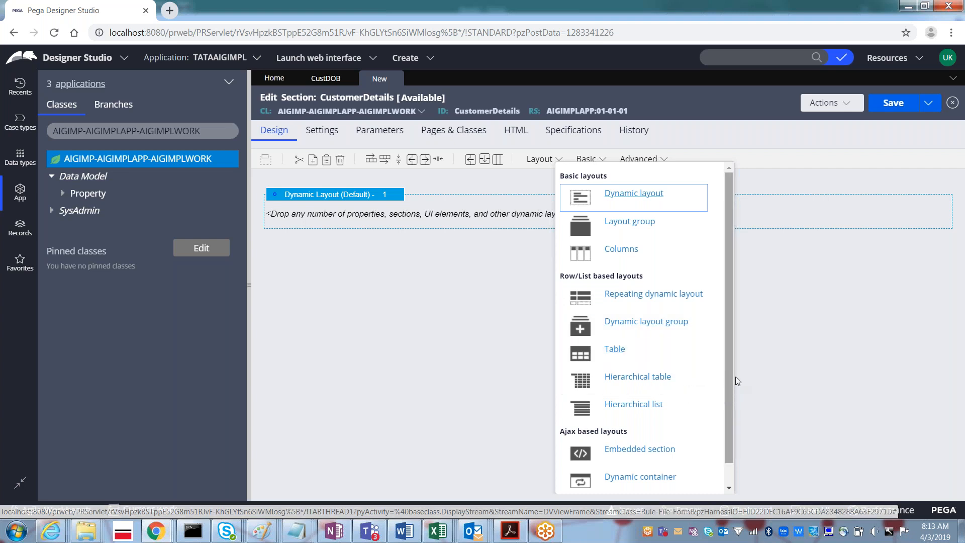
left_click_drag(727, 384, 737, 323)
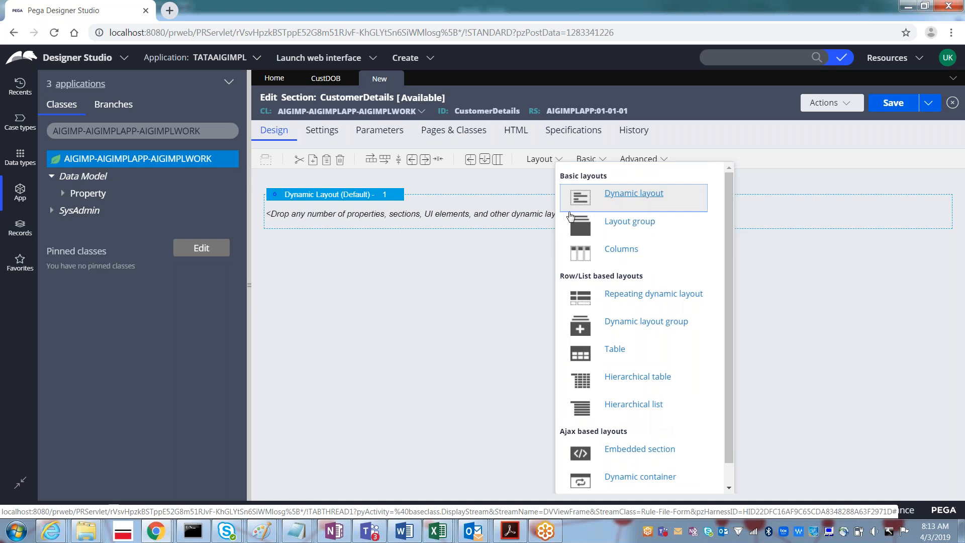
left_click(468, 252)
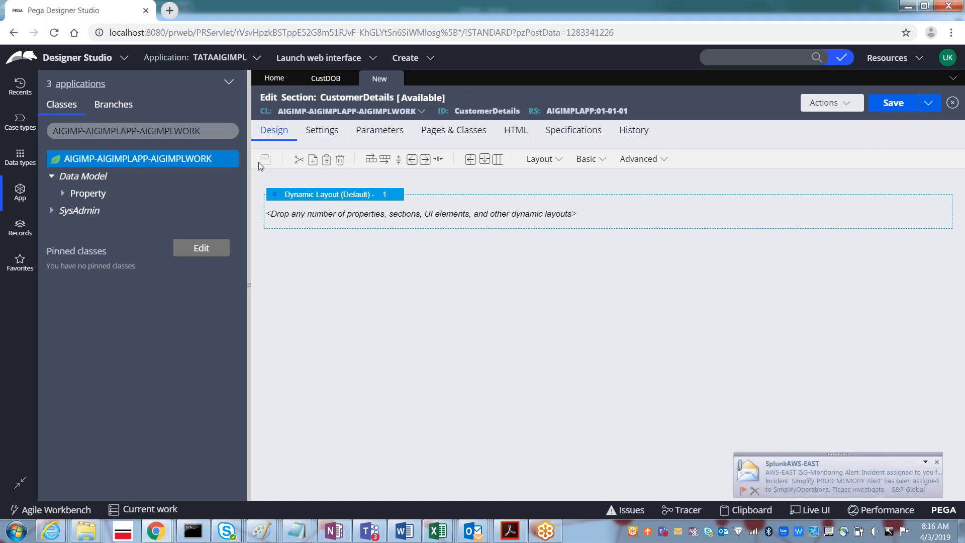
- Compare the customer detail fields in the Paint diagram, then list the work class properties
key("alt+Tab")
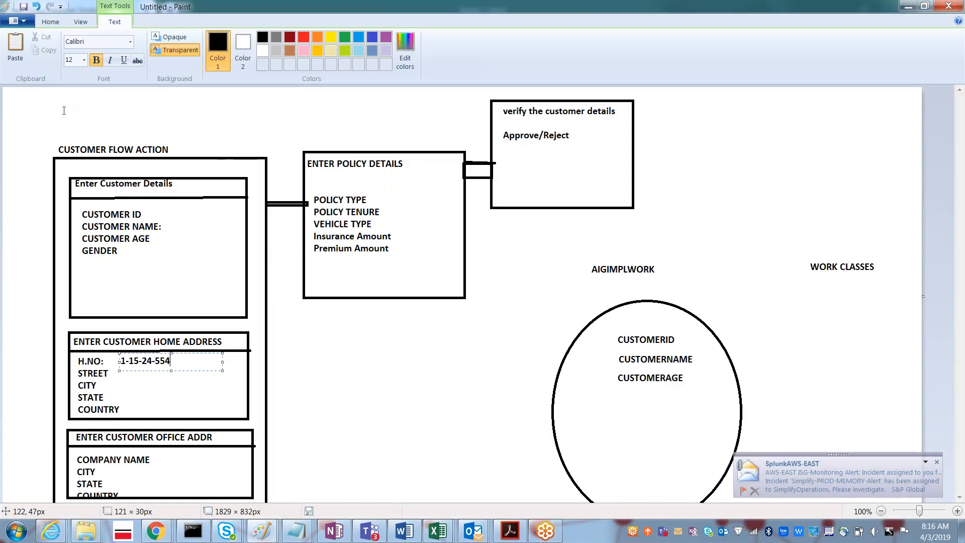
key("alt+Tab")
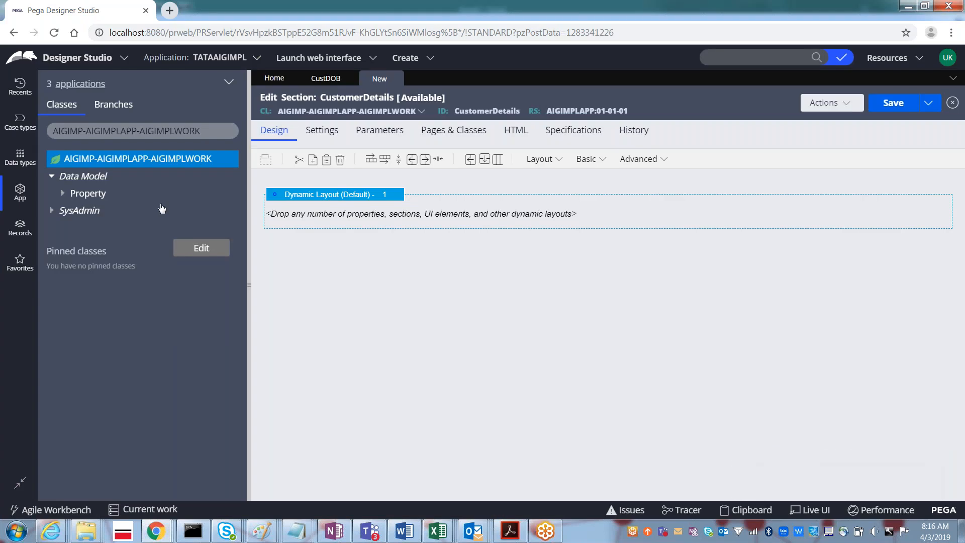
key("alt+Tab")
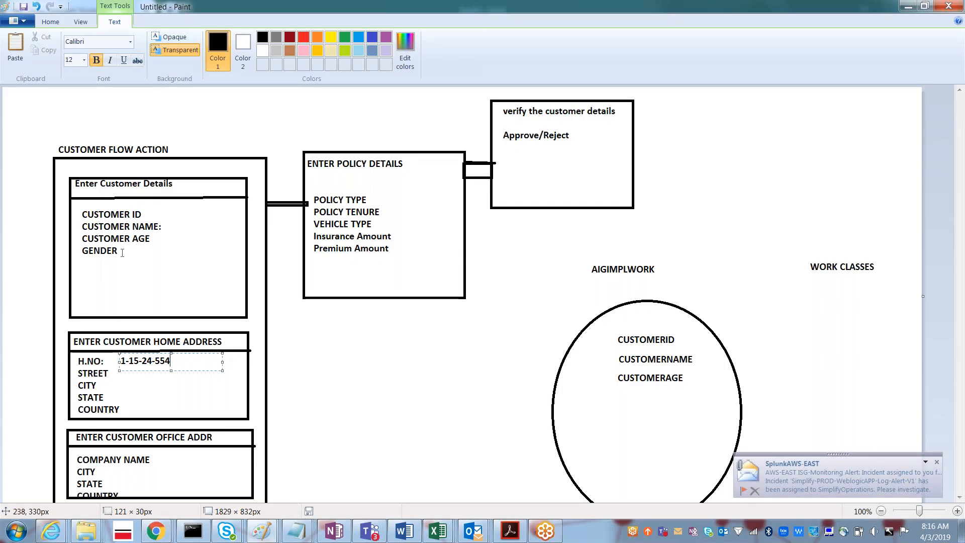
key("alt+Tab")
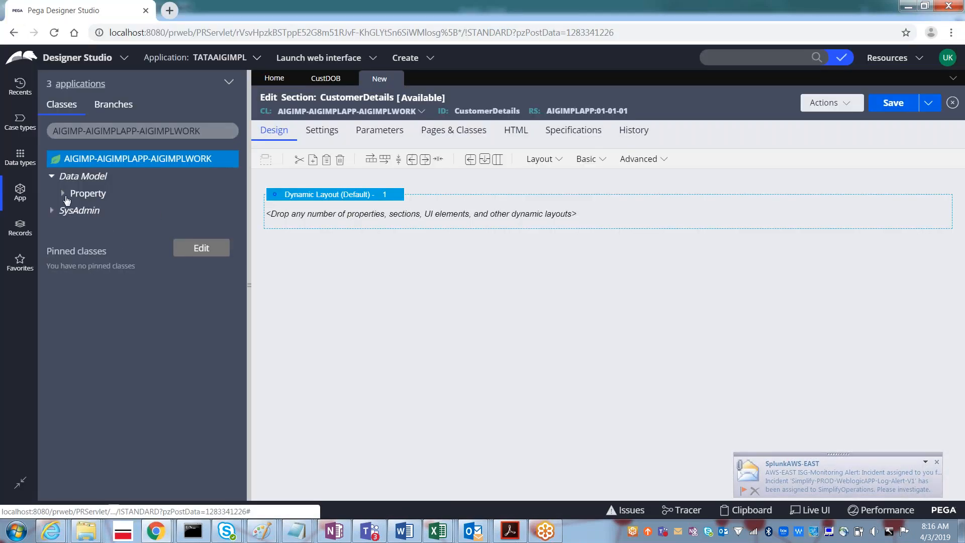
left_click(65, 196)
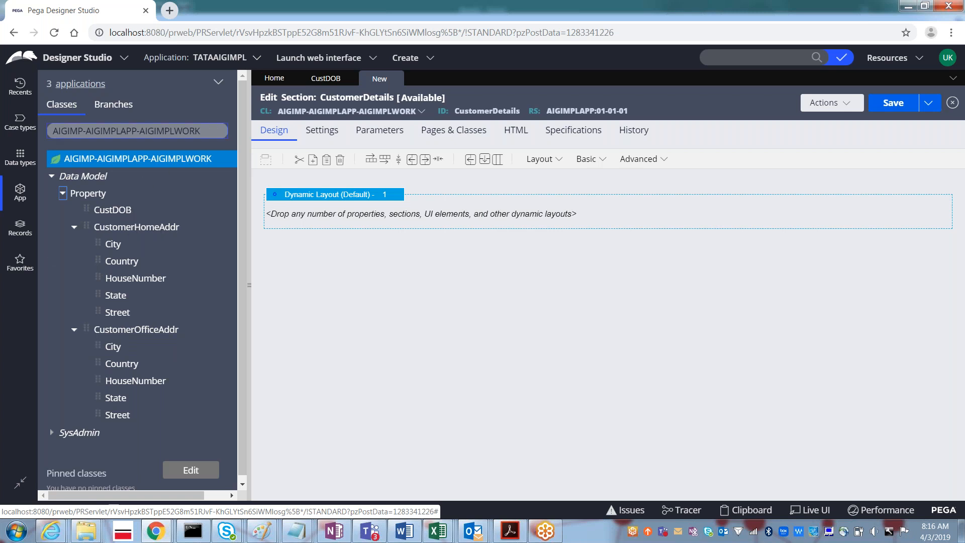
- Select part of the explorer's class name, then recheck the Paint diagram
left_click(204, 131)
key("shift+Left")
key("shift+Left")
key("shift+Left")
key("shift+Left")
key("shift+Left")
key("shift+Left")
key("shift+Left")
key("shift+Left")
key("shift+Left")
key("shift+Left")
key("shift+Left")
key("shift+Left")
key("shift+Left")
key("shift+Left")
key("shift+Left")
key("shift+Left")
key("shift+Left")
key("shift+Left")
key("shift+Left")
key("shift+Left")
key("shift+Left")
key("shift+Left")
key("shift+Left")
key("shift+Left")
key("shift+Left")
key("shift+Left")
key("shift+Left")
key("shift+Left")
key("shift+Left")
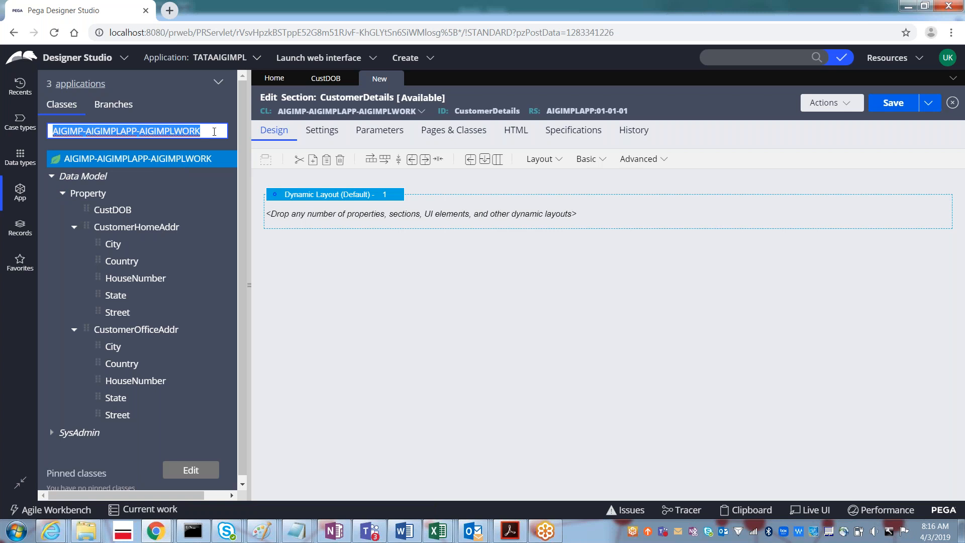
left_click(214, 132)
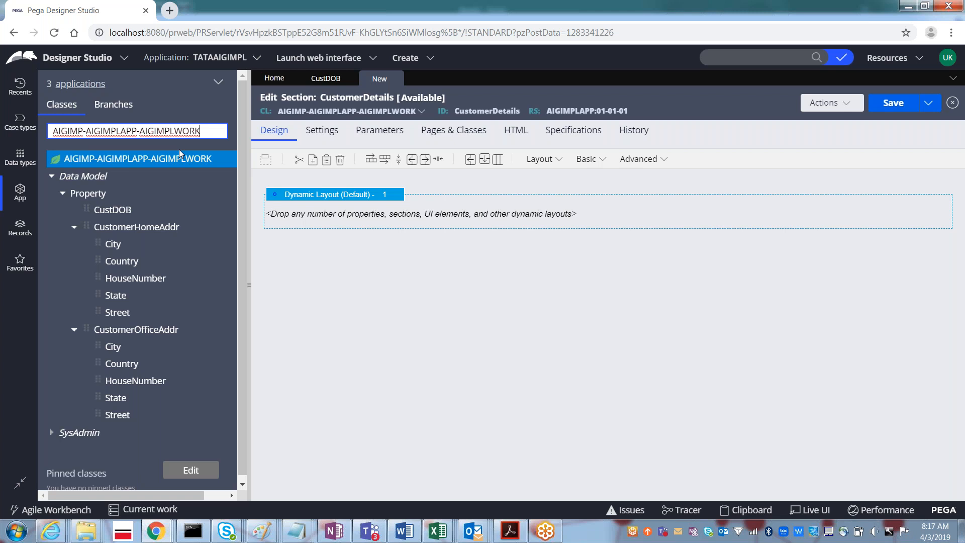
key("alt+Tab")
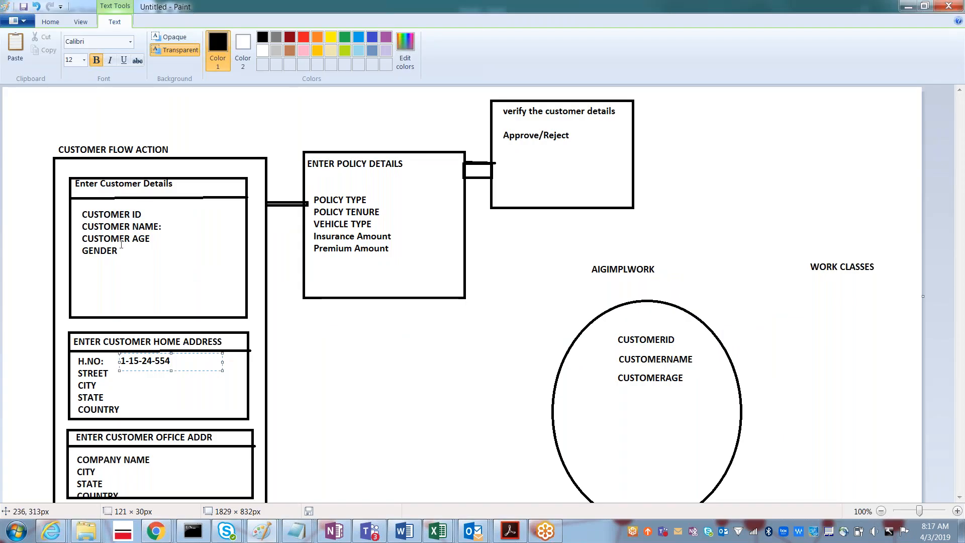
key("alt+Tab")
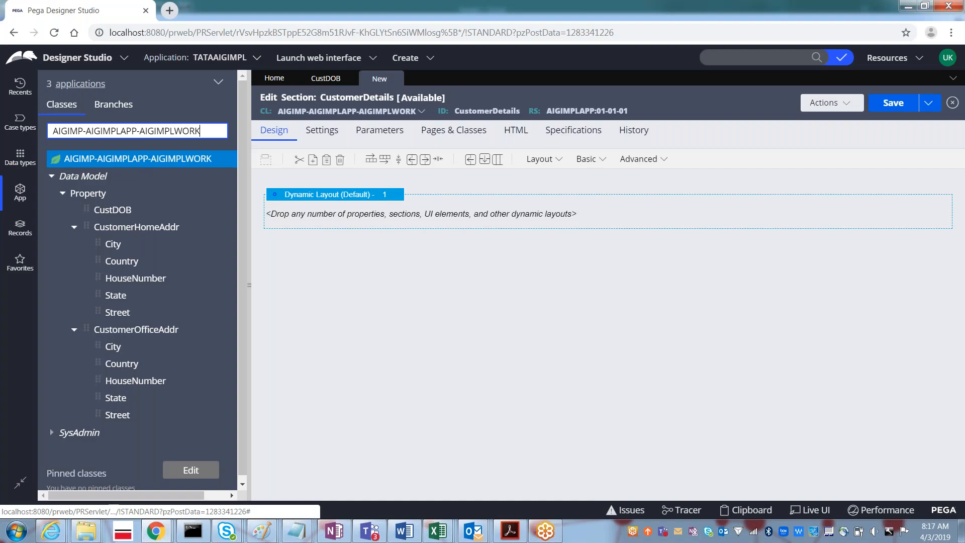
- Switch the explorer to the AIGIMP-AIGIMPLAPP class and expand its Data Model properties
key("BackSpace")
key("BackSpace")
key("BackSpace")
key("BackSpace")
key("BackSpace")
key("BackSpace")
key("BackSpace")
key("BackSpace")
key("BackSpace")
key("BackSpace")
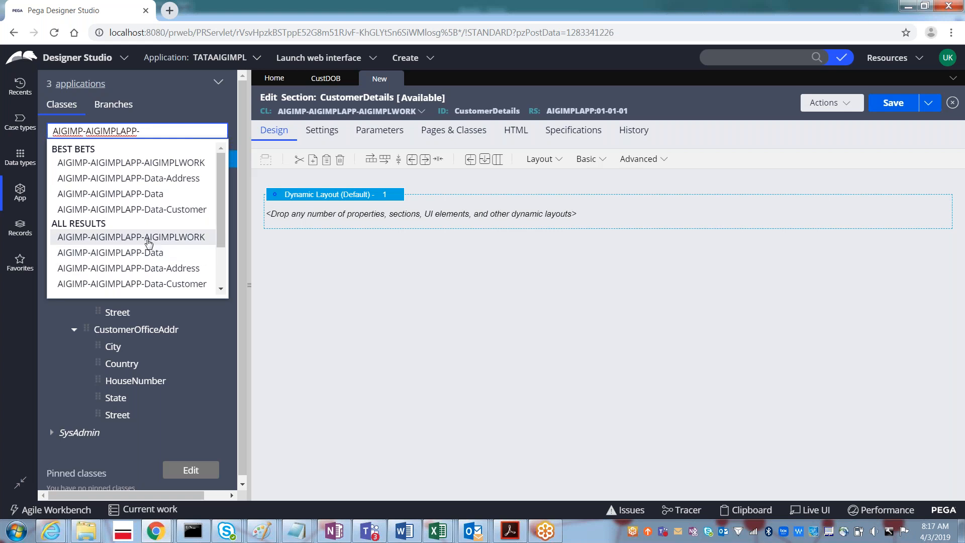
left_click(148, 241)
key("BackSpace")
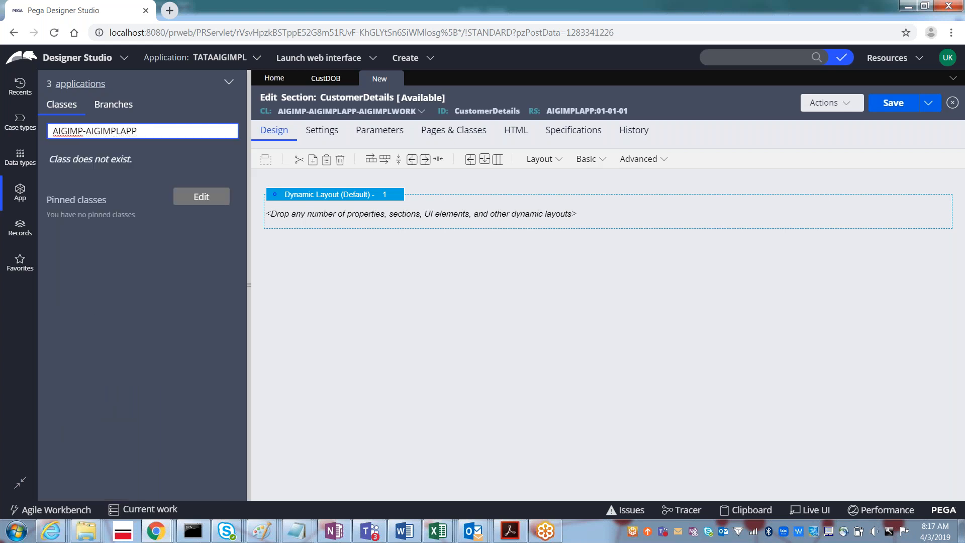
key("Return")
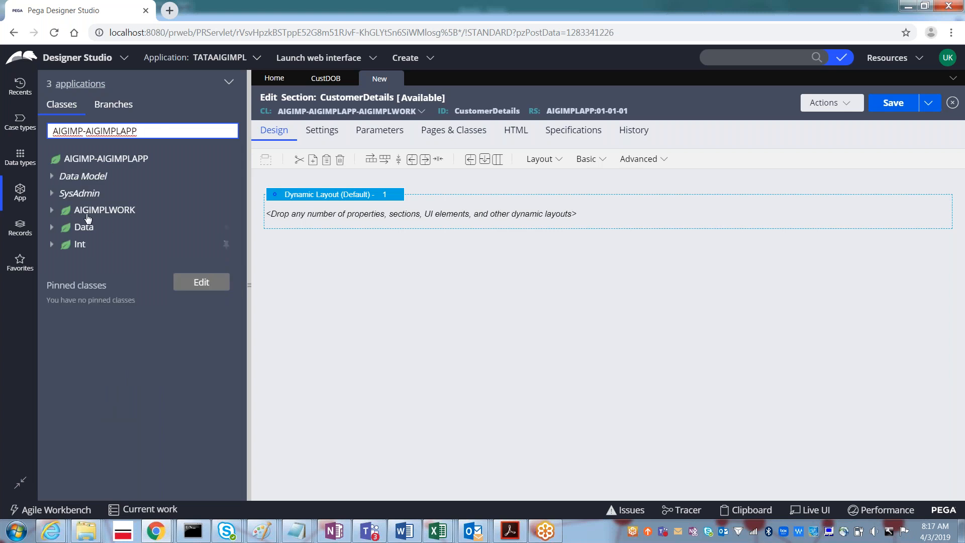
left_click(52, 178)
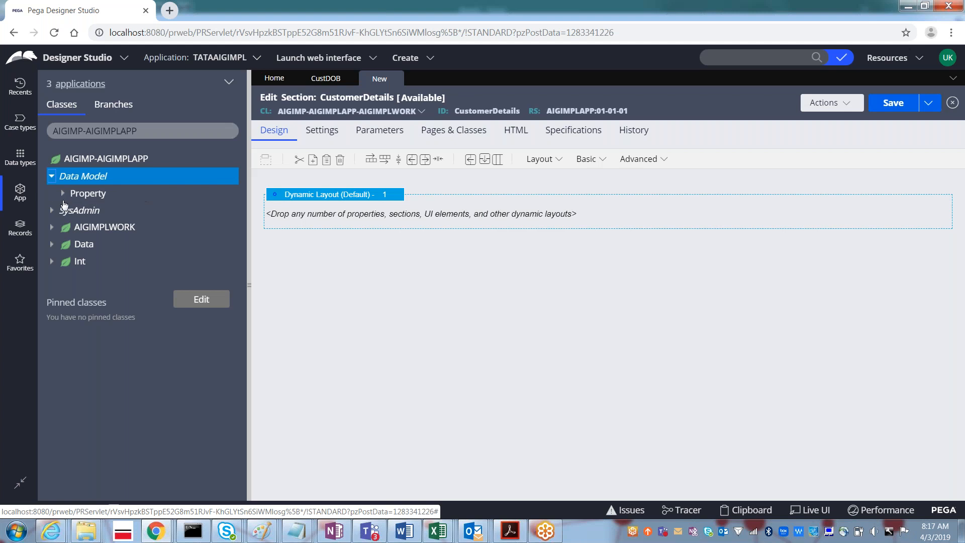
left_click(63, 196)
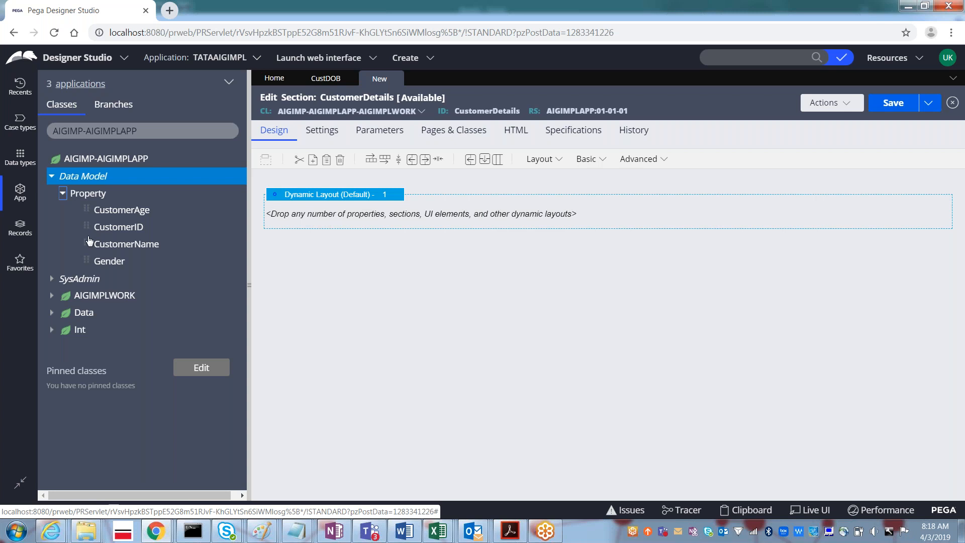
- Drag CustomerID, CustomerName, Gender and CustomerAge into the dynamic layout, one below another
left_click_drag(85, 225, 325, 215)
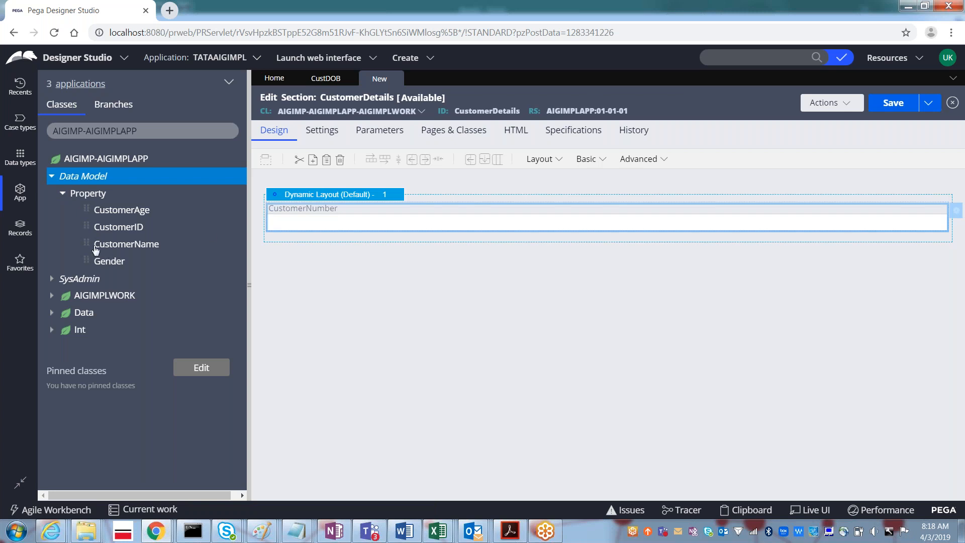
left_click_drag(223, 249, 288, 240)
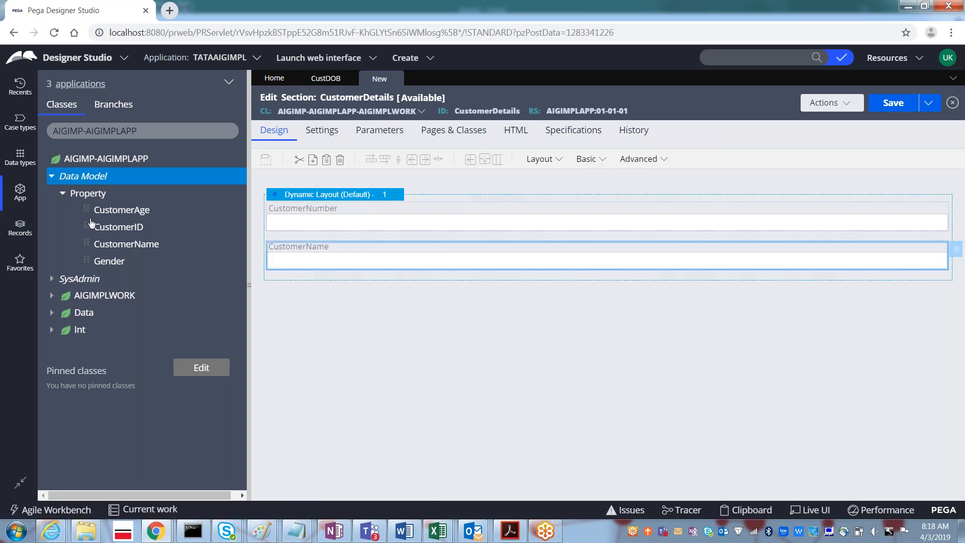
left_click_drag(87, 260, 287, 285)
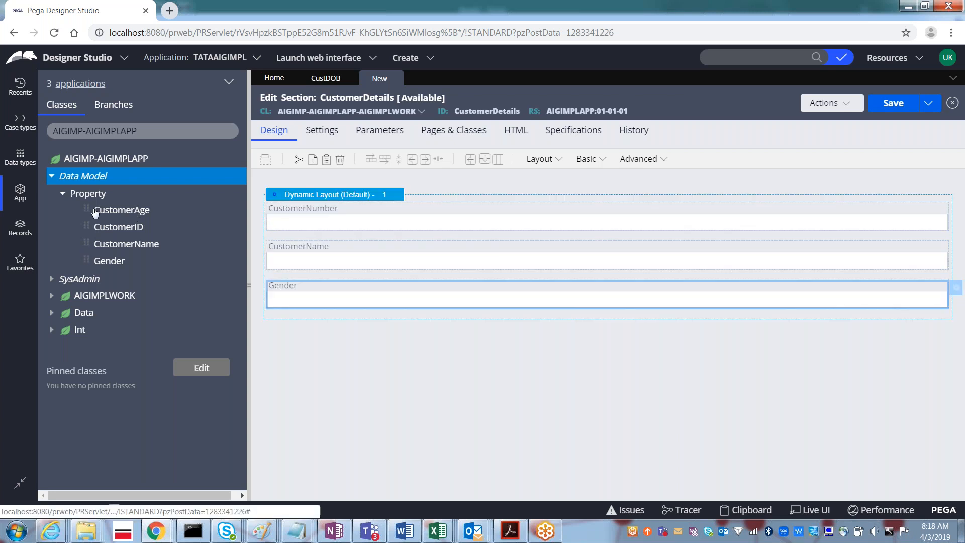
left_click_drag(87, 208, 295, 327)
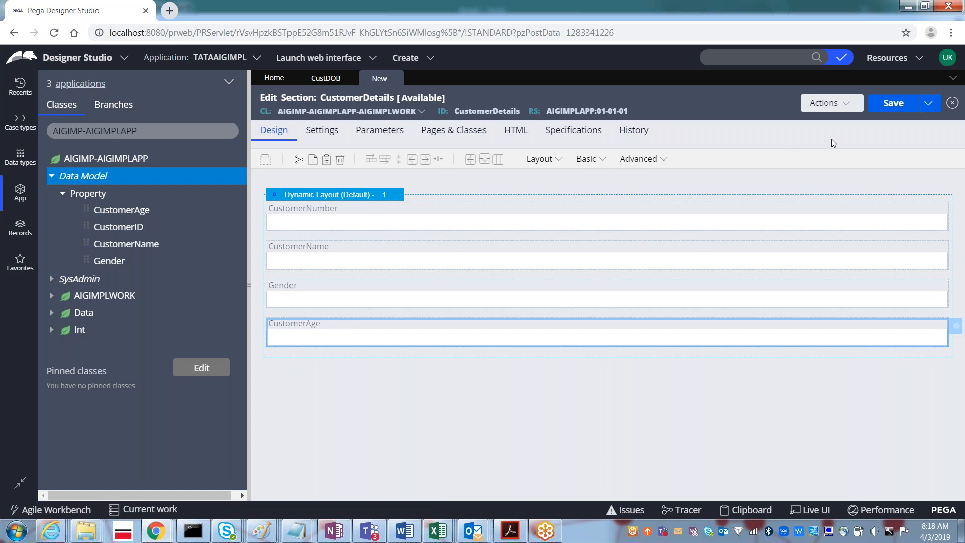
- Save the CustomerDetails section and switch back to the Paint diagram
left_click(890, 106)
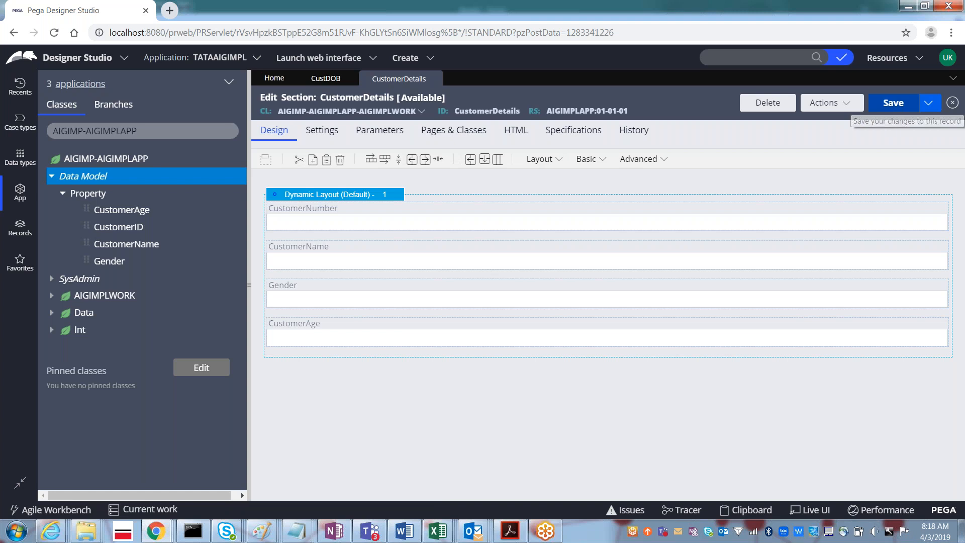
key("alt+Tab")
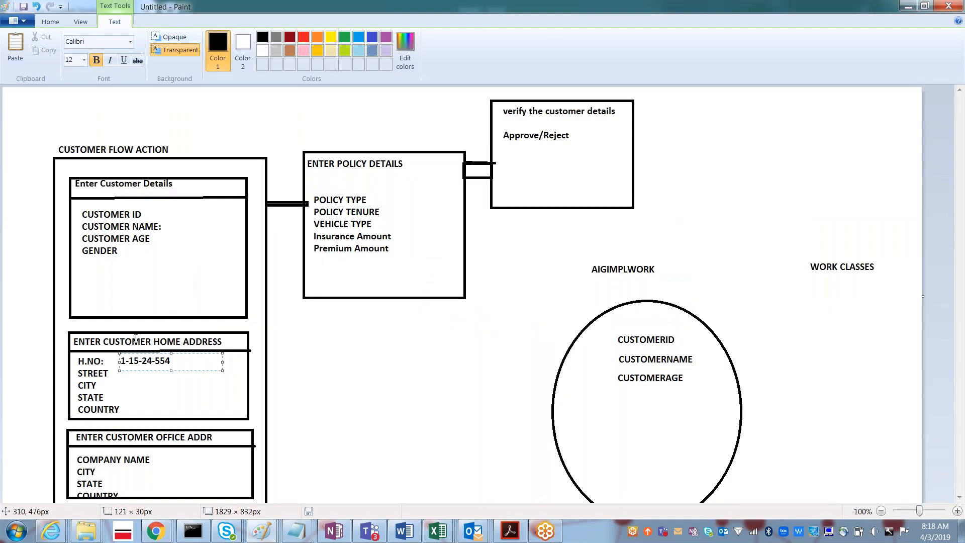
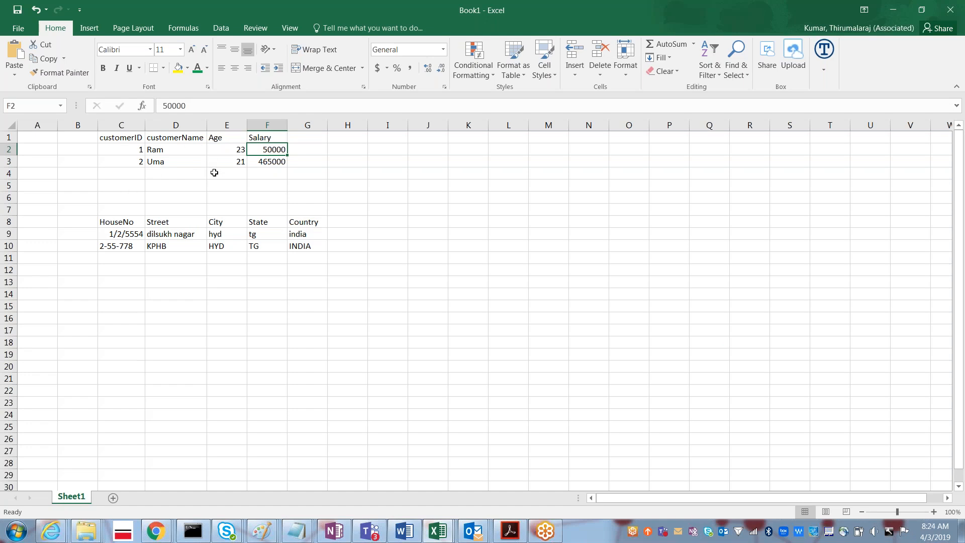
- Leave the Excel customer and address sheet and return to Pega Designer Studio
key("alt+Tab")
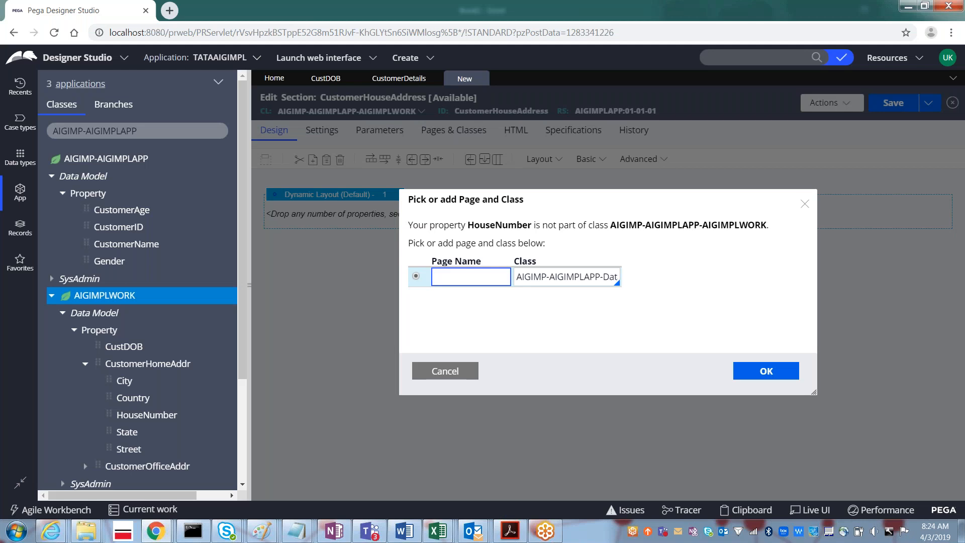
- Bind HouseNumber to the CustHouseAddr page and add Street on that same page
type("CustHouseAddr")
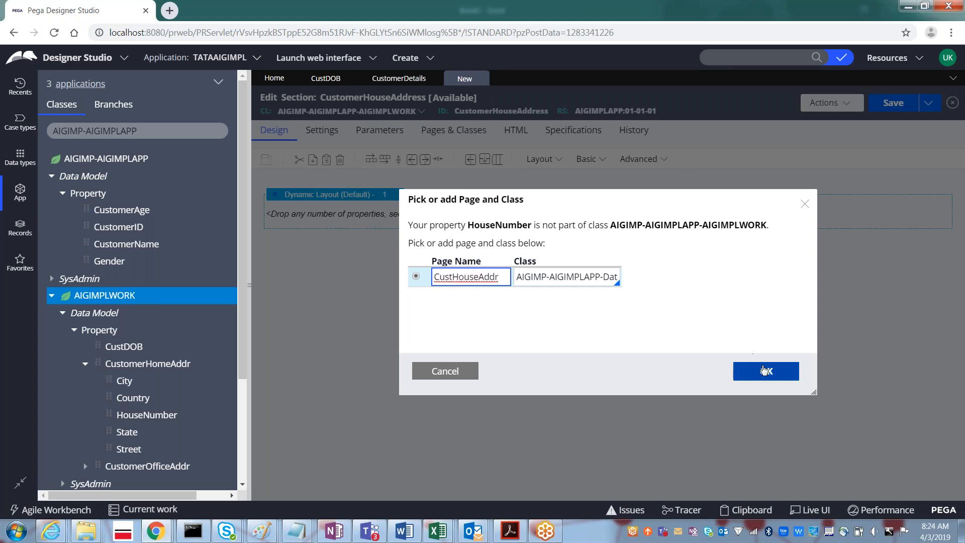
left_click(763, 370)
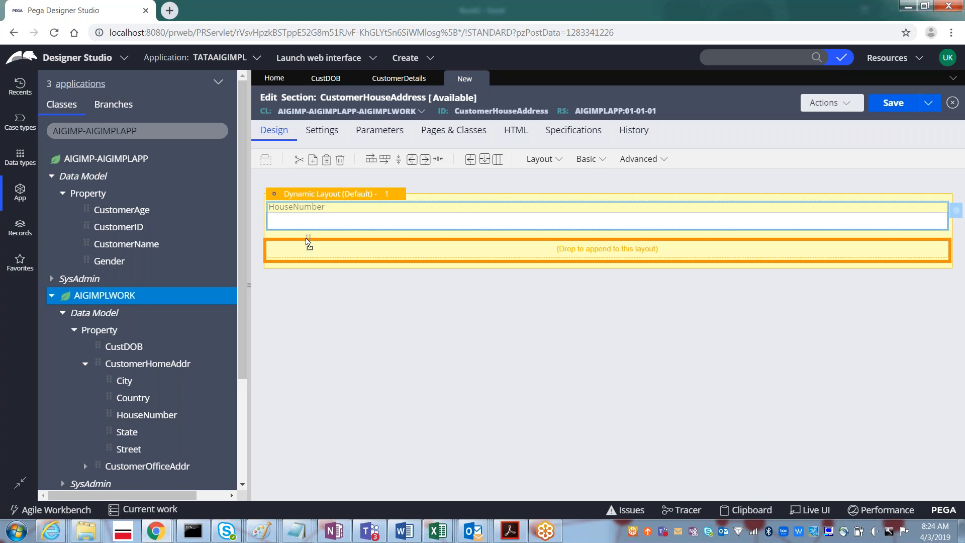
left_click_drag(129, 449, 598, 237)
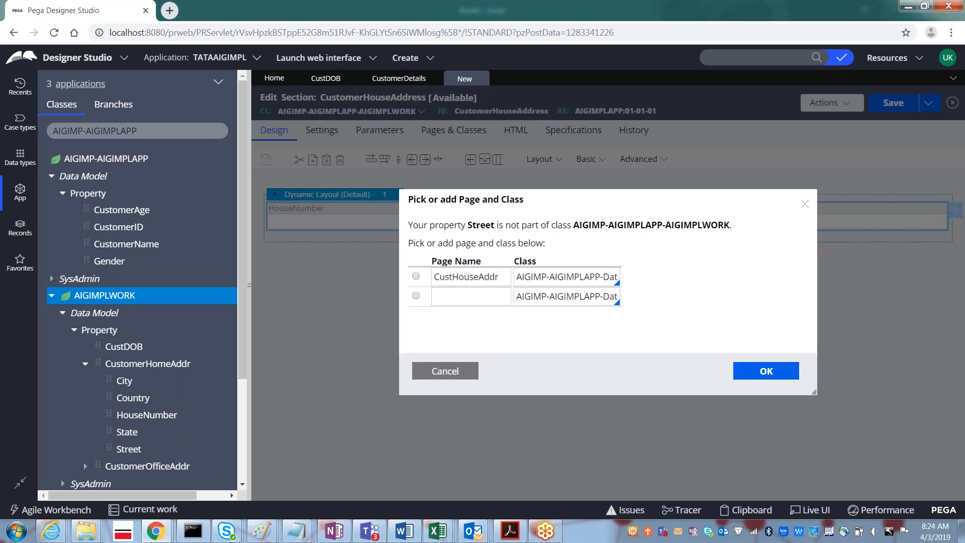
left_click(416, 277)
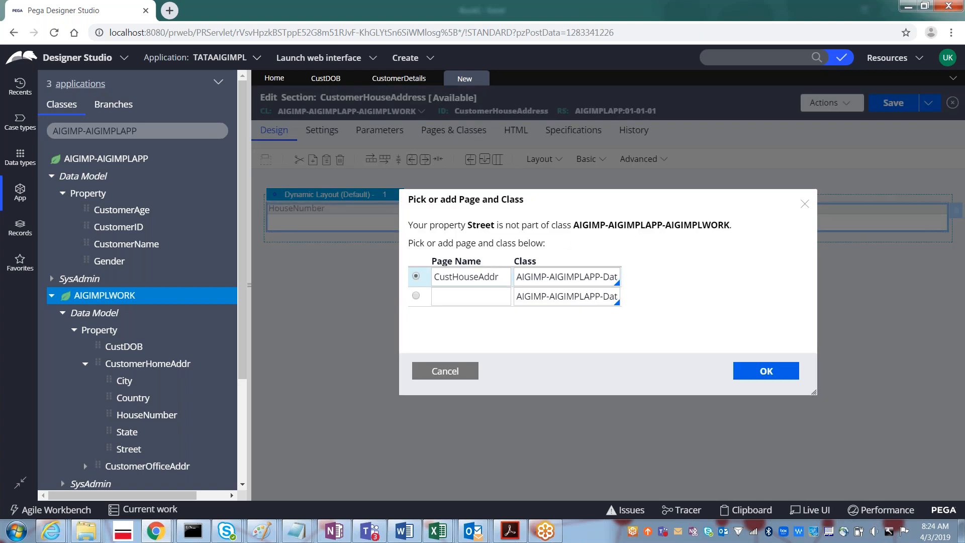
left_click(774, 374)
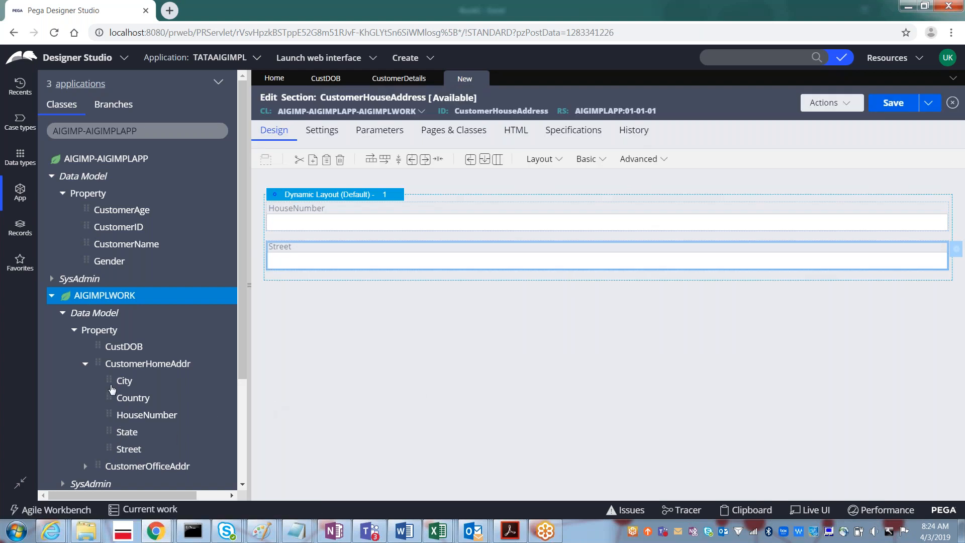
- Add City, State and Country below Street, each bound to the CustHouseAddr page
left_click_drag(112, 386, 323, 270)
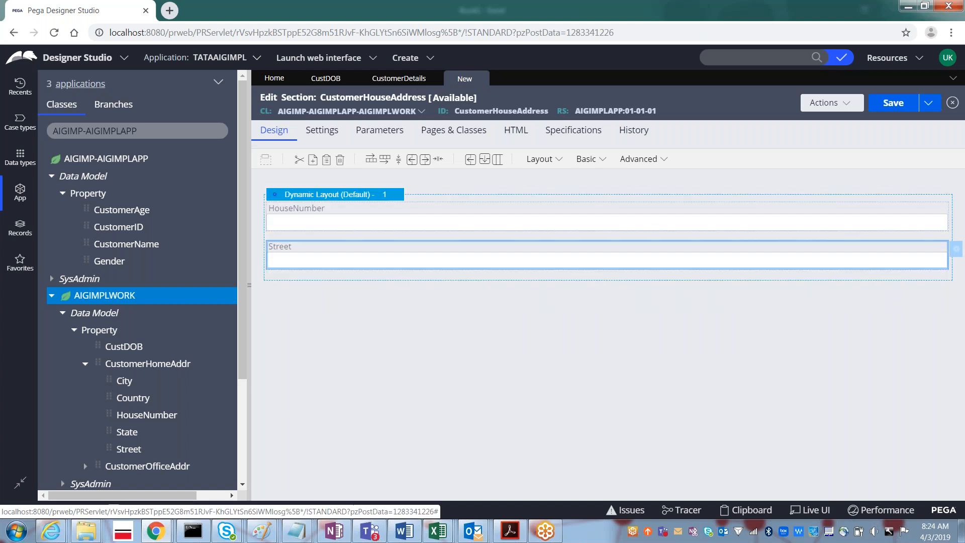
left_click(416, 276)
left_click(766, 371)
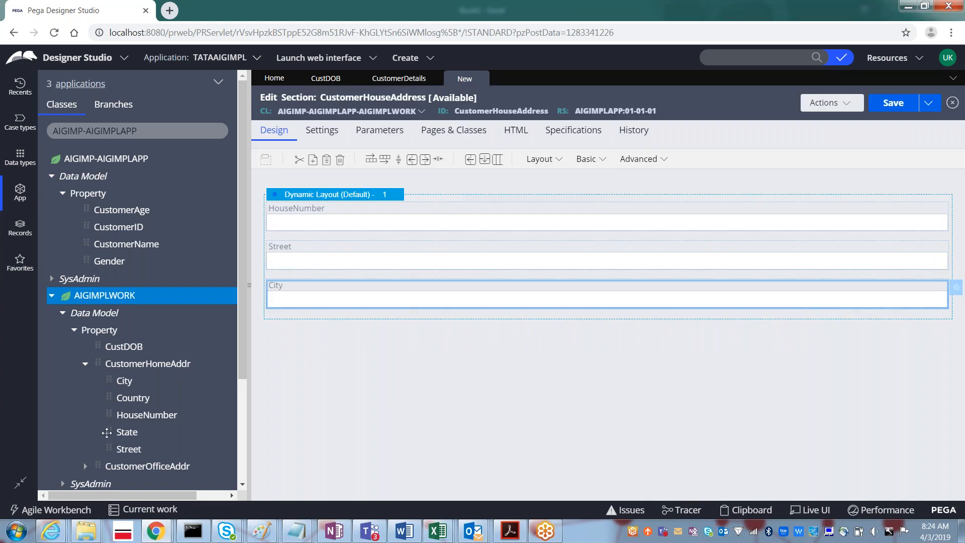
left_click_drag(109, 431, 317, 324)
left_click(416, 276)
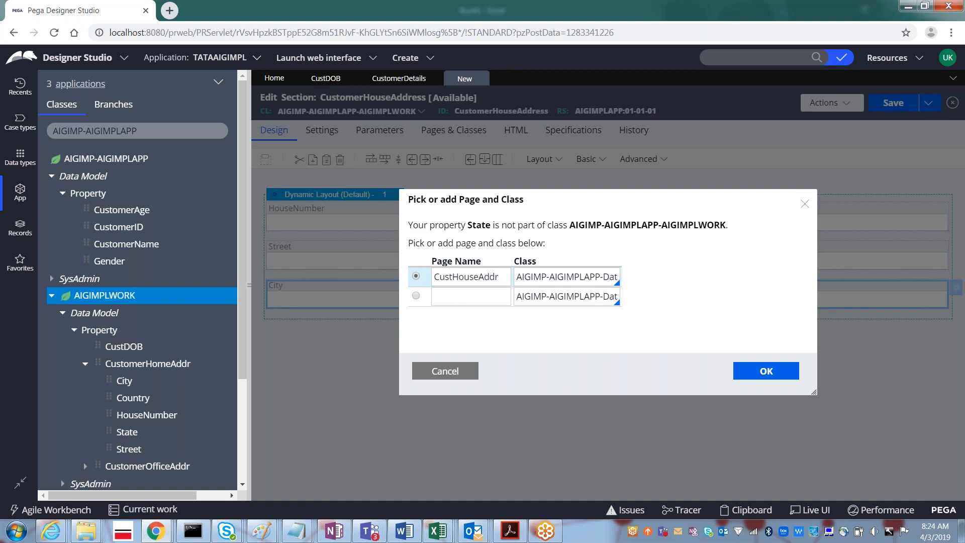
left_click(766, 373)
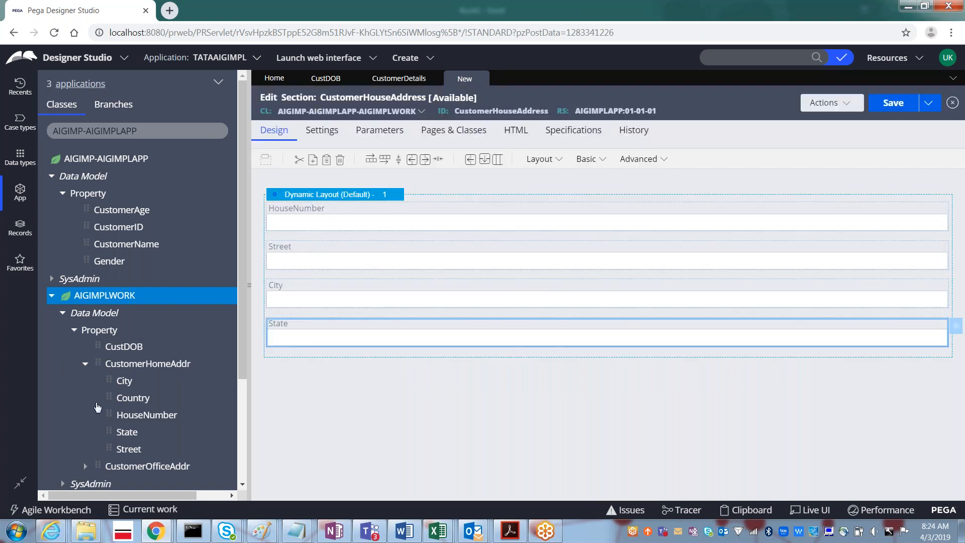
left_click_drag(309, 350, 301, 362)
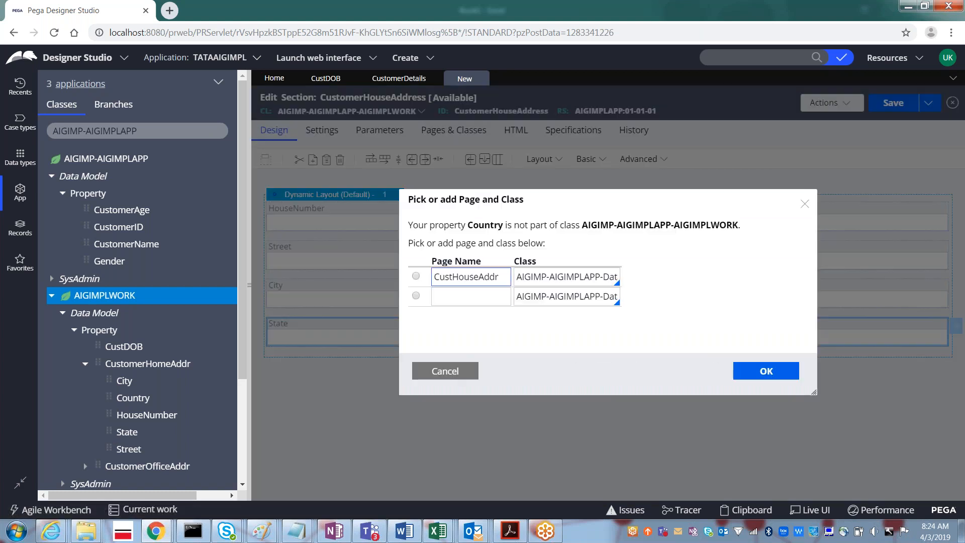
left_click(416, 277)
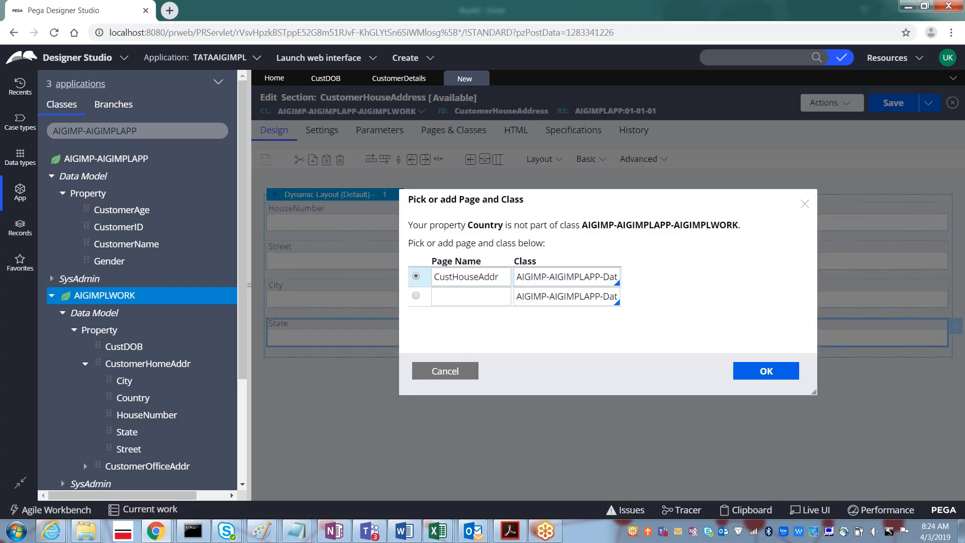
left_click(763, 373)
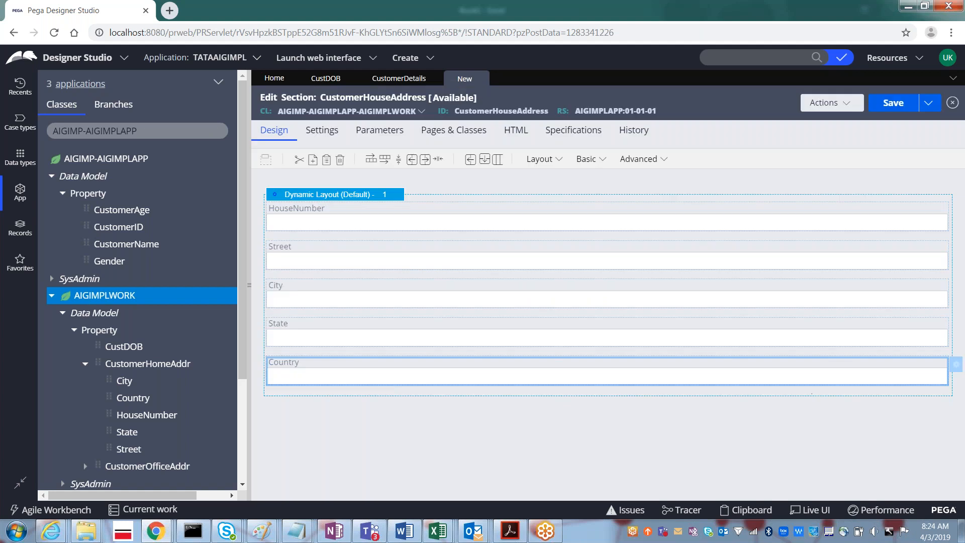
- Save the CustomerHouseAddress section
left_click(895, 110)
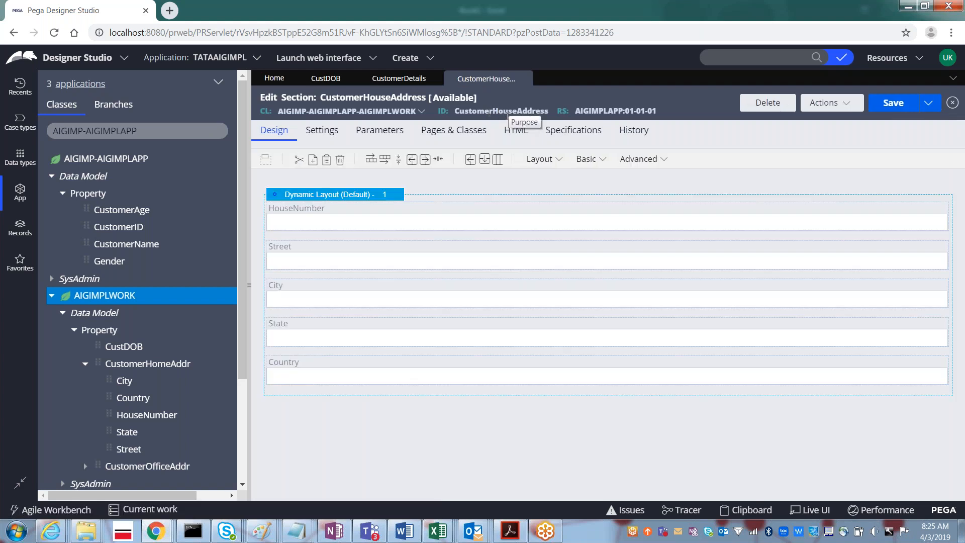
scroll(243, 243, "down", 1)
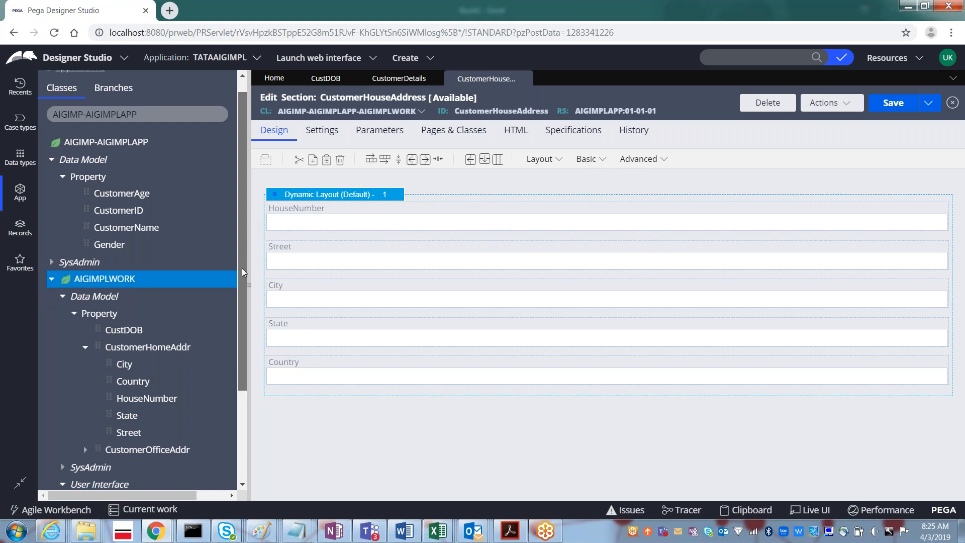
scroll(242, 281, "down", 3)
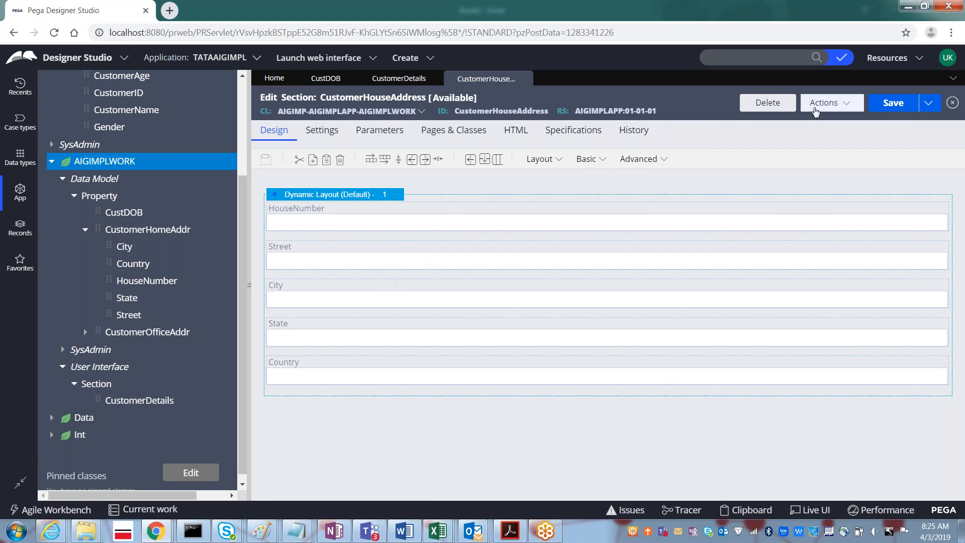
- Check the CustDOB record, then return to CustomerHouseAddress and open the Actions list
left_click(815, 110)
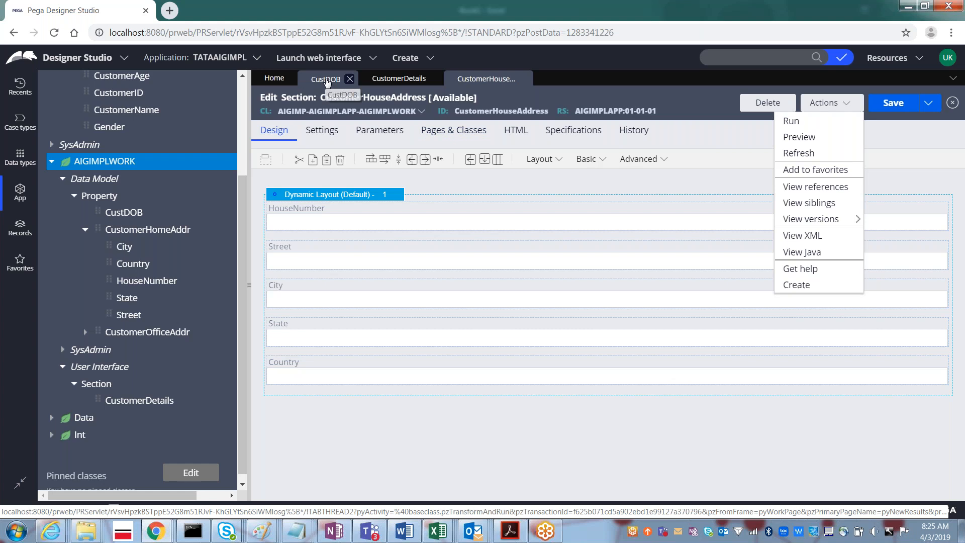
left_click(326, 81)
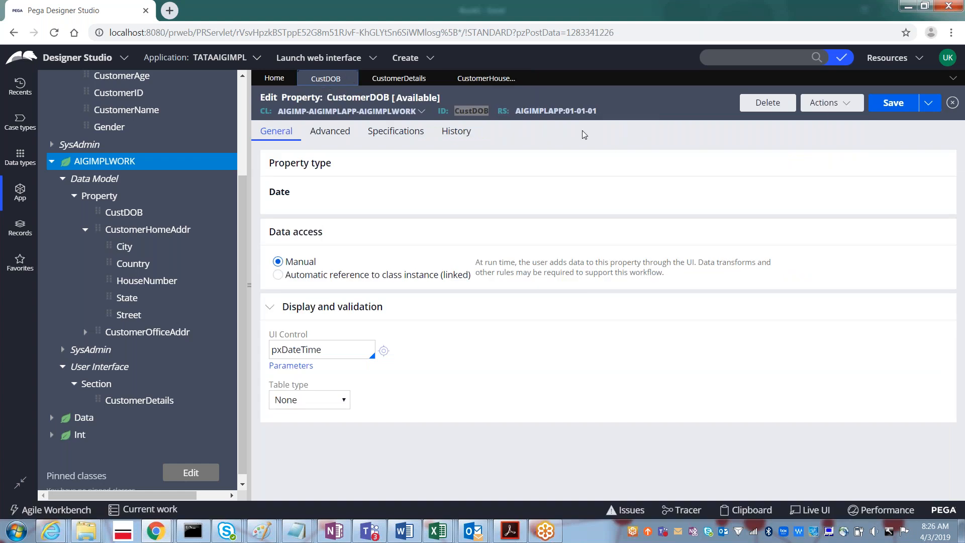
left_click(826, 107)
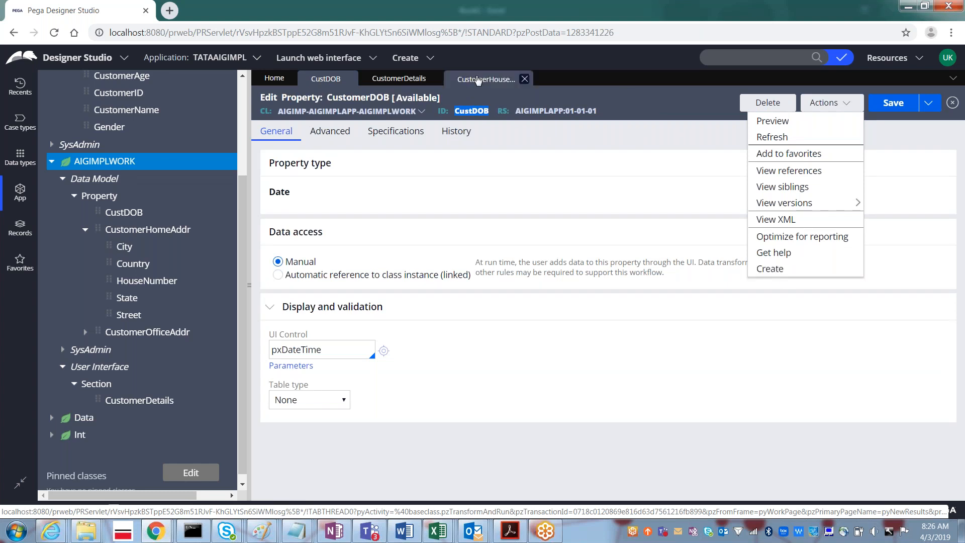
left_click(478, 79)
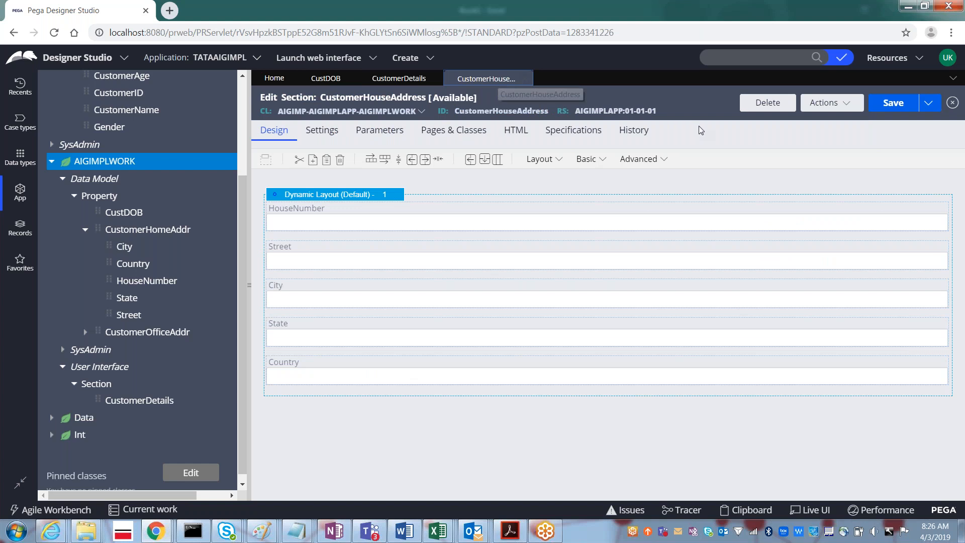
left_click(830, 108)
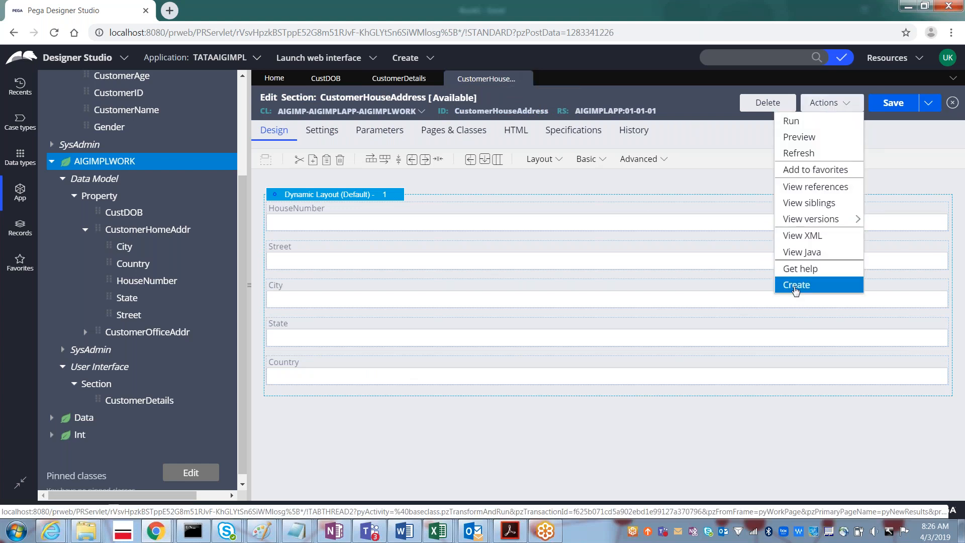
- Create a new section labelled CustomerOfficeAddr and expand CustomerOfficeAddr's properties in the tree
left_click(795, 285)
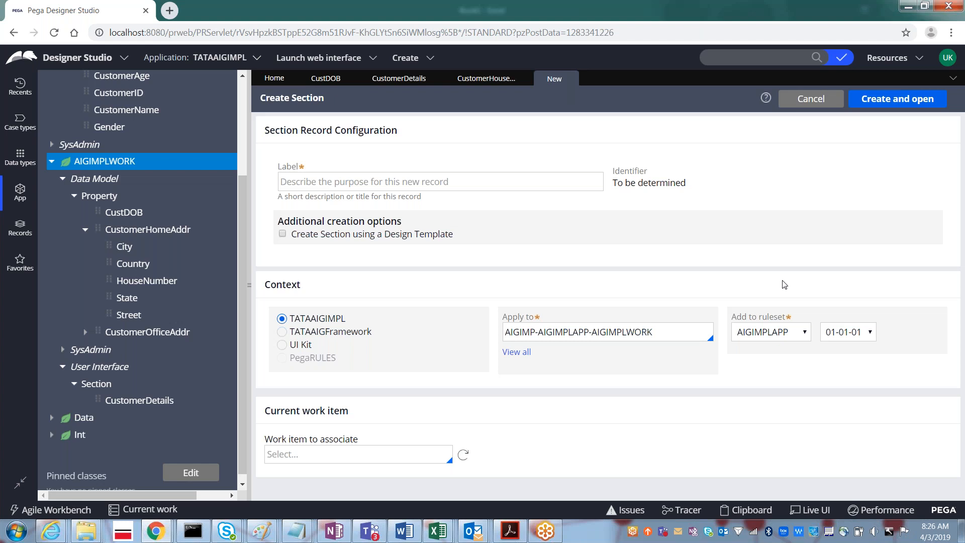
left_click(446, 186)
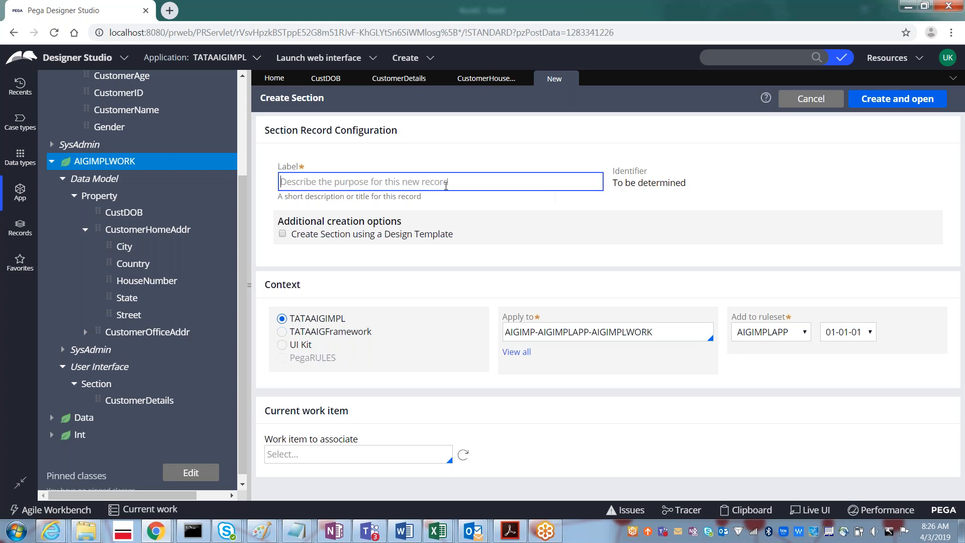
type("Customer")
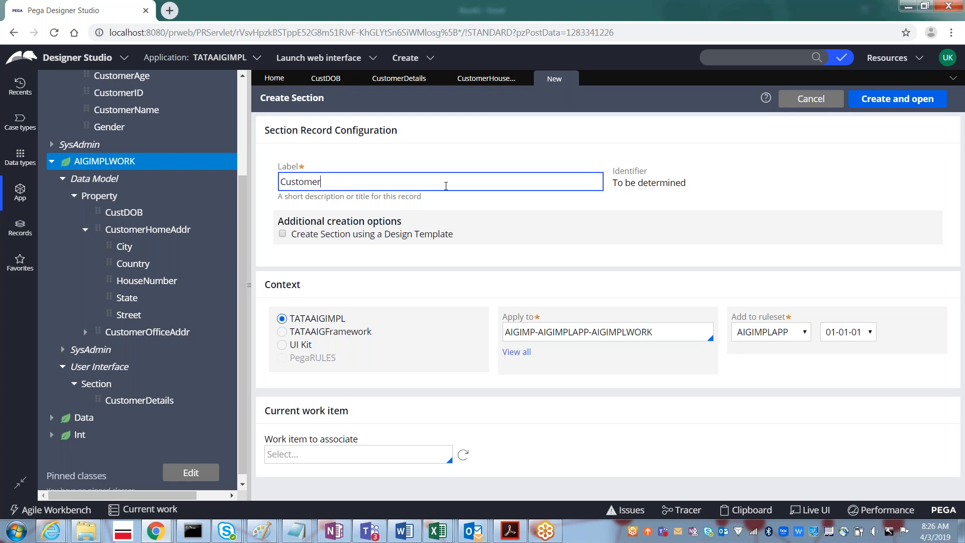
type("OfficeAddr")
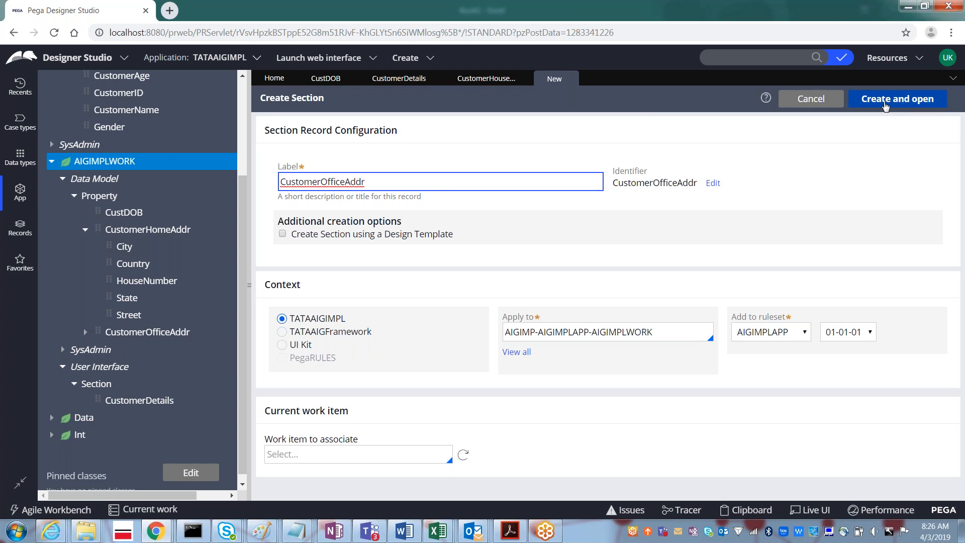
left_click(896, 107)
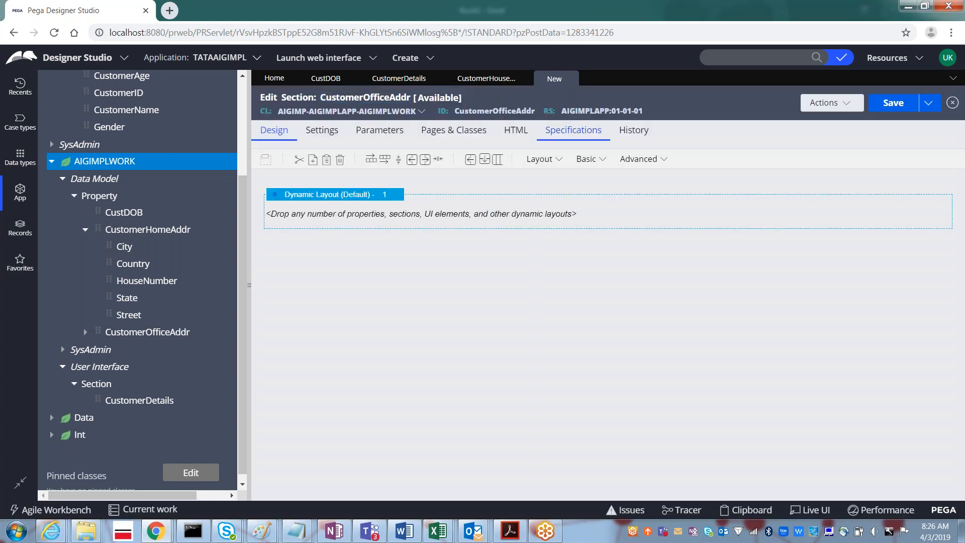
left_click(85, 335)
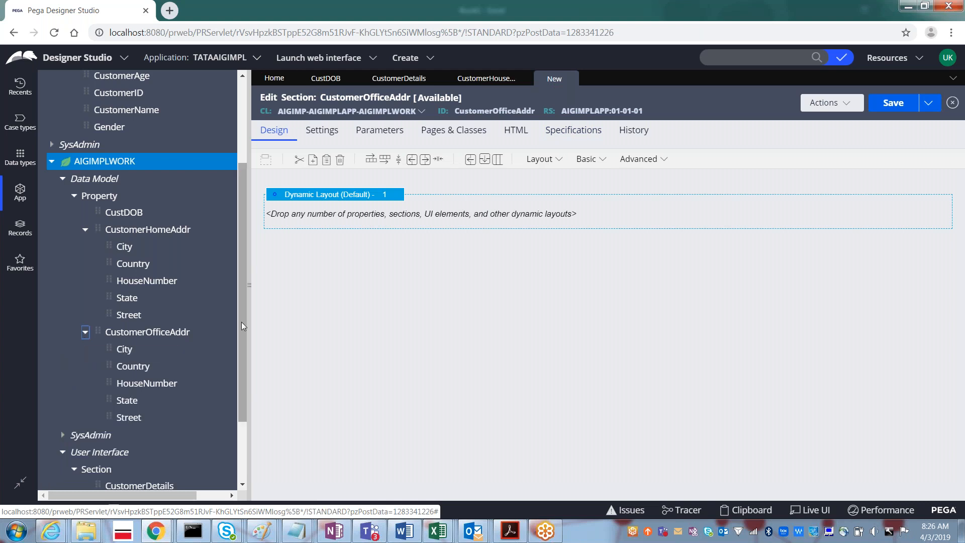
- Add HouseNumber to the layout on a new page named CustomerOfficeAddress
left_click_drag(241, 321, 240, 396)
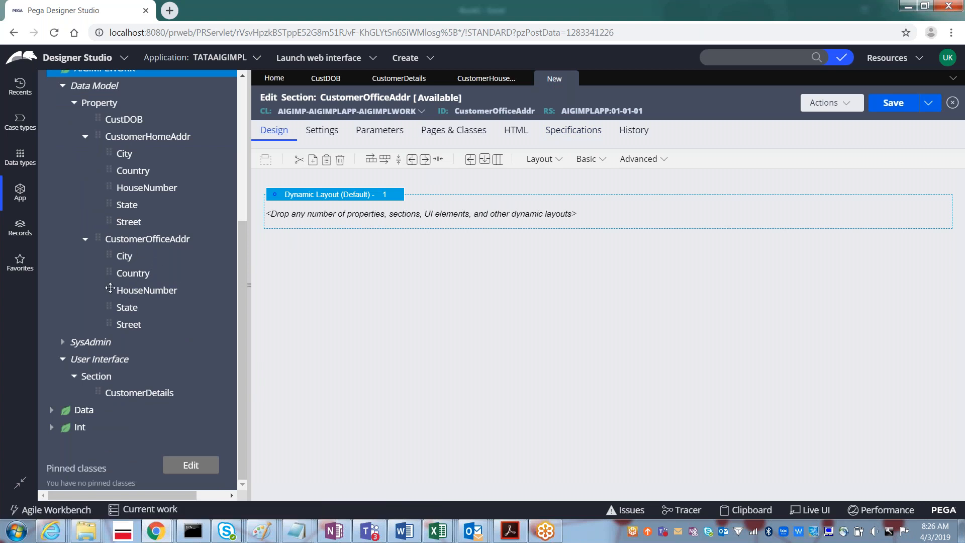
left_click_drag(109, 291, 322, 225)
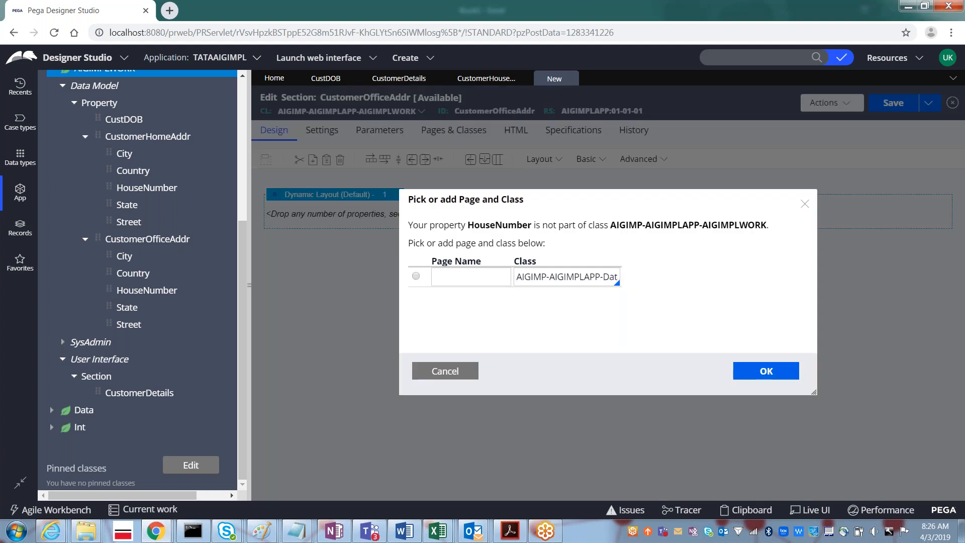
left_click(417, 277)
left_click(446, 278)
type("CustOffice")
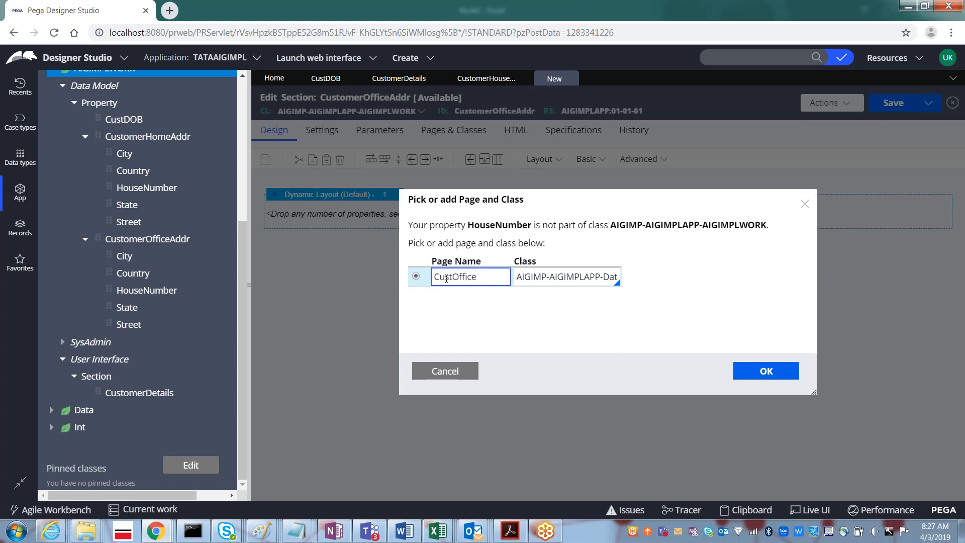
type("Addr")
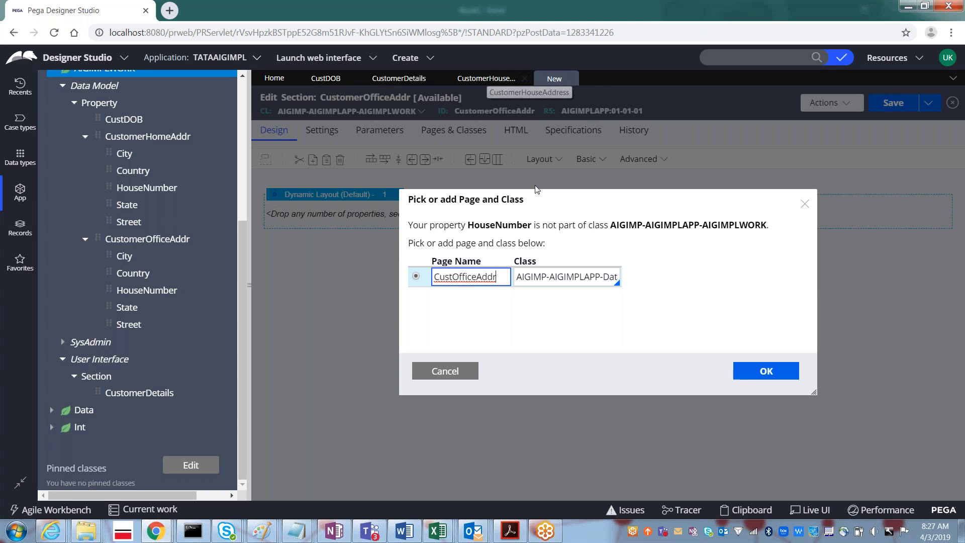
type("ess")
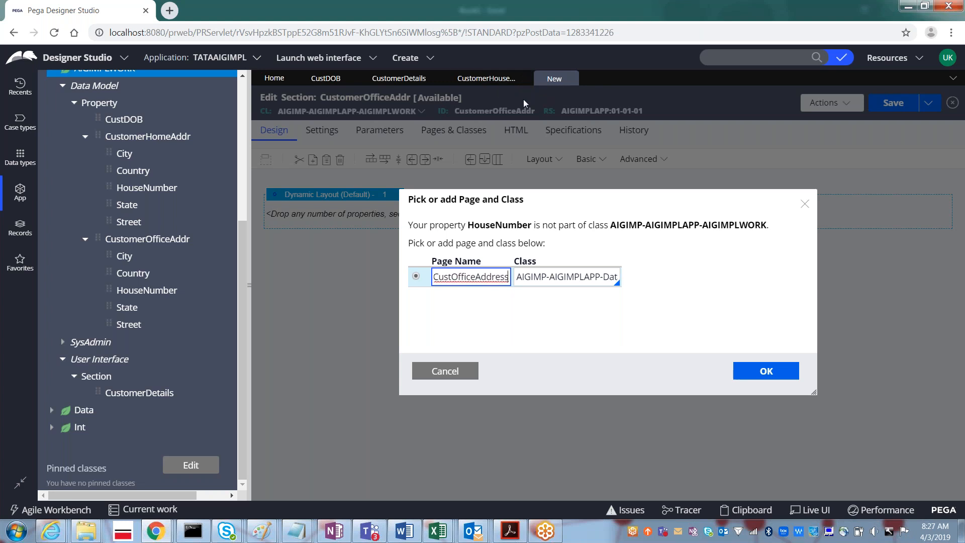
left_click(490, 80)
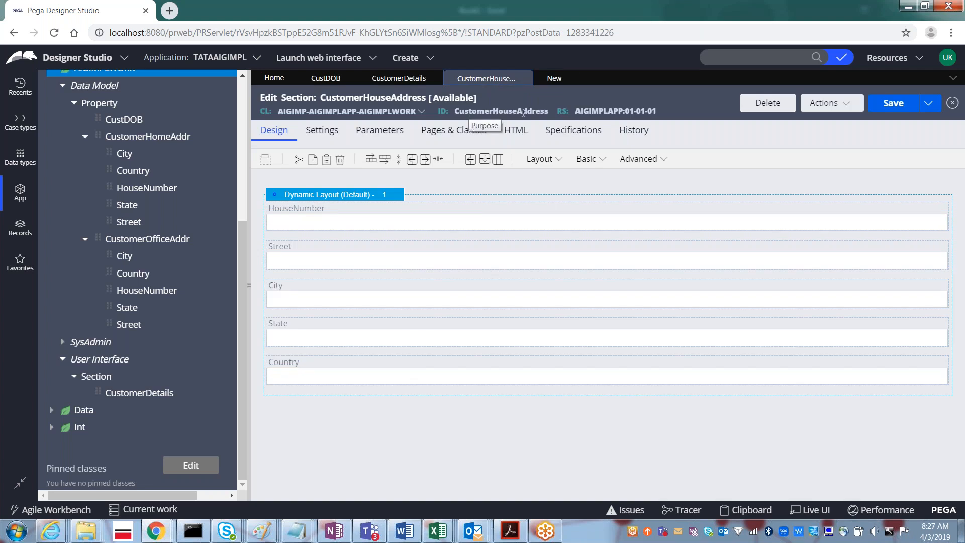
left_click(555, 78)
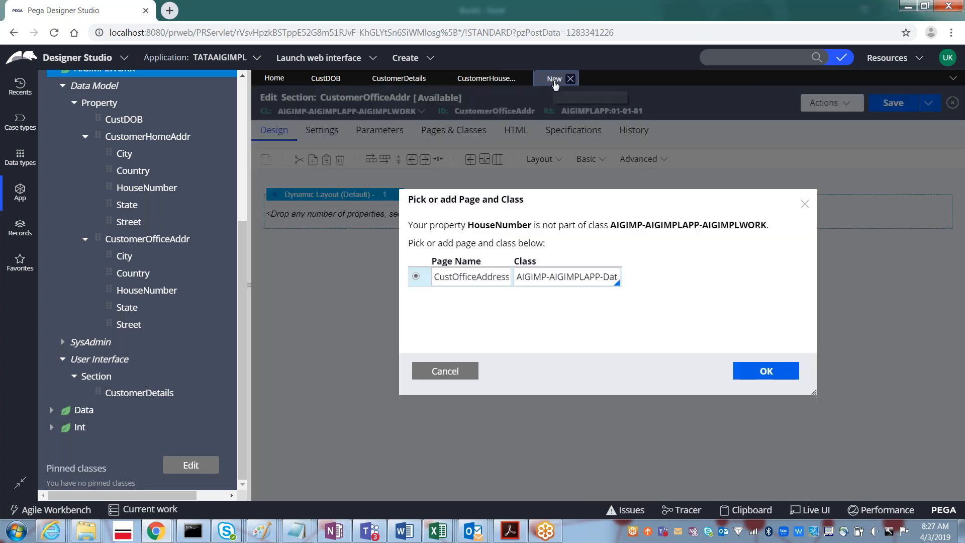
left_click(462, 278)
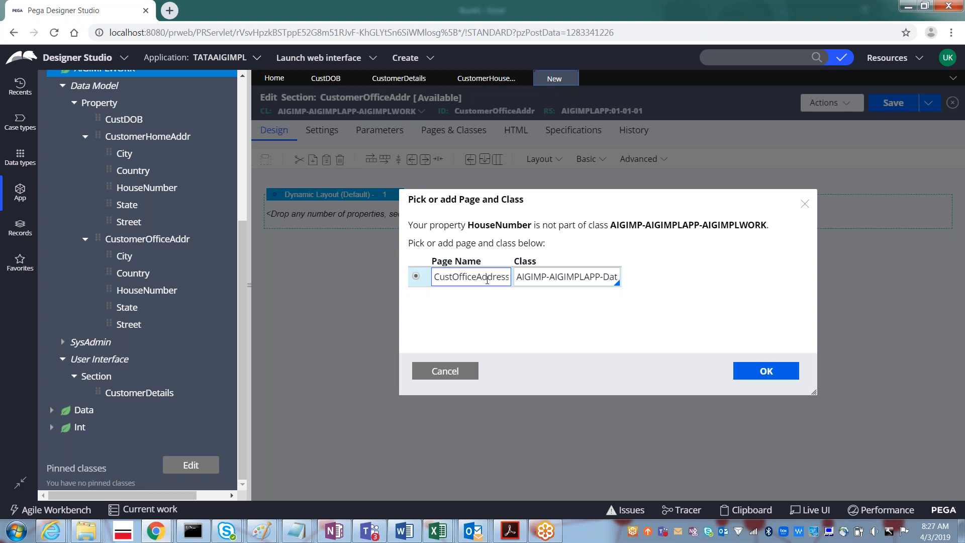
left_click(455, 277)
type("omer")
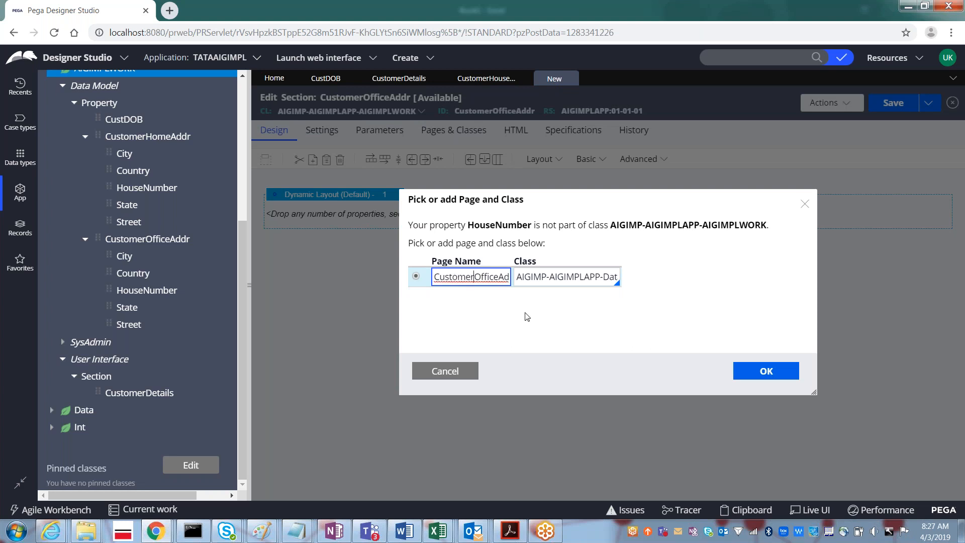
key("Right")
key("Right")
key("Right")
key("Right")
key("Right")
key("Right")
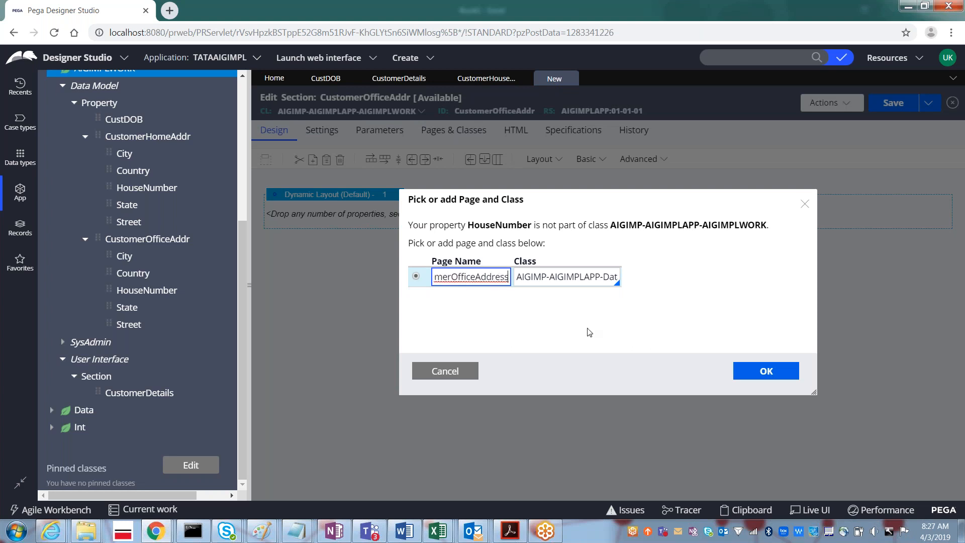
left_click(766, 372)
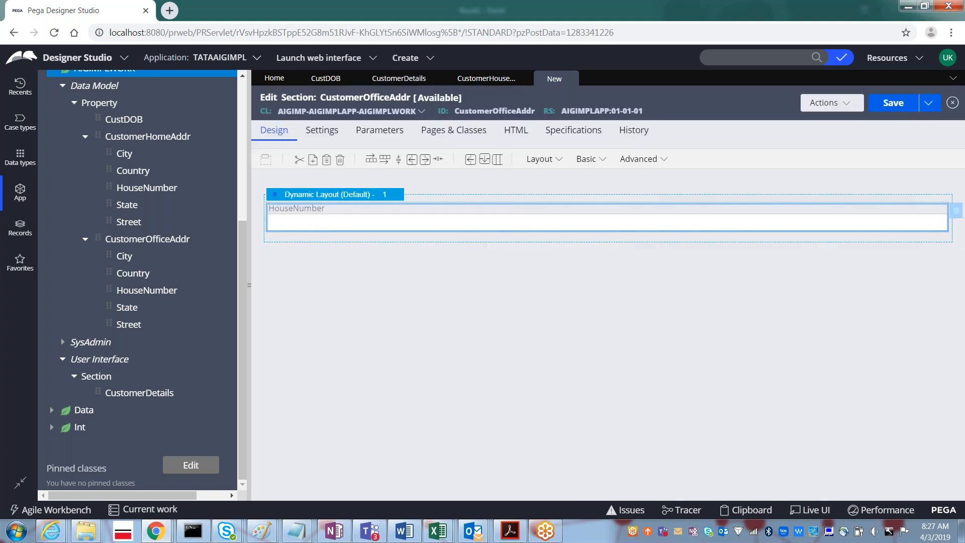
- Add Street and City below it, reusing the CustomerOfficeAddress page
left_click_drag(111, 322, 286, 248)
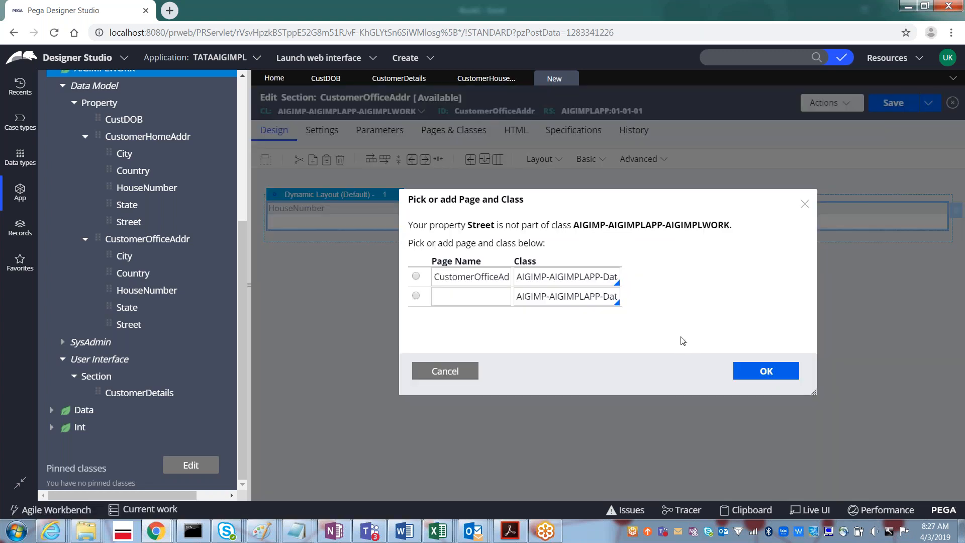
left_click(416, 276)
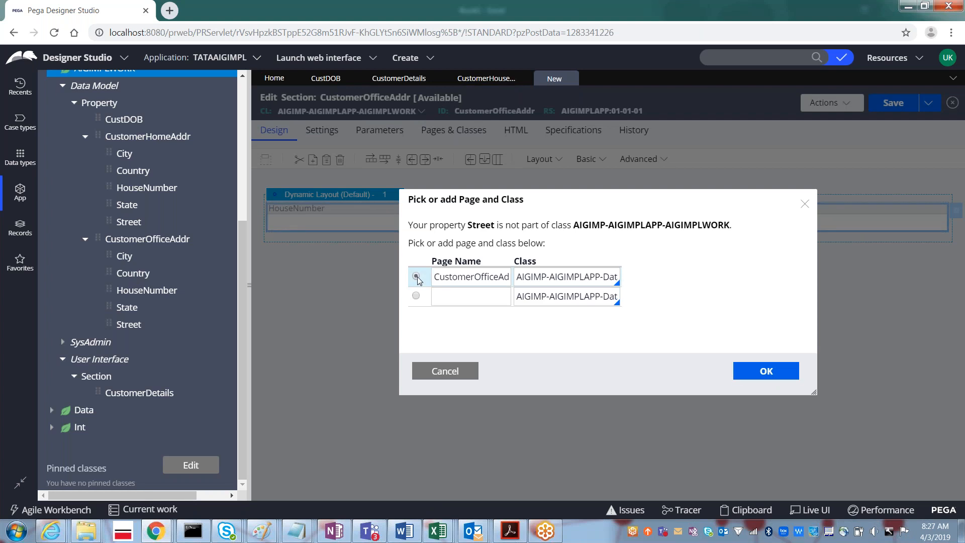
left_click(761, 372)
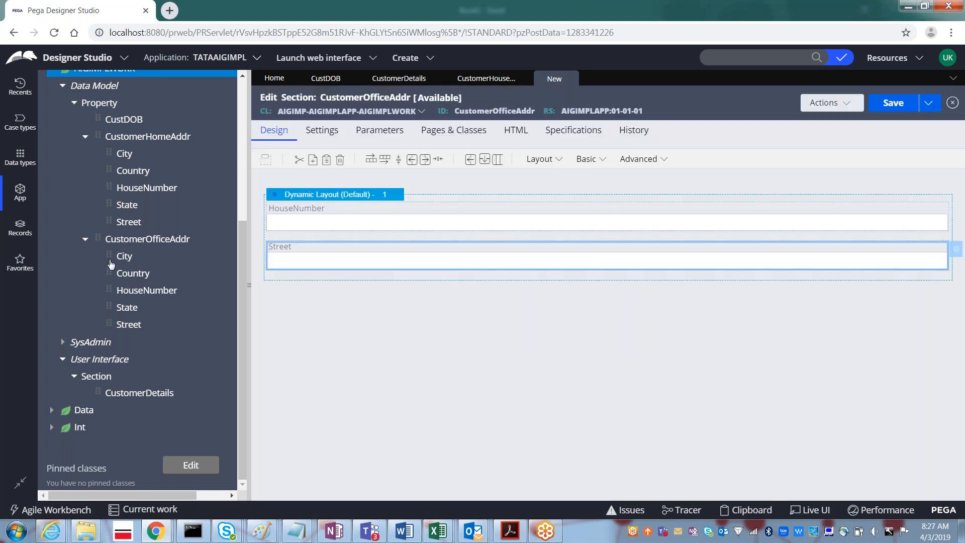
left_click_drag(107, 256, 290, 284)
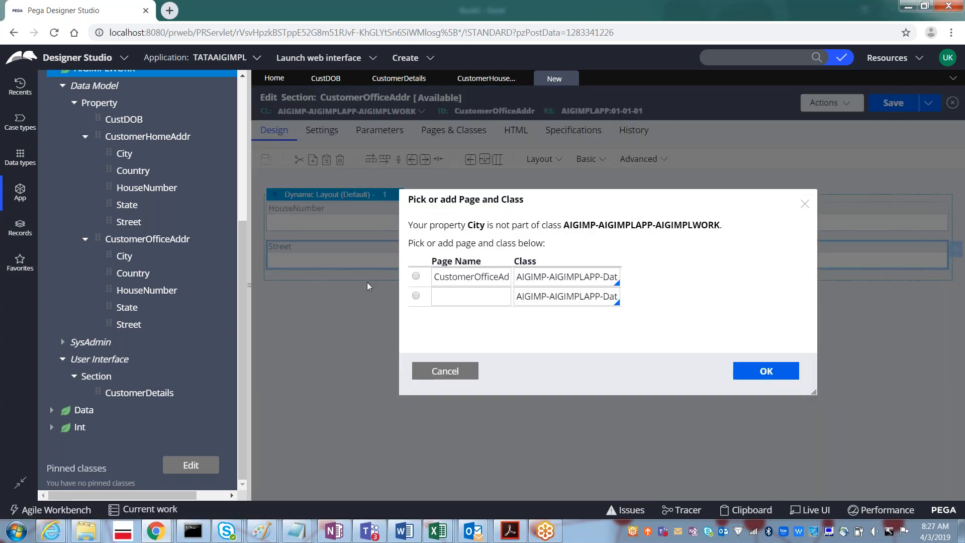
left_click(416, 276)
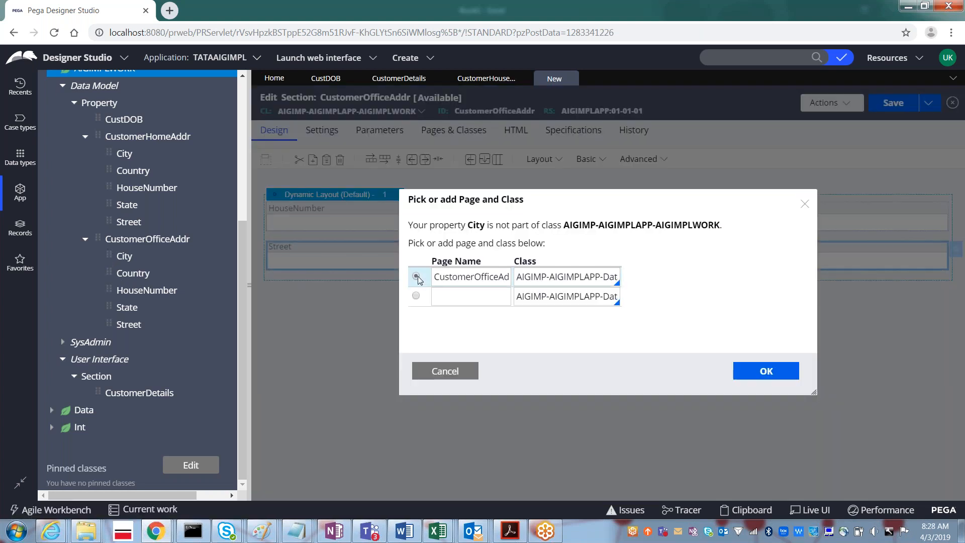
left_click(766, 372)
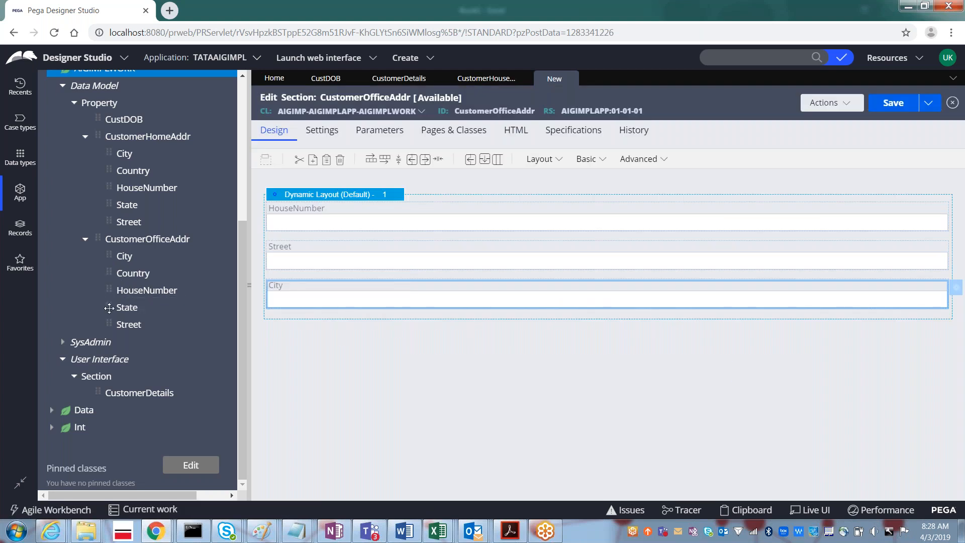
- Add State and Country on the CustomerOfficeAddress page and save the section
left_click_drag(108, 307, 305, 333)
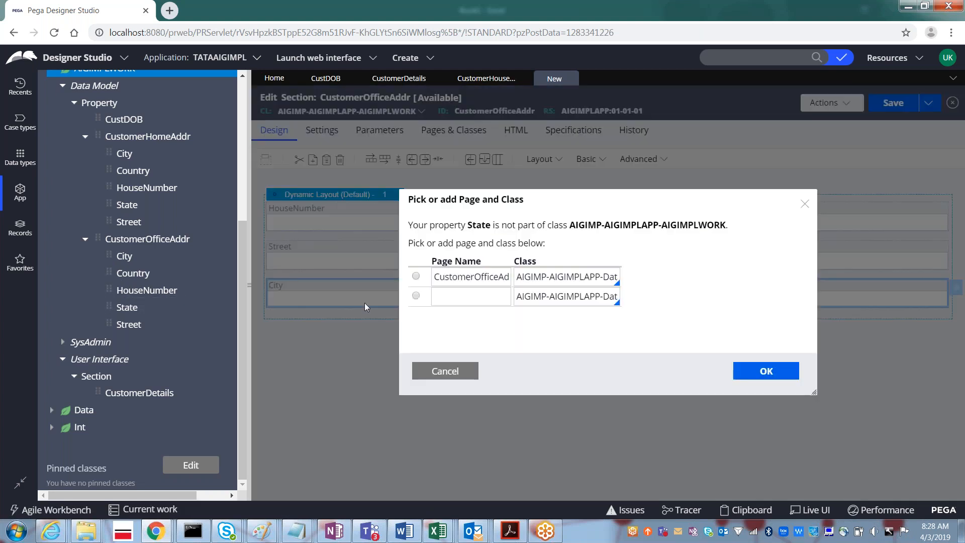
left_click(417, 277)
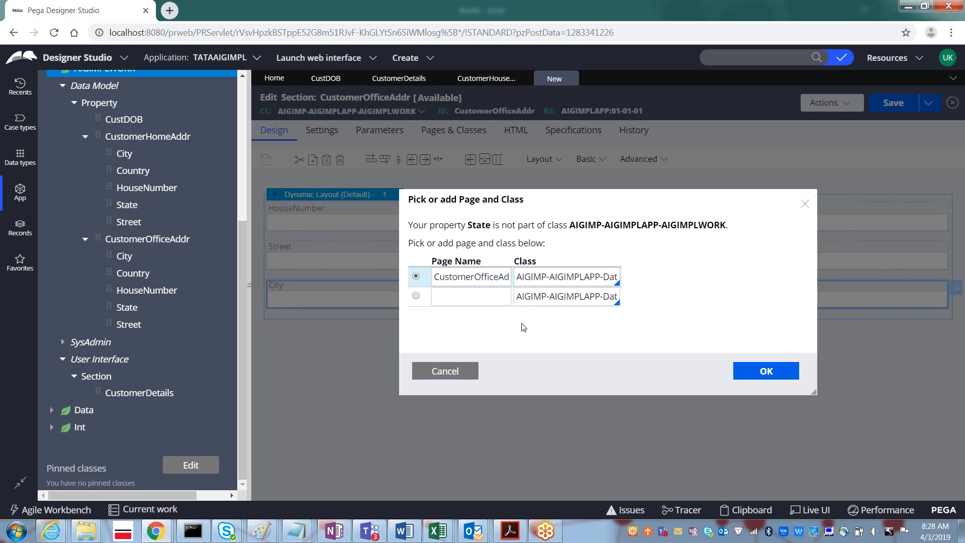
left_click(749, 382)
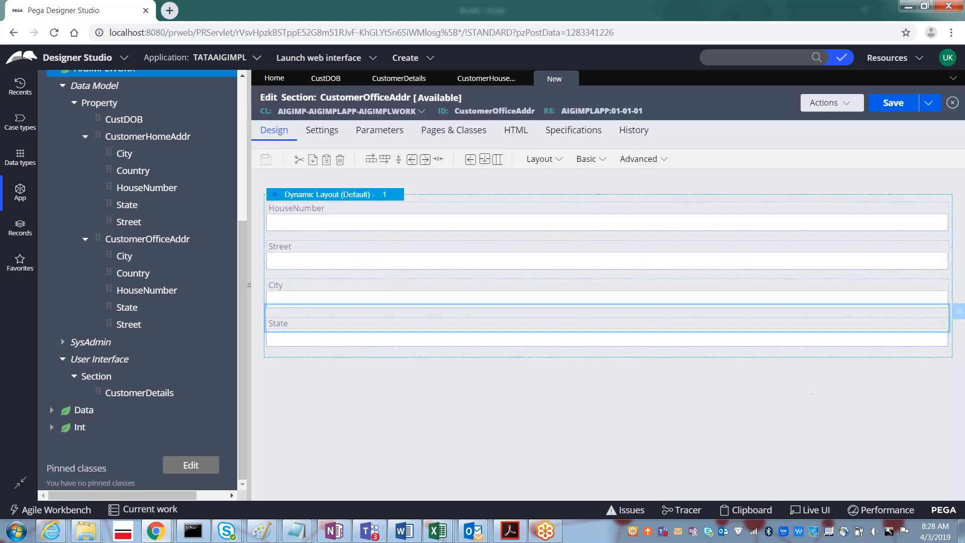
left_click_drag(109, 272, 288, 362)
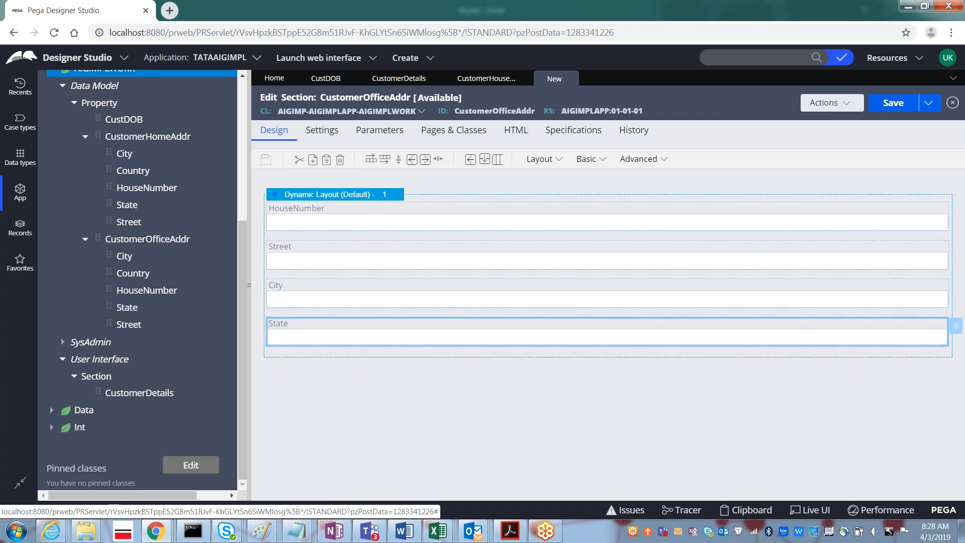
left_click(416, 277)
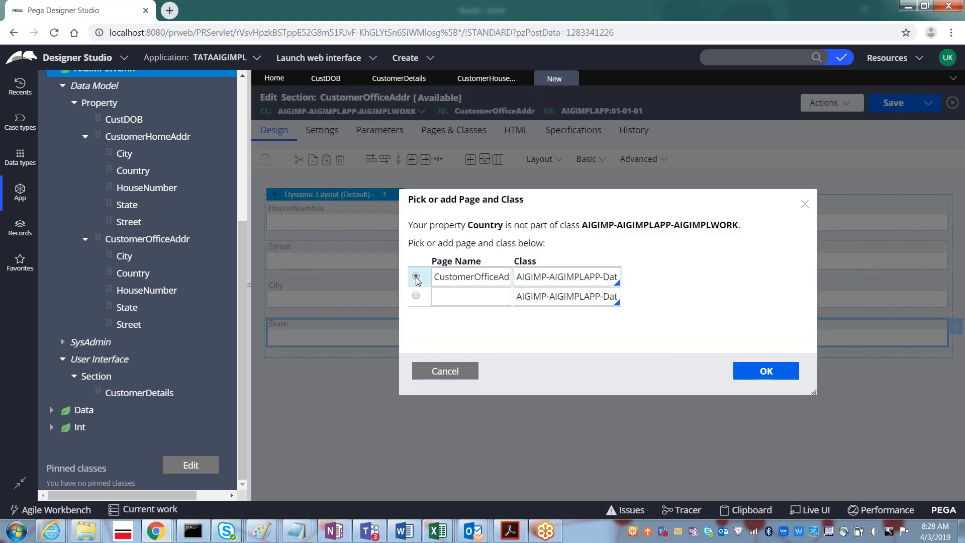
left_click(775, 378)
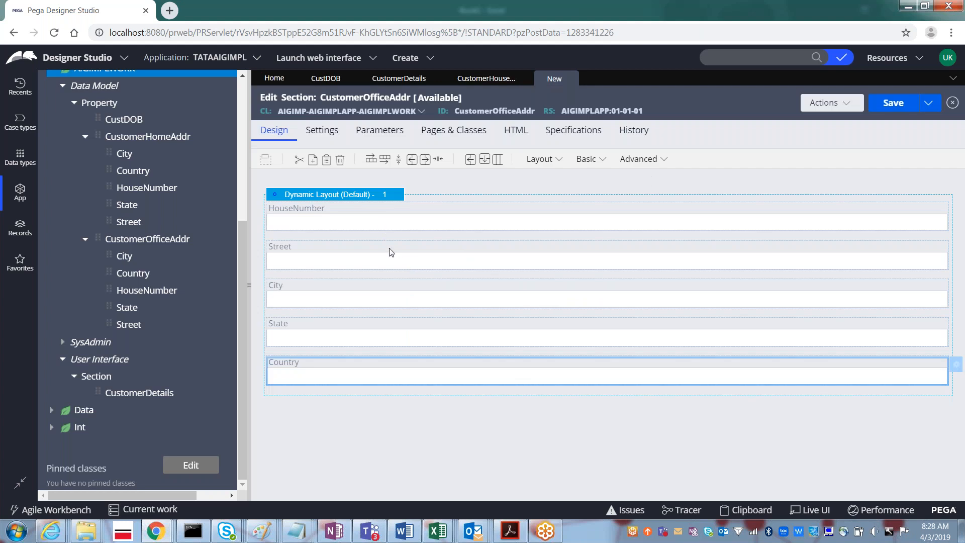
left_click(892, 104)
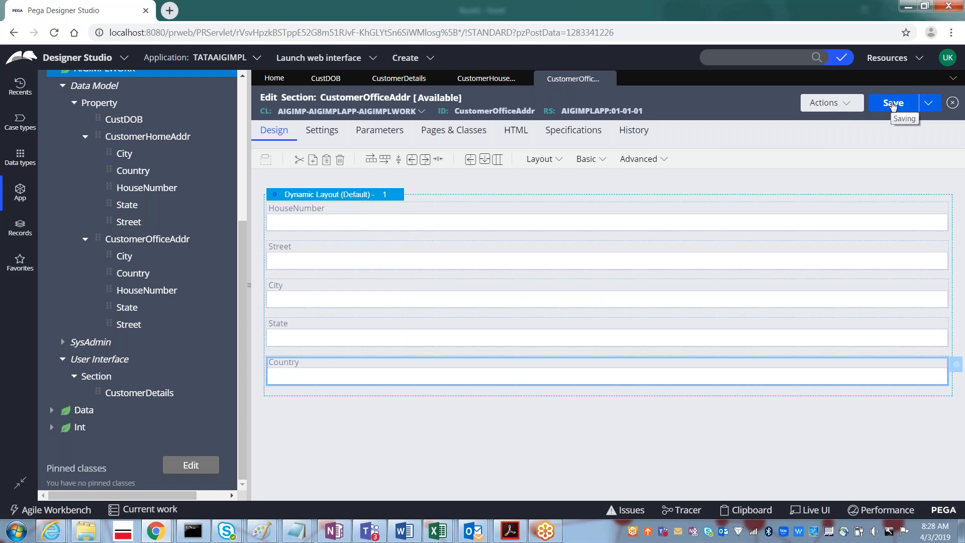
- Look over the CustomerDetails section, then switch to CustomerHouseAddress
left_click(394, 84)
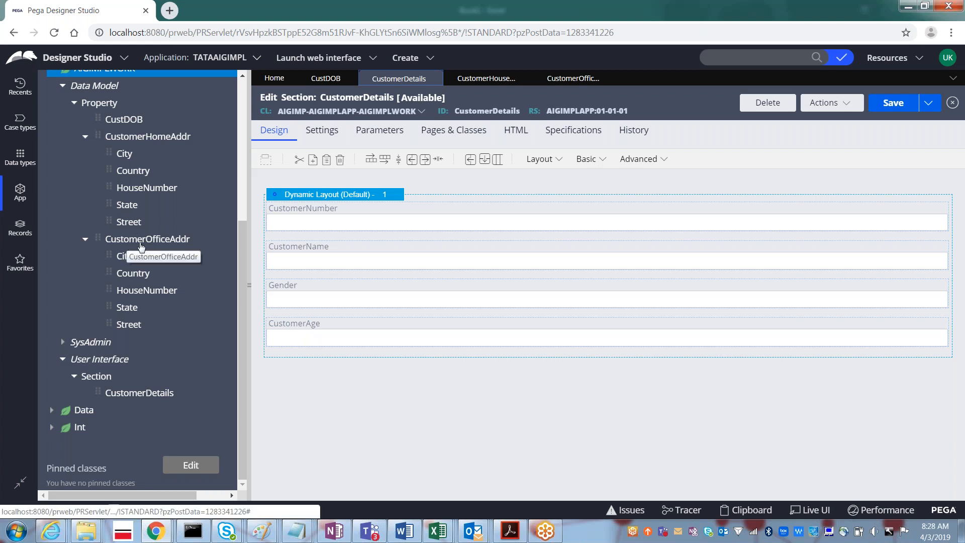
left_click(472, 80)
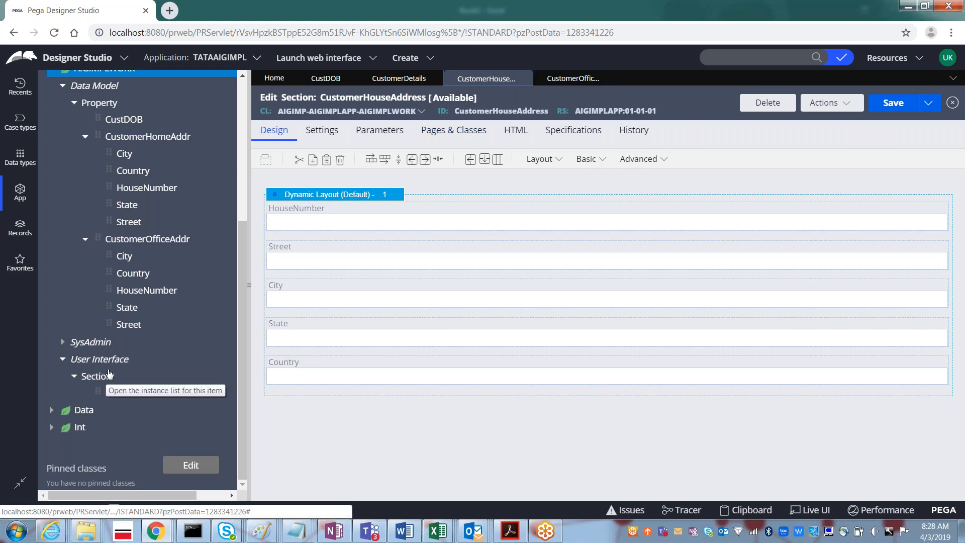
left_click_drag(239, 369, 228, 233)
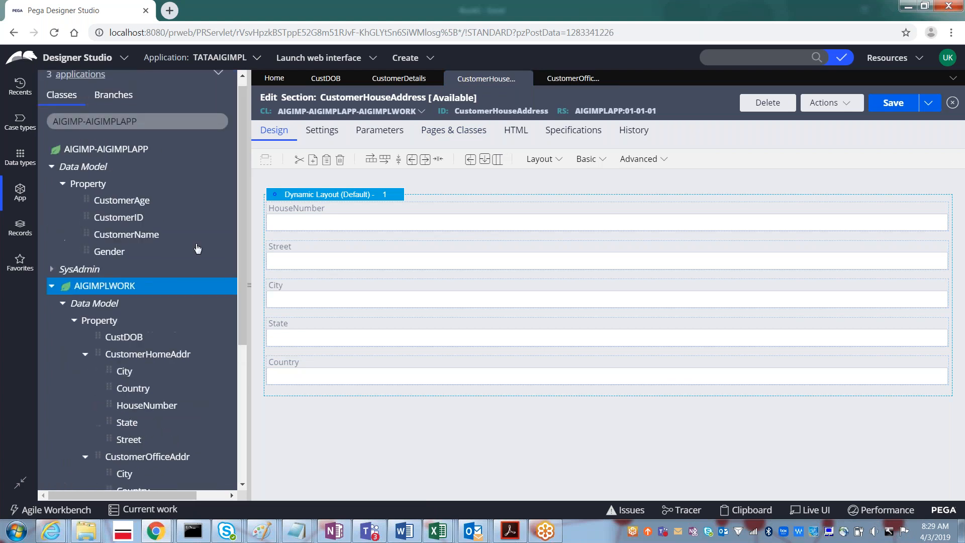
- Refresh AIGIMPLWORK and expand User Interface > Section to list its three sections
right_click(111, 290)
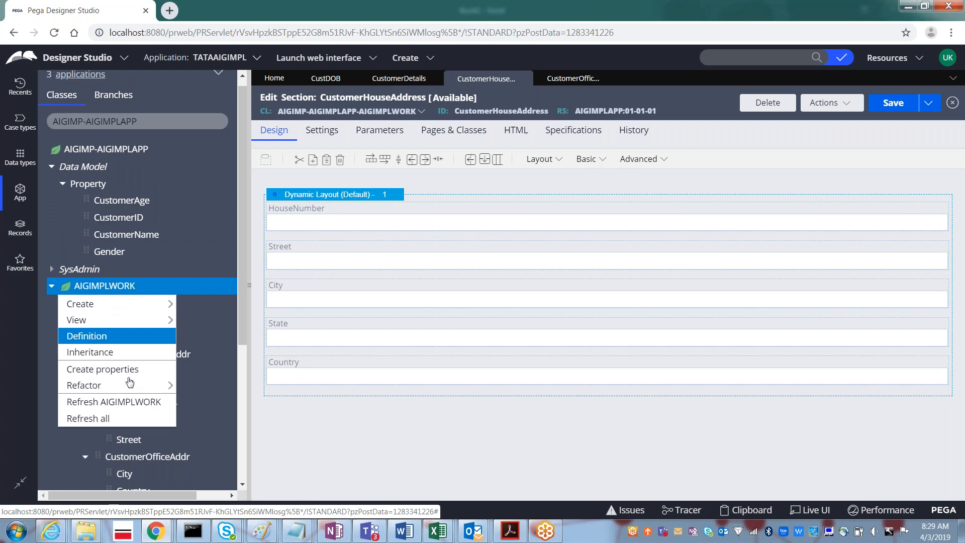
left_click(114, 402)
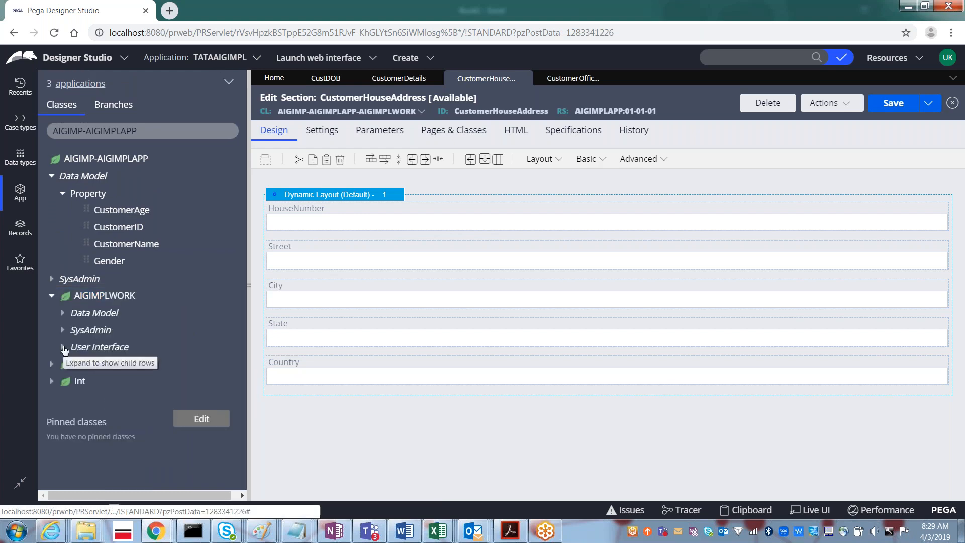
left_click(64, 347)
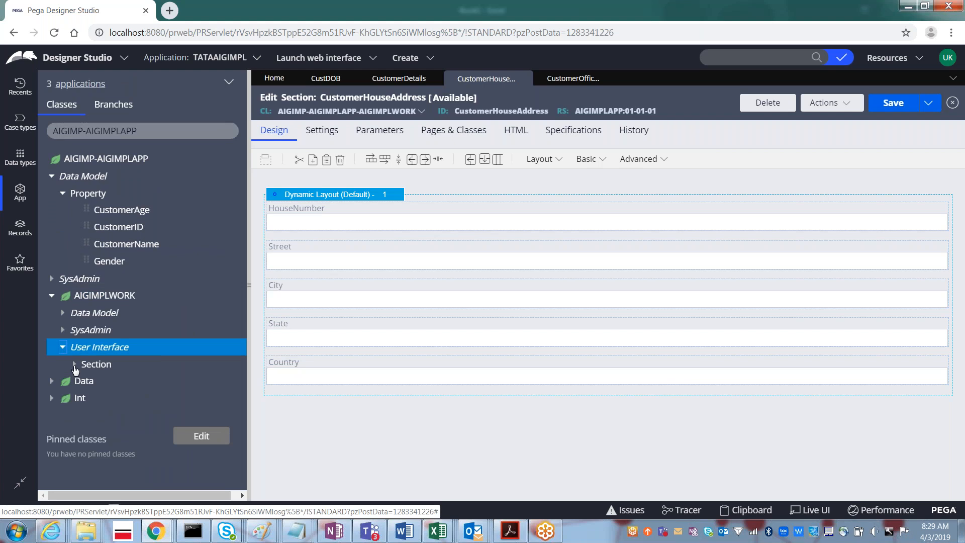
left_click(75, 365)
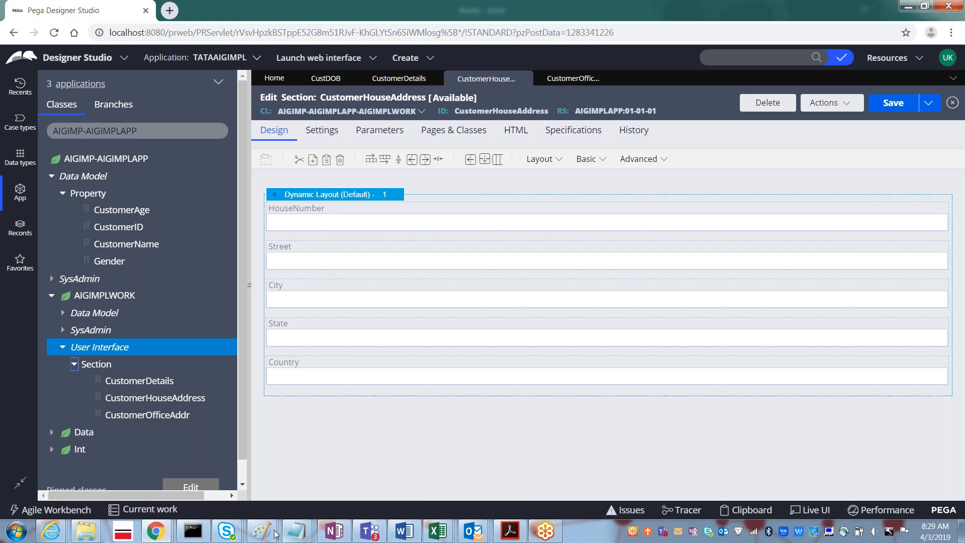
mouse_move(268, 534)
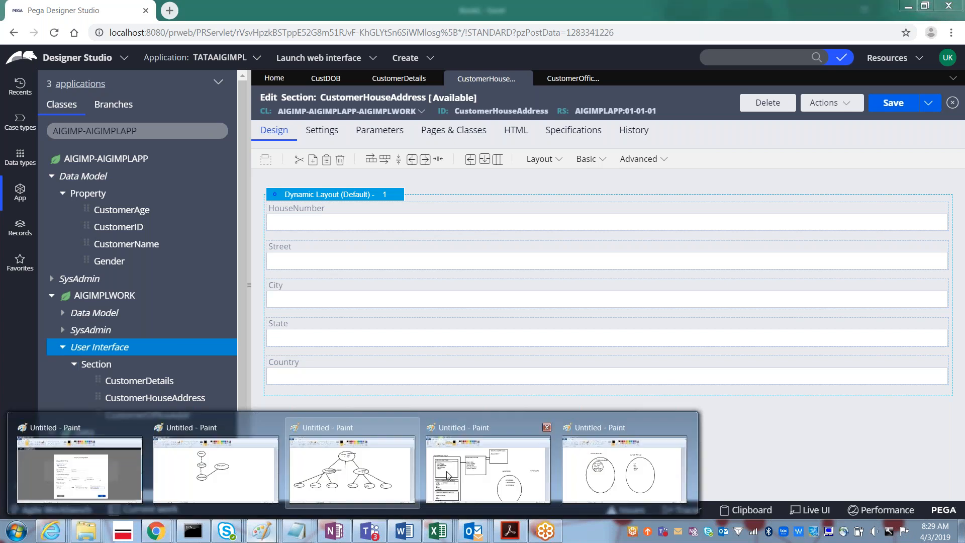
left_click(447, 471)
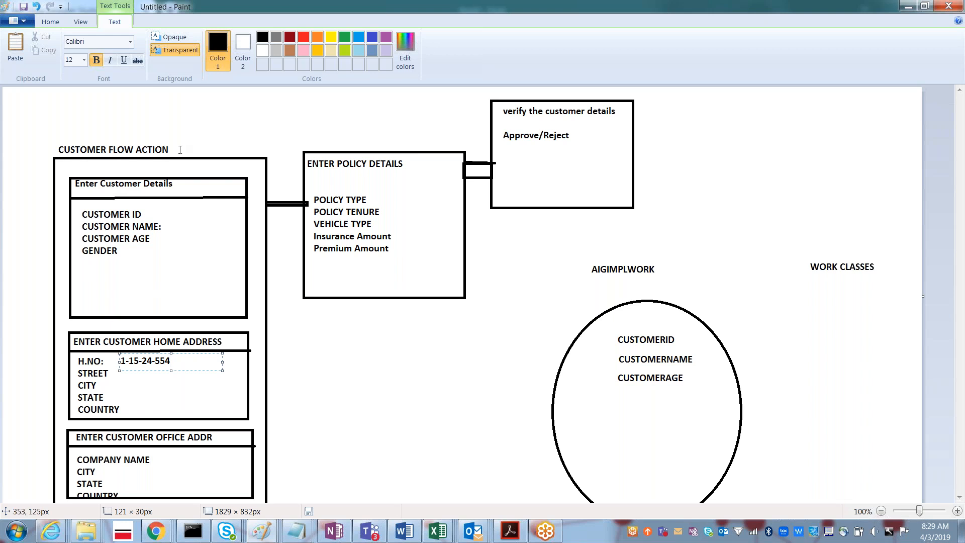
key("alt+Tab")
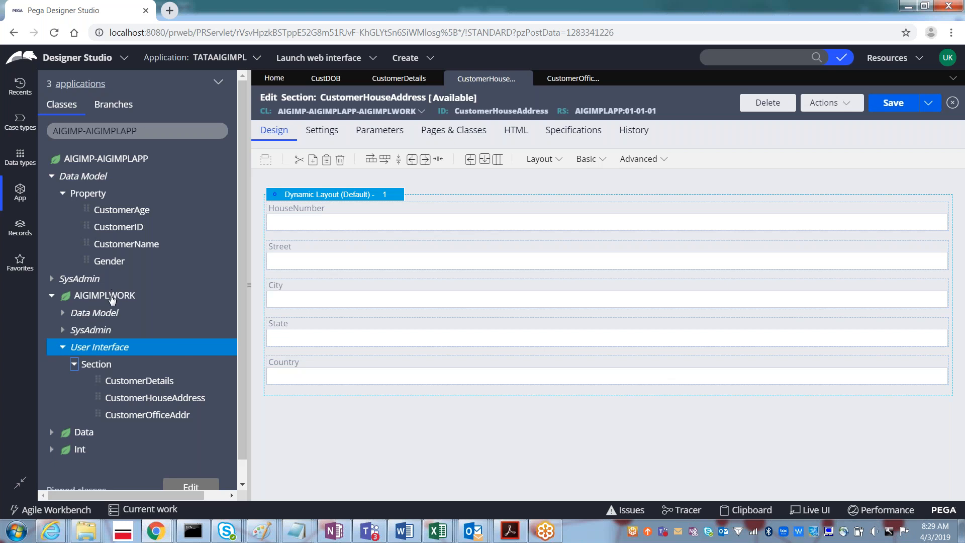
- Start a Flow Action record for AIGIMPLWORK through Create > Process > Flow Action
right_click(112, 298)
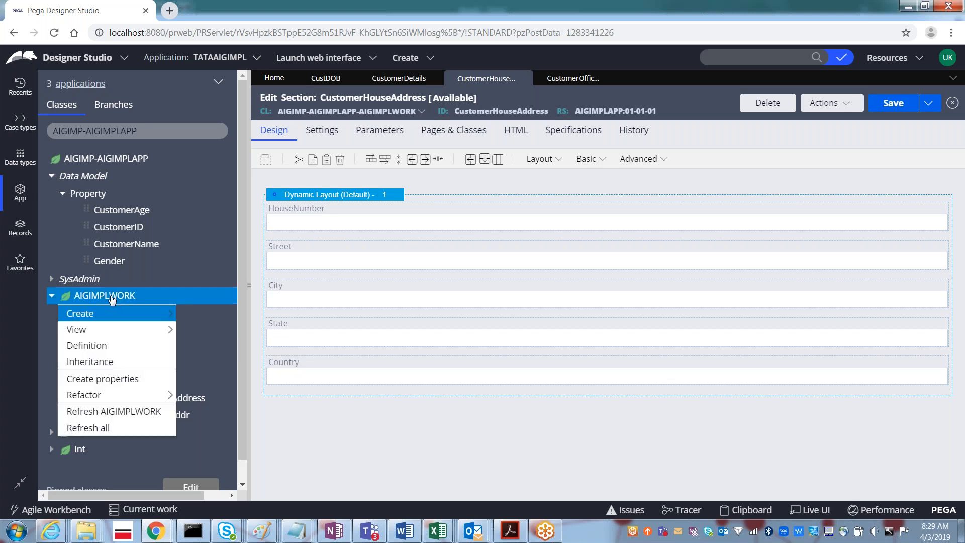
mouse_move(119, 316)
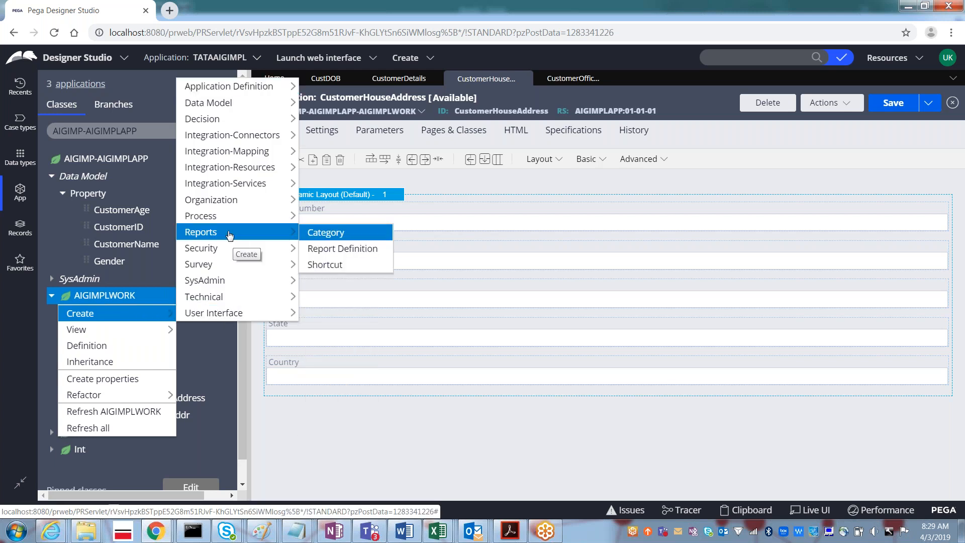
mouse_move(218, 221)
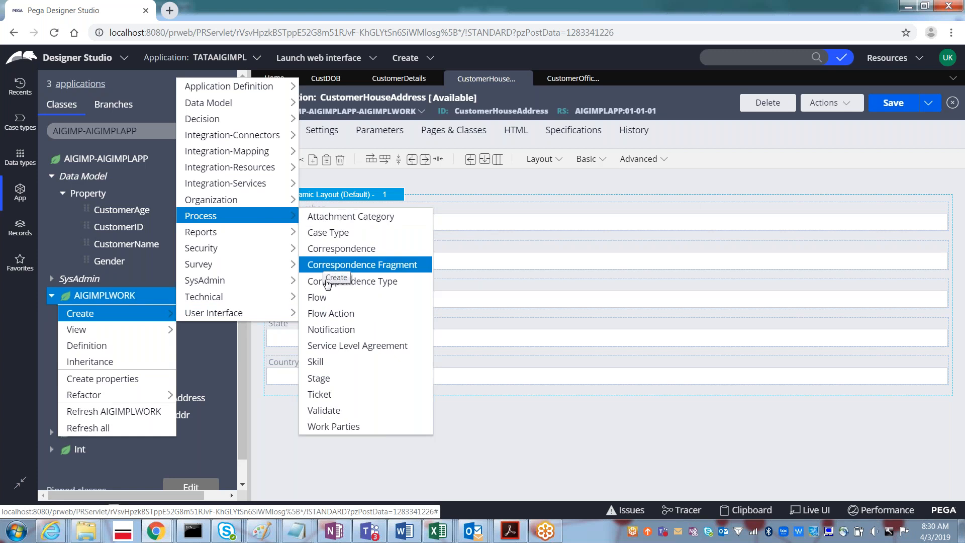
left_click(332, 313)
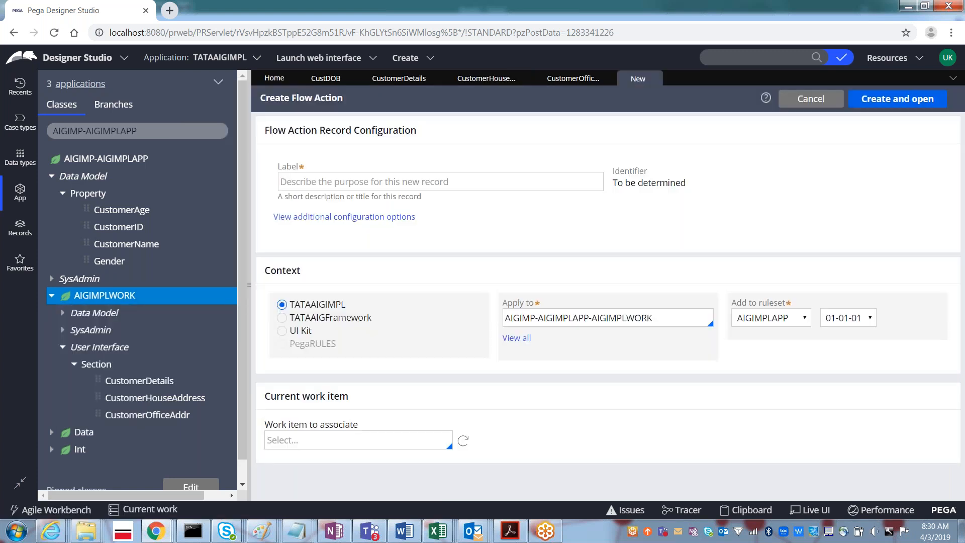
left_click(379, 184)
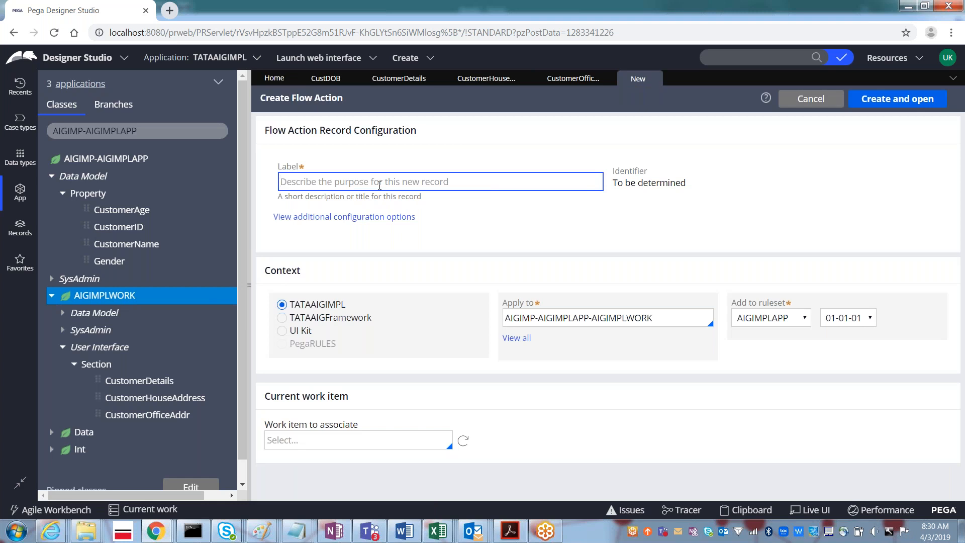
- Label the flow action CustomerPersonalDetails, then create and open it
type("Cus")
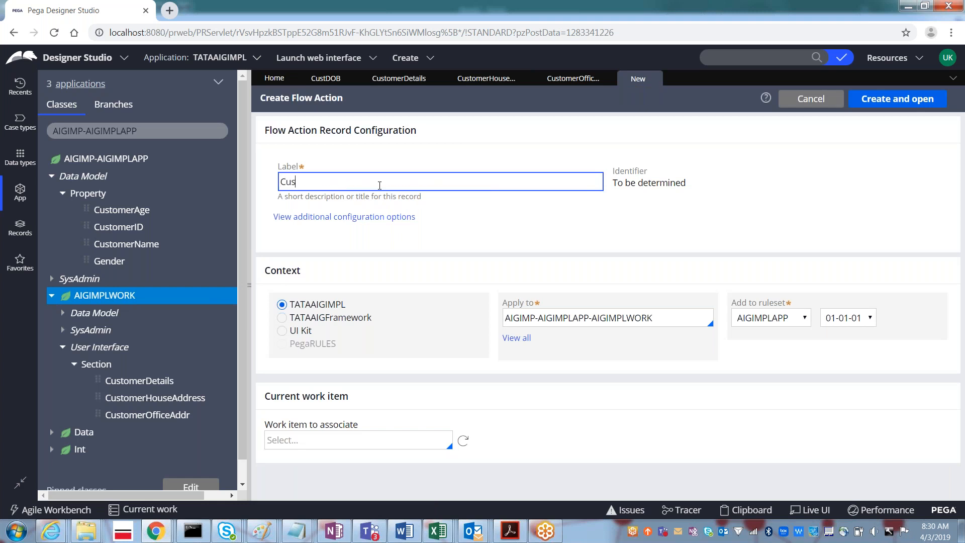
type("tomerPersonalDetails")
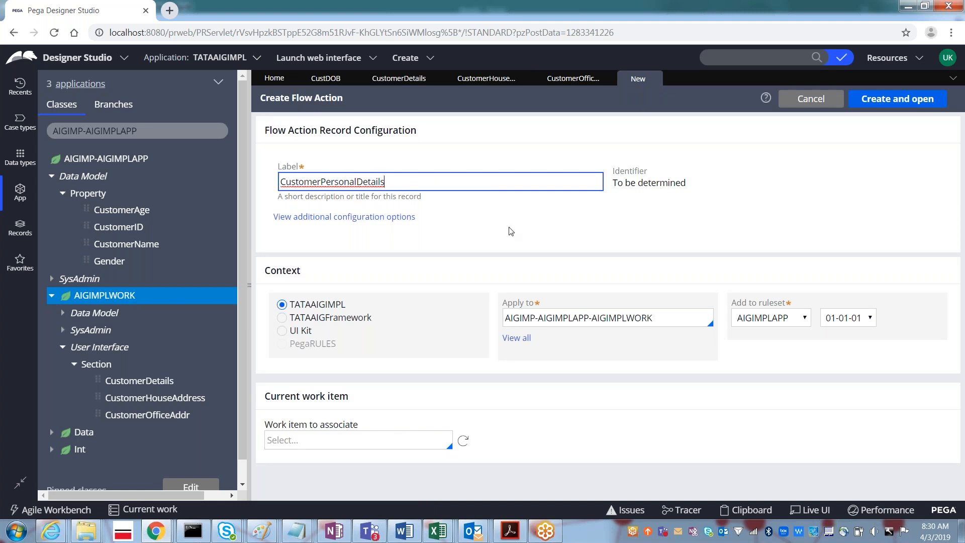
key("Tab")
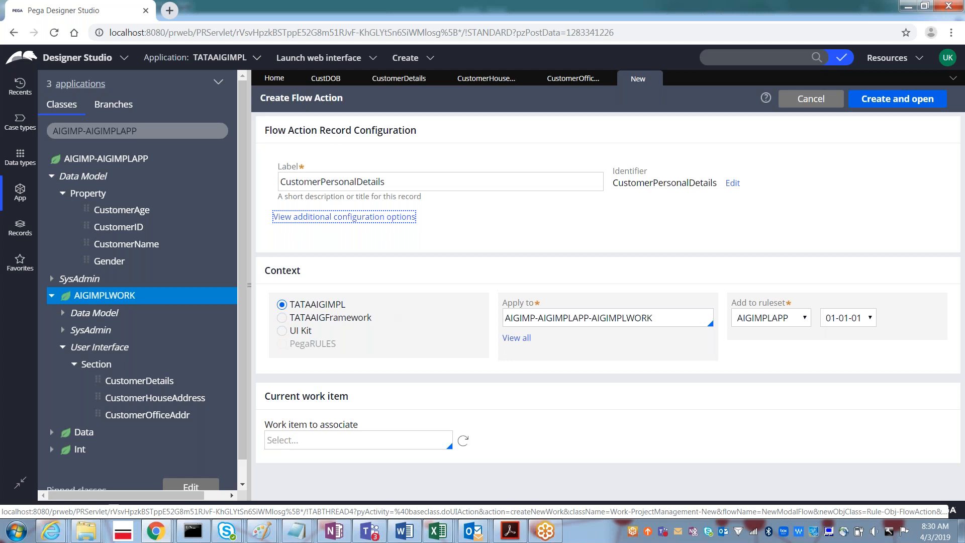
left_click(597, 317)
left_click(872, 105)
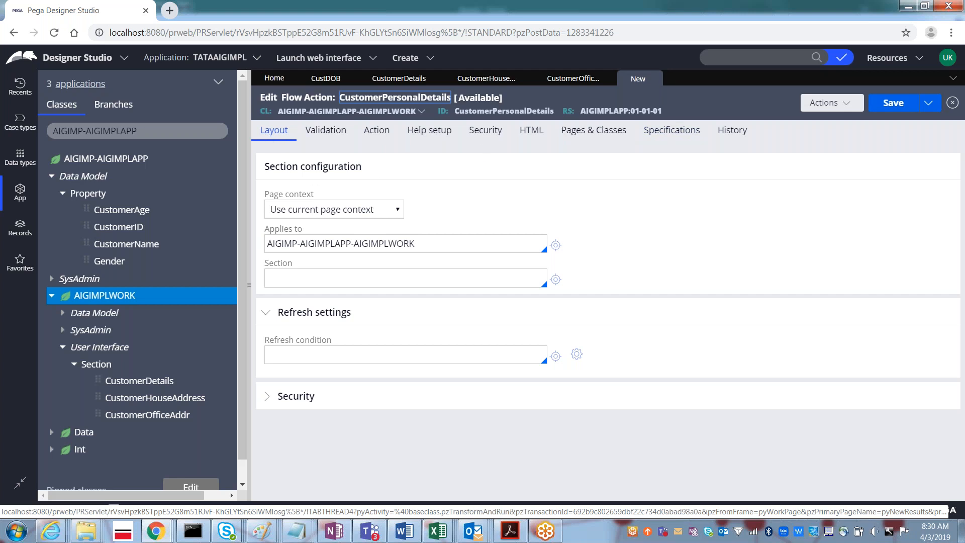
- Set the flow action's section to CustomerDetails and save it
left_click(284, 278)
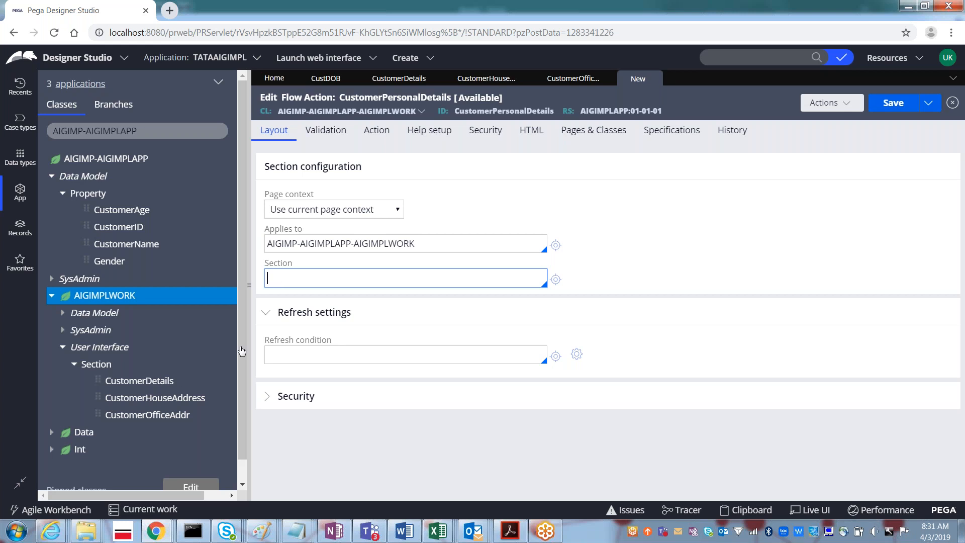
key("Down")
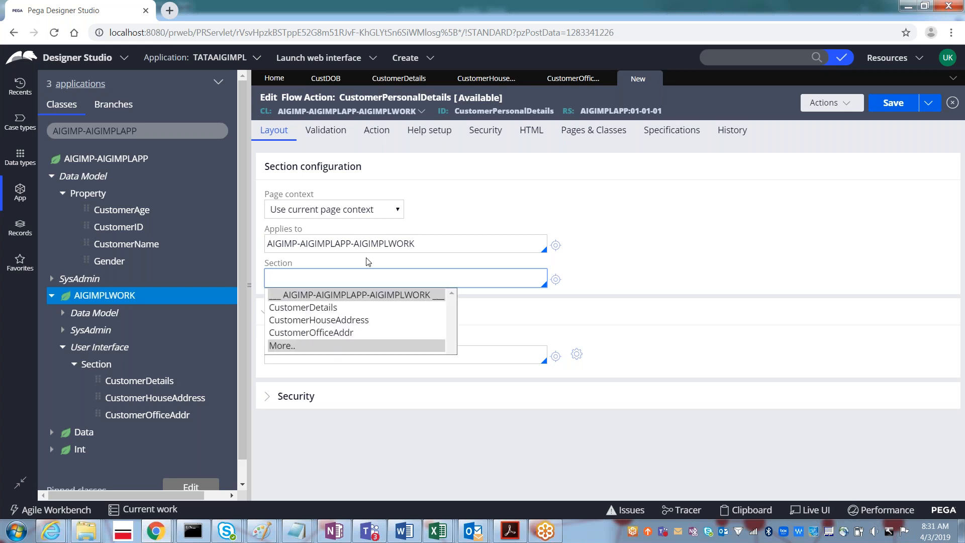
key("Down")
key("Return")
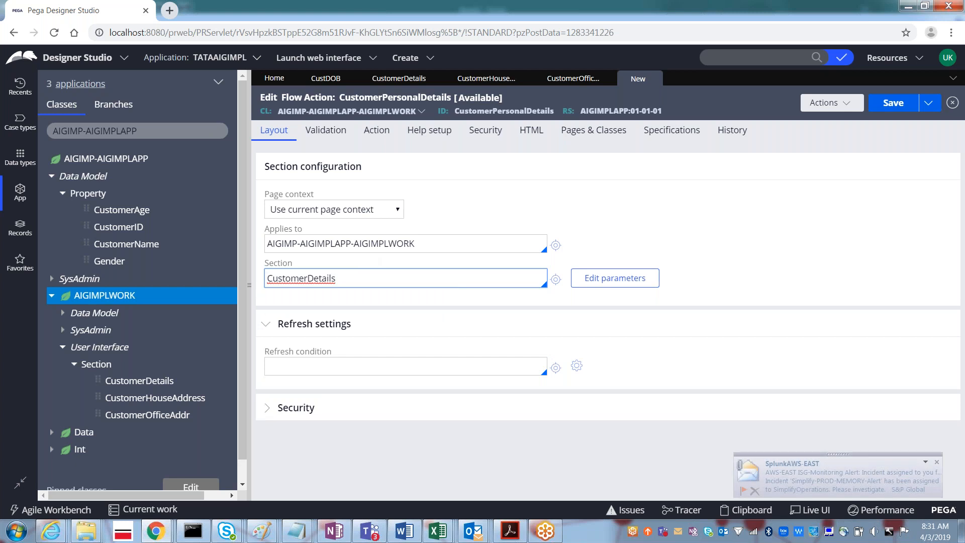
left_click(884, 107)
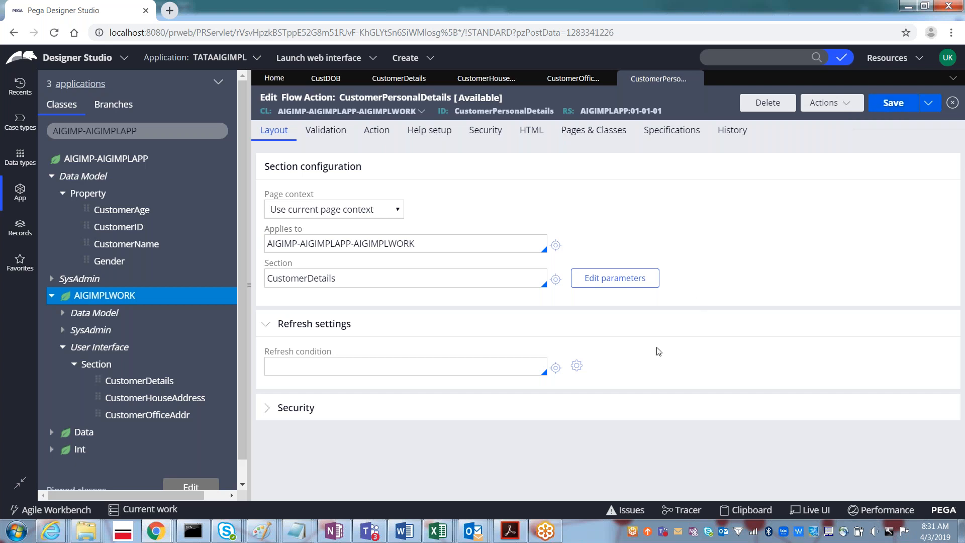
- Switch to the FT5.1 presentation PDF and advance to the Unit 8 objectives slide
left_click(496, 540)
key("Right")
key("Right")
key("Right")
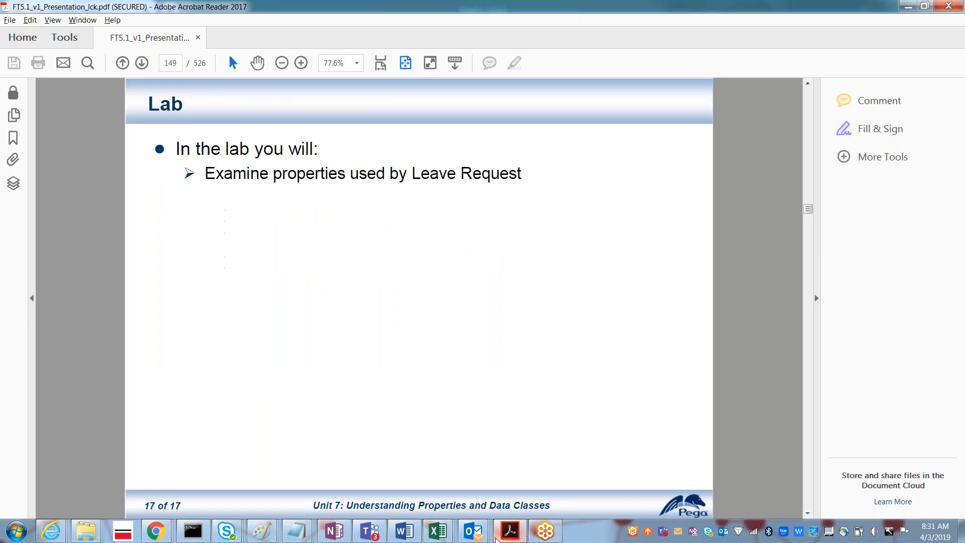
key("Right")
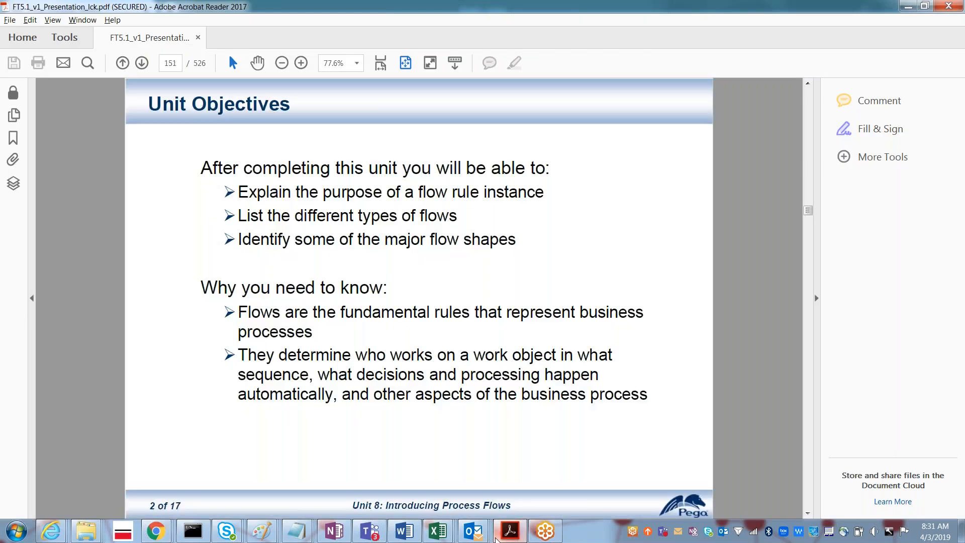
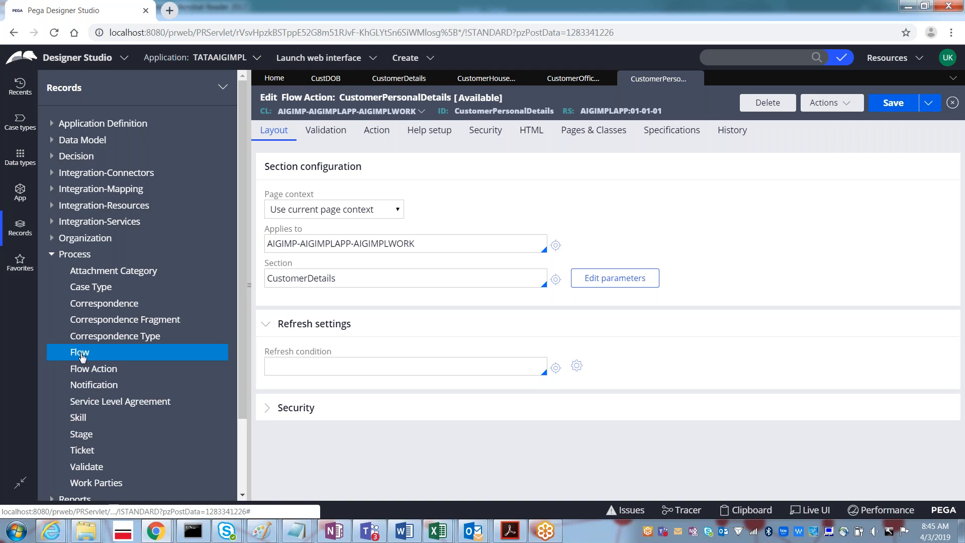
- Bring up the Create/View menu for Flow records under Process in the Records explorer
right_click(80, 354)
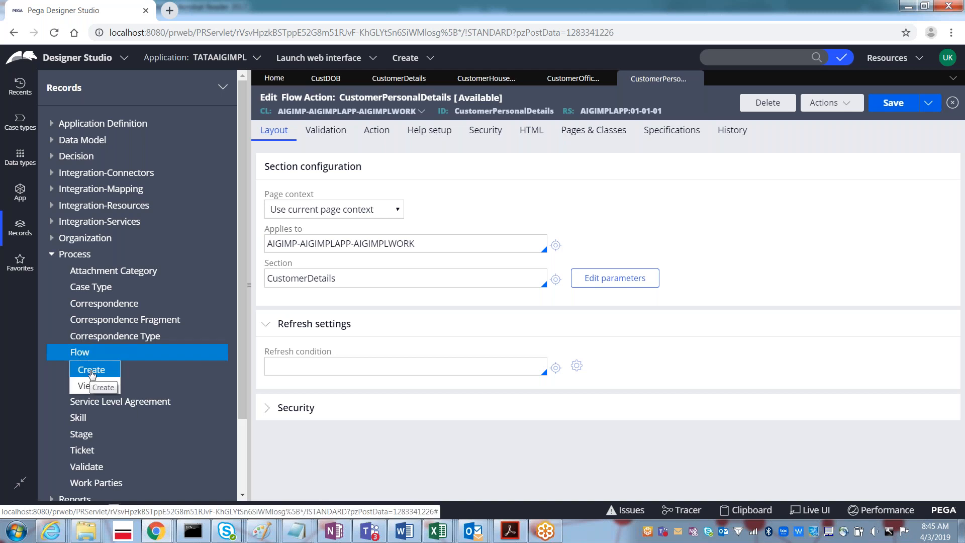
- Create and open a flow labelled EnterCustomerDetails that applies to AIGIMP-AIGIMPLAPP-AIGIMPLWORK
left_click(91, 371)
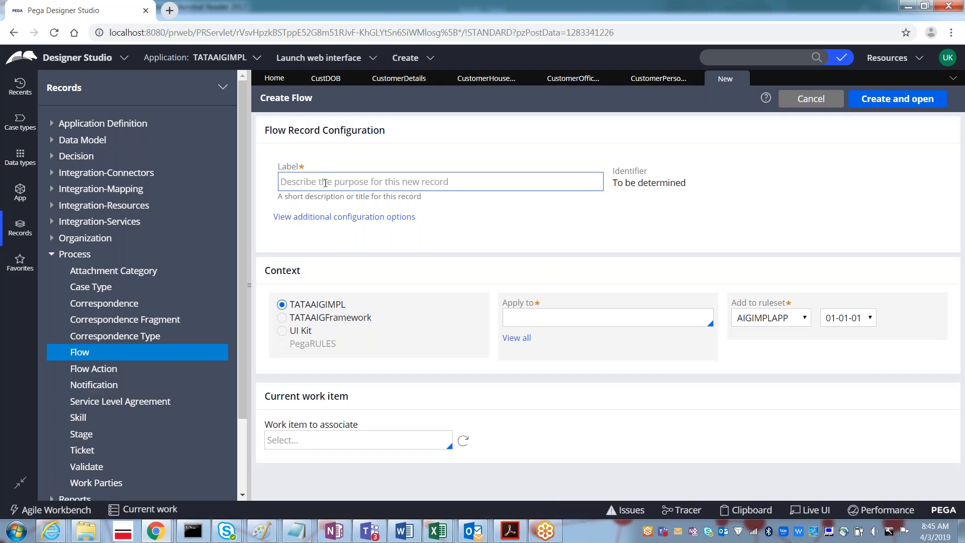
left_click(325, 183)
type("E")
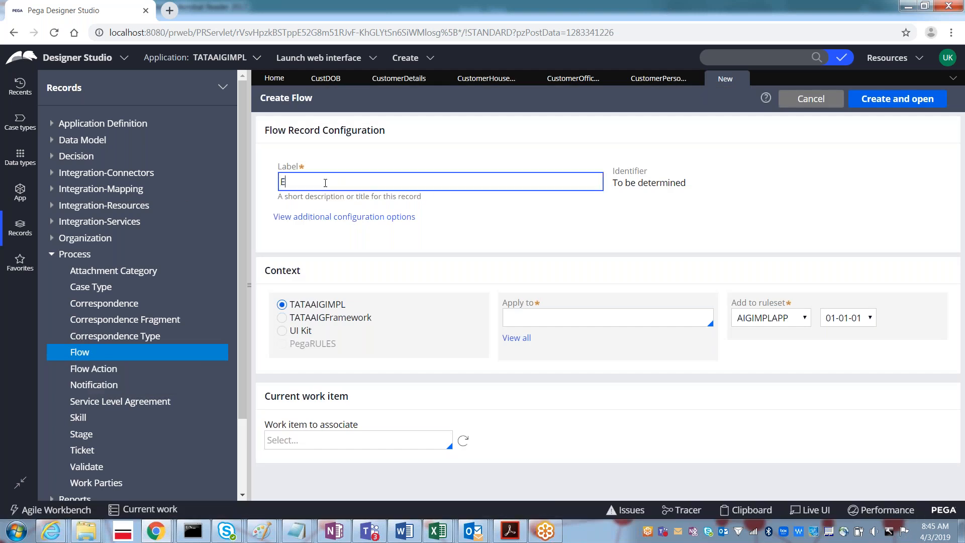
type("nterCustomerDetails")
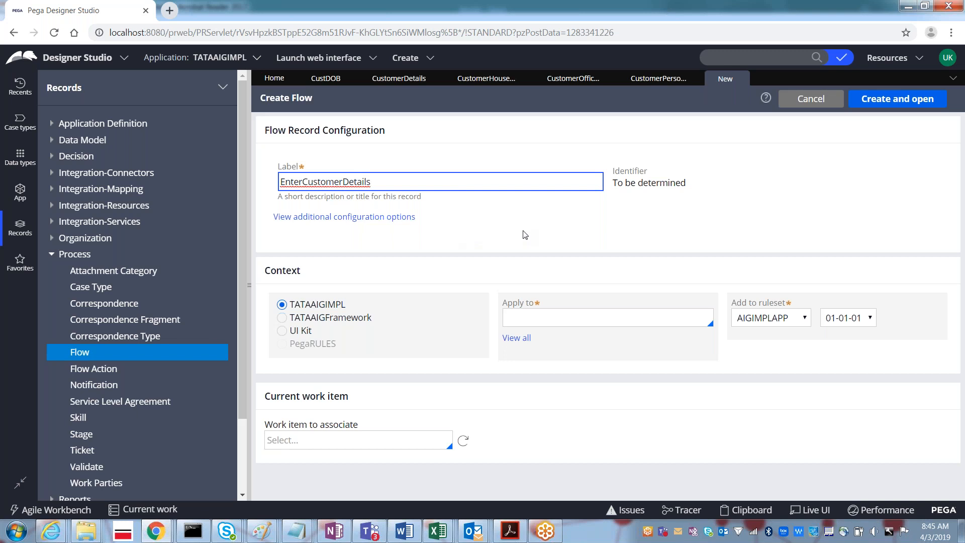
key("Tab")
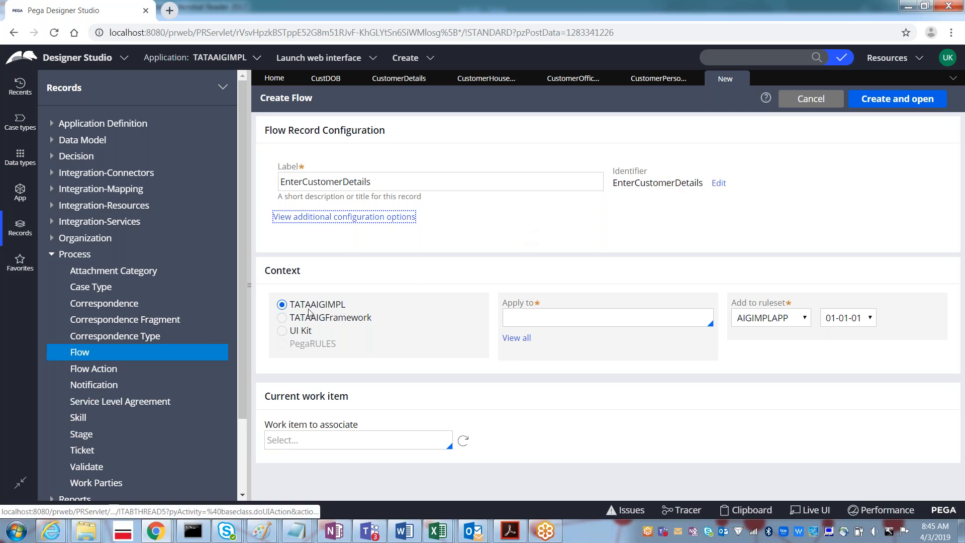
left_click(531, 321)
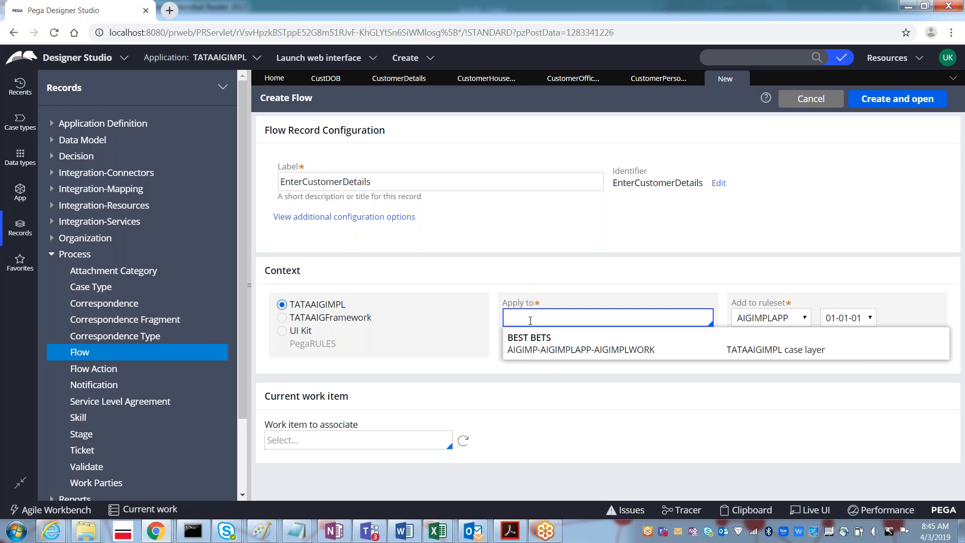
key("Down")
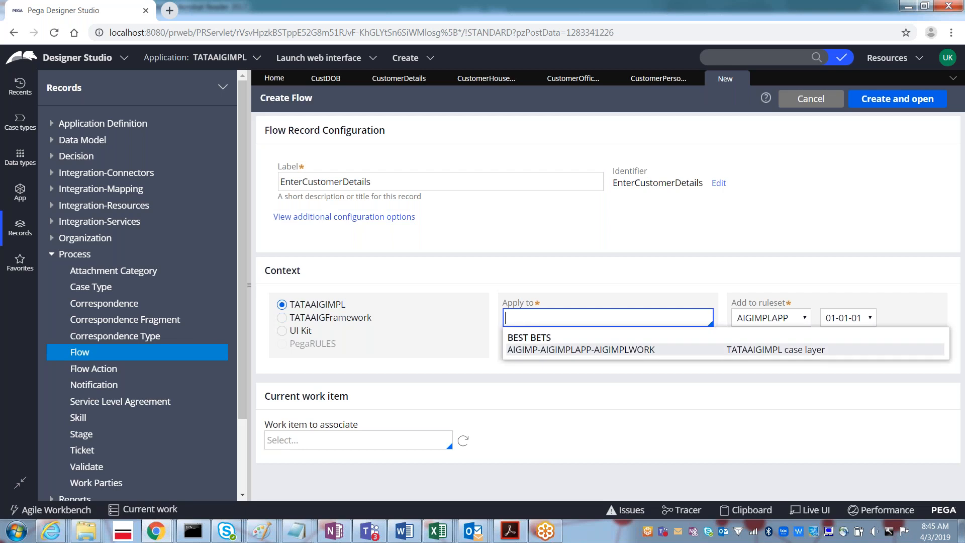
key("Return")
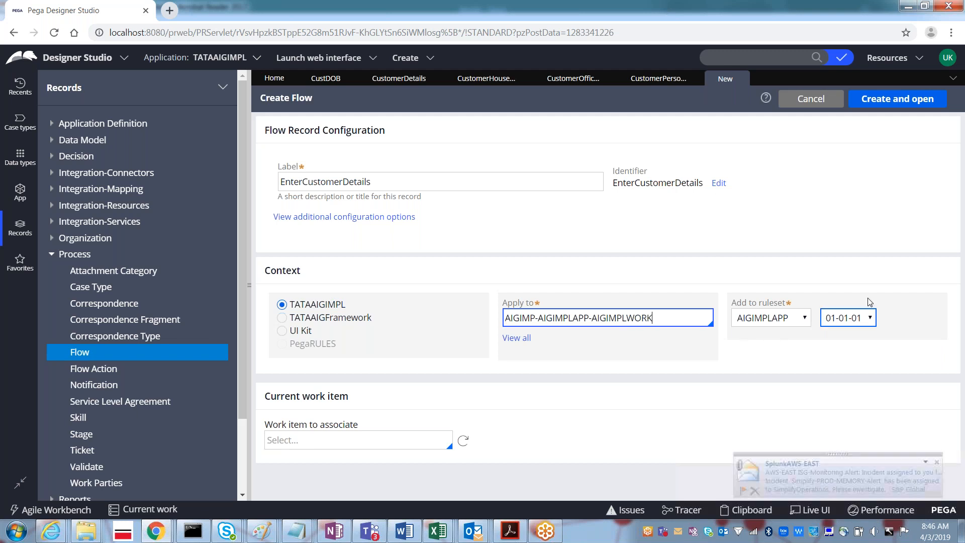
left_click(896, 101)
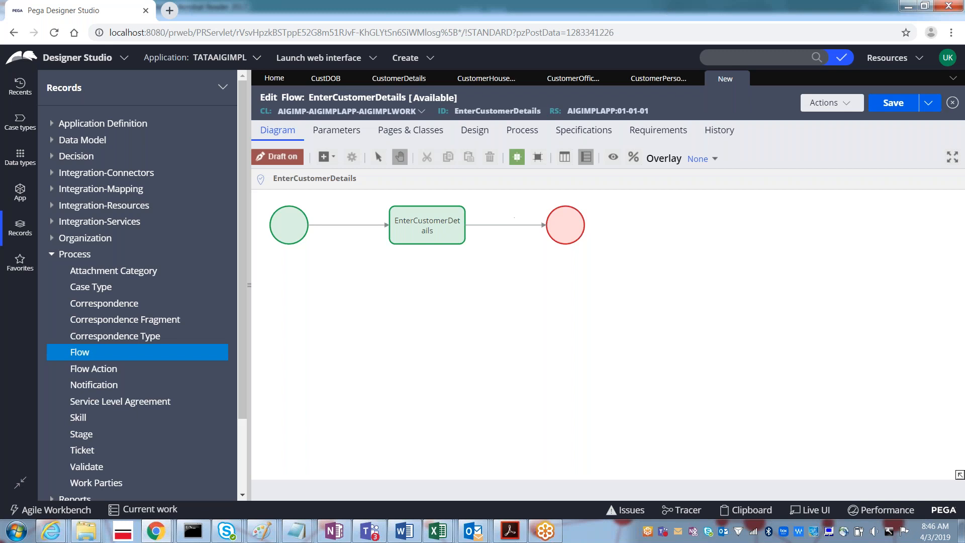
left_click(289, 229)
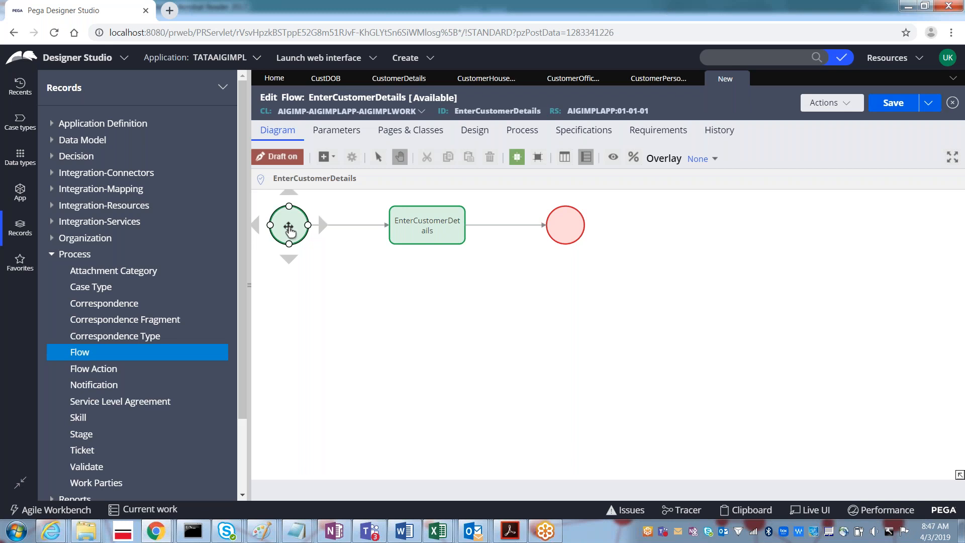
left_click(316, 356)
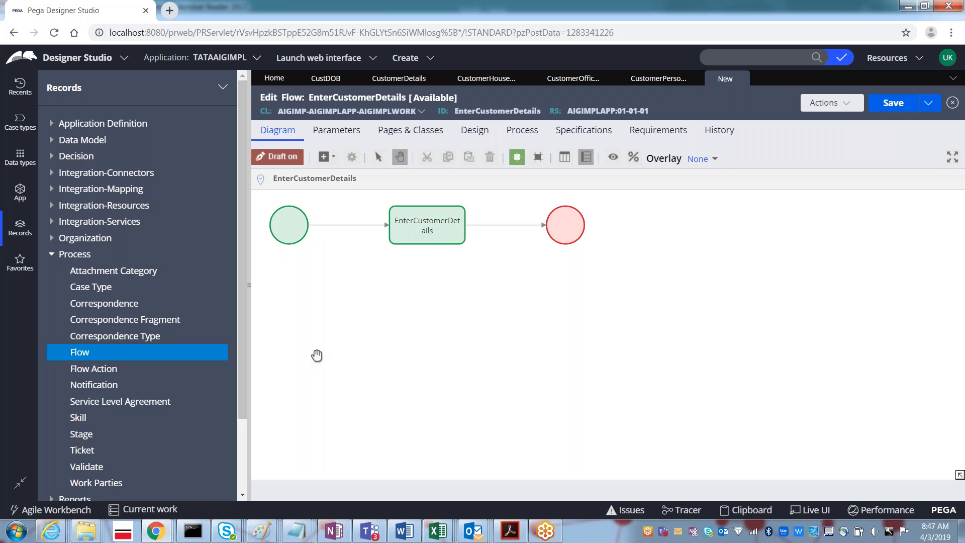
left_click(289, 232)
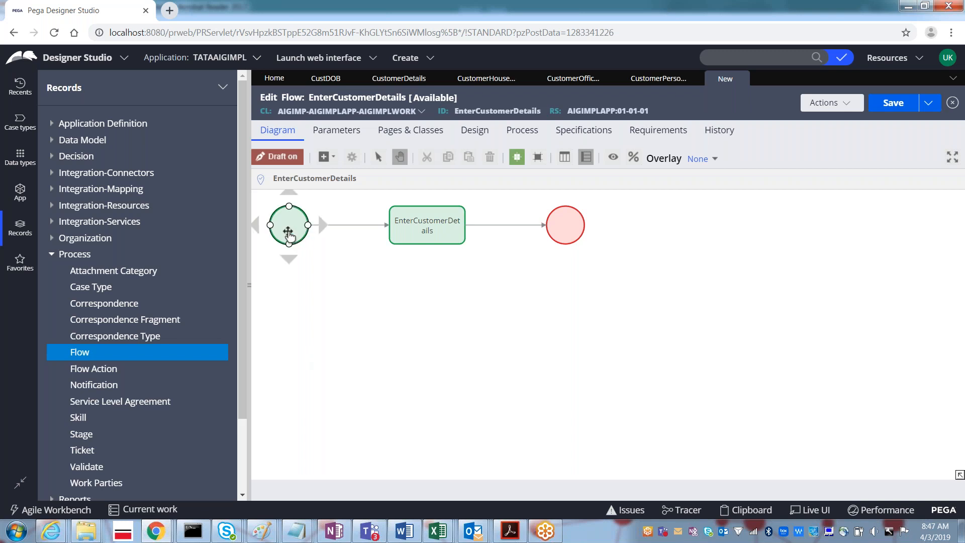
left_click(309, 283)
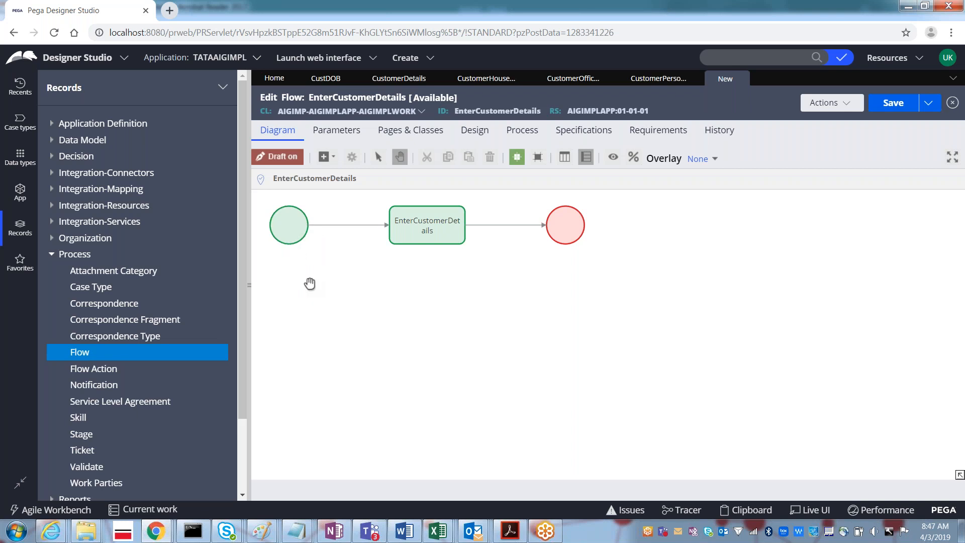
left_click(289, 241)
left_click(297, 244)
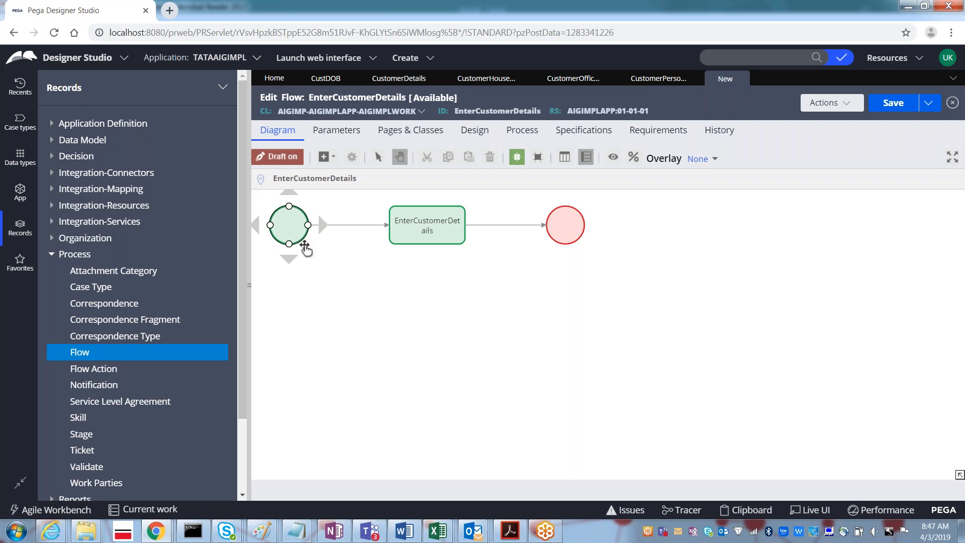
left_click(428, 234)
left_click(497, 245)
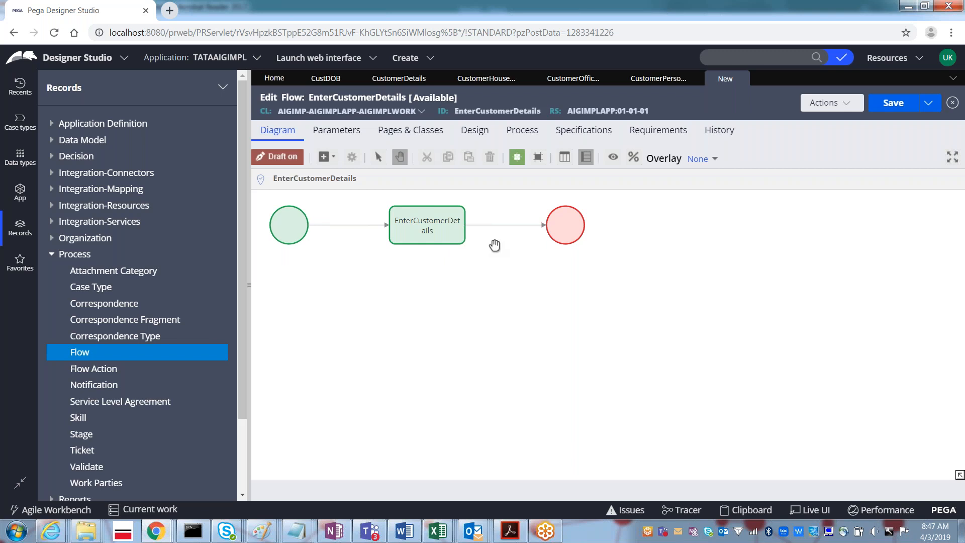
left_click(459, 238)
left_click(497, 226)
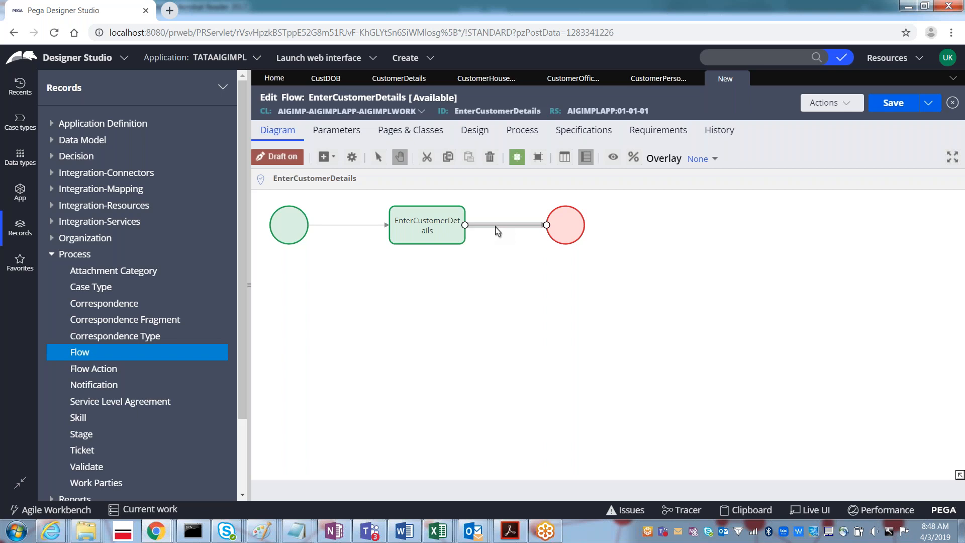
- Set the end connector's flow action to CustomerPersonalDetails and save that flow action record
double_click(492, 227)
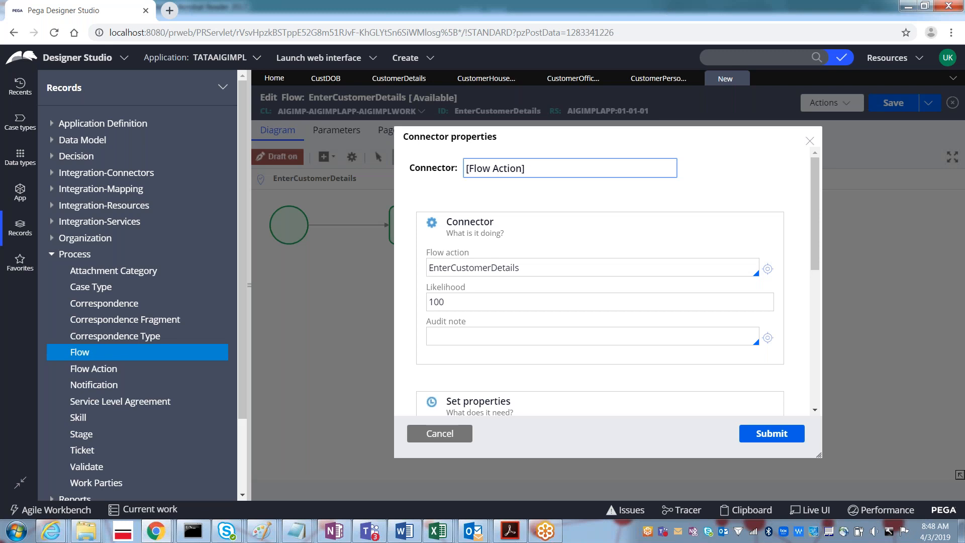
left_click(547, 269)
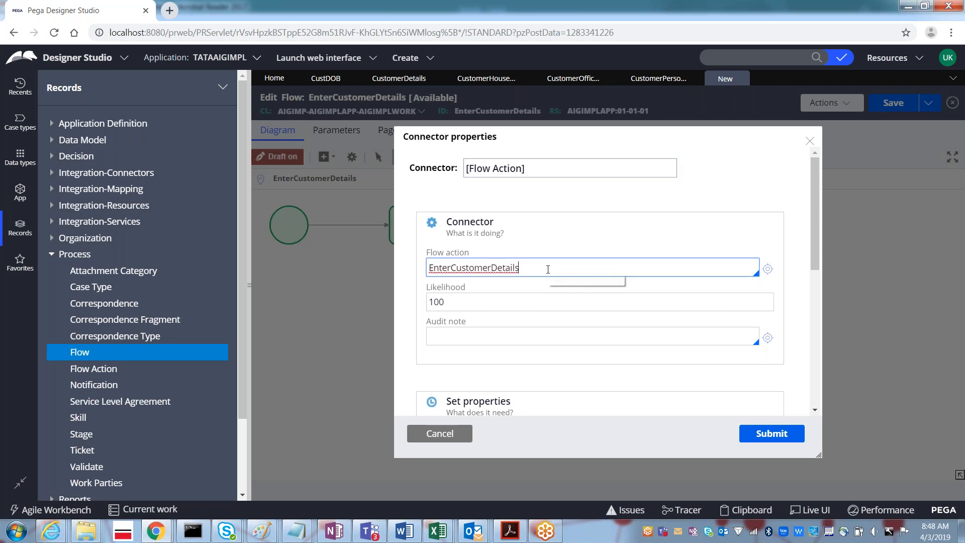
key("Down")
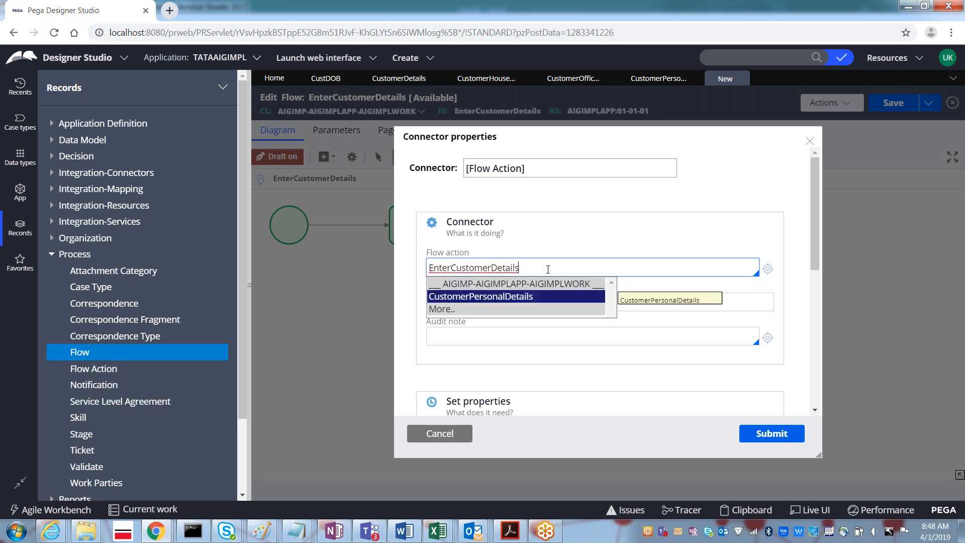
left_click(459, 296)
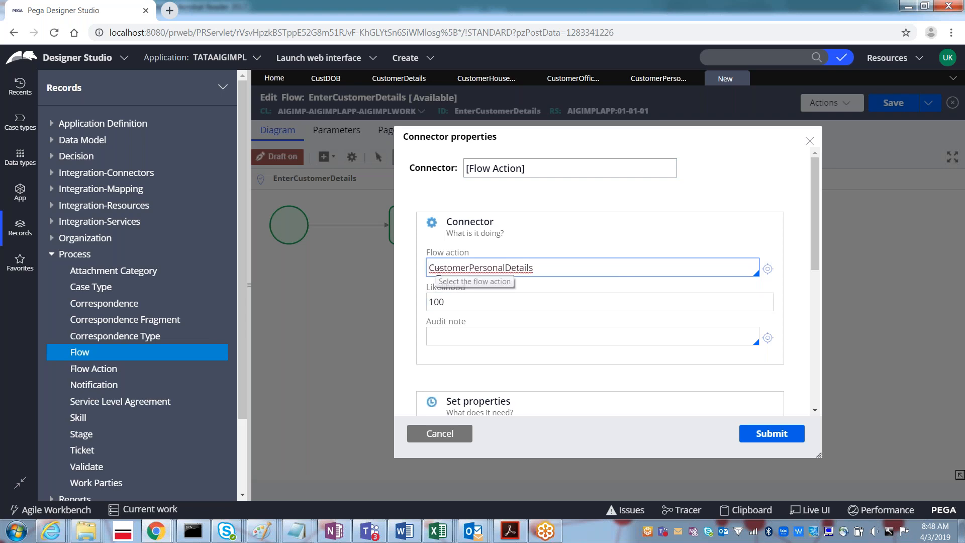
left_click(648, 85)
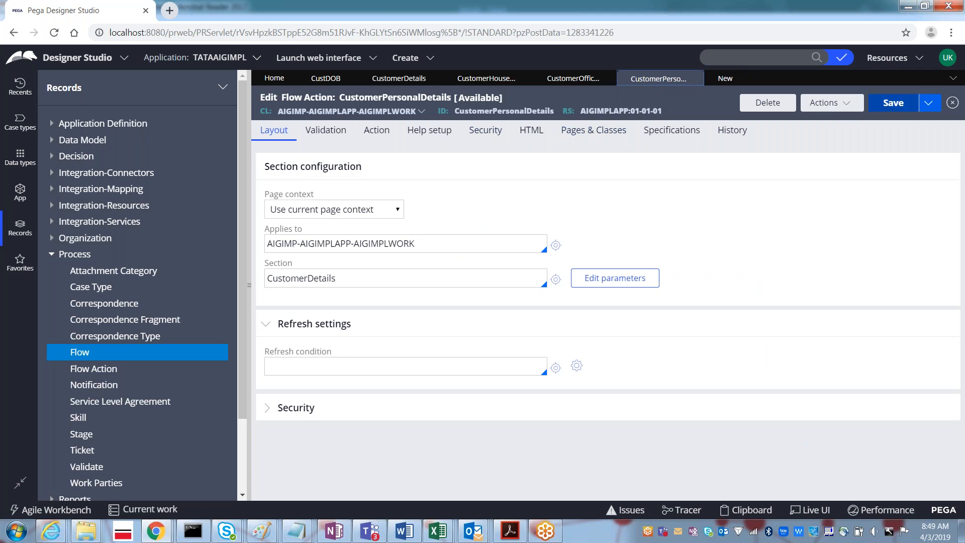
left_click(893, 102)
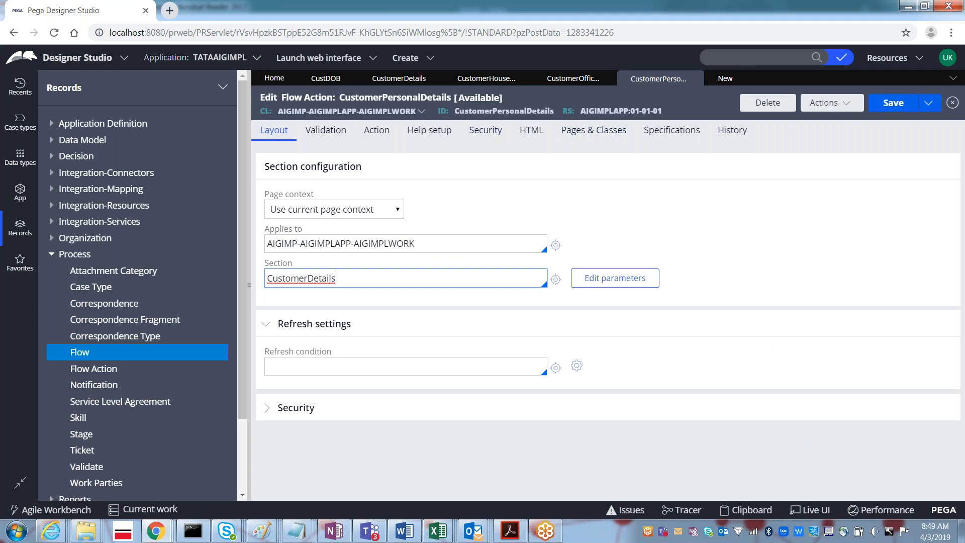
left_click(724, 80)
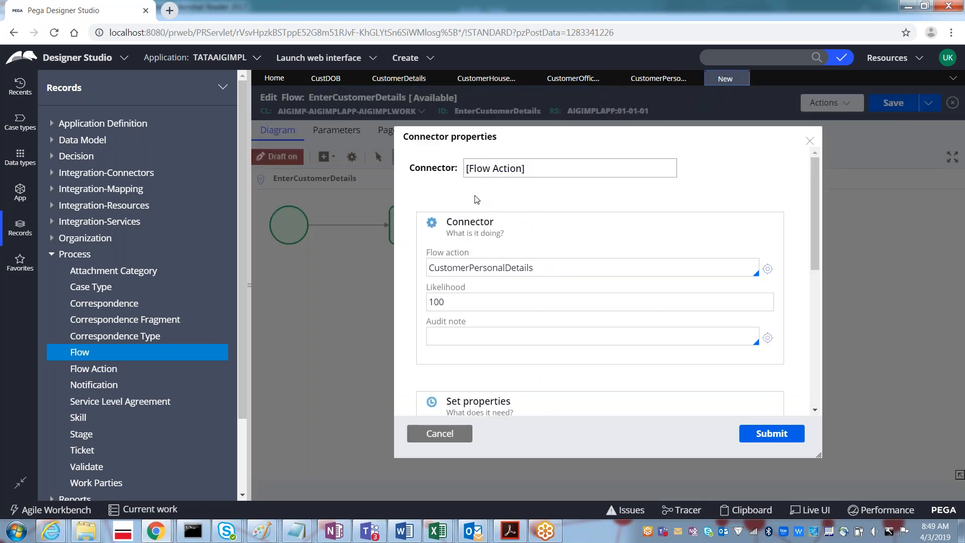
- Rename the connector 'Customer Personal Details', reselect the CustomerPersonalDetails flow action, and submit
triple_click(496, 168)
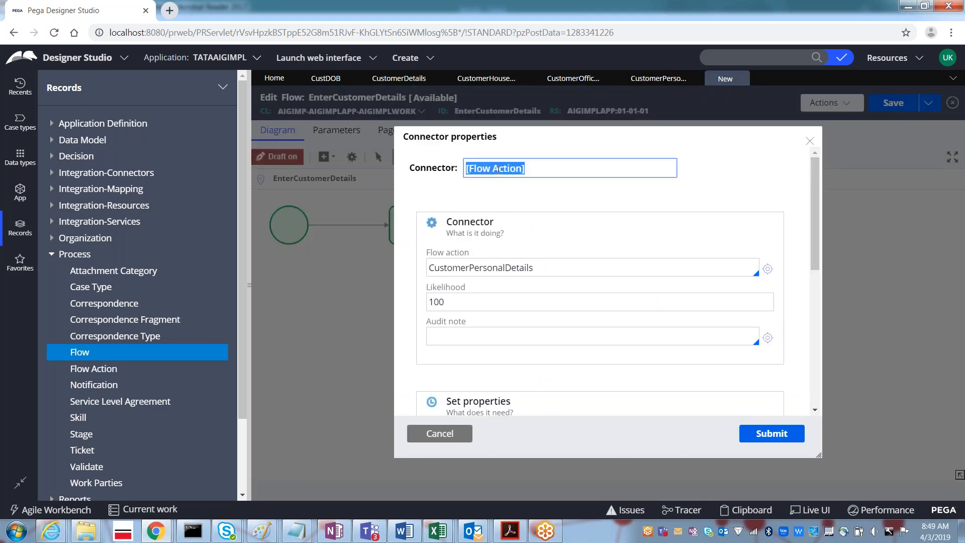
key("BackSpace")
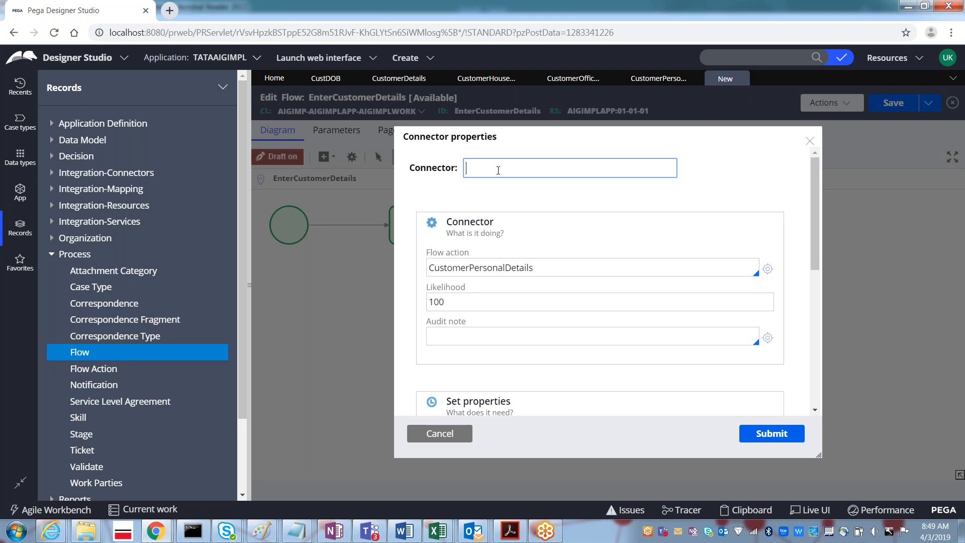
type("Customer Personal Det")
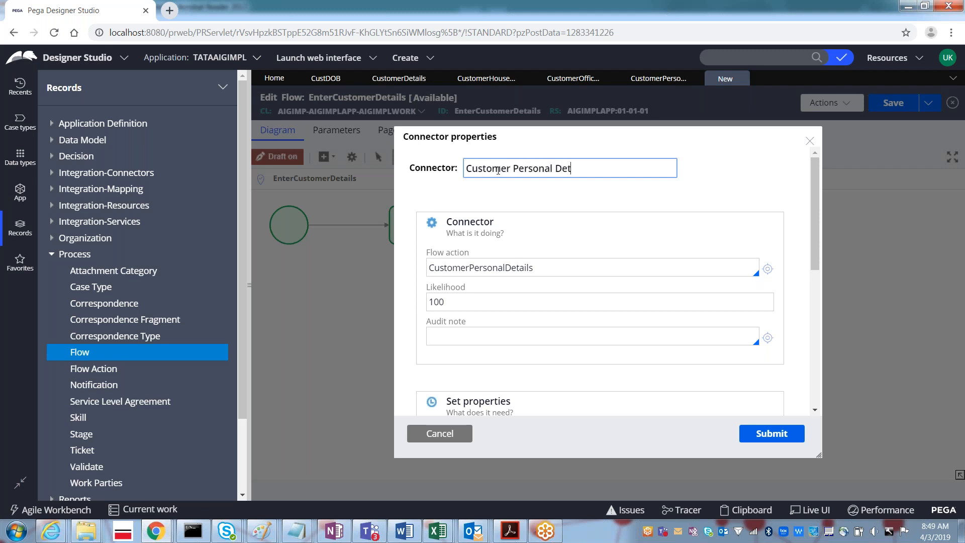
type("ails")
left_click(452, 271)
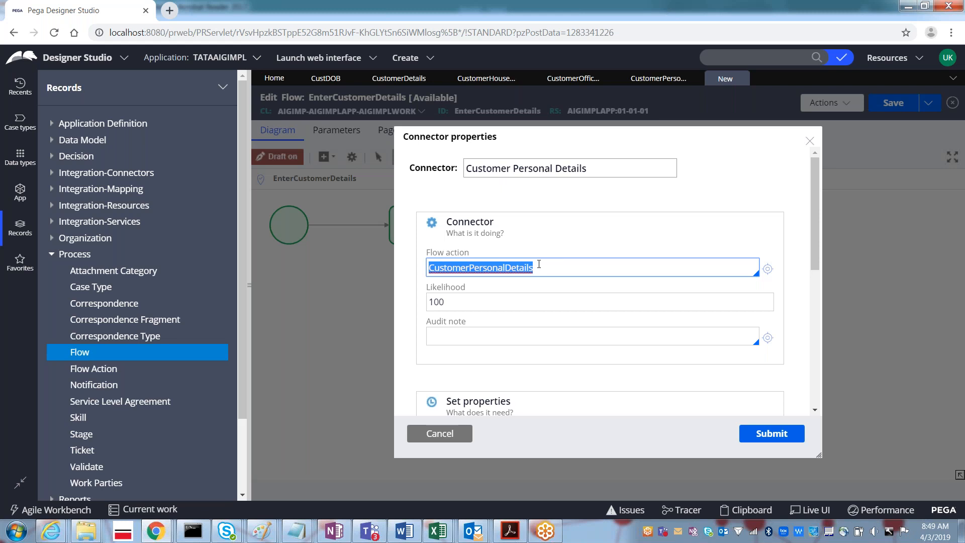
key("BackSpace")
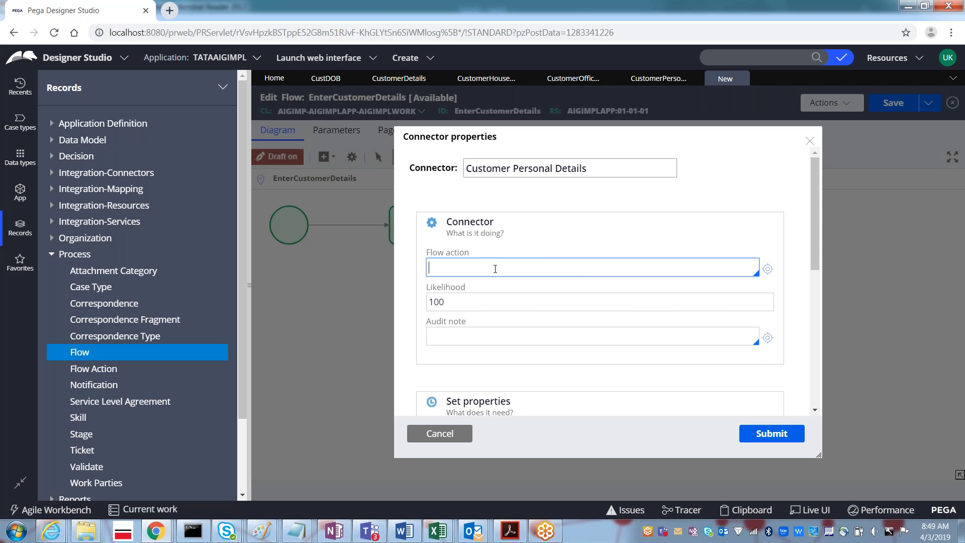
left_click(495, 269)
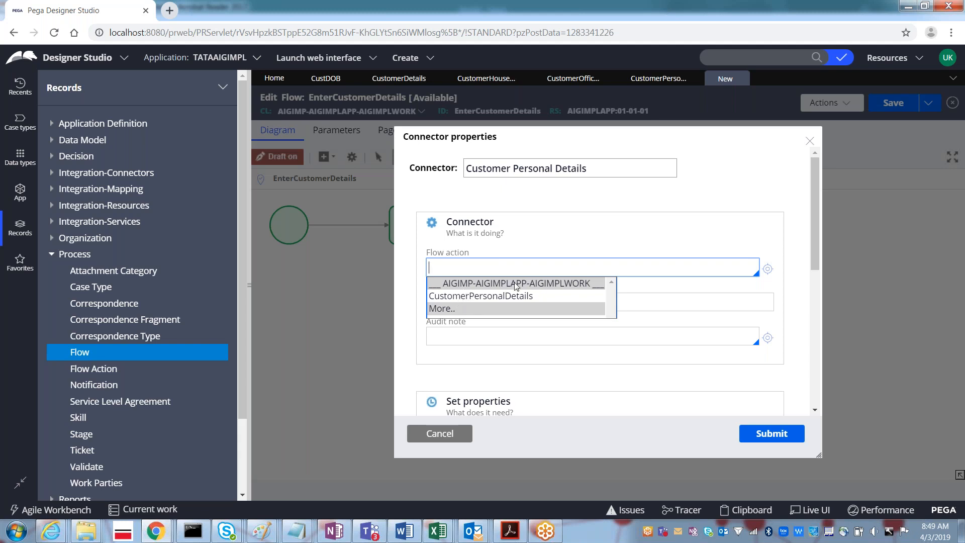
left_click(476, 296)
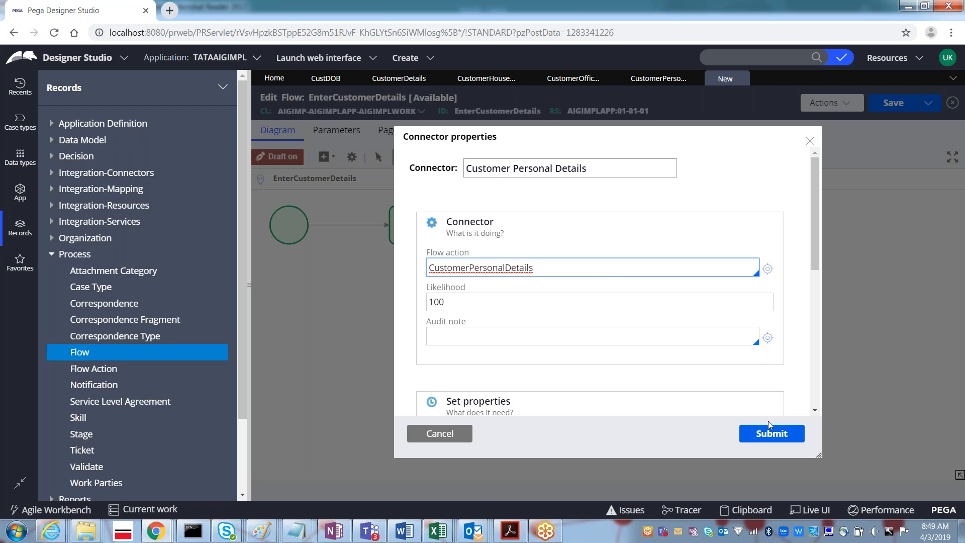
left_click(770, 433)
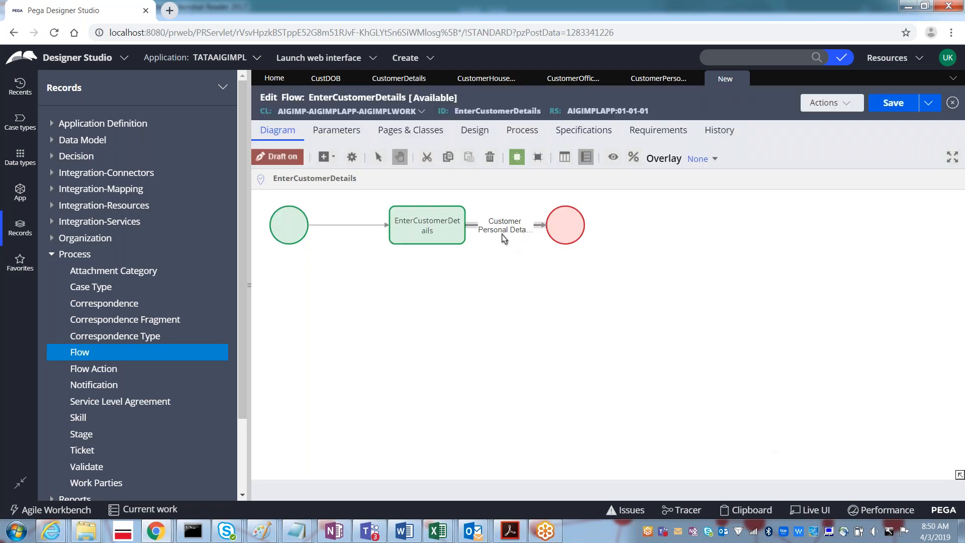
- Save the EnterCustomerDetails flow and show its Actions menu
left_click(885, 110)
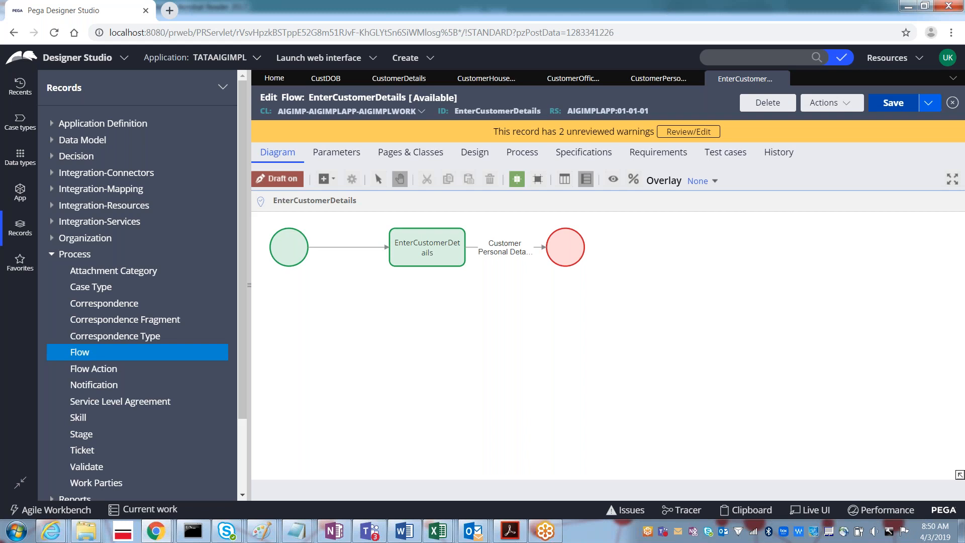
left_click(817, 105)
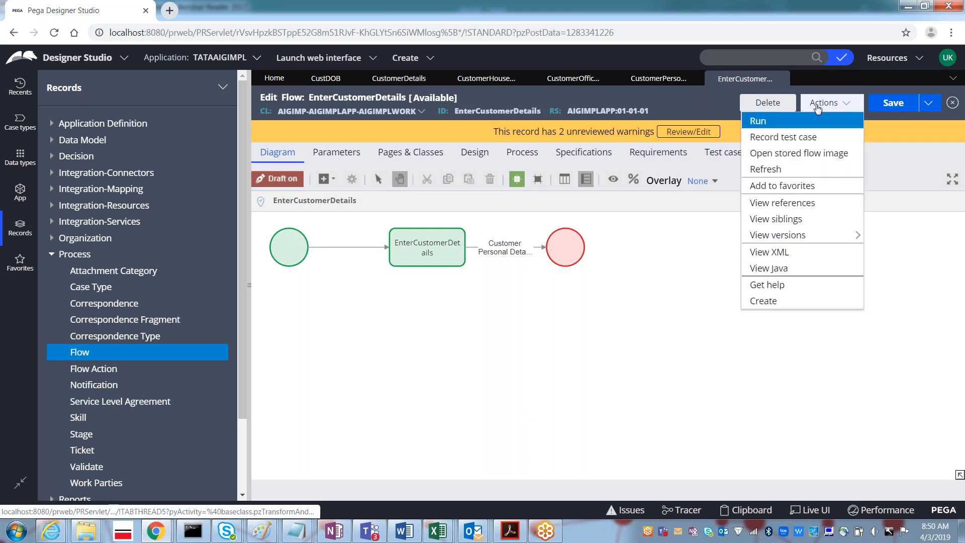
- Run the flow to create a new case showing Last Name, Email 1 and First Name blank errors
left_click(760, 127)
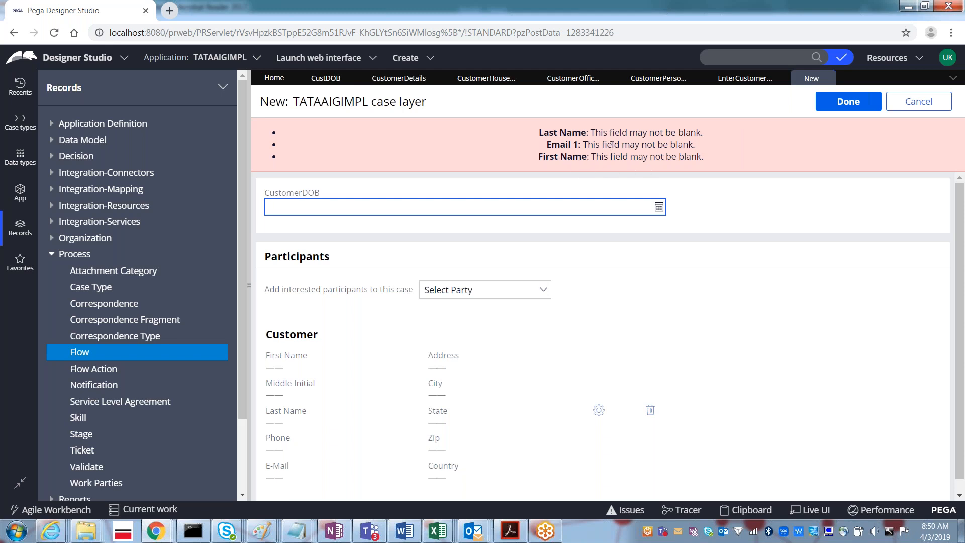
double_click(548, 132)
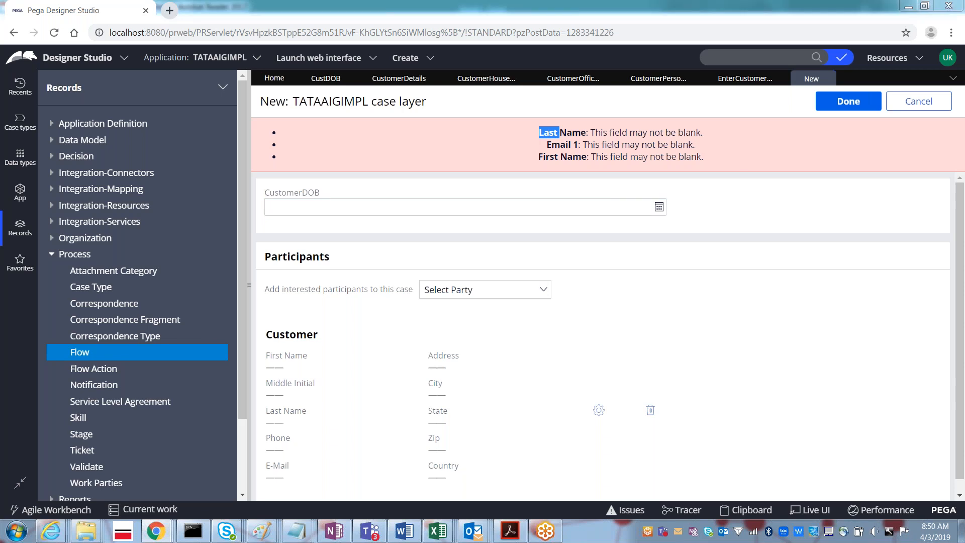
key("alt+Tab")
key("alt+Tab")
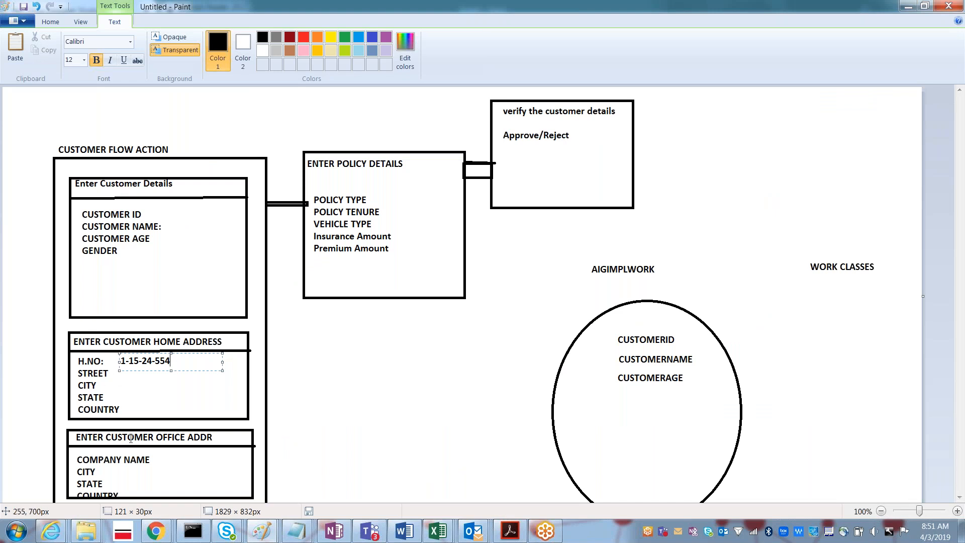
- Leave the Paint customer flow sketch and return to the Pega case form
key("alt+Tab")
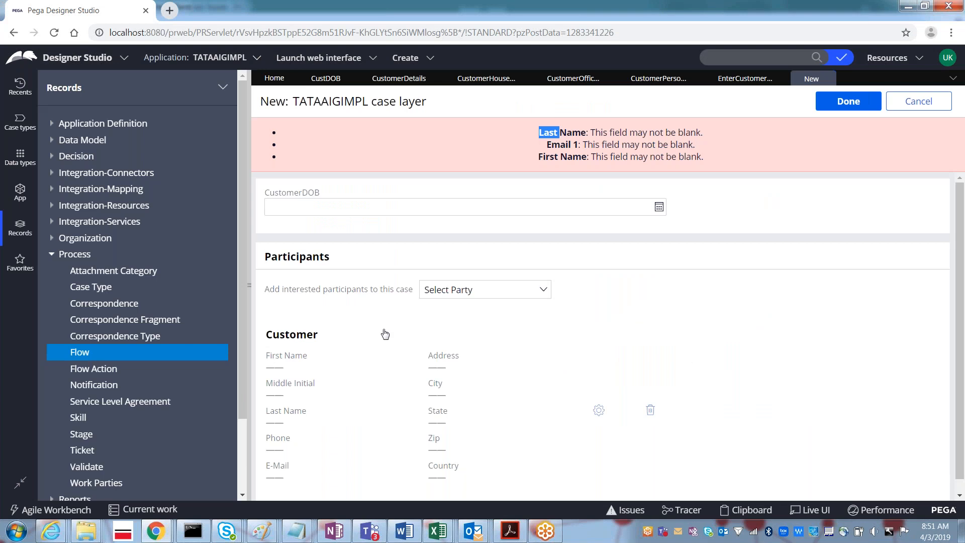
- Delete pyDefault from the Data transform field in the EnterCustomerDetails flow's Process settings
left_click(741, 81)
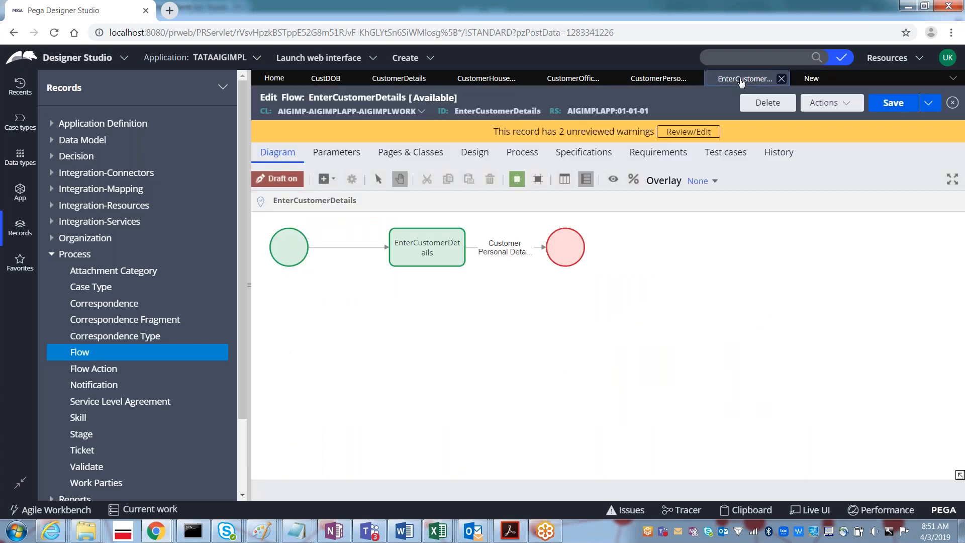
left_click(526, 159)
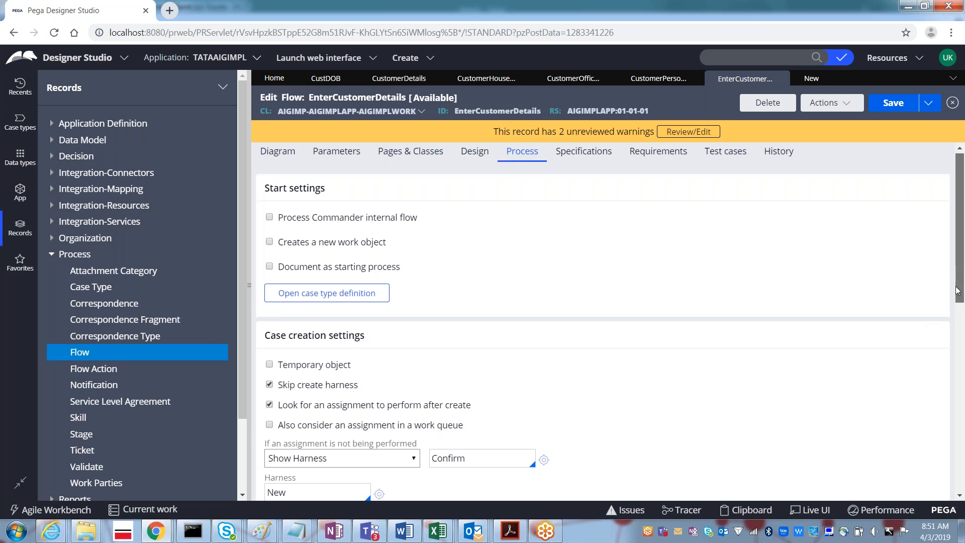
scroll(957, 308, "down", 1)
scroll(956, 308, "down", 4)
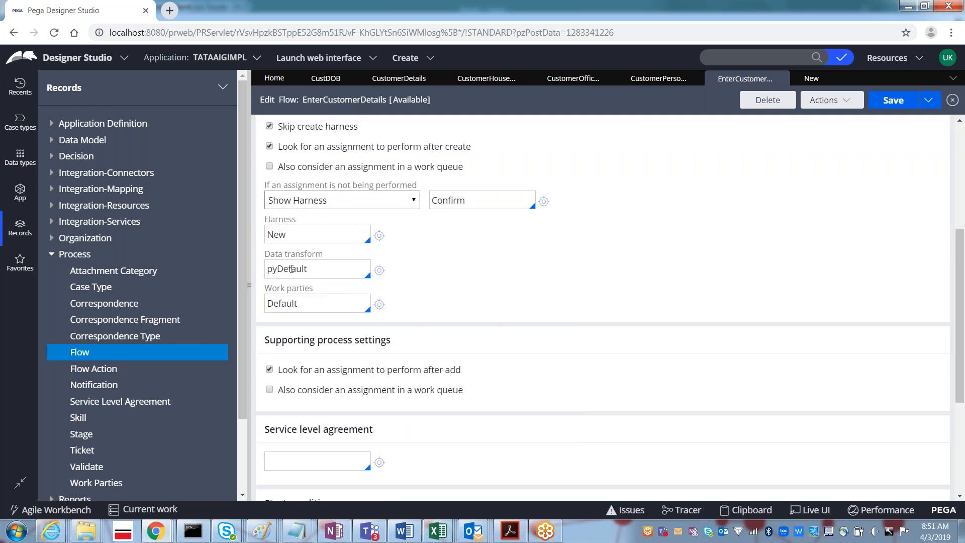
double_click(292, 270)
key("BackSpace")
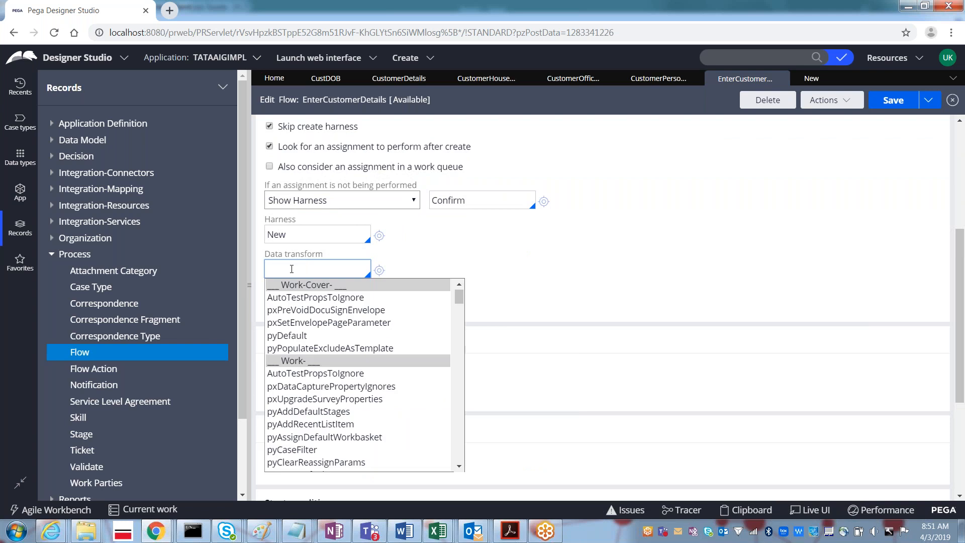
type("case")
key("Down")
key("Down")
key("Down")
key("Down")
key("Down")
key("Down")
key("Down")
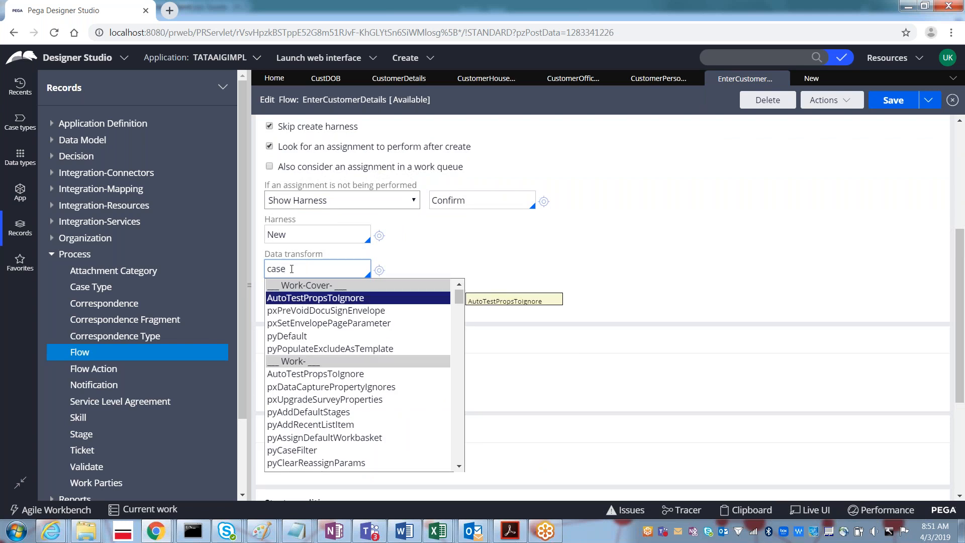
key("Down")
key("Down")
key("Down")
key("Down")
key("Down")
key("Down")
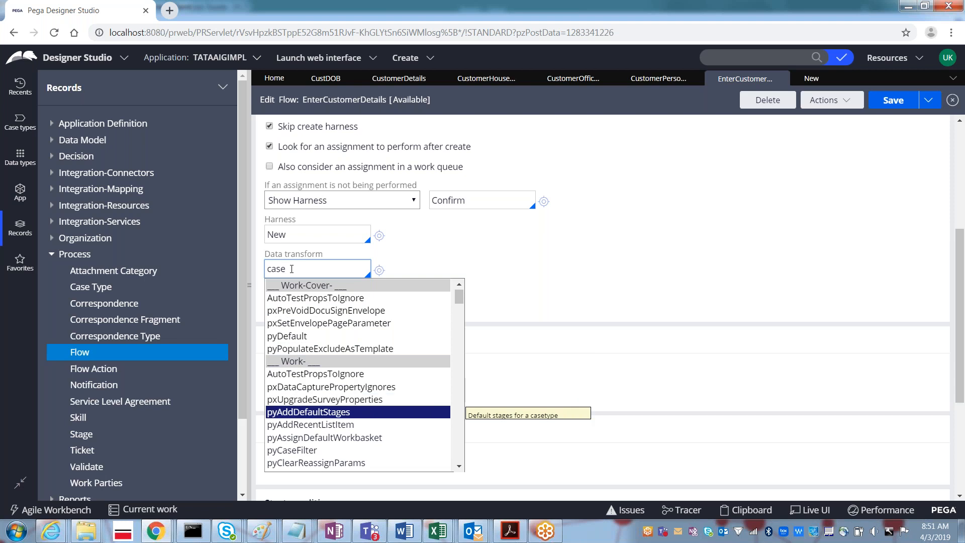
key("Down")
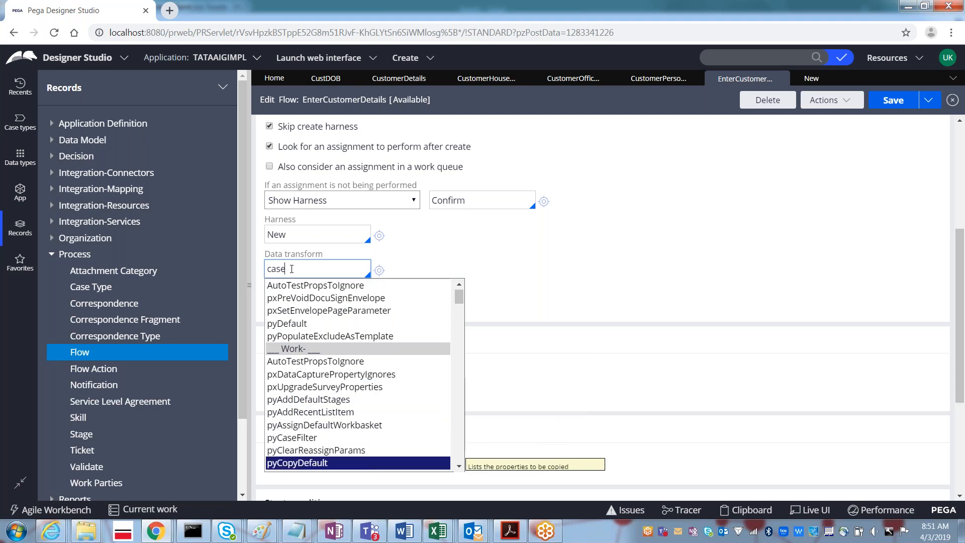
key("Down")
key("Down")
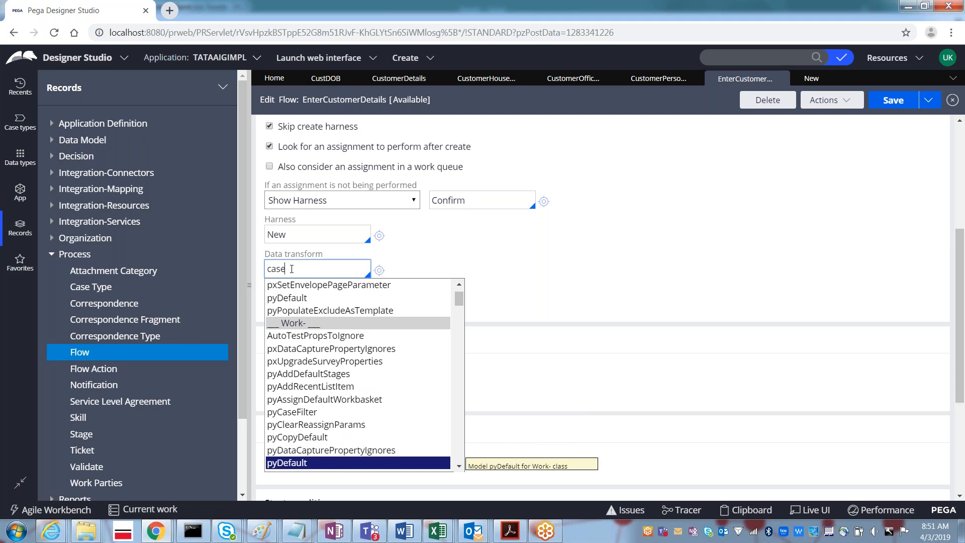
key("Down")
key("Down")
key("Down")
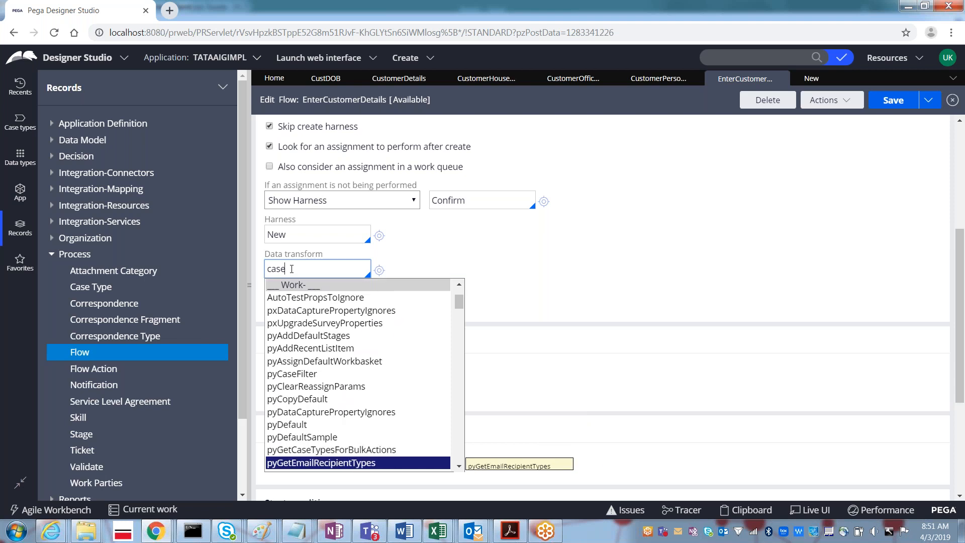
key("Down")
key("Down")
key("Down")
key("Down")
key("Down")
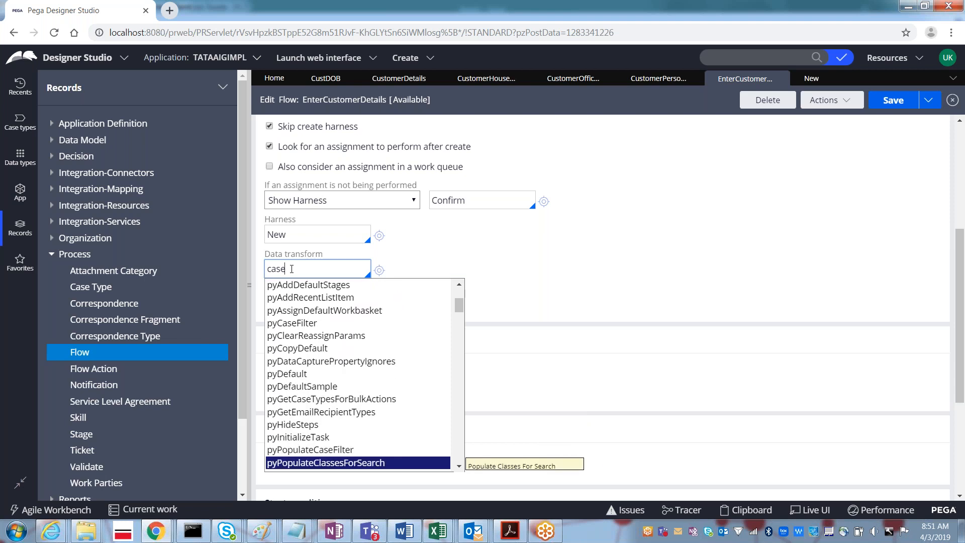
key("Down")
key("Down")
key("Down")
key("Down")
key("Down")
key("Down")
key("Down")
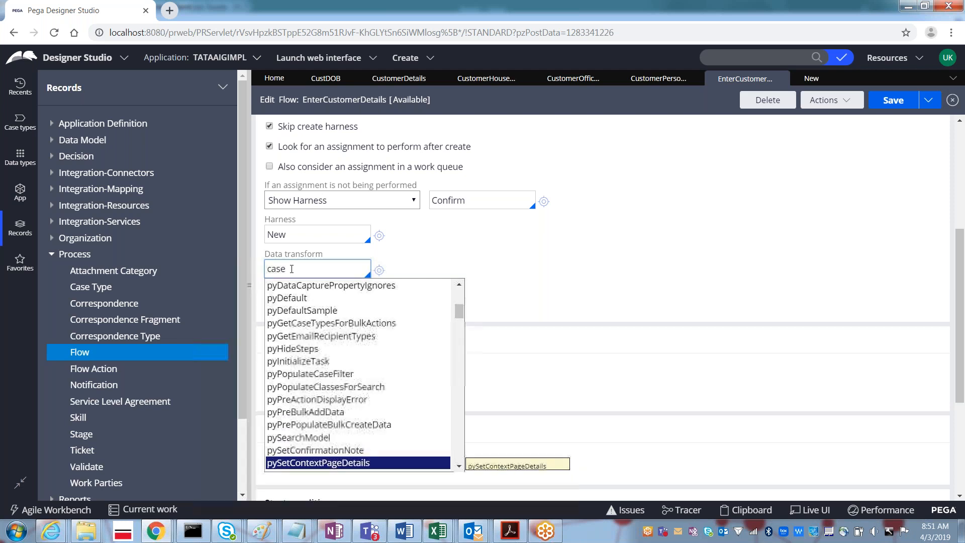
key("Down")
key("Down")
key("Down")
key("Down")
key("Down")
key("Down")
key("Down")
key("Down")
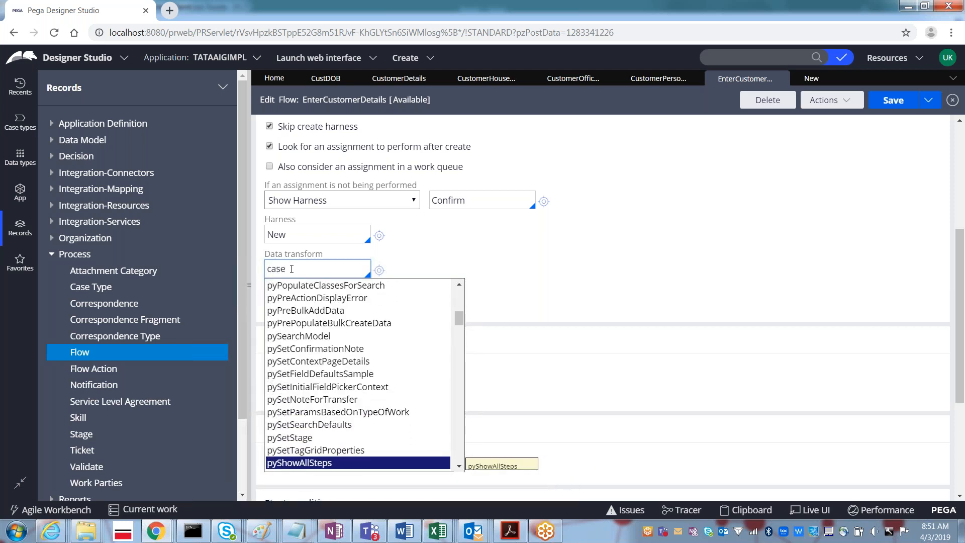
key("Down")
key("Down")
key("Down")
key("Down")
key("Down")
key("Down")
key("Down")
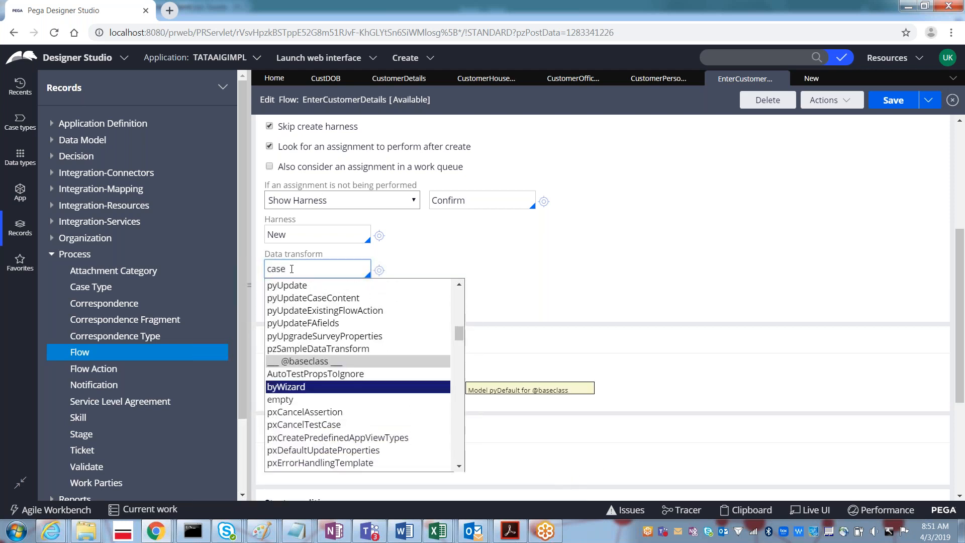
key("Down")
key("Down")
key("Down")
key("Down")
key("Down")
key("Down")
key("Down")
key("Down")
key("Down")
key("Down")
key("Down")
key("Down")
key("Down")
key("Down")
key("Down")
key("Down")
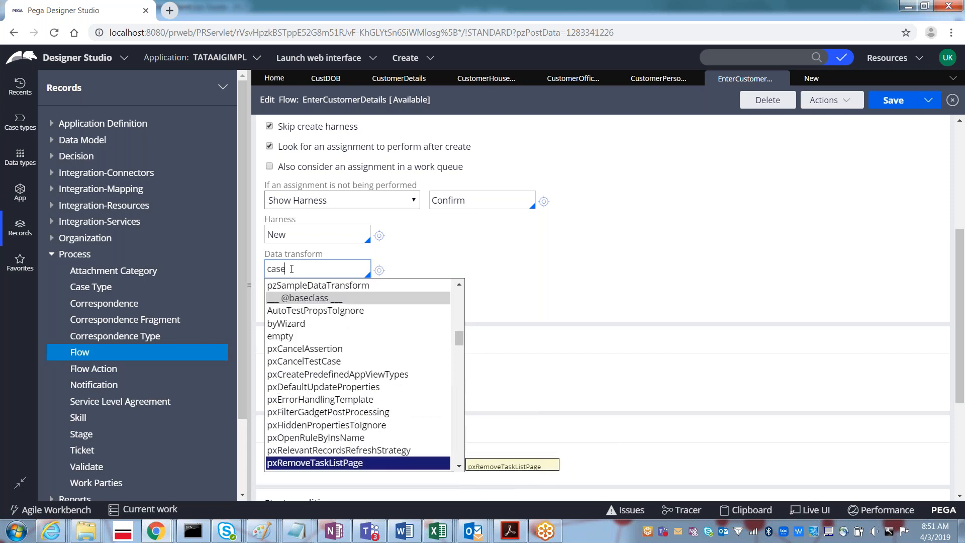
key("Down")
key("Down")
key("Down")
key("Down")
key("Down")
key("Down")
key("Down")
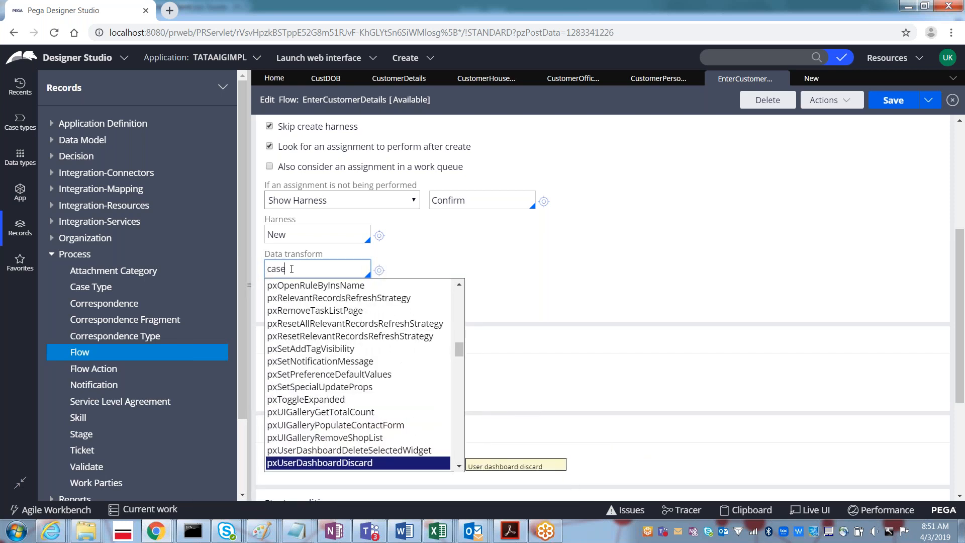
key("Down")
key("Down")
key("Down")
key("Down")
key("Down")
key("Down")
key("Down")
key("Down")
key("Down")
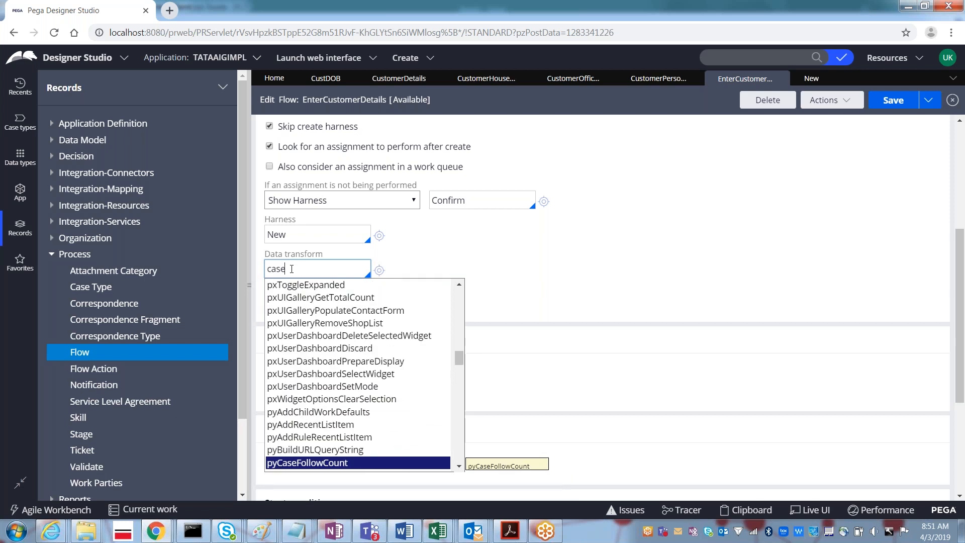
key("Down")
key("Down")
key("Down")
key("Down")
key("Down")
key("Down")
key("Down")
key("Down")
key("Down")
key("Down")
key("Down")
key("Down")
key("Down")
key("Down")
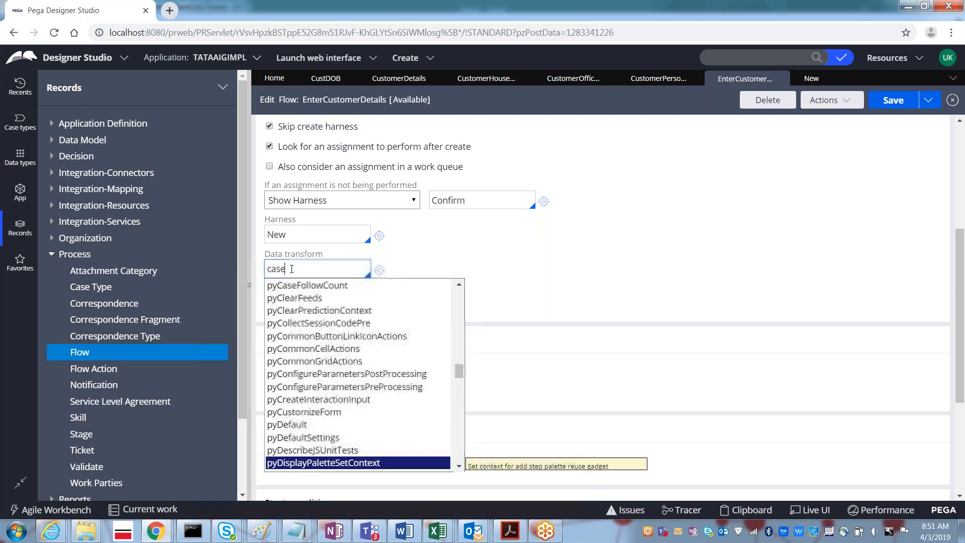
key("Down")
key("Down")
key("Down")
key("Down")
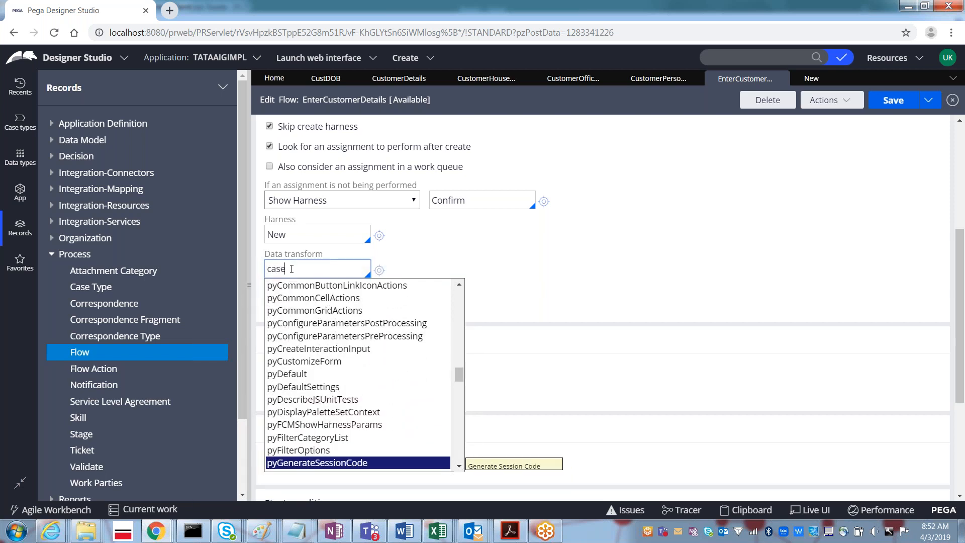
key("Down")
key("Down")
key("Down")
key("Down")
key("Down")
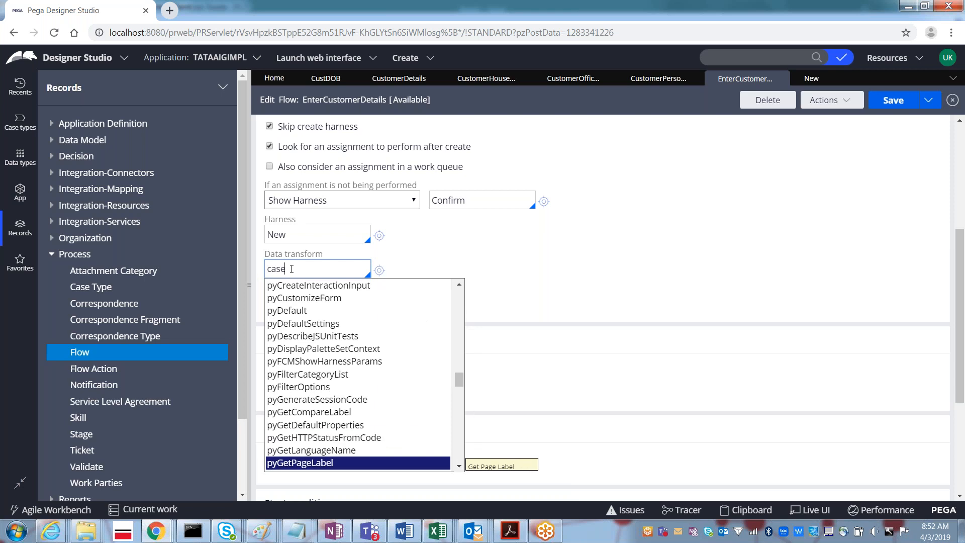
key("Down")
key("Down")
key("Down")
key("Down")
key("Down")
key("Down")
key("Down")
key("Down")
key("Down")
key("Down")
key("Down")
key("Down")
key("Down")
key("Down")
key("Down")
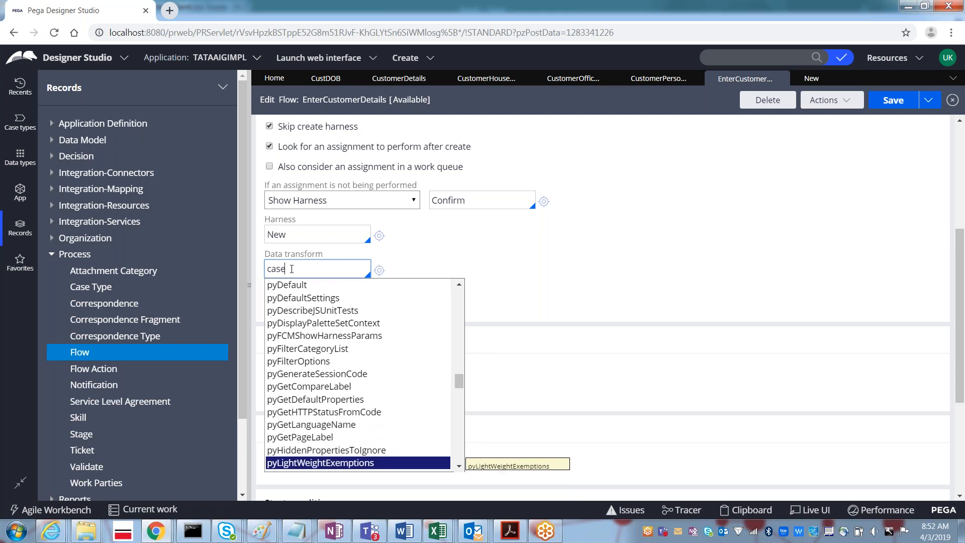
key("Down")
key("Down")
key("Down")
key("Down")
key("Down")
key("Down")
key("Down")
key("Down")
key("Down")
key("Down")
key("Down")
key("Down")
key("Down")
key("Down")
key("Down")
key("Down")
key("Down")
key("Down")
key("Down")
key("Down")
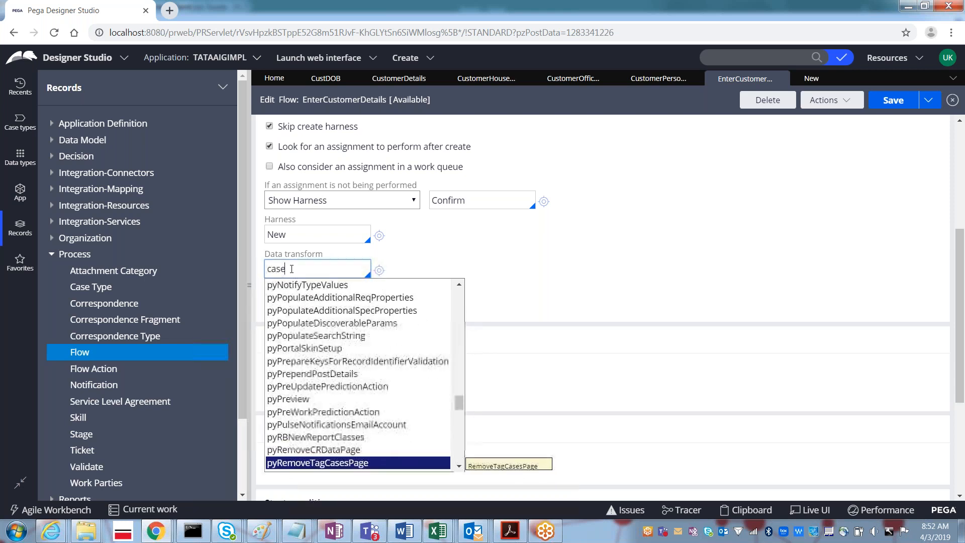
key("Down")
key("Down")
key("Down")
key("Down")
key("Down")
key("Down")
key("Down")
key("Down")
key("Down")
key("Down")
key("Down")
key("Down")
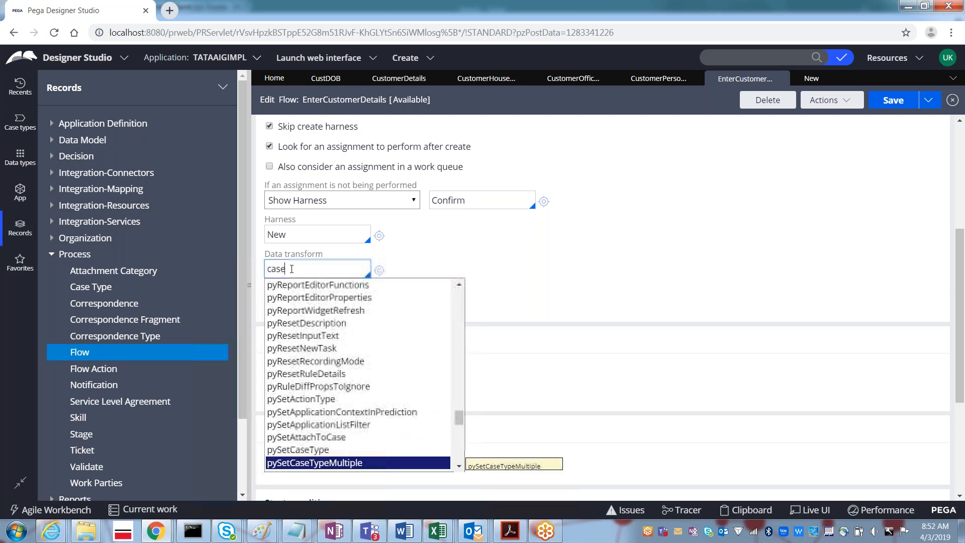
key("Down")
key("Down")
key("Down")
key("Down")
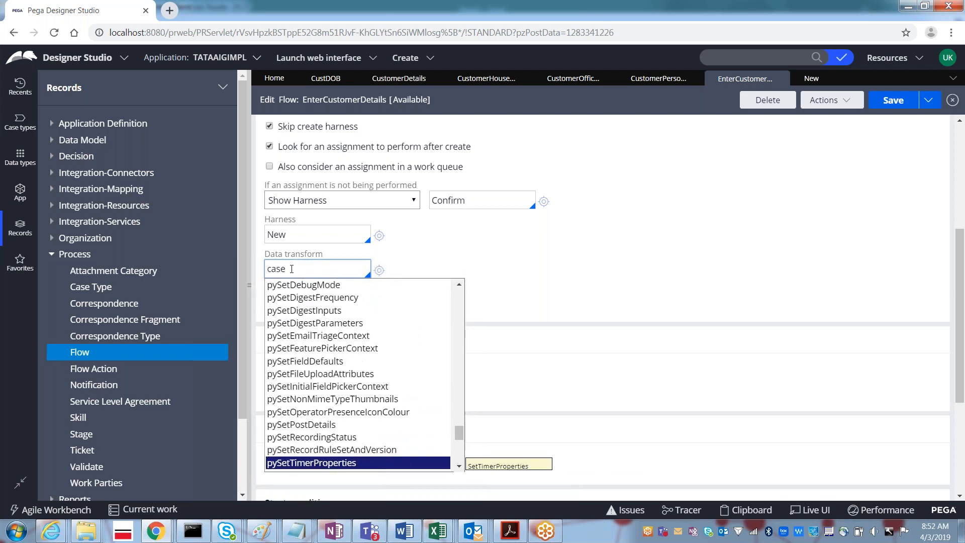
key("BackSpace")
key("BackSpace")
key("BackSpace")
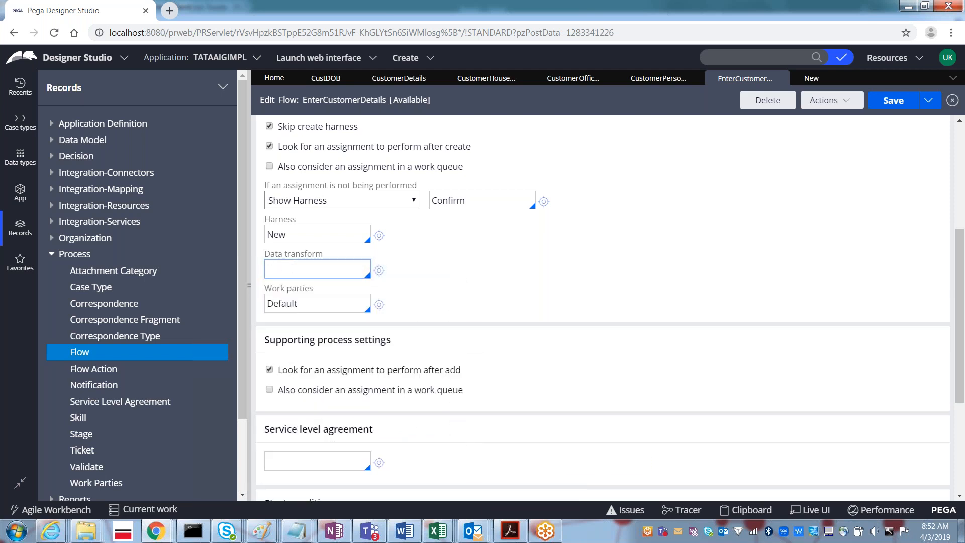
type("se")
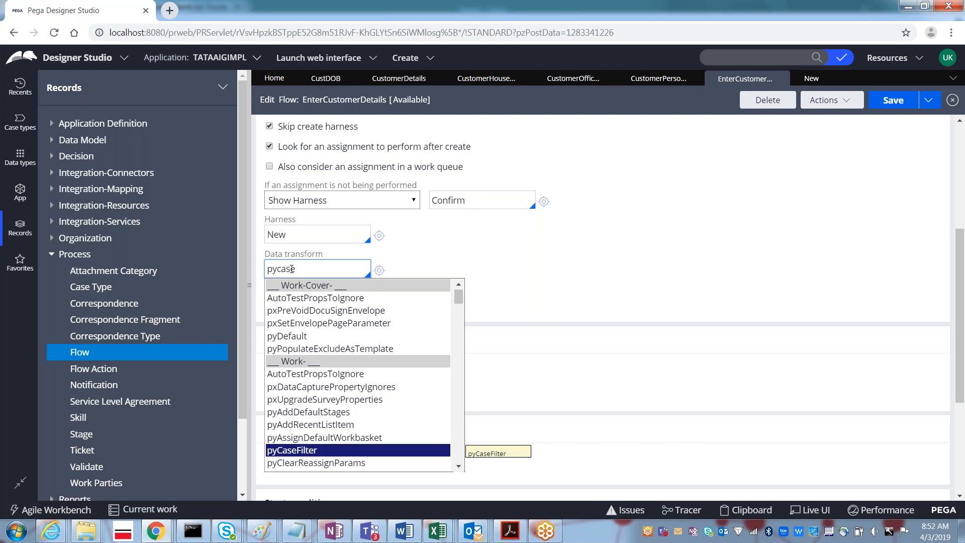
key("BackSpace")
key("BackSpace")
type("get")
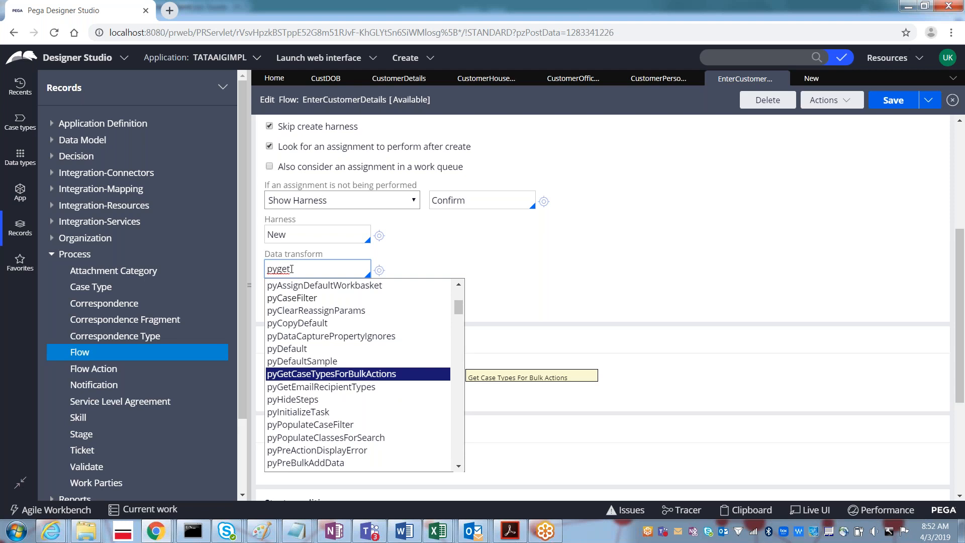
key("Down")
key("Down")
key("Down")
key("Down")
key("Down")
key("Down")
key("Down")
key("Down")
key("Down")
key("Up")
key("Up")
key("Up")
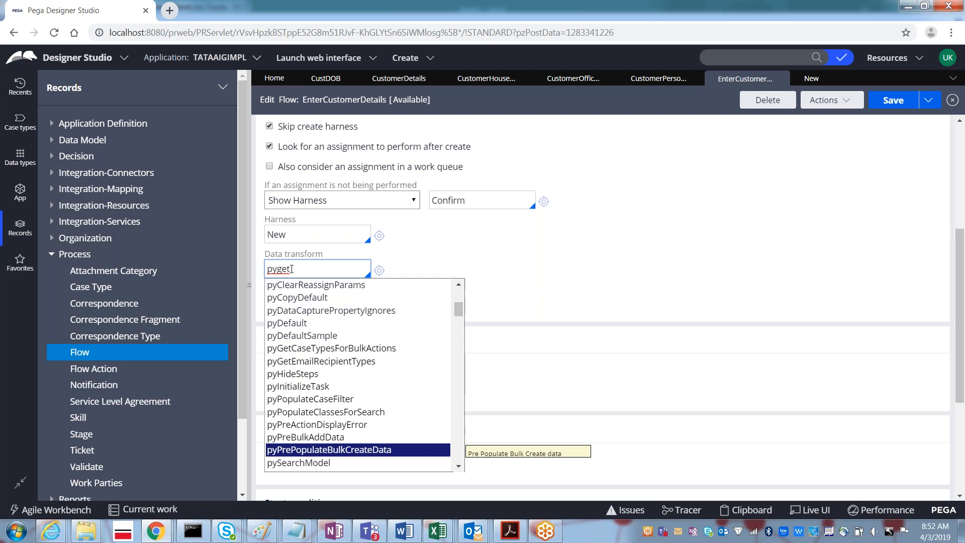
key("Up")
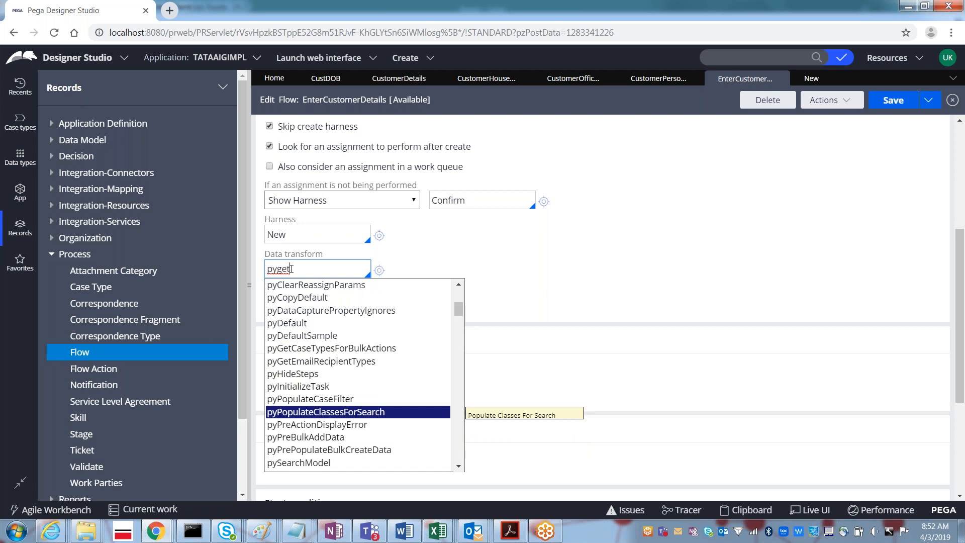
key("Down")
key("Down")
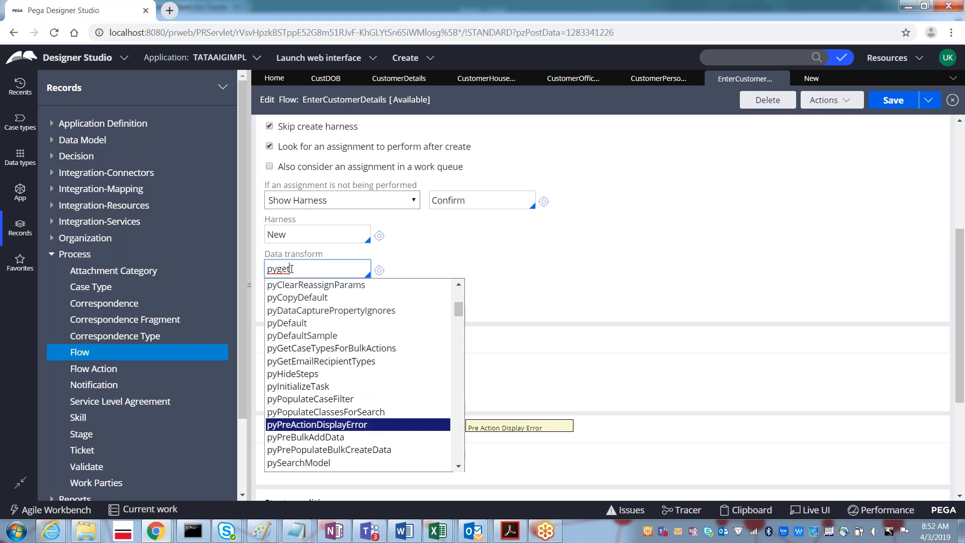
key("Down")
key("Down")
key("Down")
key("Down")
key("Down")
key("Down")
key("Down")
key("Down")
key("Down")
key("Down")
key("Down")
key("Down")
key("Down")
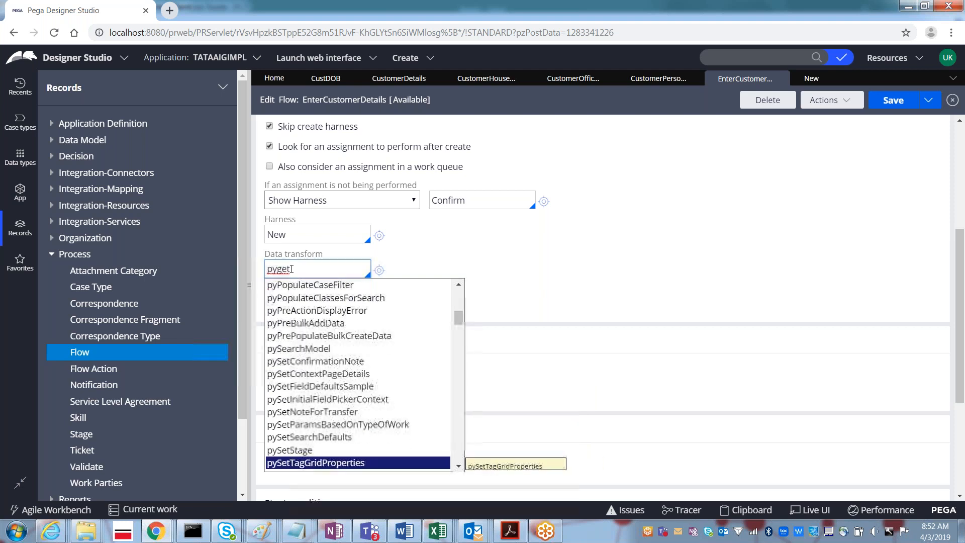
key("Down")
key("Down")
key("Down")
key("Down")
key("Down")
key("Down")
key("Down")
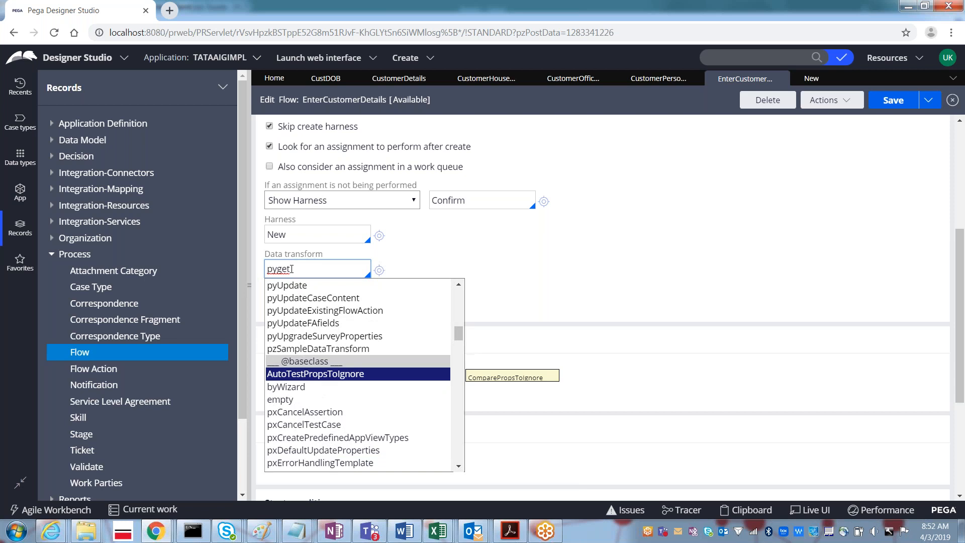
key("Down")
- Refine the search text and browse further suggestions, ending with 'pygetdisp' in the field
type("c")
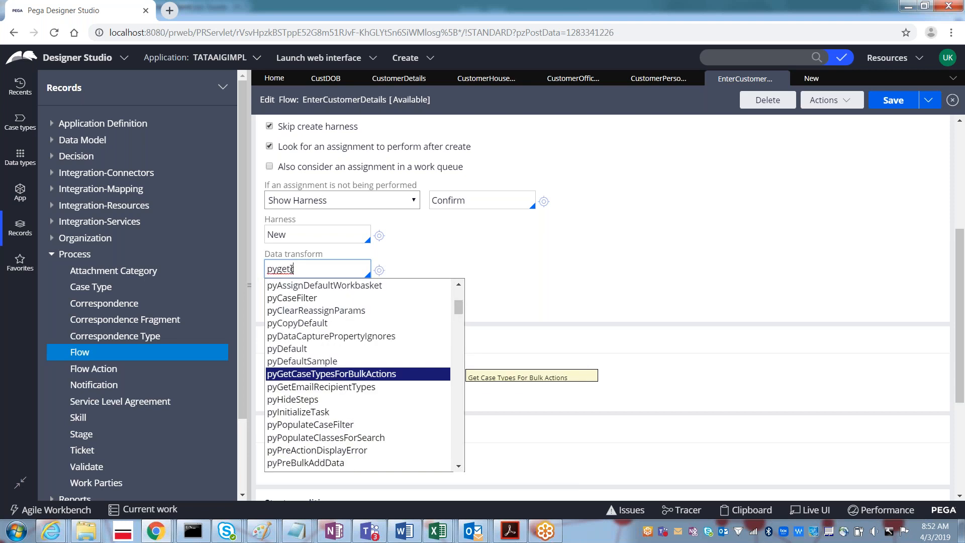
key("Up")
key("Up")
key("Up")
key("Up")
key("Up")
key("Up")
key("Up")
key("Up")
key("Up")
key("Up")
key("Up")
key("Up")
key("Up")
key("Up")
key("Up")
key("Up")
key("Up")
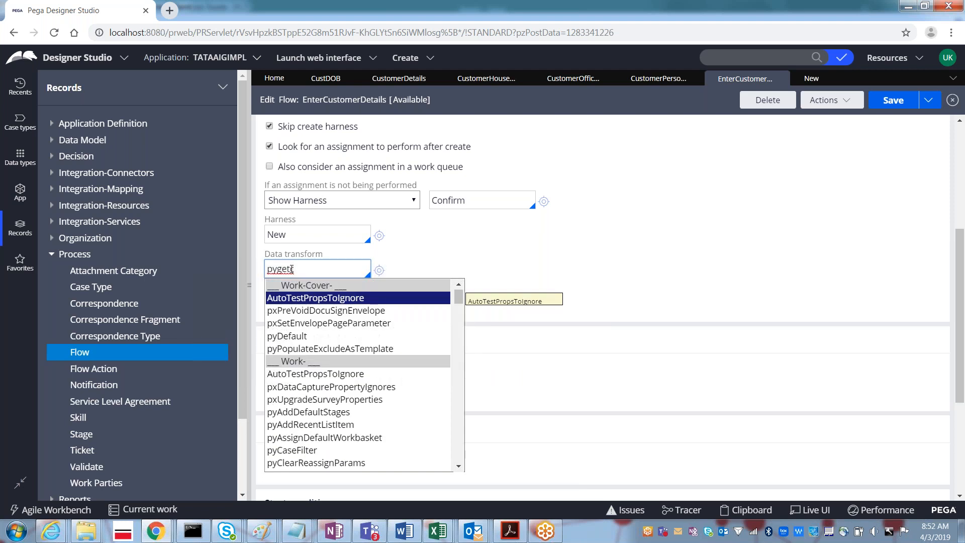
key("Down")
key("Down")
key("Down")
key("Down")
key("Down")
key("Down")
key("Down")
key("Down")
key("Down")
key("Down")
key("Down")
key("Down")
key("Down")
key("Down")
key("Down")
key("Down")
key("Down")
key("Down")
key("Down")
key("Down")
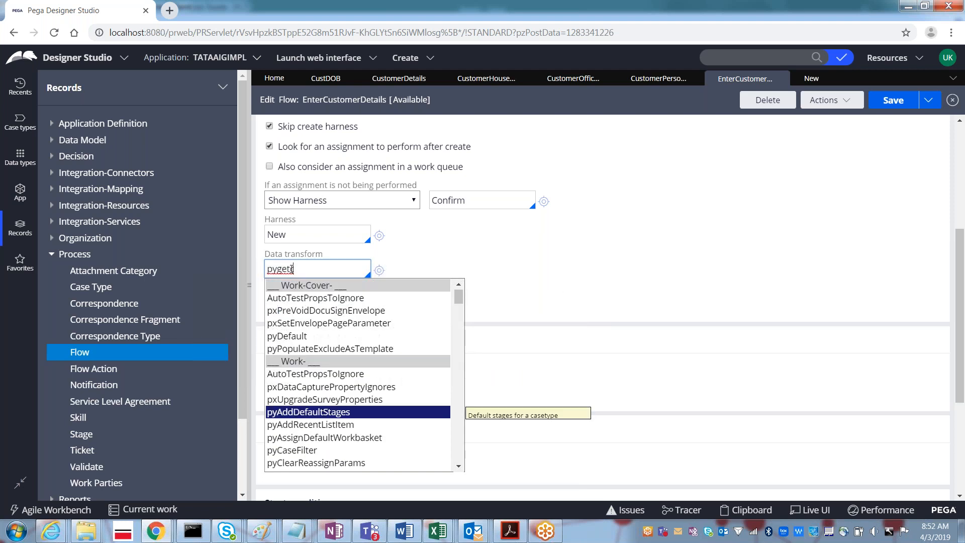
key("Down")
key("Down")
key("Down")
key("Down")
key("Down")
key("Down")
key("Down")
key("Down")
key("Down")
key("Down")
key("Down")
key("Down")
key("Down")
key("Down")
key("Down")
key("Down")
key("Down")
key("Down")
key("Down")
key("Down")
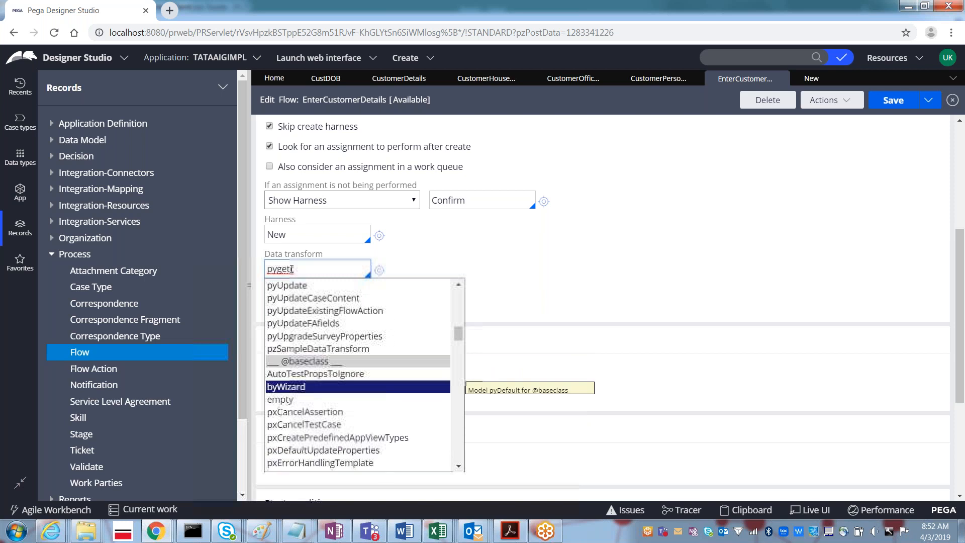
key("Down")
key("Down")
key("Down")
key("Down")
key("Down")
key("Down")
key("Down")
key("Down")
key("Down")
key("Down")
key("Down")
key("Down")
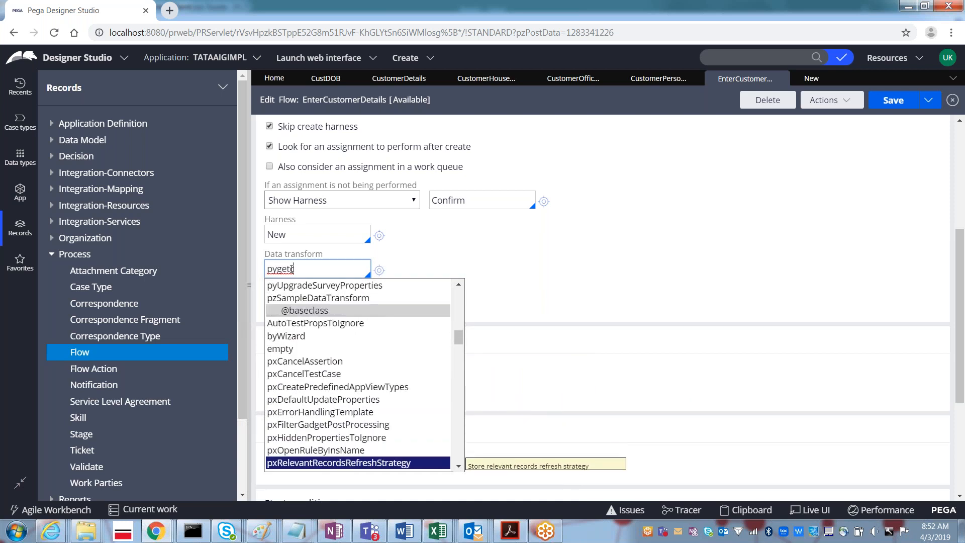
key("Down")
key("Down")
key("Down")
key("Down")
key("Down")
key("Down")
key("Down")
key("Down")
key("Down")
key("Down")
key("Down")
key("Down")
key("Down")
key("Down")
key("Down")
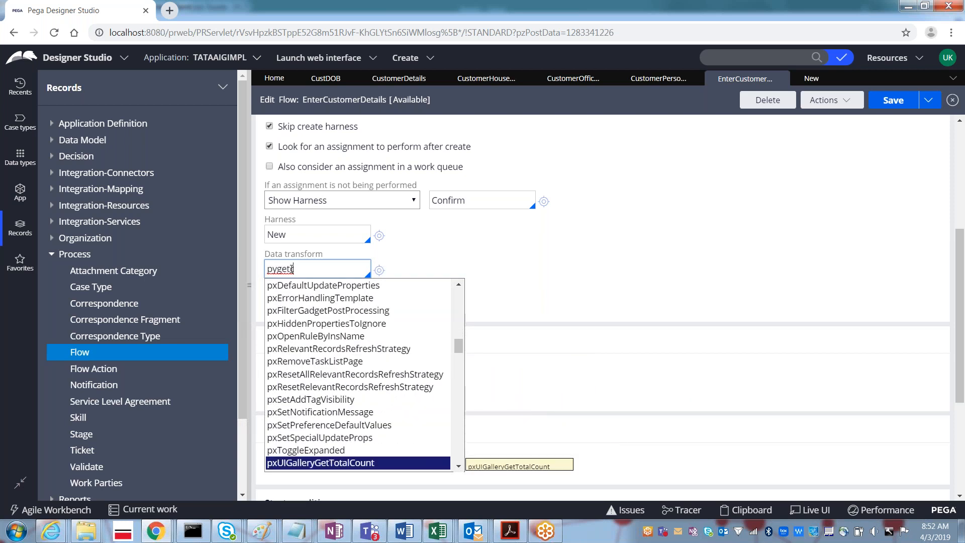
key("Down")
key("Down")
key("Down")
key("Down")
key("Down")
key("Down")
key("Down")
key("Down")
key("Down")
key("Down")
key("Down")
key("Down")
key("Down")
key("Down")
key("Down")
key("Down")
key("Down")
key("Down")
key("Down")
key("Down")
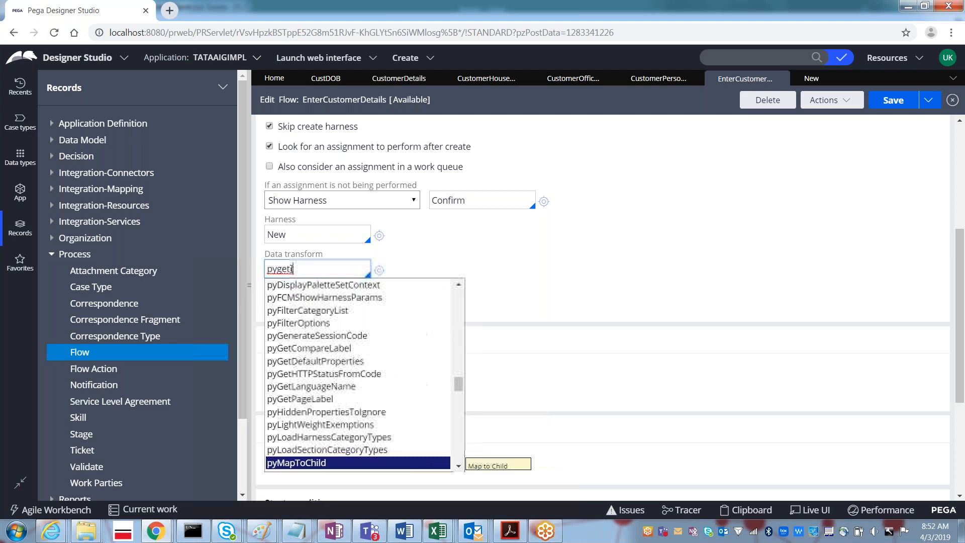
key("Down")
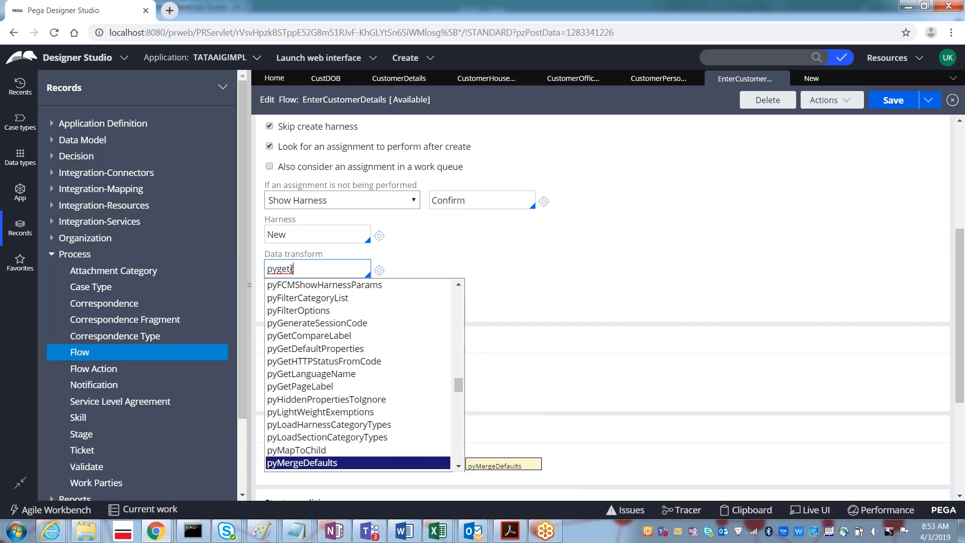
type("isp")
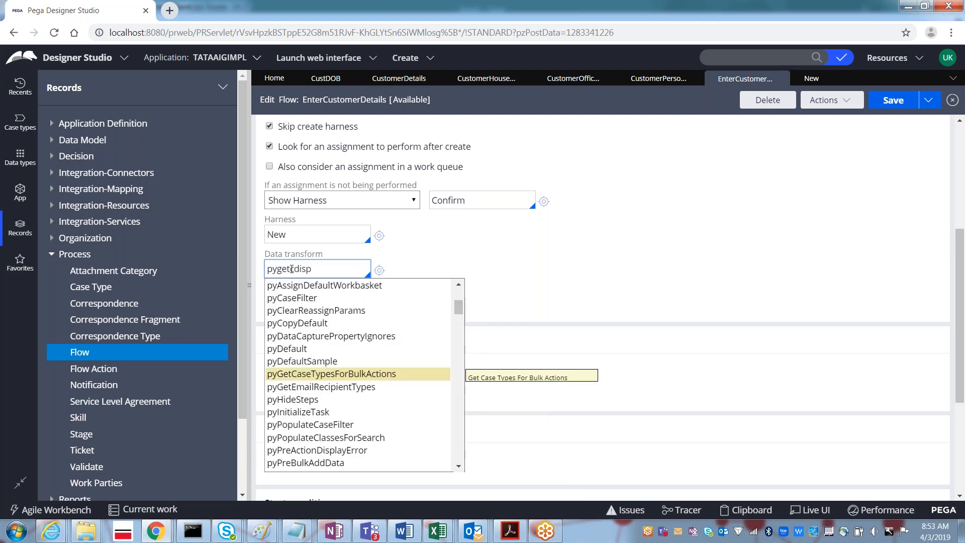
- Narrow the search to 'pydisp', choose pyGetDefaultProperties as the data transform, and save
key("BackSpace")
key("BackSpace")
key("BackSpace")
key("BackSpace")
key("BackSpace")
type("d")
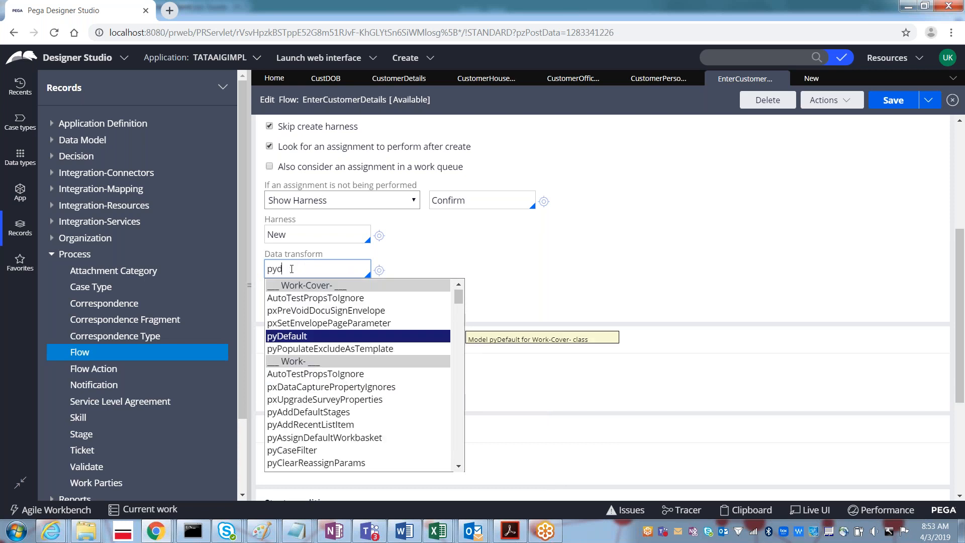
type("isp")
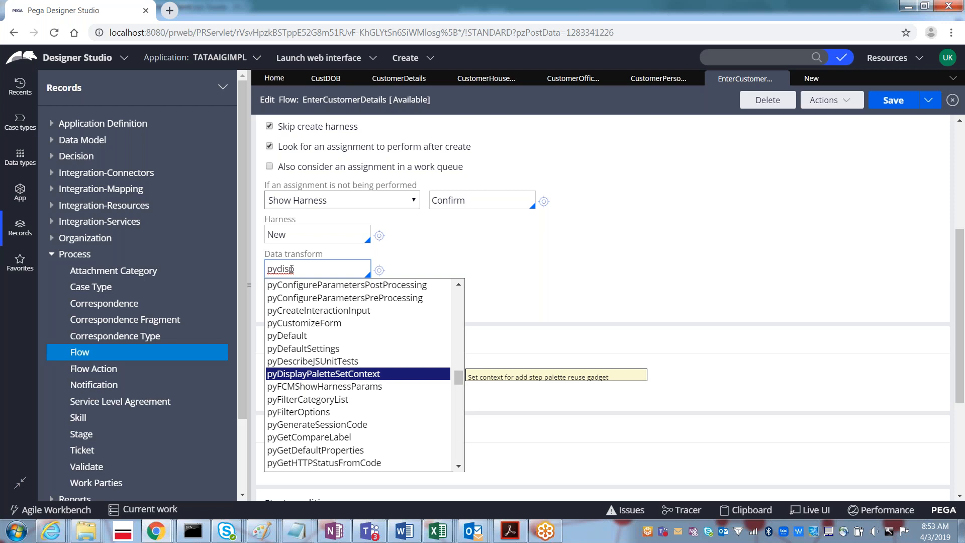
key("Down")
key("Down")
key("Down")
key("Down")
key("Down")
key("Down")
key("Down")
key("Down")
key("Down")
key("Down")
key("Down")
key("Down")
key("Down")
key("Down")
key("Up")
key("Up")
key("Up")
key("Up")
key("Up")
key("Up")
key("Up")
key("Up")
key("Up")
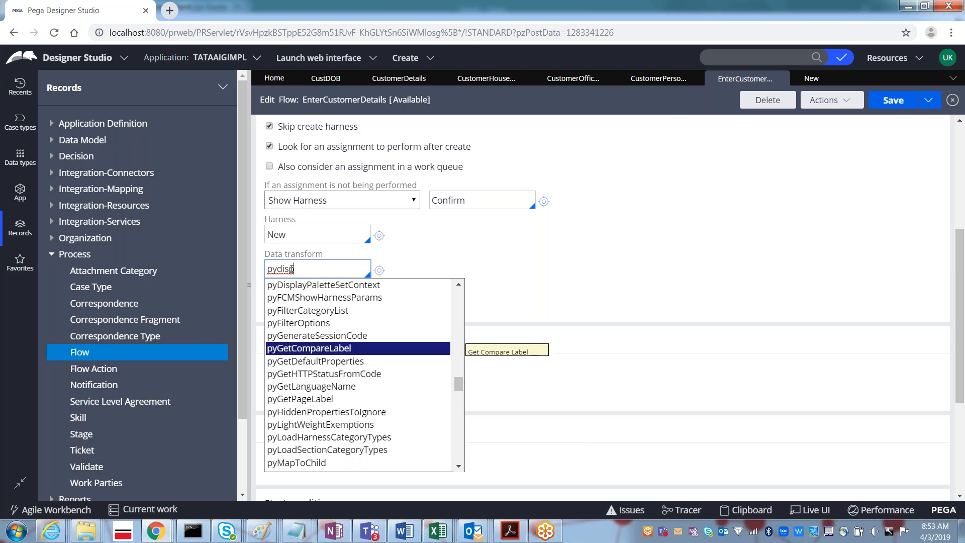
key("Down")
key("Down")
key("Down")
key("Down")
key("Down")
key("Down")
key("Down")
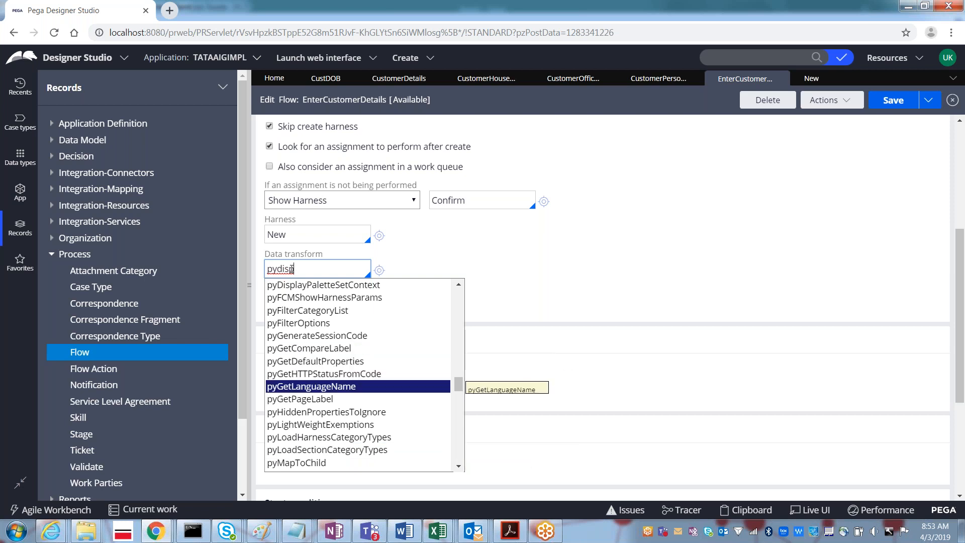
key("Down")
key("Down")
key("Down")
key("Down")
key("Up")
key("Up")
key("Up")
key("Up")
key("Up")
key("Up")
key("Up")
key("Up")
key("Up")
key("Up")
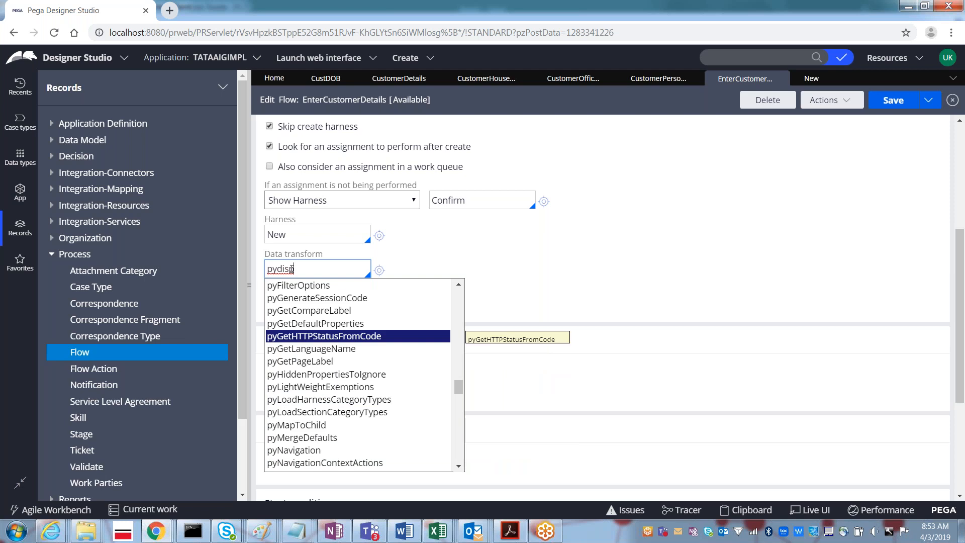
key("Return")
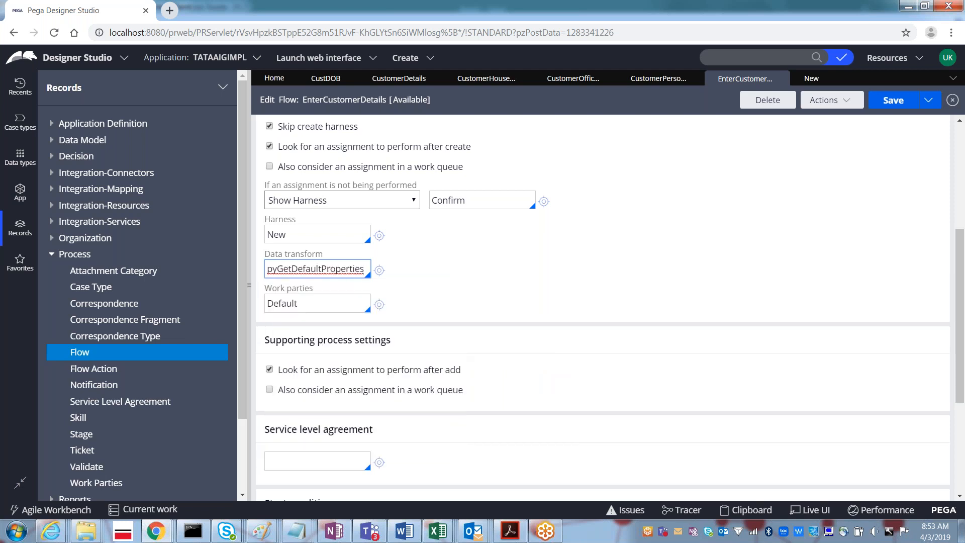
left_click(877, 106)
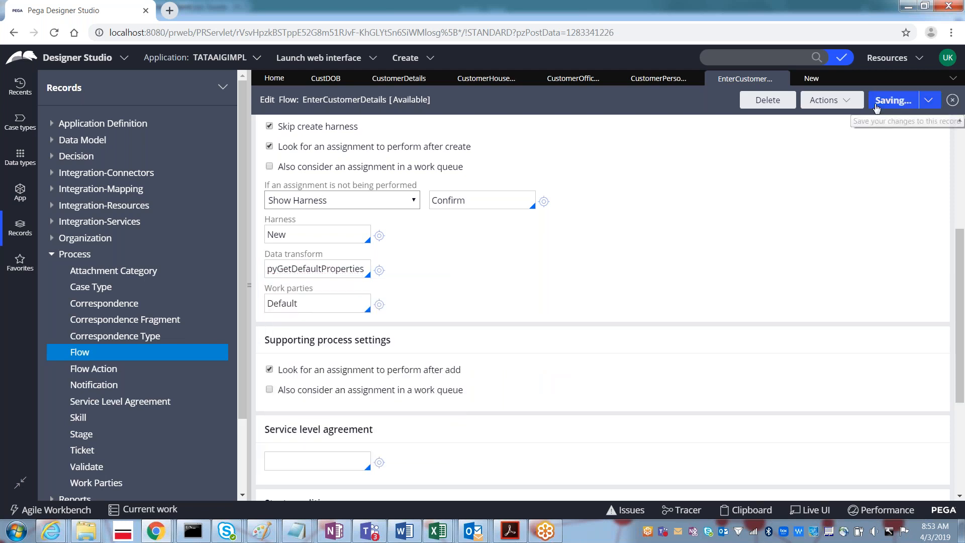
- Test-run the EnterCustomerDetails flow, then close both New case tabs
left_click(829, 103)
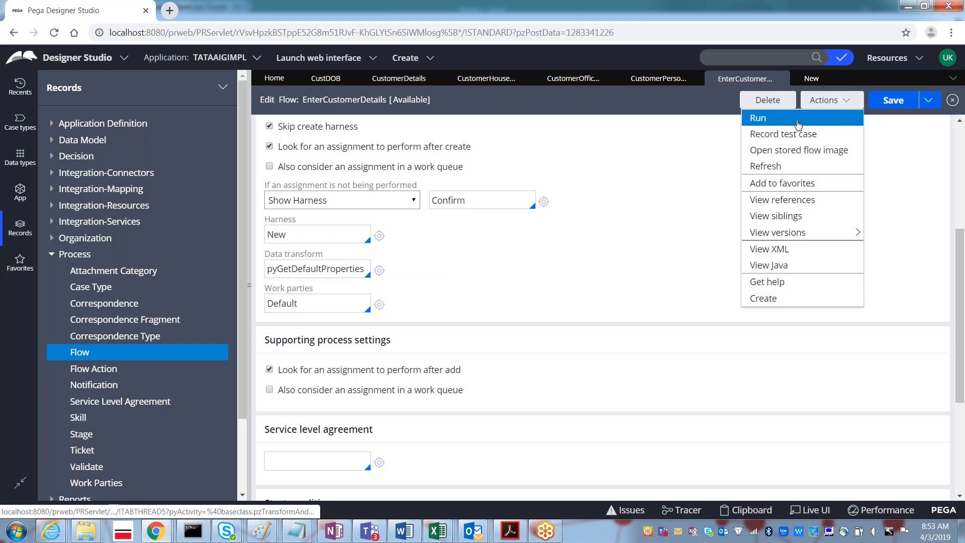
left_click(793, 125)
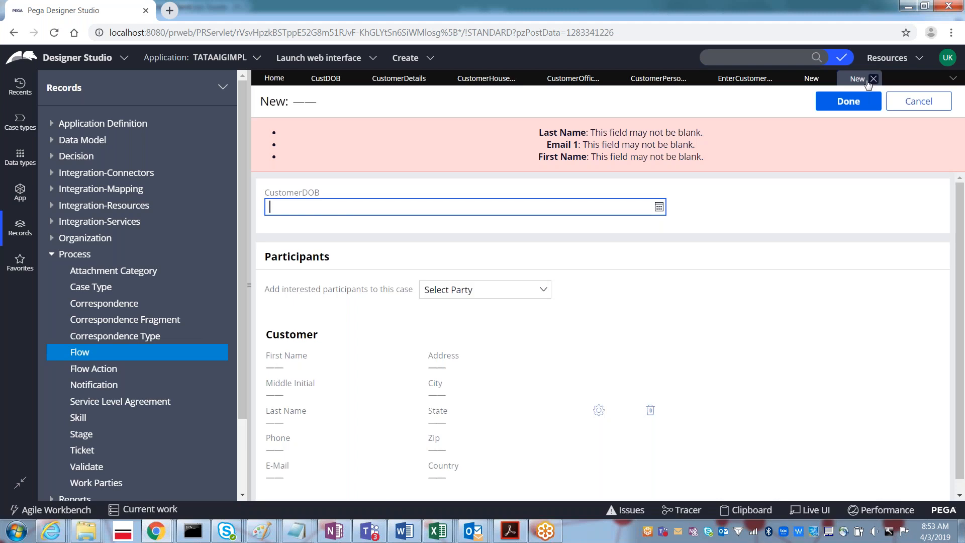
left_click(873, 79)
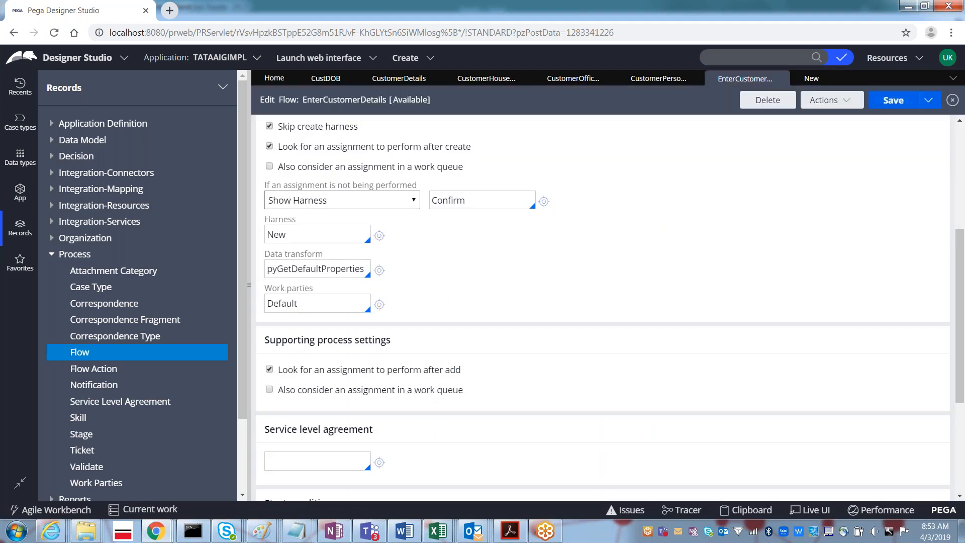
left_click(828, 79)
- Clear the Data transform field, browse its suggestions without choosing one, and save the flow
double_click(305, 271)
key("BackSpace")
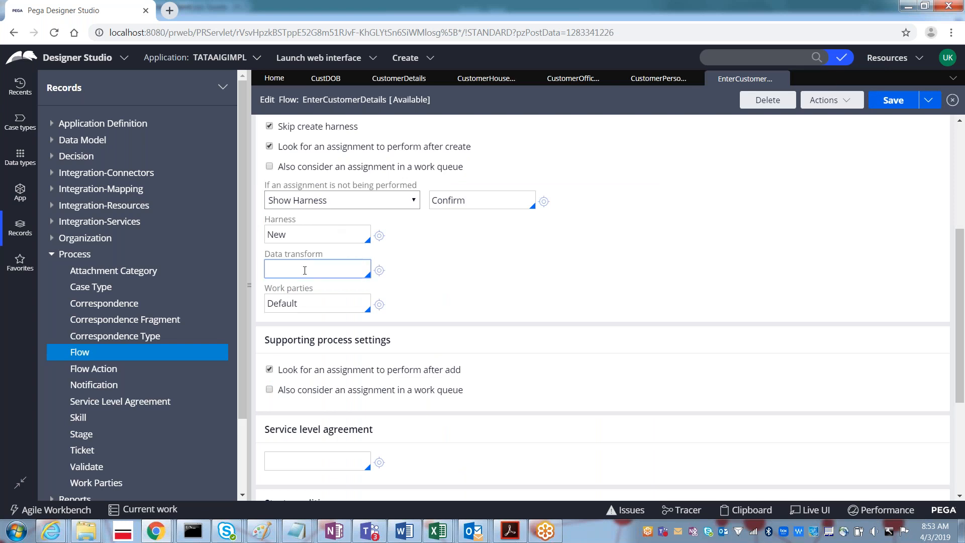
key("Down")
key("Down")
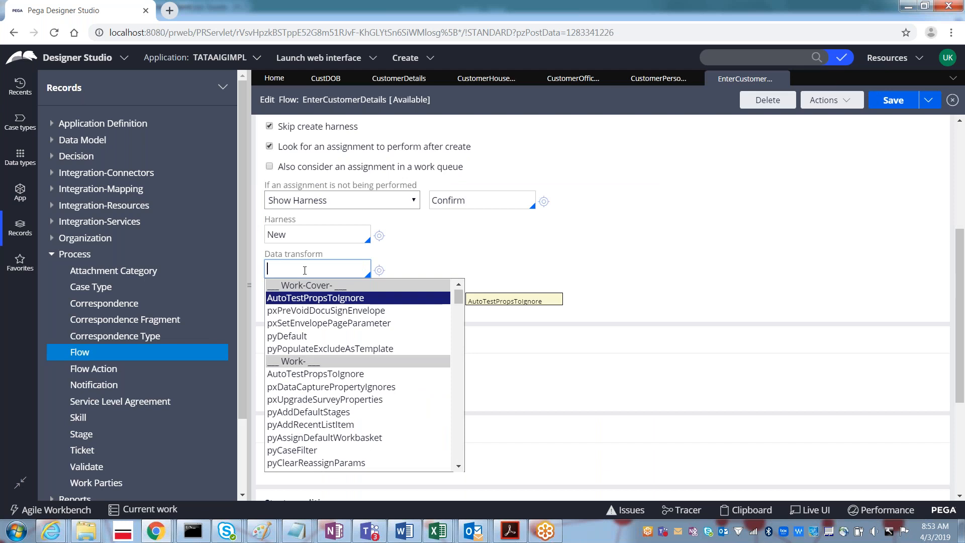
key("Down")
key("Down")
key("Down")
key("Down")
key("Down")
key("Down")
key("Down")
key("Down")
key("Down")
key("Down")
key("Down")
key("Down")
key("Down")
key("Down")
key("Down")
key("Down")
key("Down")
key("Down")
key("Down")
key("Down")
key("Down")
key("Down")
key("Down")
key("Down")
key("Down")
key("Down")
key("Down")
key("Down")
key("Down")
key("Down")
key("Down")
key("Down")
key("Down")
key("Down")
key("Down")
key("Down")
key("Down")
key("Down")
key("Down")
key("Down")
key("Down")
key("Down")
key("Down")
key("Down")
key("Down")
key("Down")
key("Down")
key("Down")
key("Down")
key("Down")
key("Down")
key("Down")
key("Down")
key("Down")
key("Down")
key("Down")
key("Down")
key("Down")
key("Down")
key("Down")
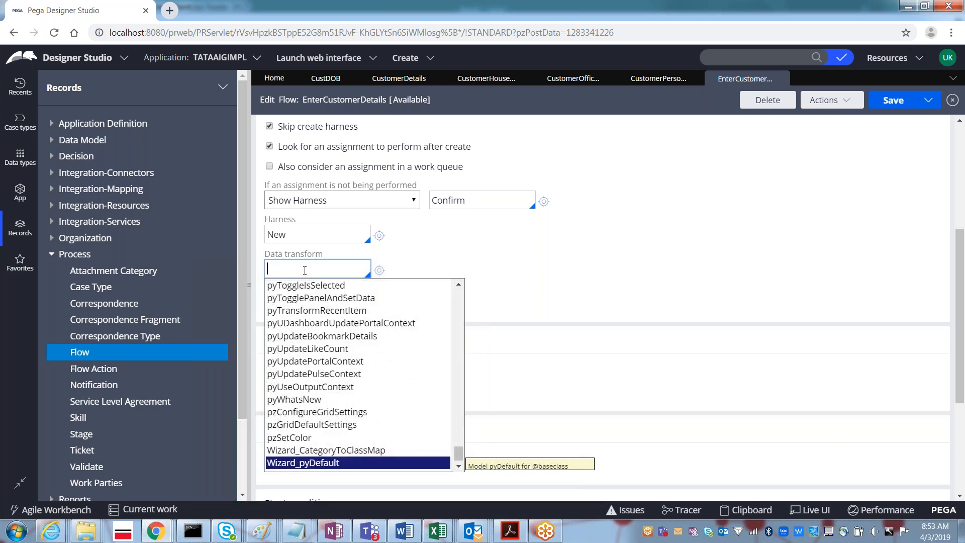
key("Up")
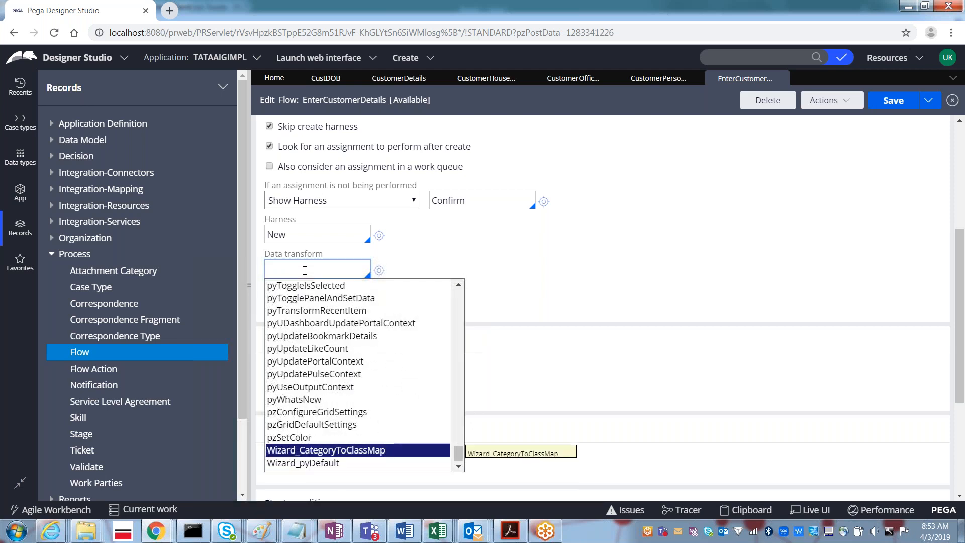
key("Up")
key("Up")
key("Up")
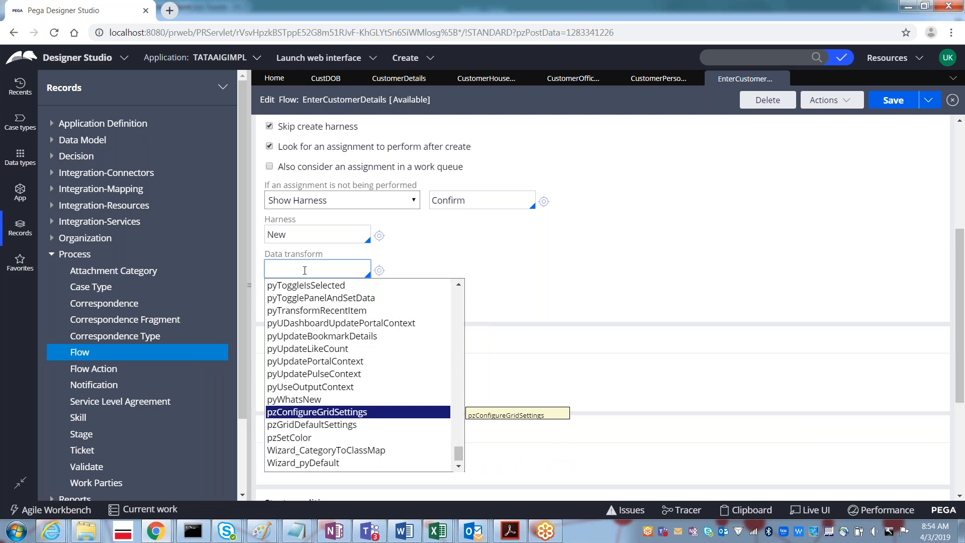
key("Up")
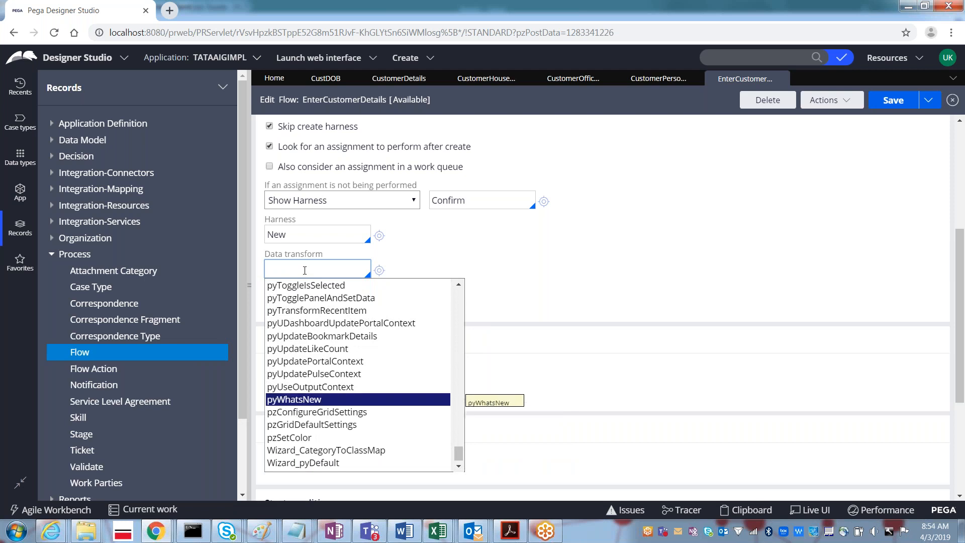
key("Up")
key("Up")
key("Up")
key("Up")
key("Up")
key("Up")
key("Up")
key("Up")
key("Up")
key("Up")
key("Up")
key("Up")
key("Up")
key("Up")
key("Up")
key("Up")
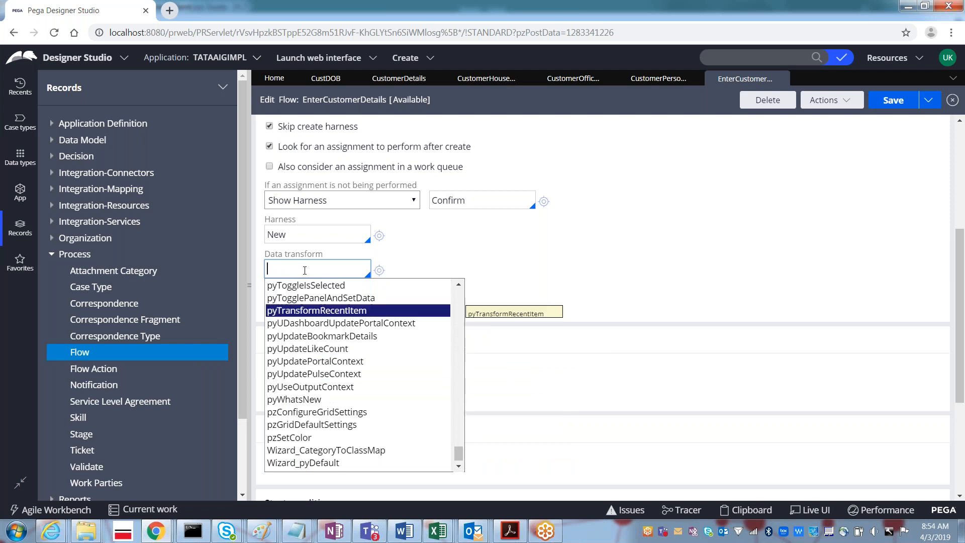
key("Up")
key("Up")
key("Up")
key("Up")
key("Up")
key("Up")
key("Up")
key("Up")
key("Up")
key("Up")
key("Up")
key("Up")
key("Up")
key("Up")
key("Up")
key("Up")
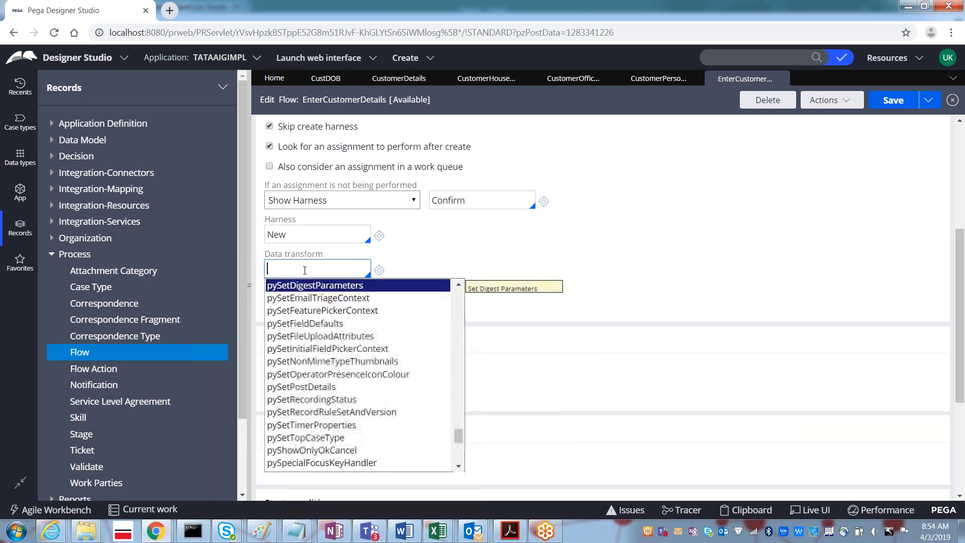
key("Up")
key("Up")
key("Up")
key("Up")
key("Up")
key("Up")
key("Up")
key("Up")
key("Up")
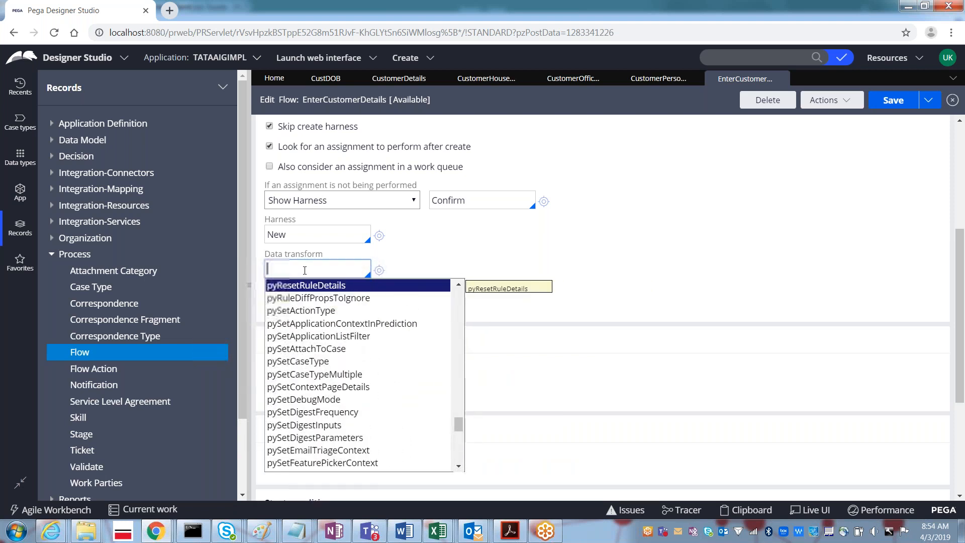
key("Up")
key("Up")
key("Up")
key("Up")
key("Up")
key("Up")
key("Up")
key("Up")
key("Up")
key("Up")
key("Up")
key("Up")
key("Up")
key("Up")
key("Up")
key("Up")
key("Up")
key("Up")
key("Up")
key("Up")
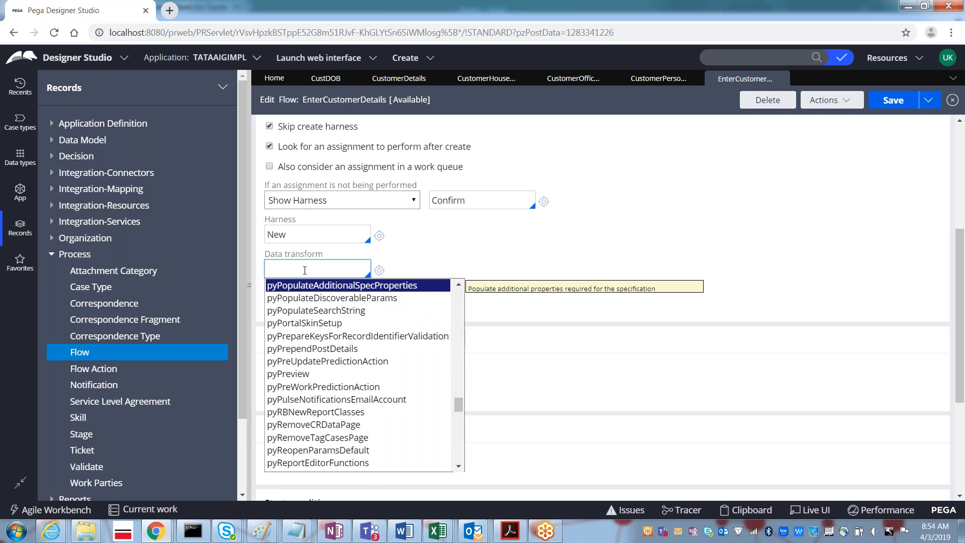
key("Up")
key("Up")
key("Up")
key("Up")
key("Up")
key("Up")
key("Up")
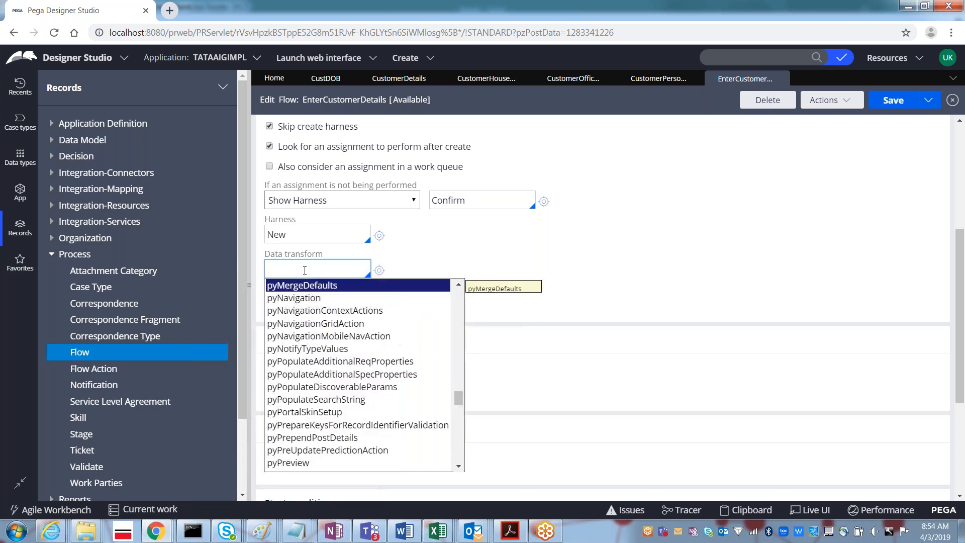
key("Up")
key("Up")
key("Up")
key("Up")
key("Up")
key("Up")
key("Up")
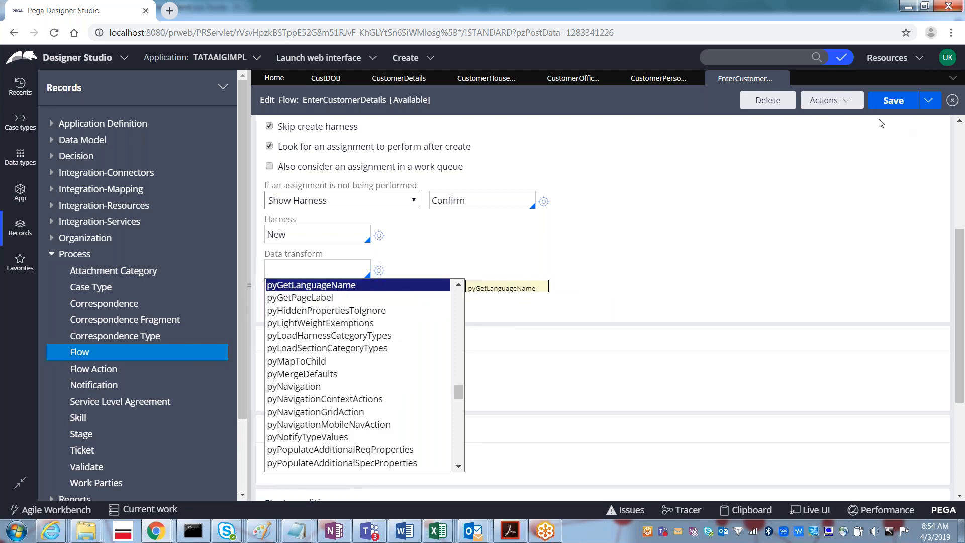
left_click(880, 103)
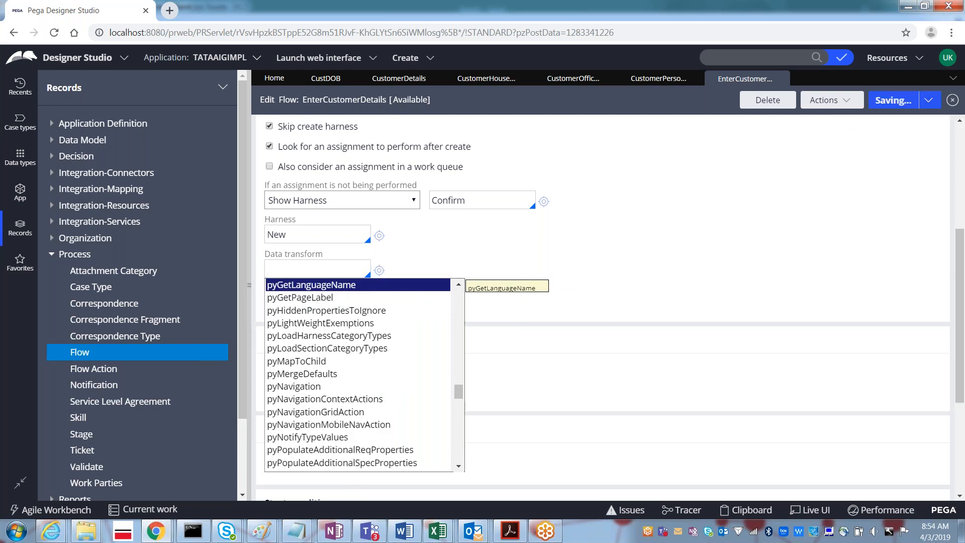
- Log off and sign back in as the HDFC administrator with the account password
left_click(947, 57)
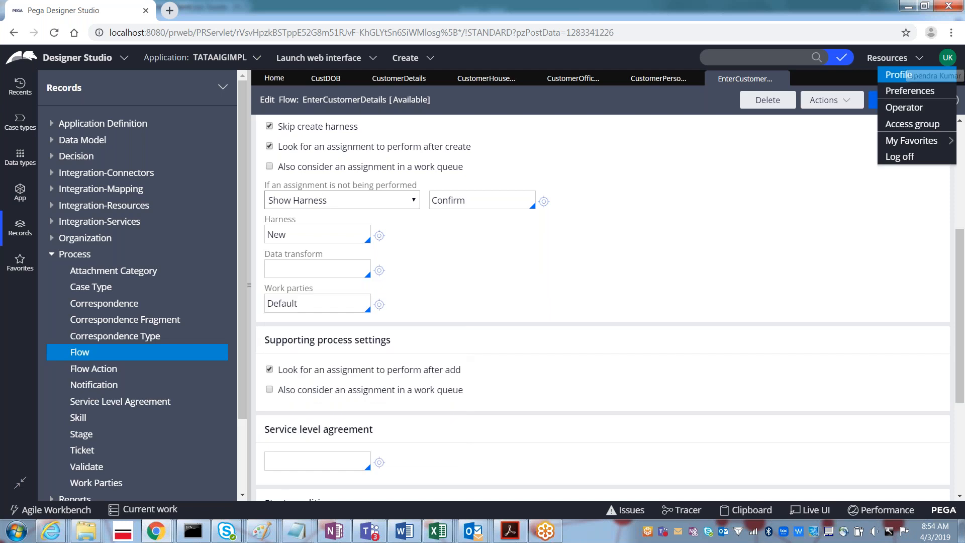
left_click(899, 157)
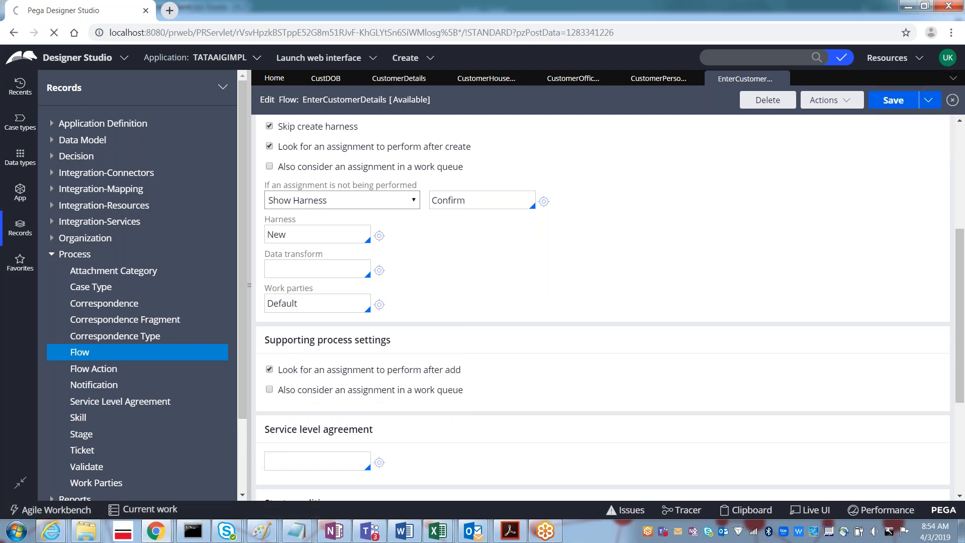
type("ad")
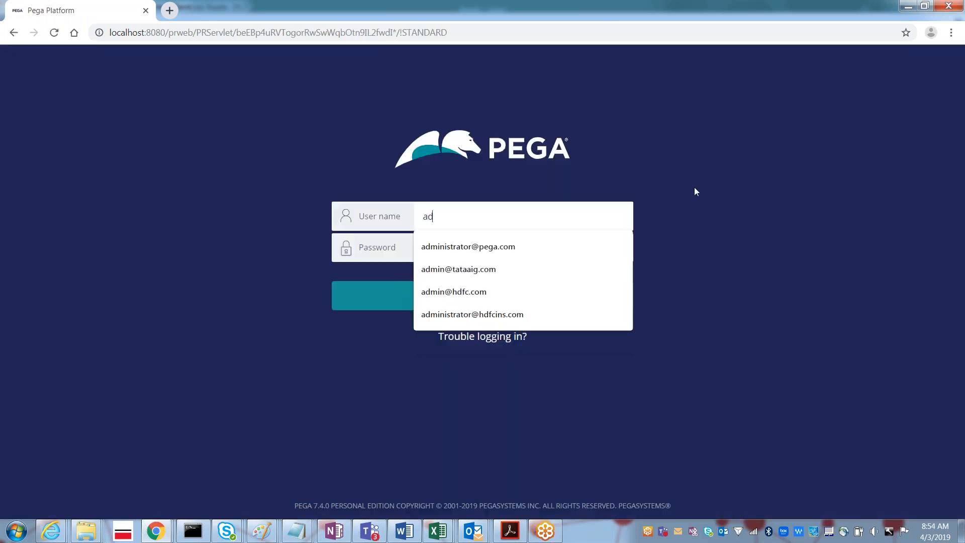
key("Down")
key("Down")
key("Down")
key("Tab")
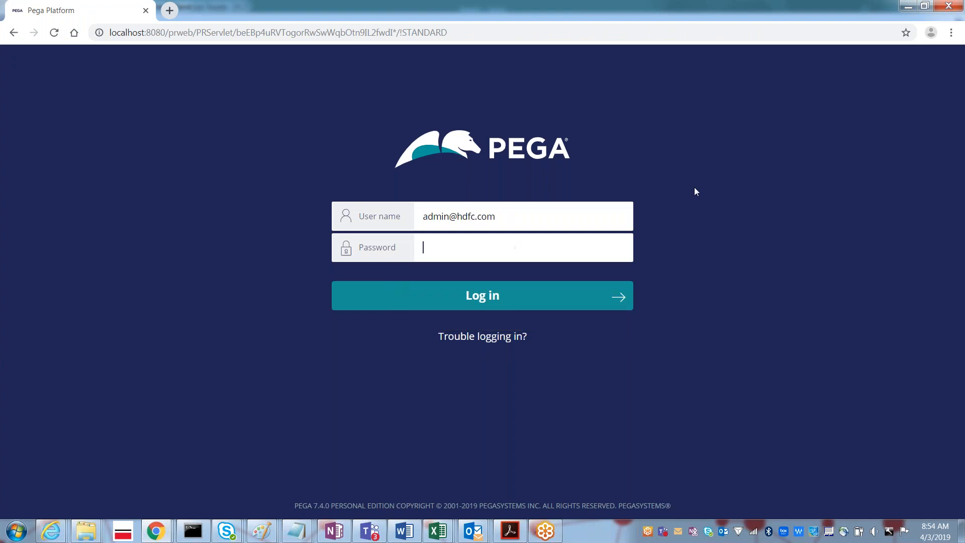
type("•••••")
key("Return")
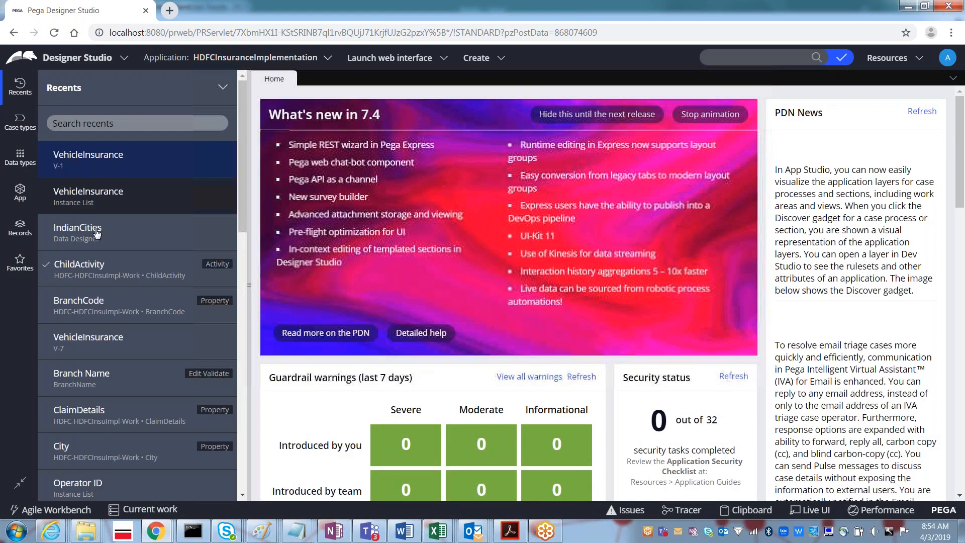
- Browse Process > Flow in App explorer, viewing CustomerDetails and ProcessDetailsScrFlow process settings
left_click(22, 196)
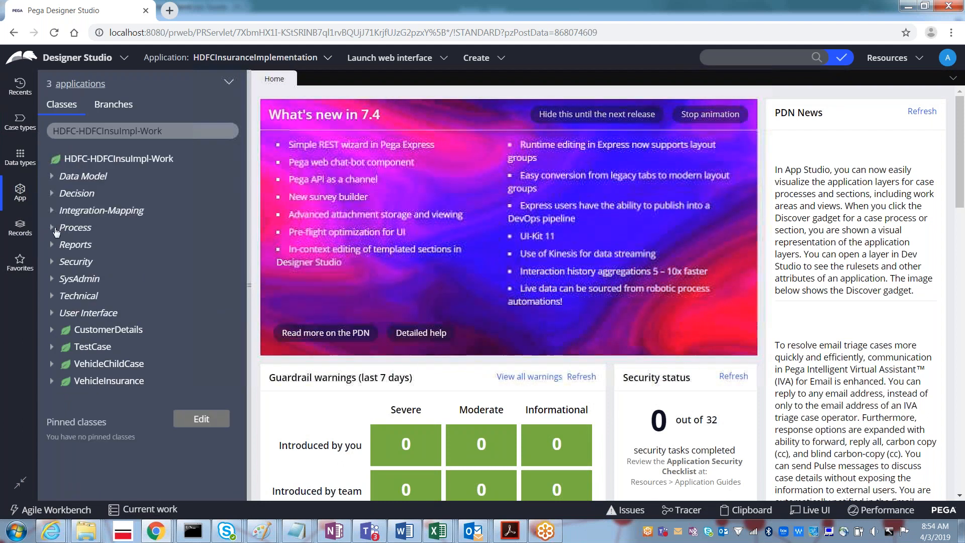
left_click(53, 228)
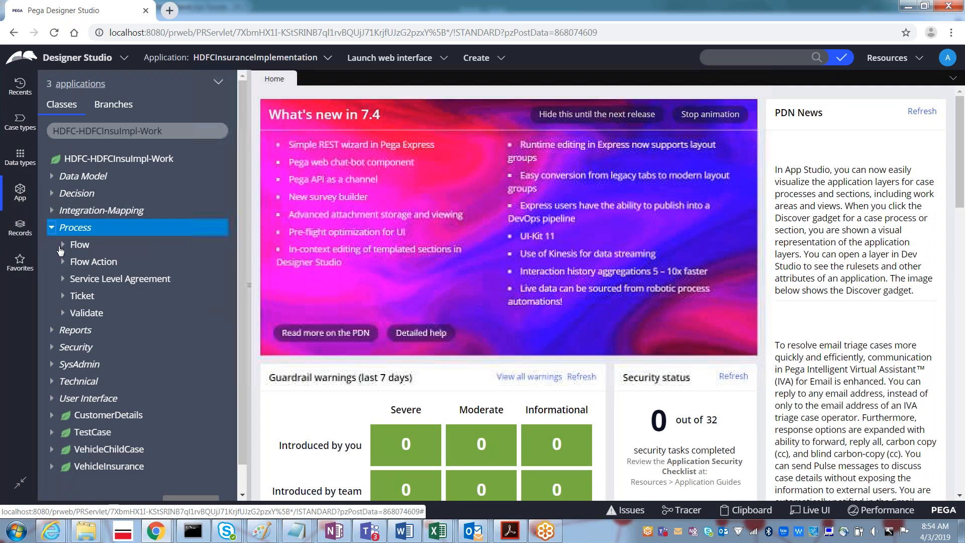
left_click(62, 244)
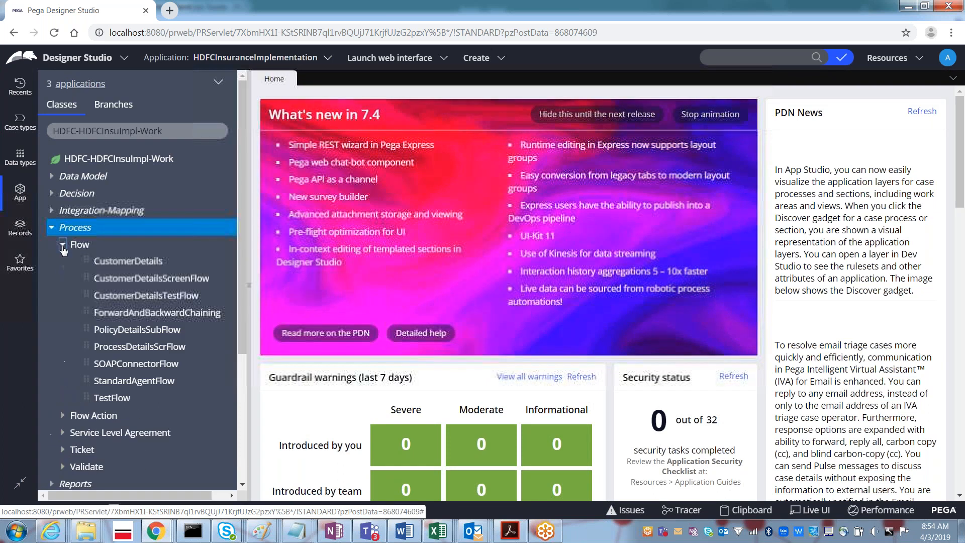
left_click(128, 261)
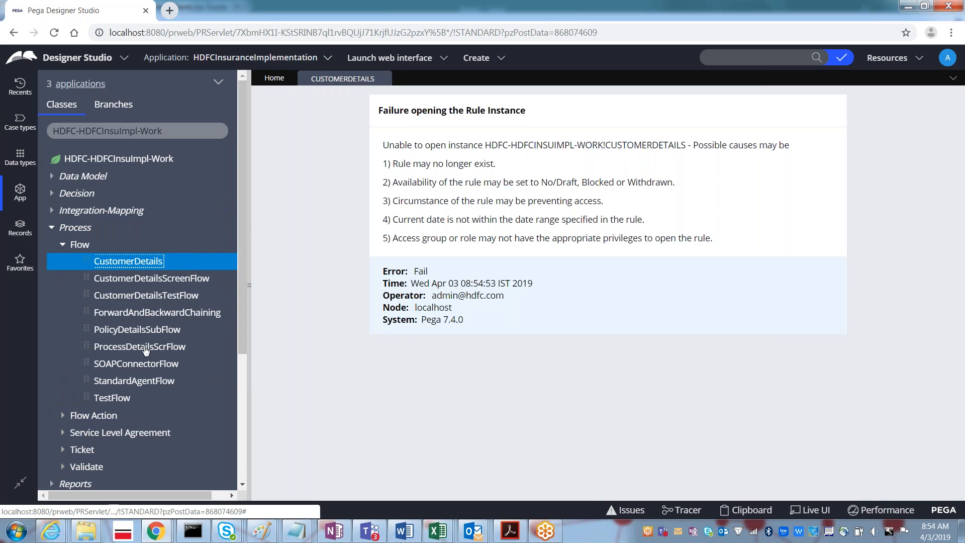
left_click(146, 347)
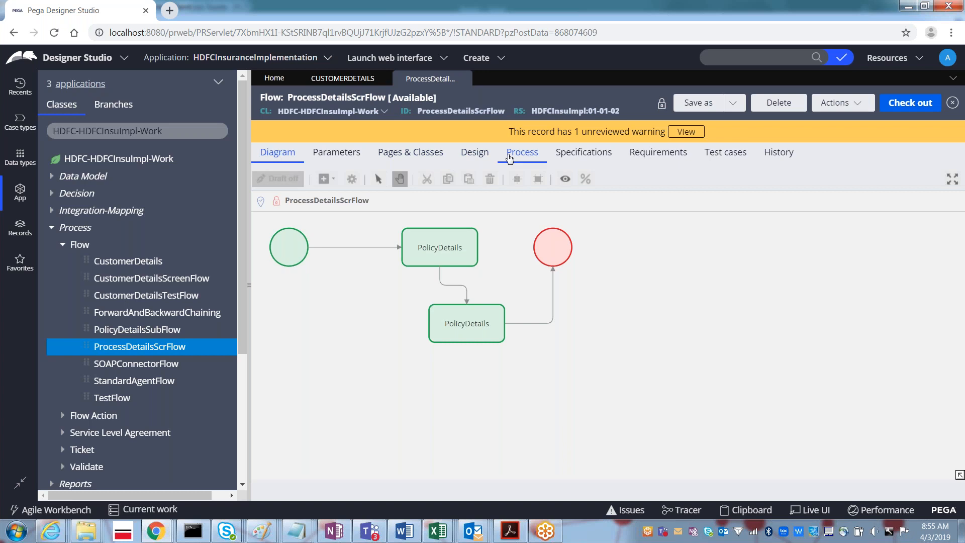
left_click(509, 157)
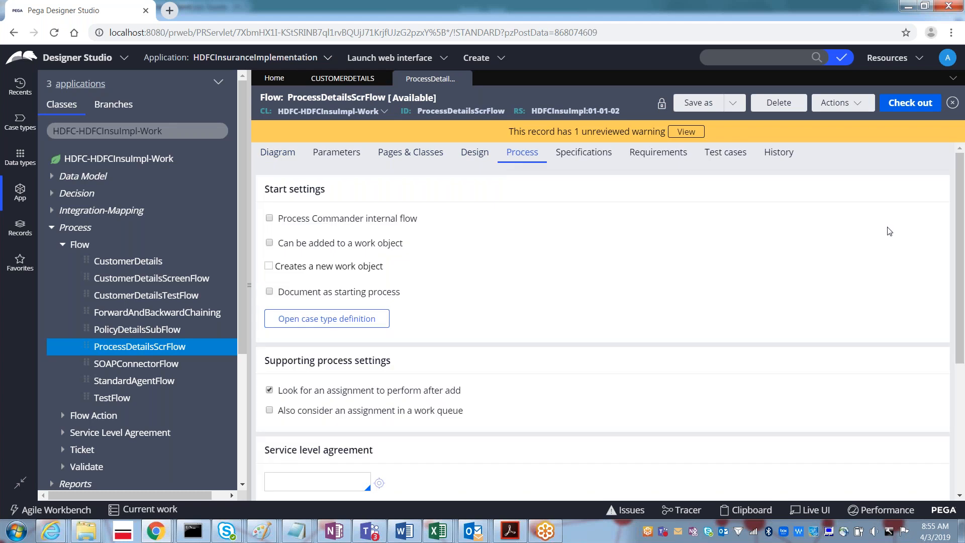
left_click_drag(962, 231, 941, 172)
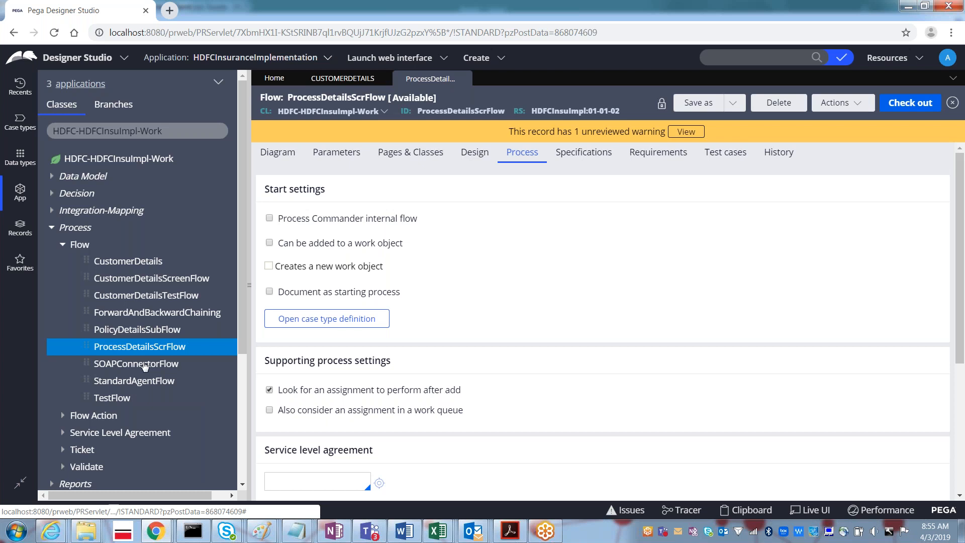
- Open ForwardAndBackwardChaining's process settings and select its Work parties value
left_click(122, 314)
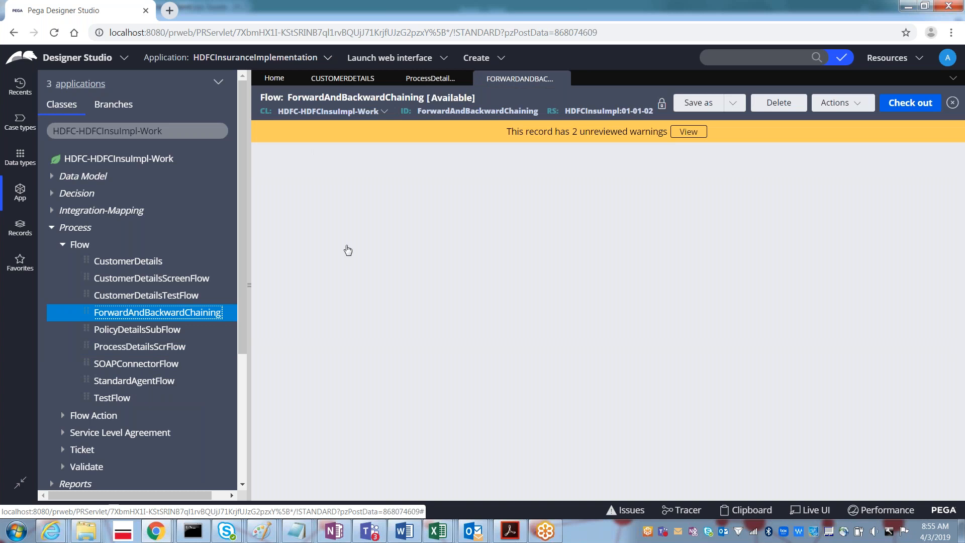
left_click(510, 160)
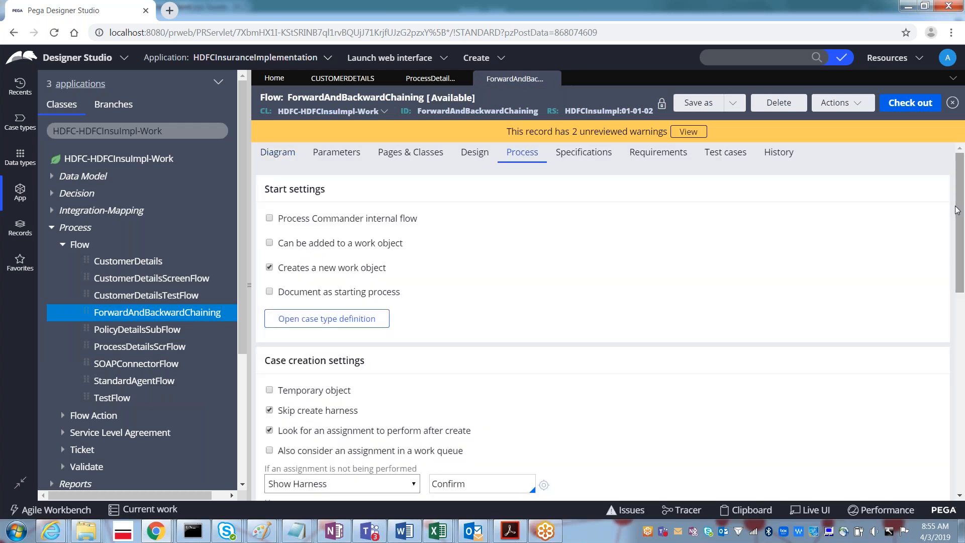
left_click_drag(955, 205, 953, 289)
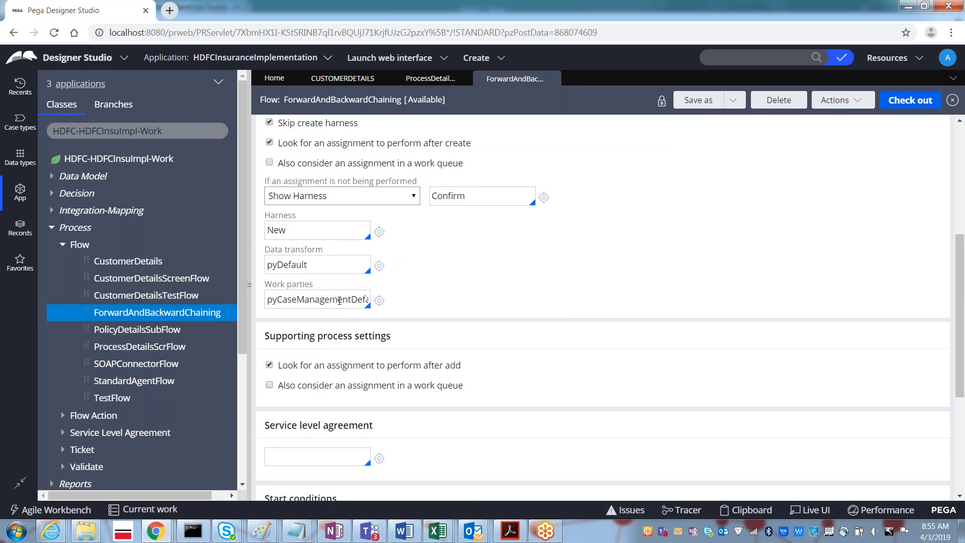
double_click(340, 301)
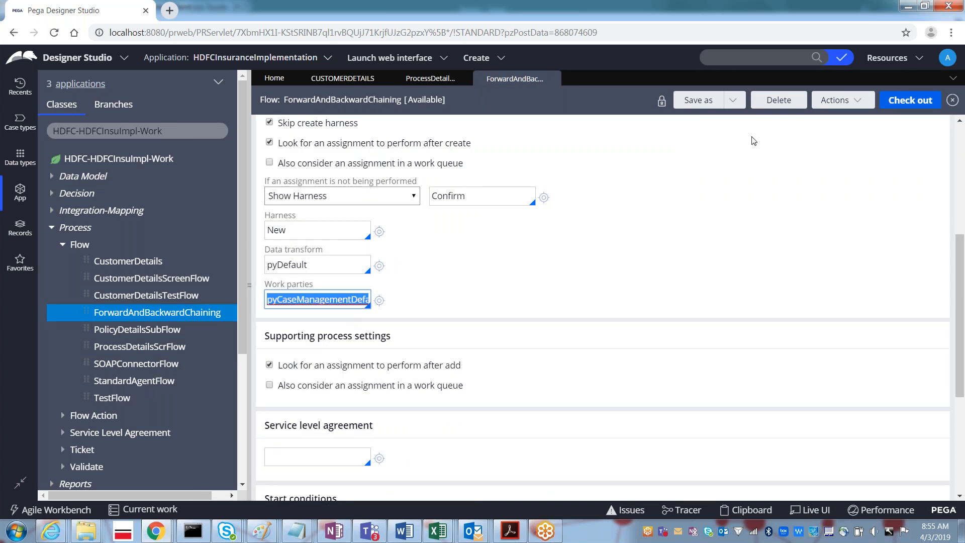
- Log off and sign back in as the TATAAIG administrator with the account password
left_click(946, 62)
left_click(896, 158)
type("ad")
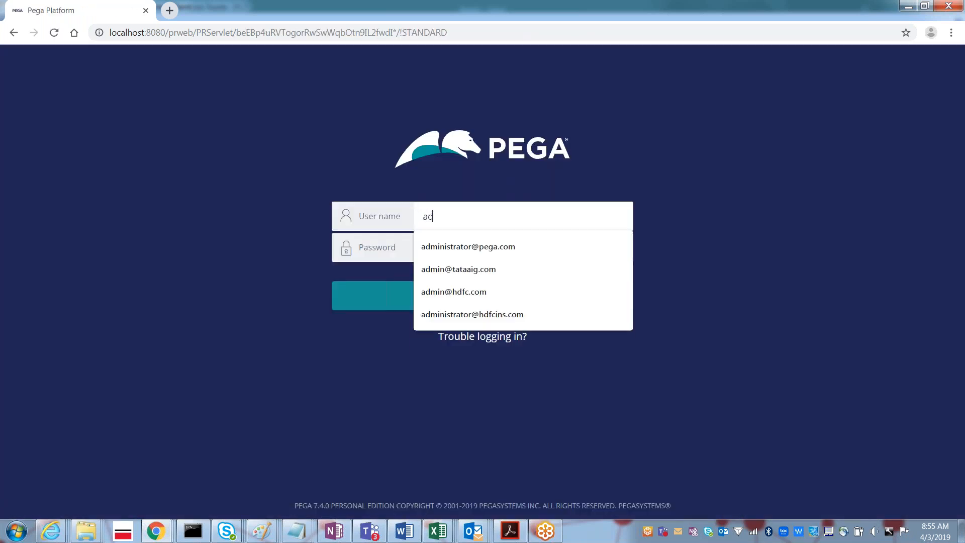
key("Down")
key("Down")
key("Tab")
type("rules")
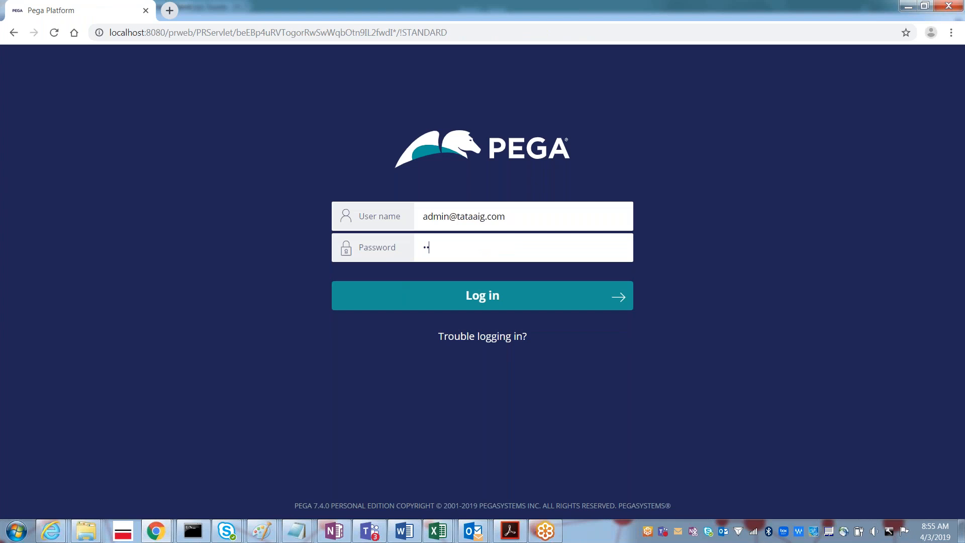
key("Return")
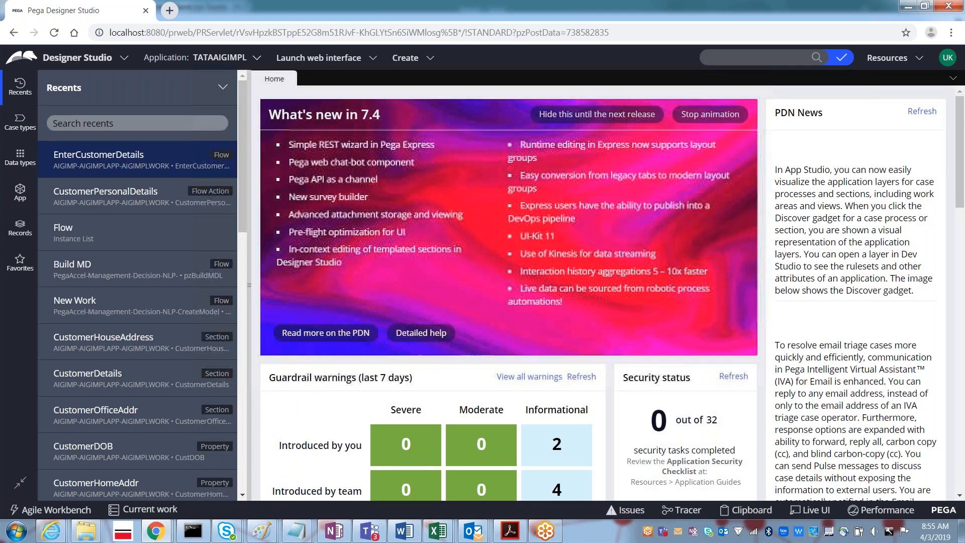
- Reopen EnterCustomerDetails and focus the Data transform field under its Case creation settings
left_click(100, 157)
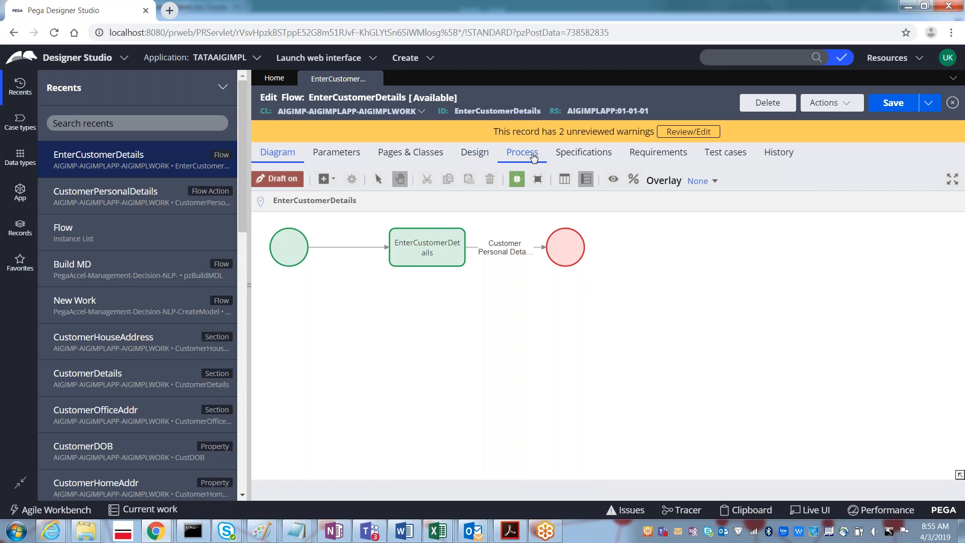
left_click(534, 158)
scroll(954, 328, "down", 3)
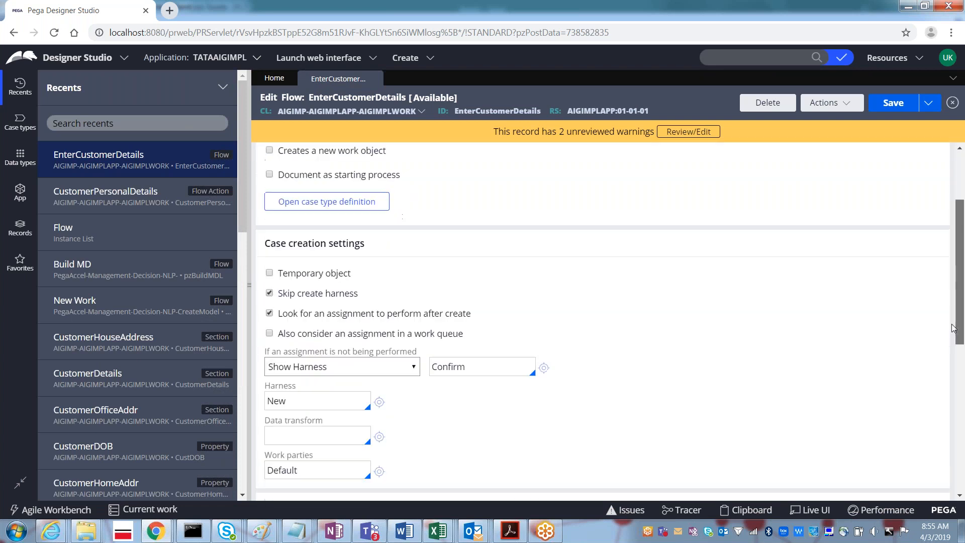
scroll(953, 328, "down", 5)
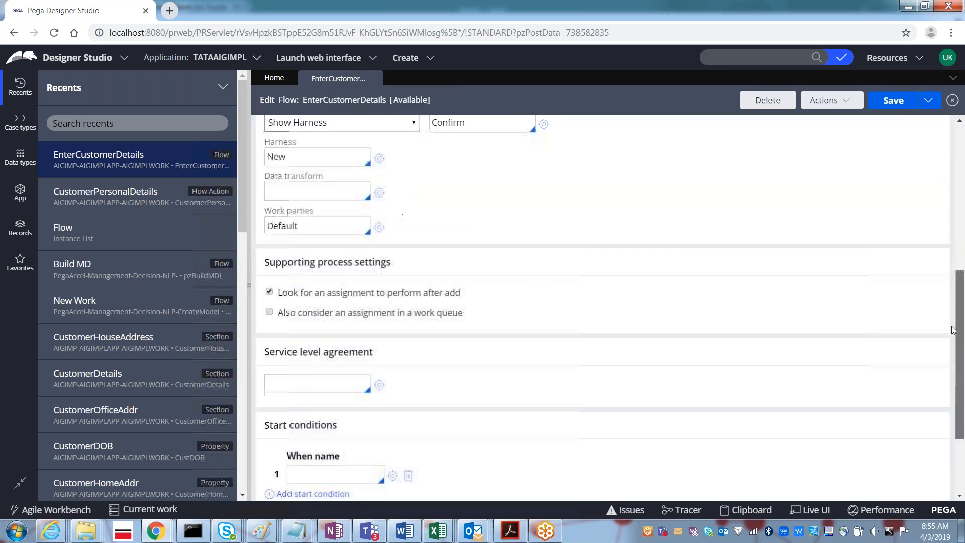
left_click(302, 192)
- Paste pyCaseManagementDefault as the data transform and save the flow
type("CaseManagementDefault")
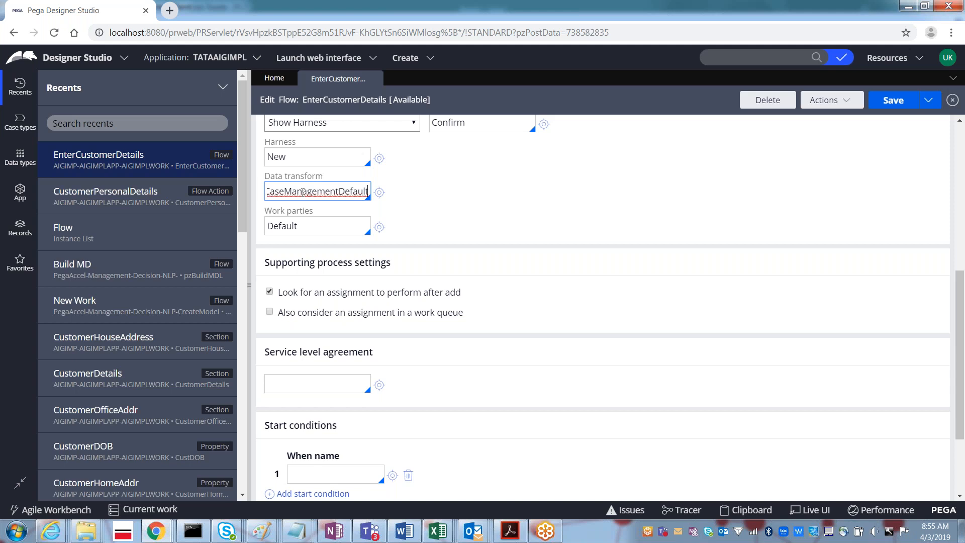
key("Home")
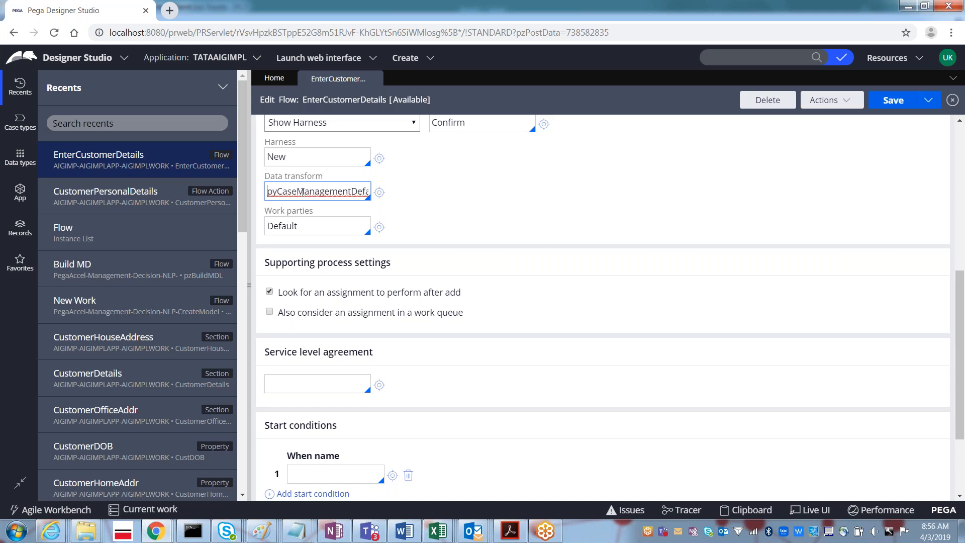
left_click(892, 106)
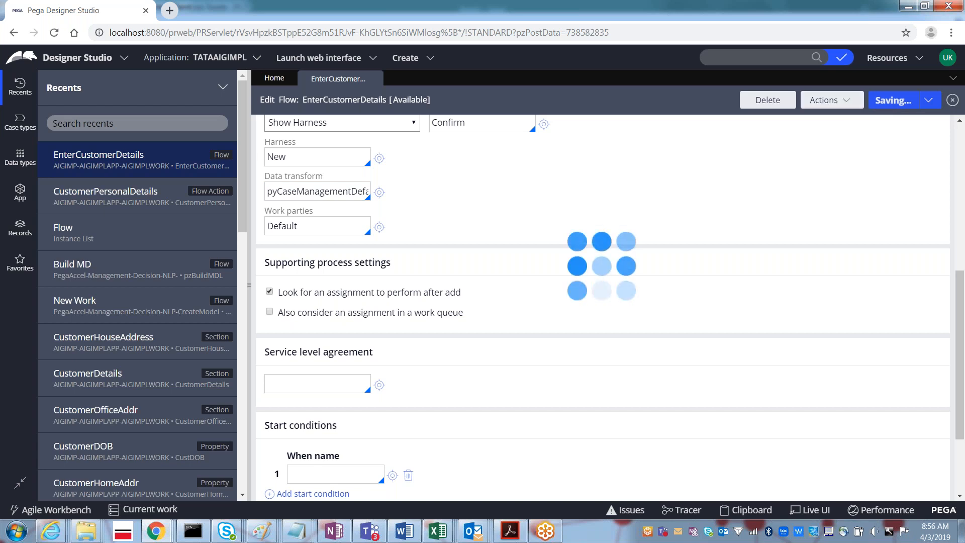
- Test-run the flow and close the resulting error page
left_click(826, 100)
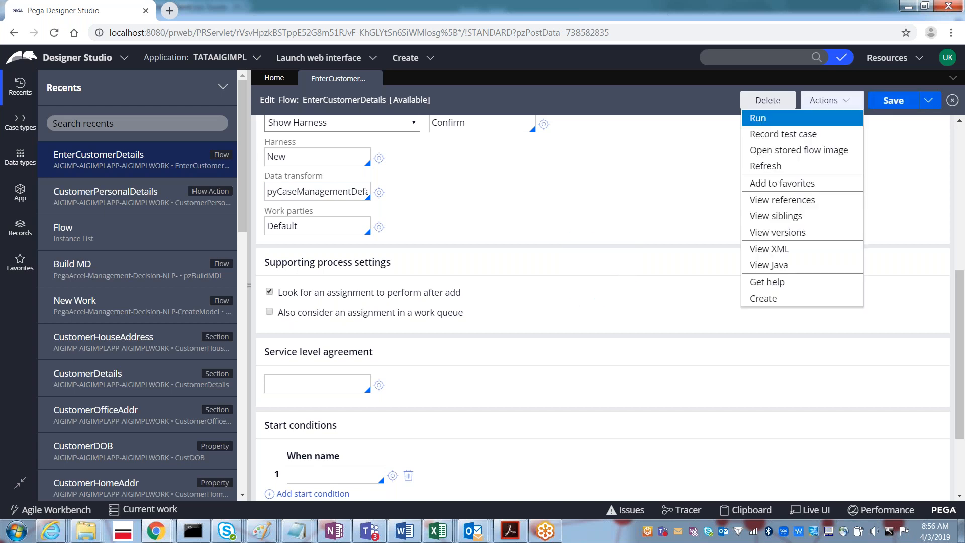
left_click(786, 122)
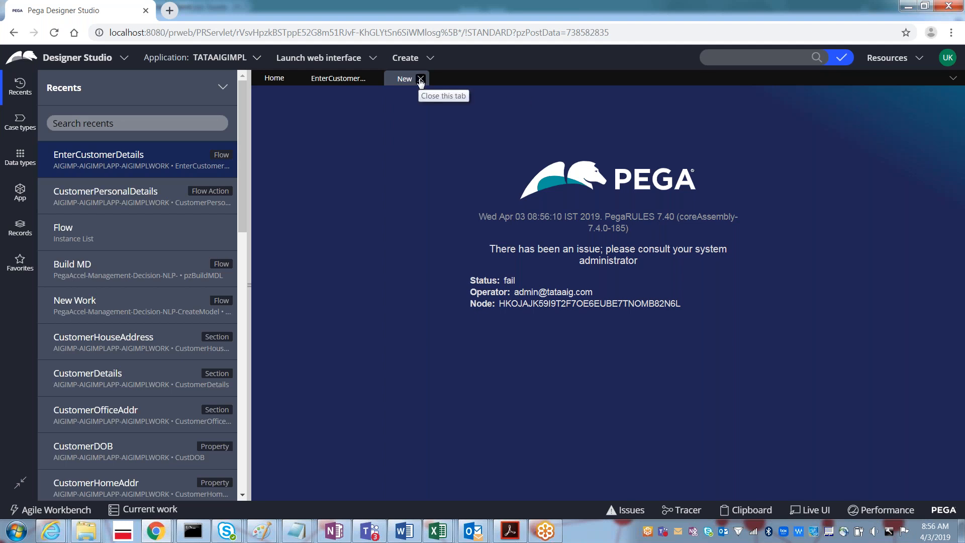
left_click(421, 80)
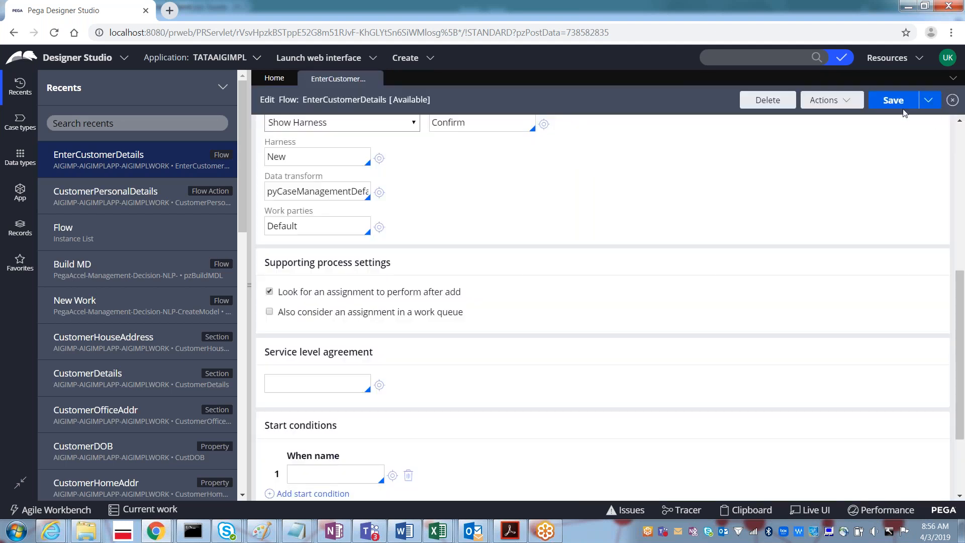
- Enable 'Creates a new work object' under Start settings and save, getting the invalid-transform error
key("ctrl+s")
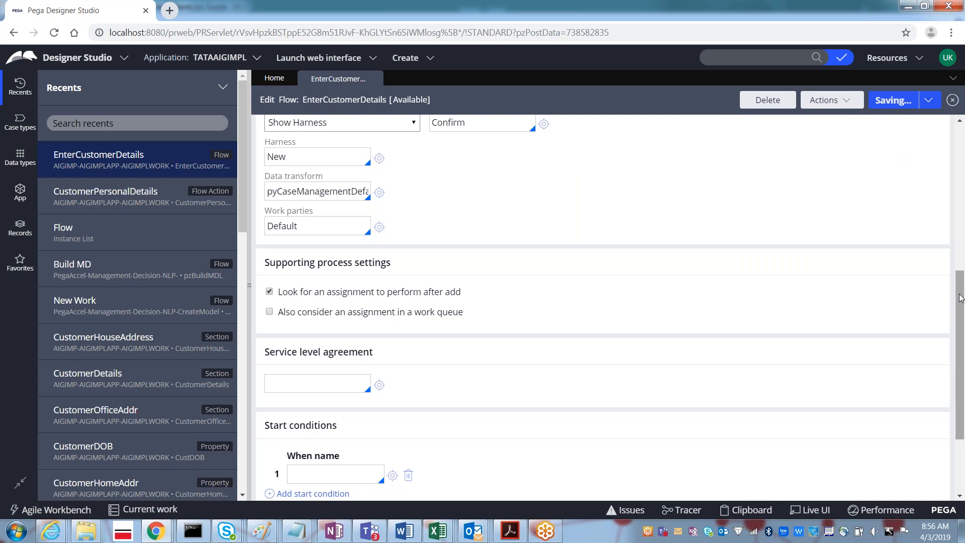
left_click_drag(957, 272, 961, 119)
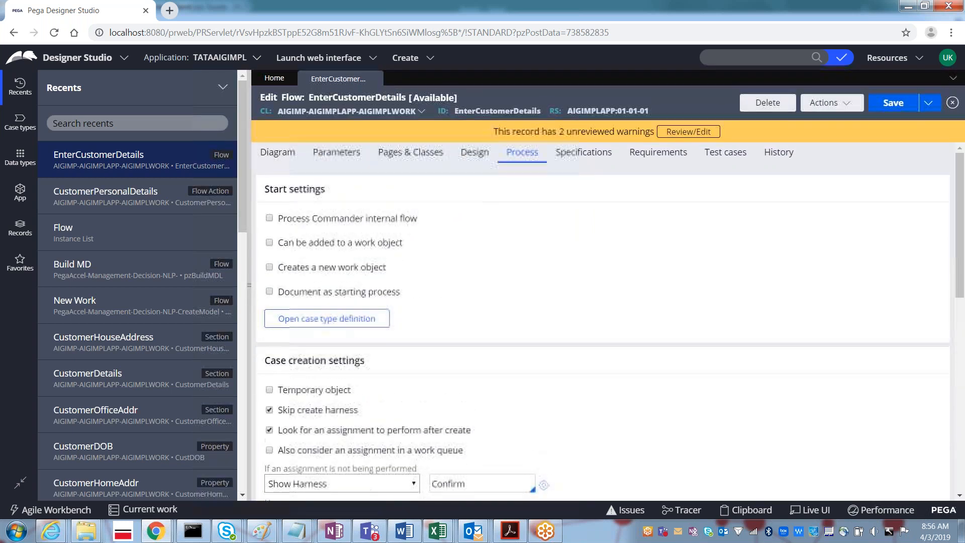
left_click(270, 268)
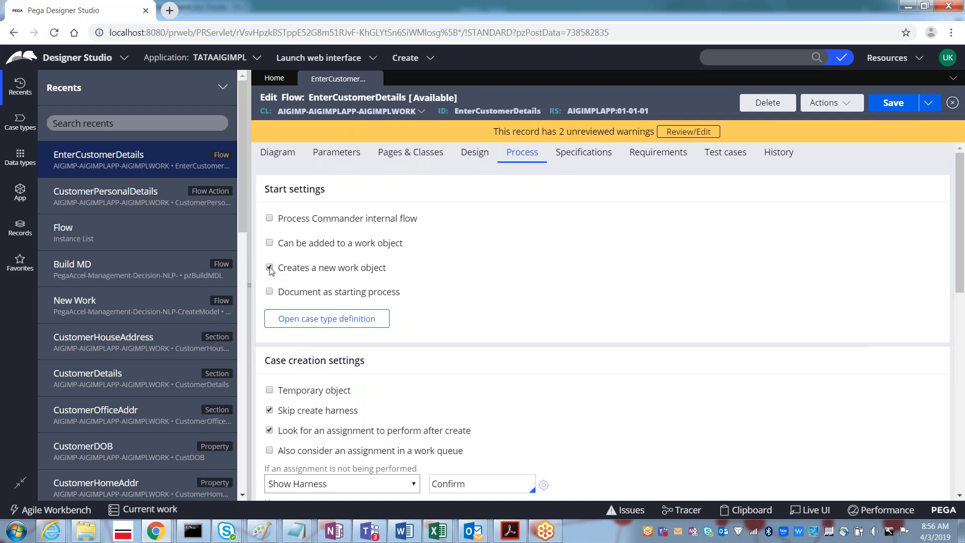
left_click(891, 104)
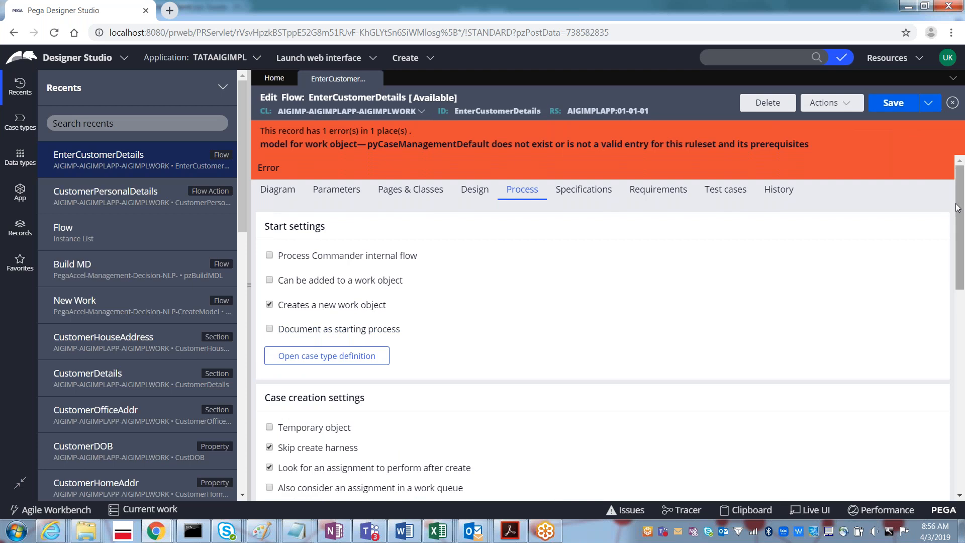
left_click_drag(957, 208, 950, 280)
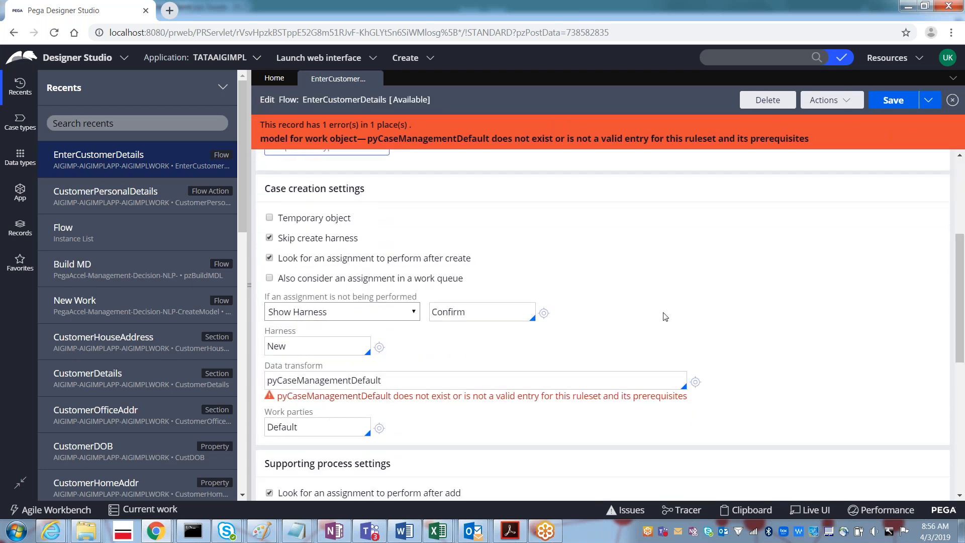
- Empty the Data transform, replace Work parties 'Default' with pyCaseManagementDefault, and save
left_click(394, 382)
key("ctrl+a")
key("ctrl+c")
key("BackSpace")
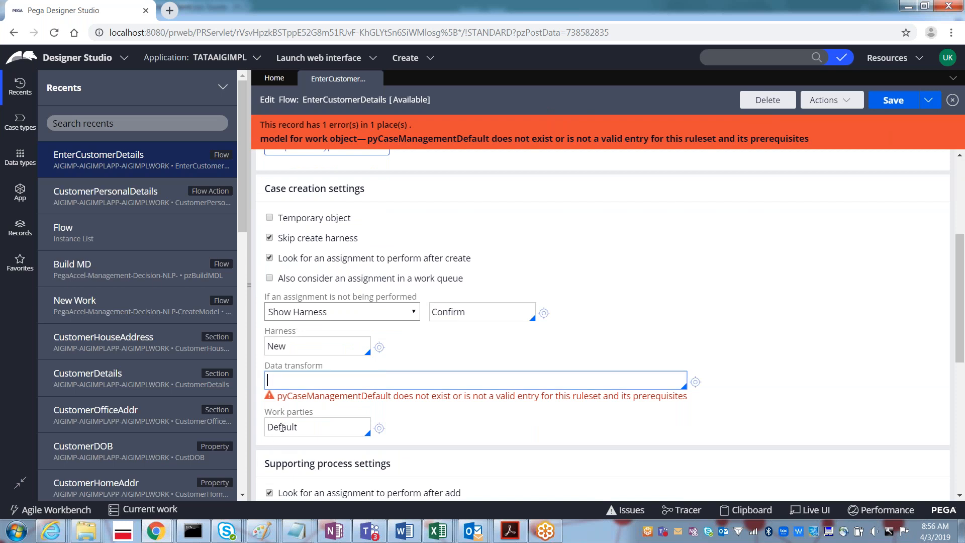
double_click(282, 427)
key("ctrl+v")
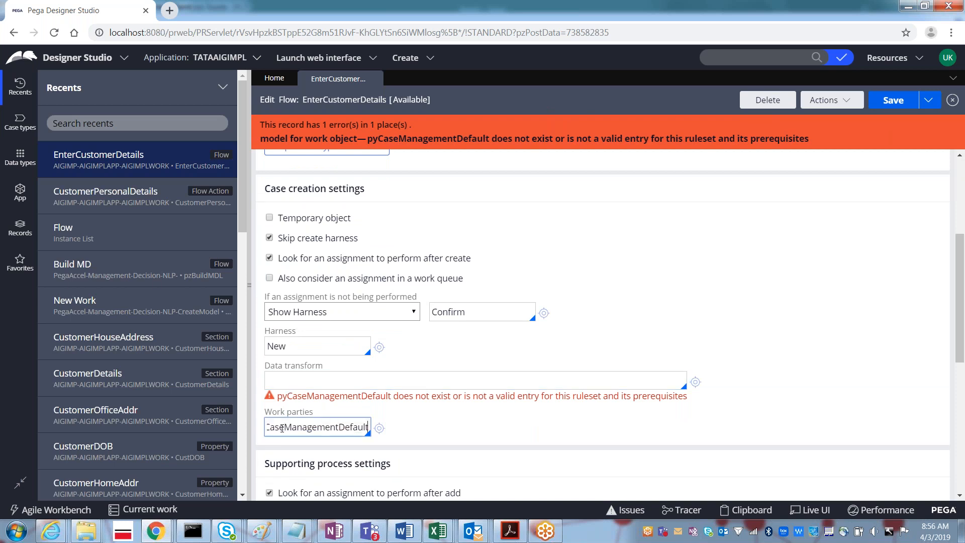
left_click(897, 101)
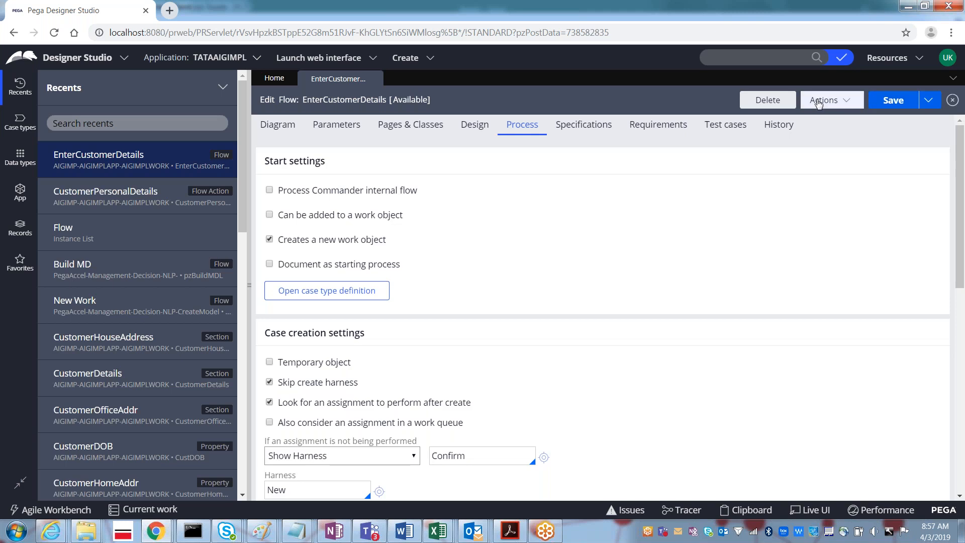
- Run the flow to create case C-84, then switch back to the EnterCustomerDetails tab
left_click(818, 102)
left_click(876, 120)
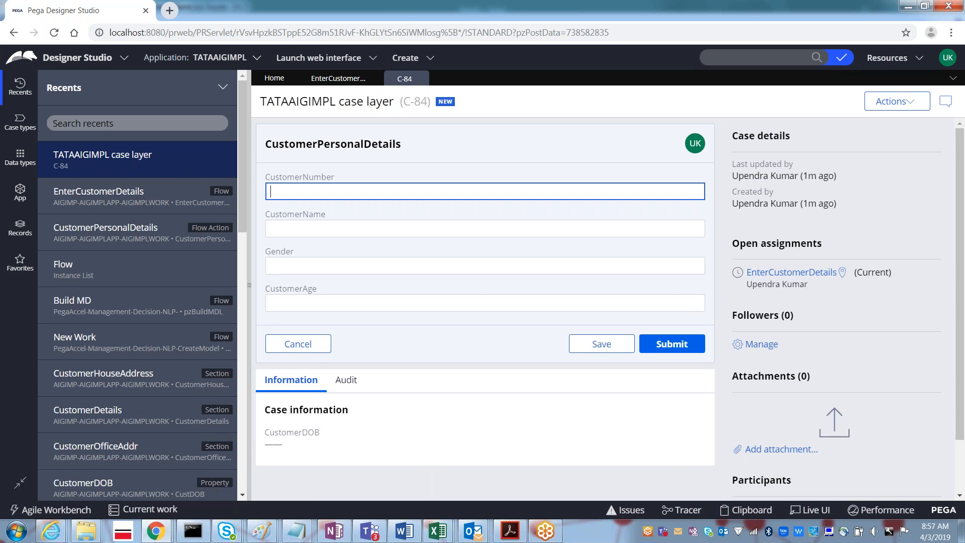
left_click(347, 79)
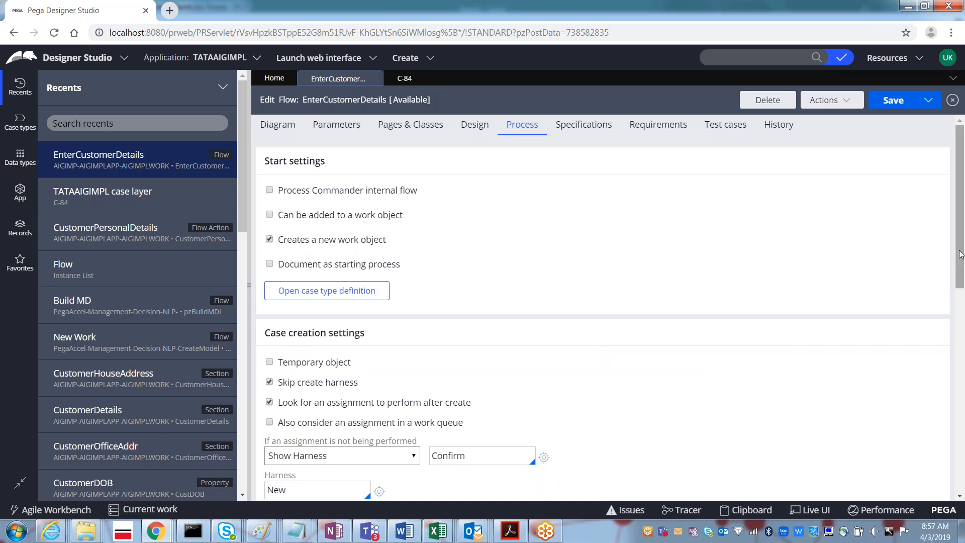
- Restore pyCaseManagementDefault as the flow's work parties value and save the flow
scroll(961, 303, "down", 4)
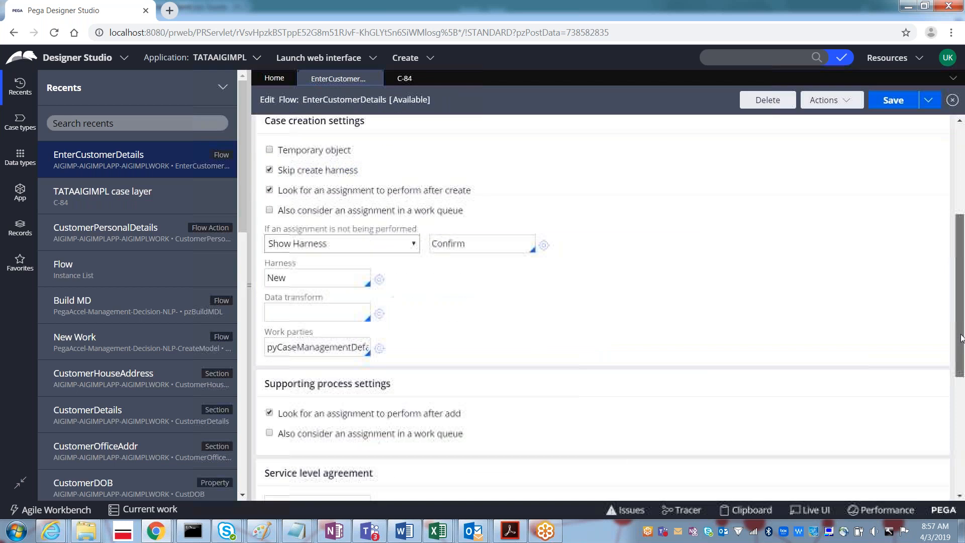
double_click(308, 347)
key("ctrl+c")
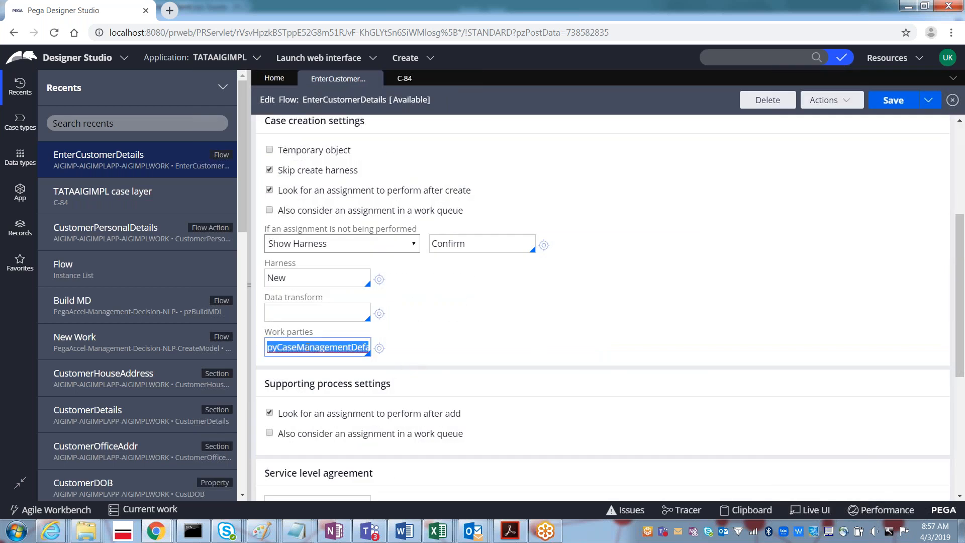
key("BackSpace")
type("pyDefault")
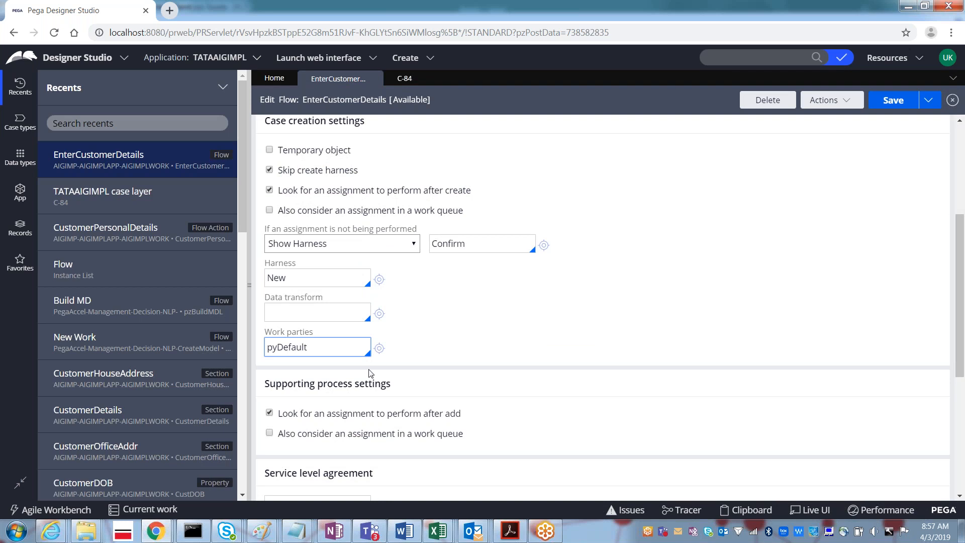
double_click(369, 347)
key("ctrl+v")
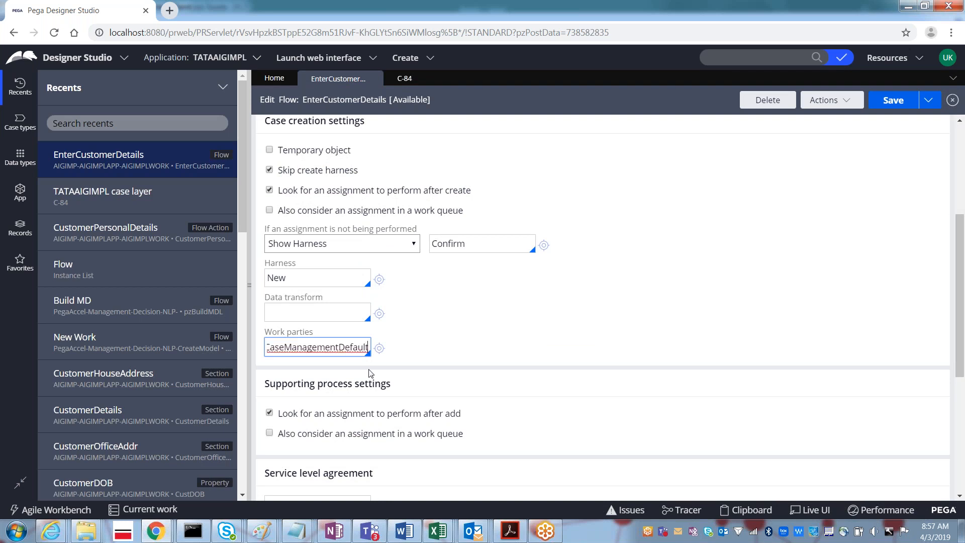
left_click(892, 100)
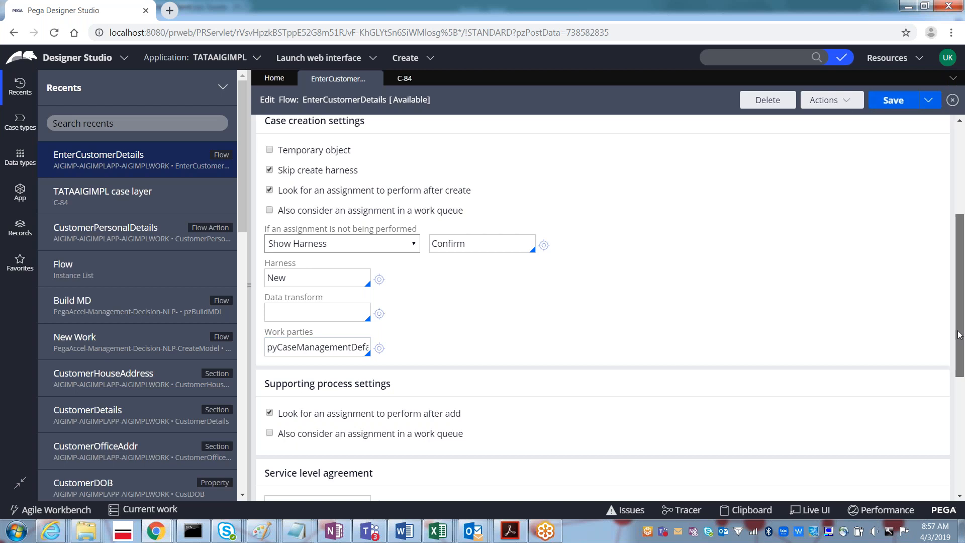
- Save the flow again from the Diagram view and return to case C-84
left_click_drag(960, 353, 962, 265)
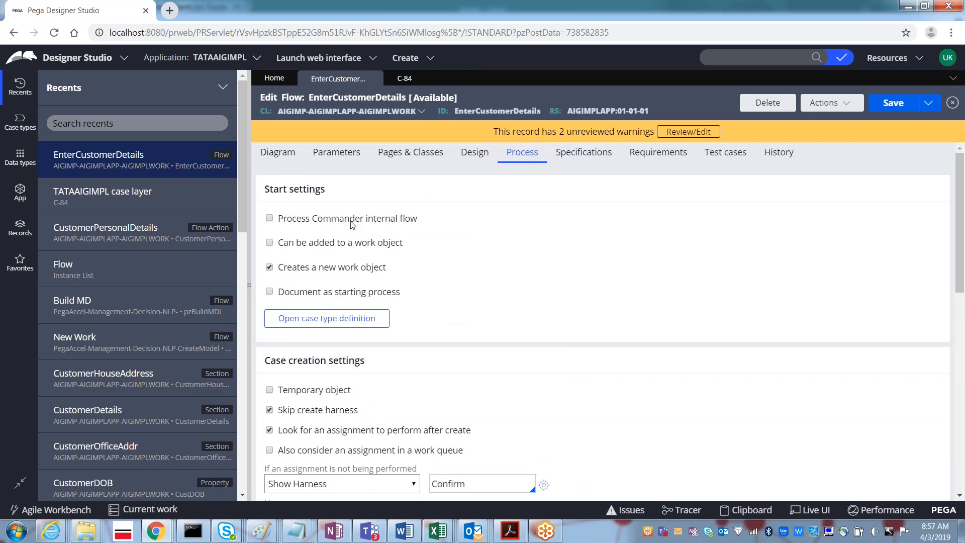
left_click(271, 158)
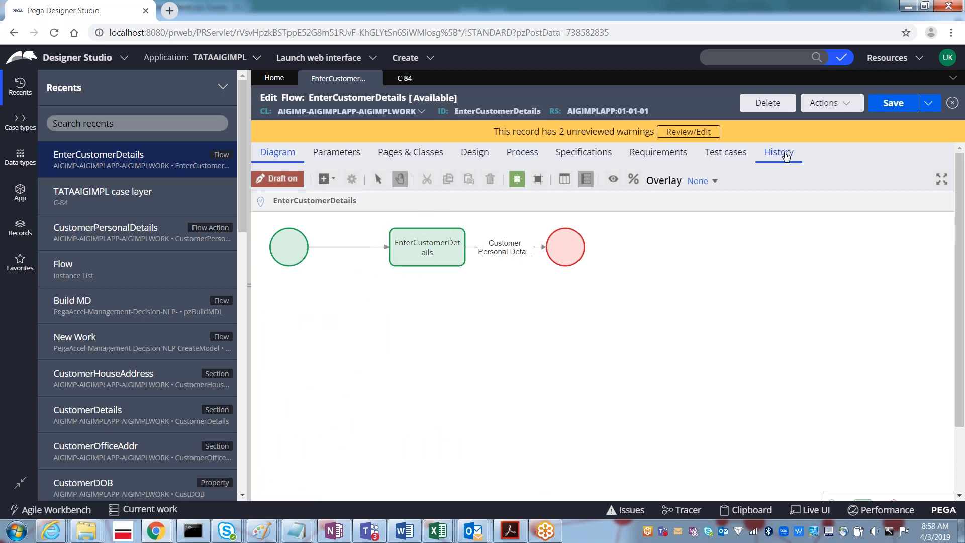
left_click(893, 103)
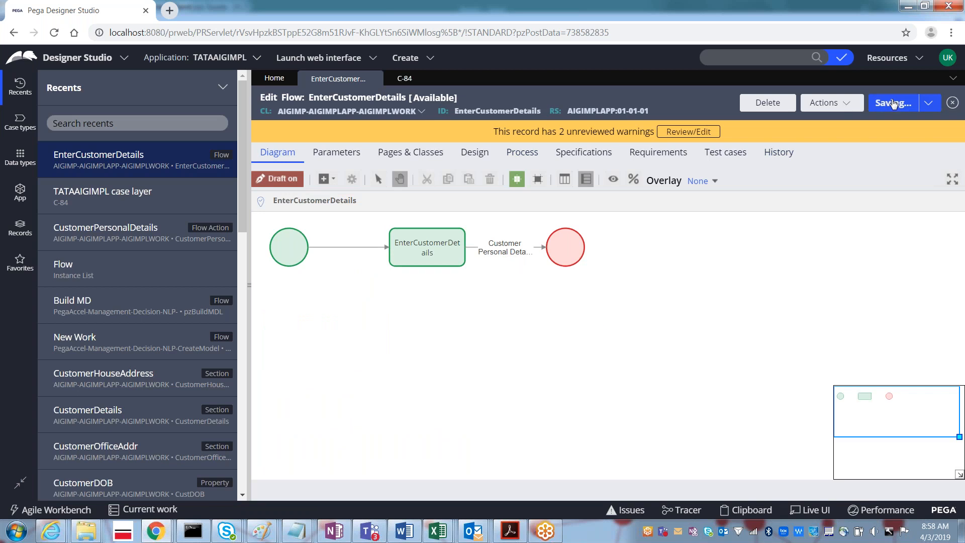
left_click(404, 79)
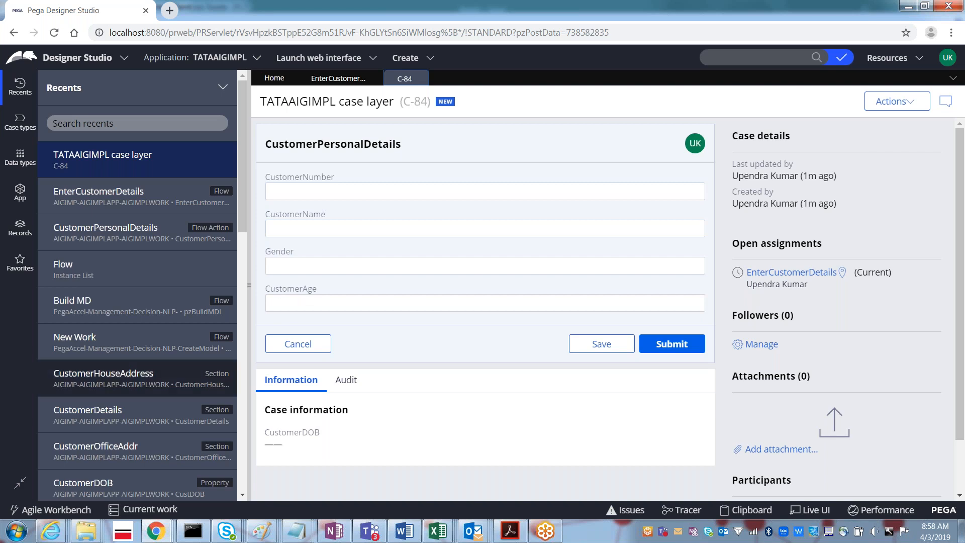
- Review the CustomerHouseAddress and CustomerOfficeAddr sections, then go back to the EnterCustomerDetails flow
left_click(96, 377)
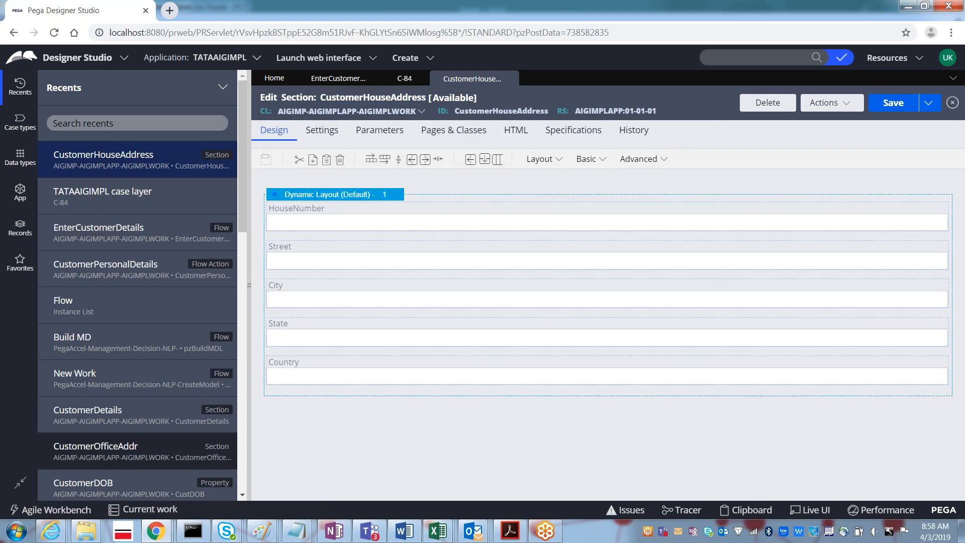
left_click(97, 447)
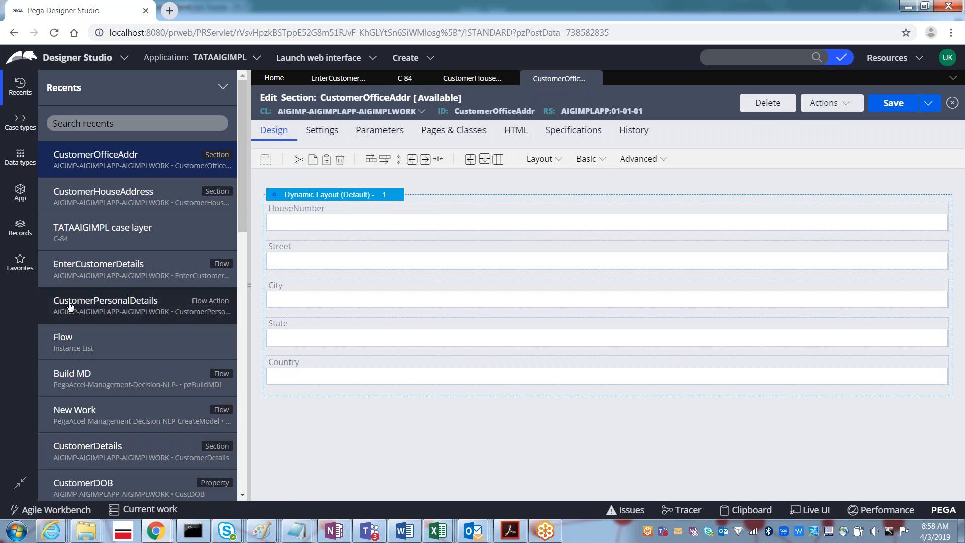
left_click(336, 84)
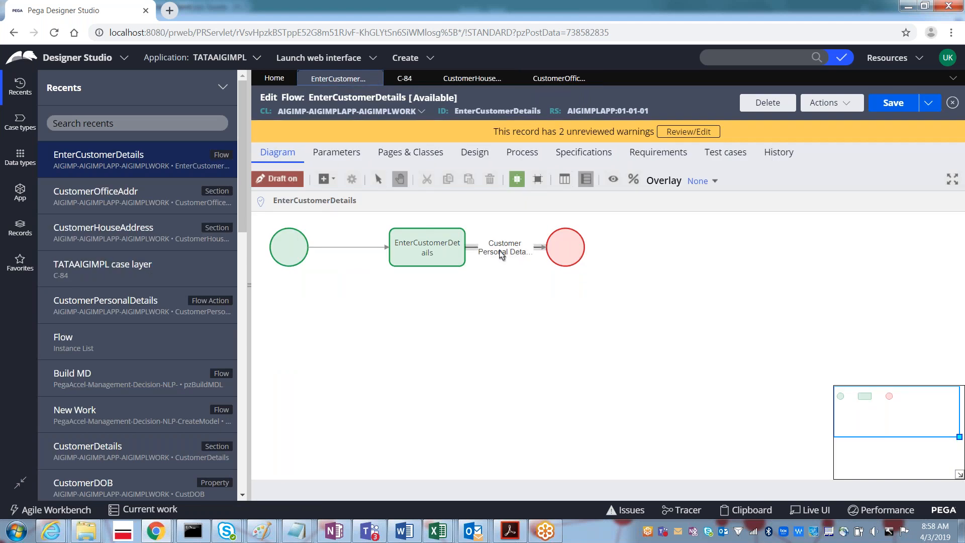
- Open the CustomerPersonalDetails flow action and its CustomerDetails section, then switch to the Paint sketch
left_click(111, 309)
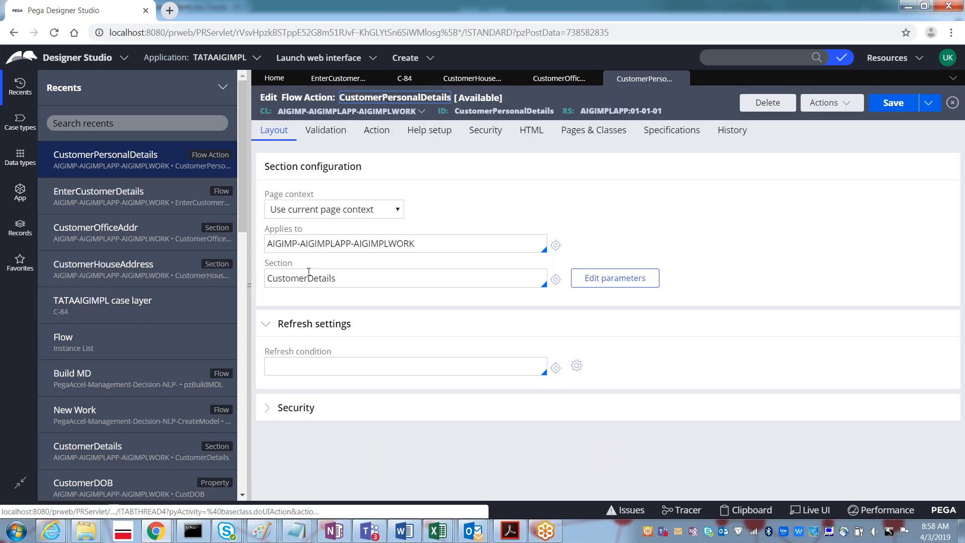
left_click(309, 278)
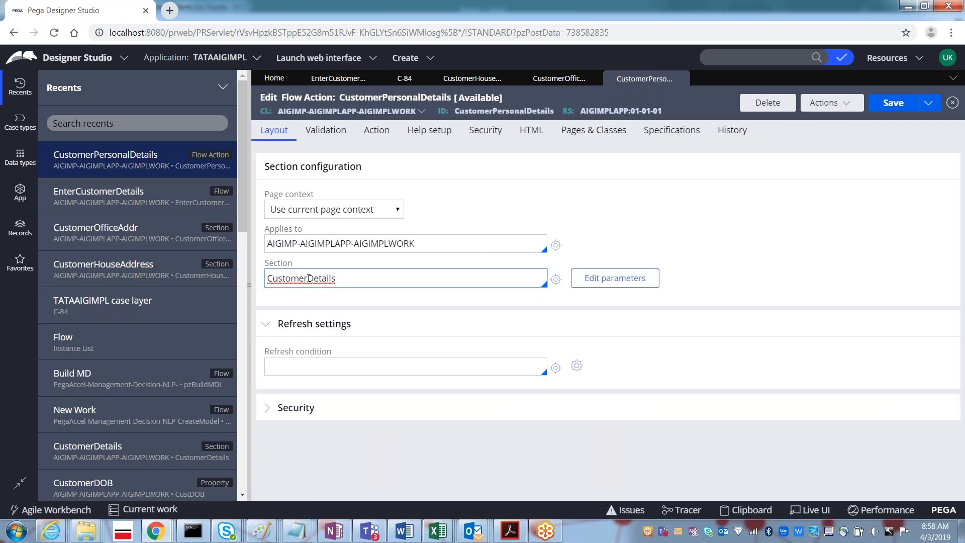
left_click(75, 453)
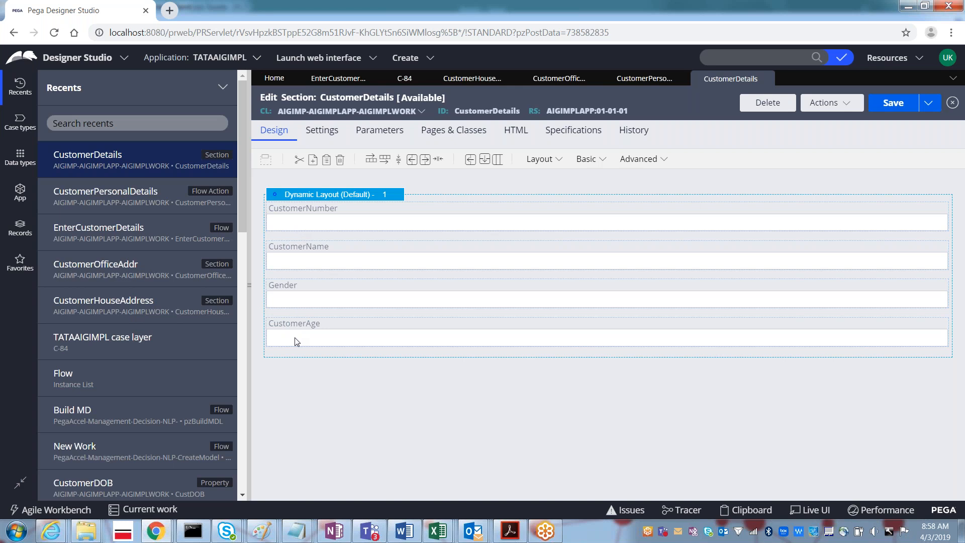
key("alt+Tab")
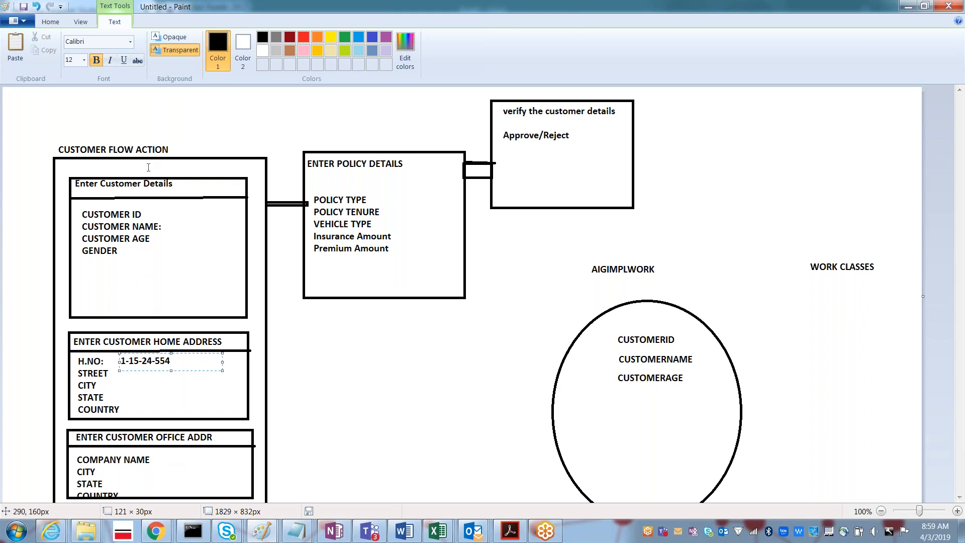
key("alt+Tab")
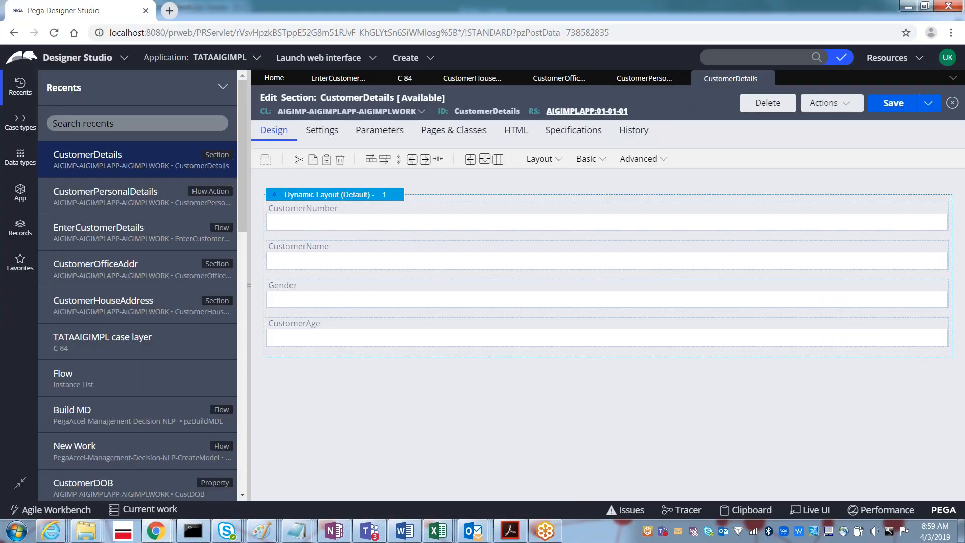
left_click(641, 80)
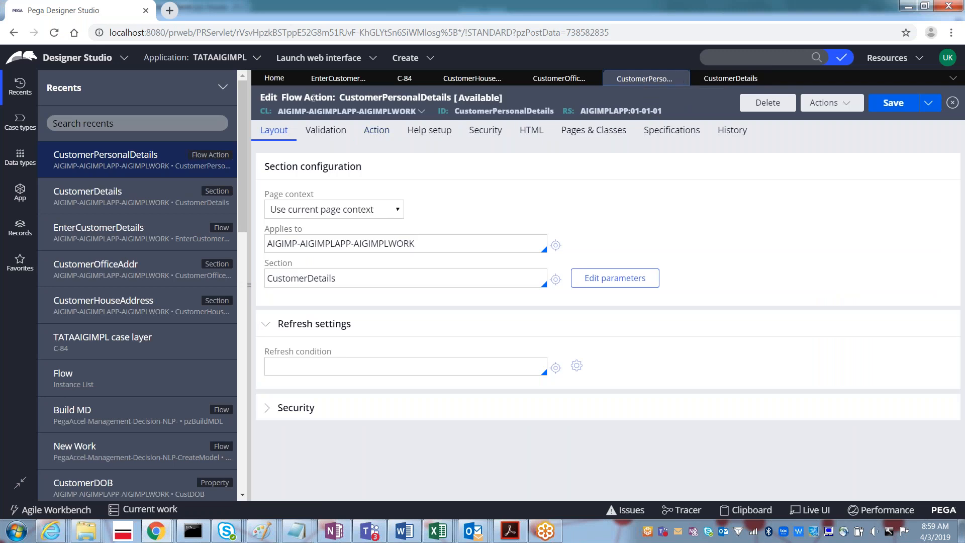
triple_click(287, 278)
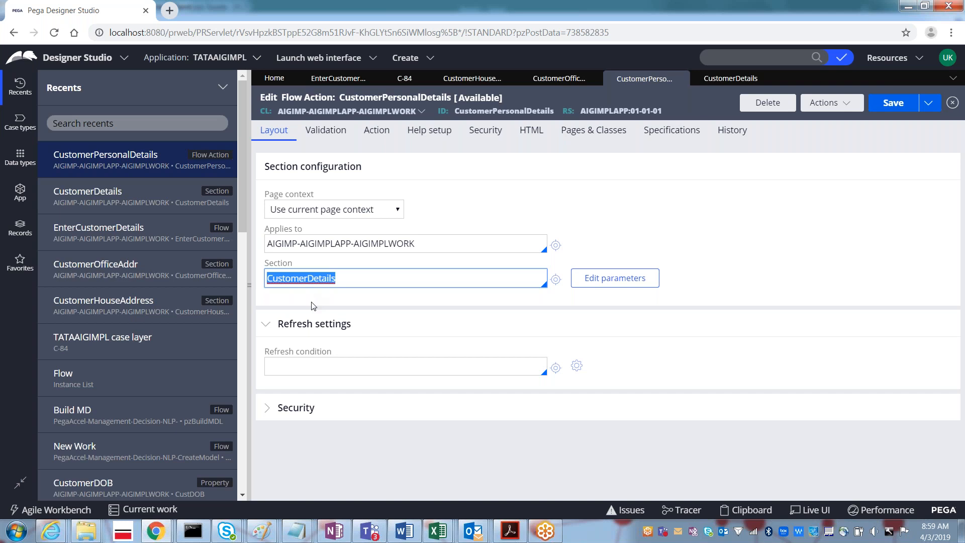
key("alt+Tab")
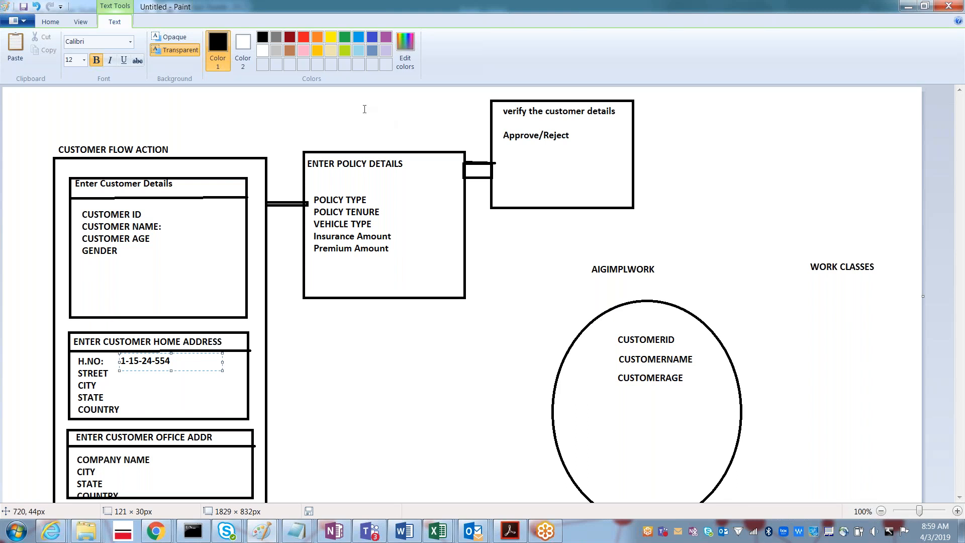
- Draw a large rectangle in Paint enclosing the customer detail boxes
left_click(49, 24)
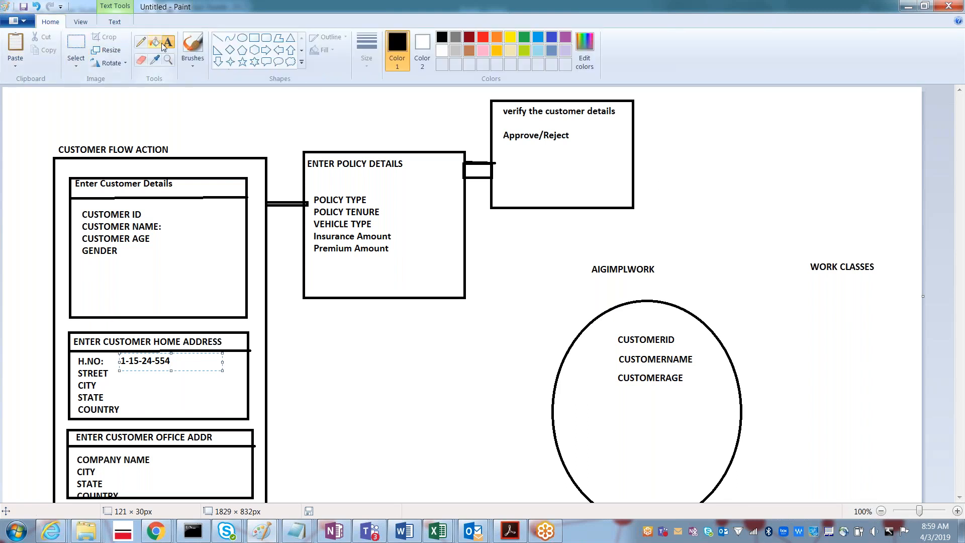
left_click(255, 41)
left_click_drag(63, 165, 257, 505)
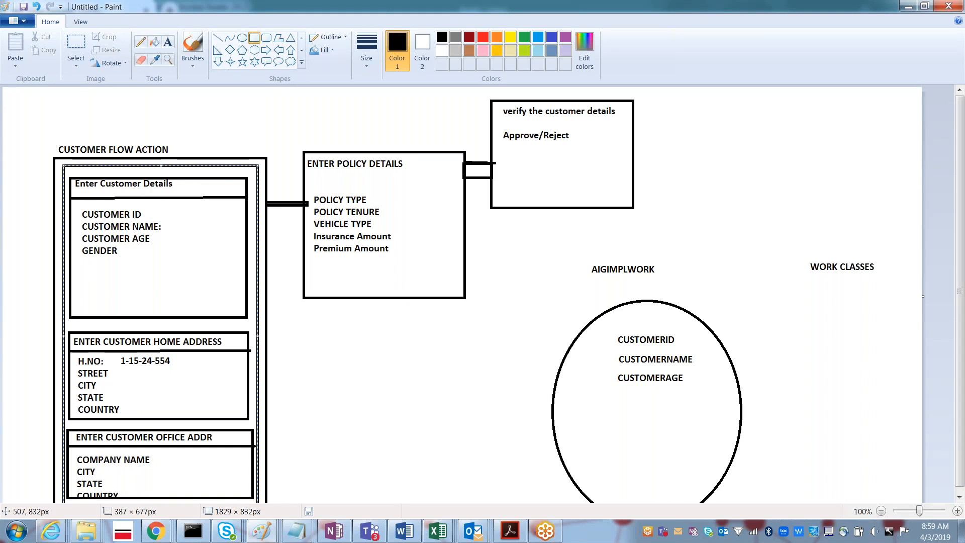
- Add a one-line 'CustomerDetailsContainer' text label beside CUSTOMER FLOW ACTION
left_click(169, 43)
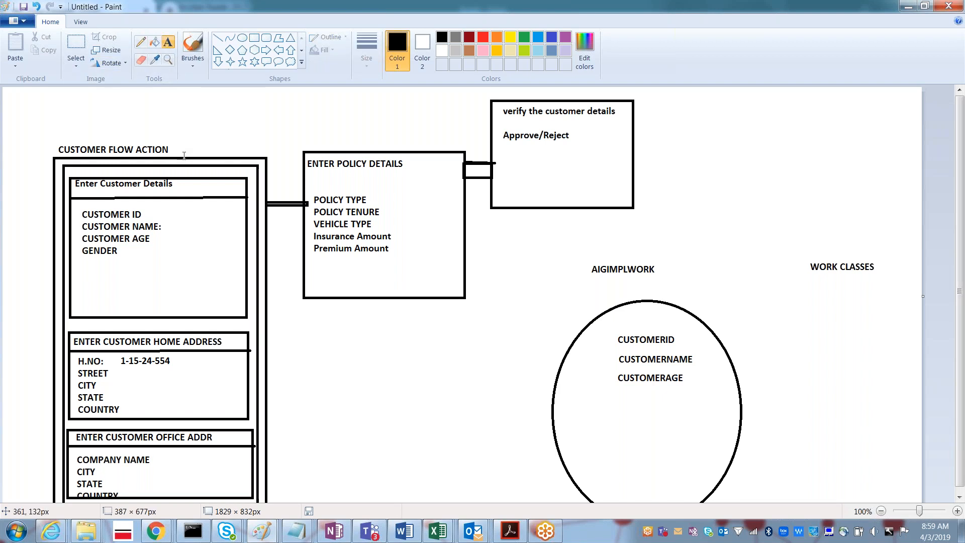
left_click_drag(182, 153, 285, 167)
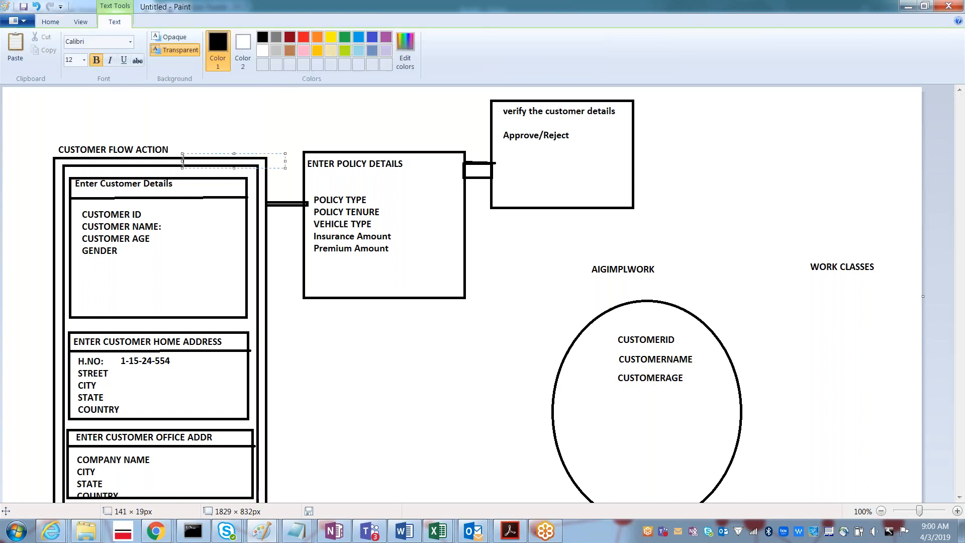
left_click(234, 123)
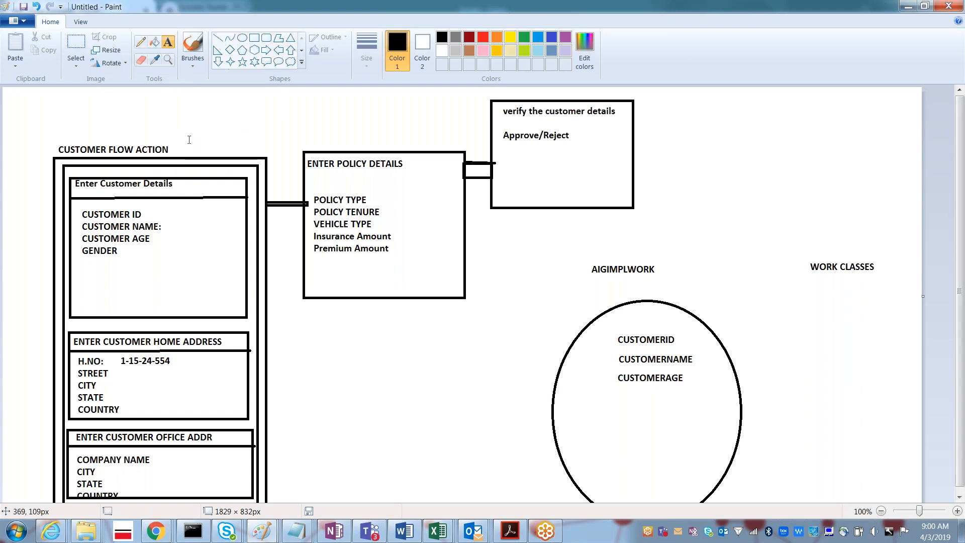
left_click_drag(190, 143, 275, 168)
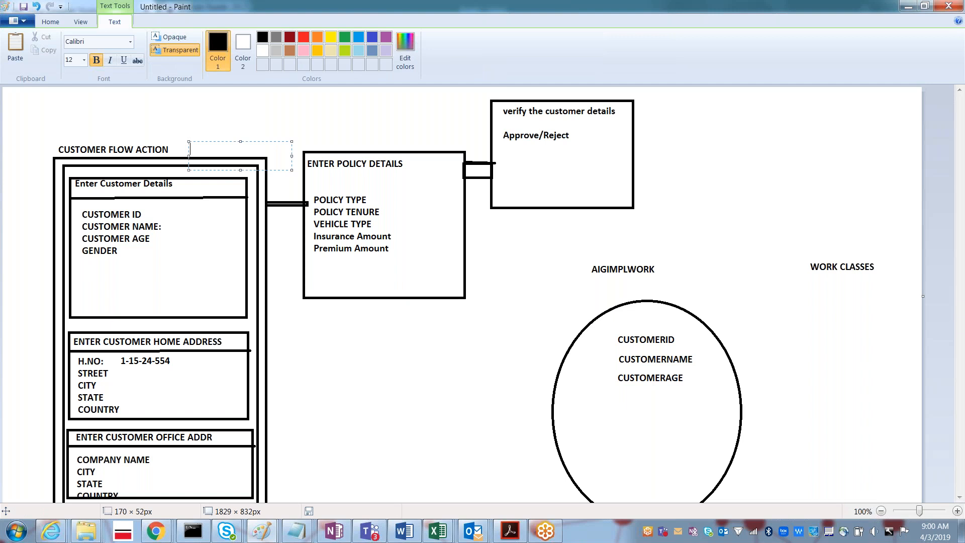
type("CustomerDetailsContainer")
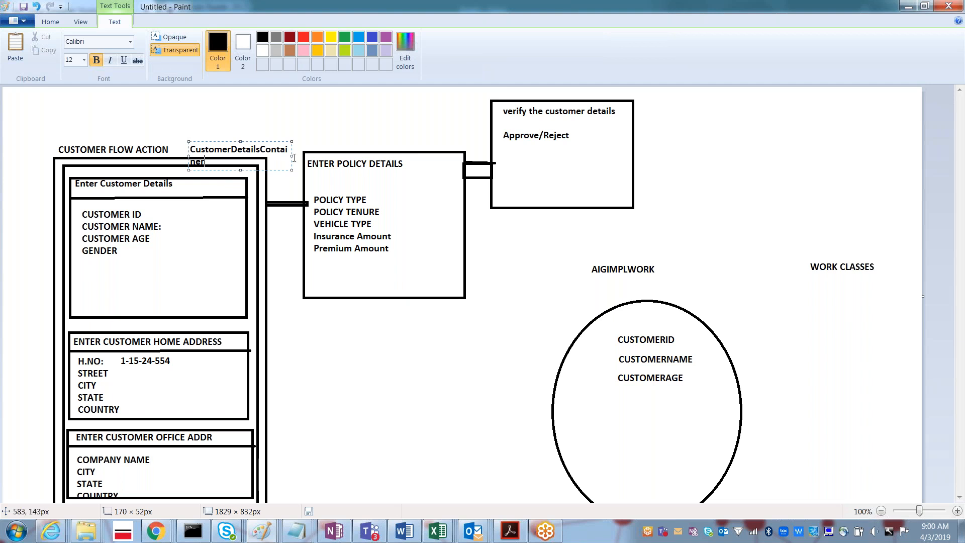
left_click_drag(292, 155, 304, 156)
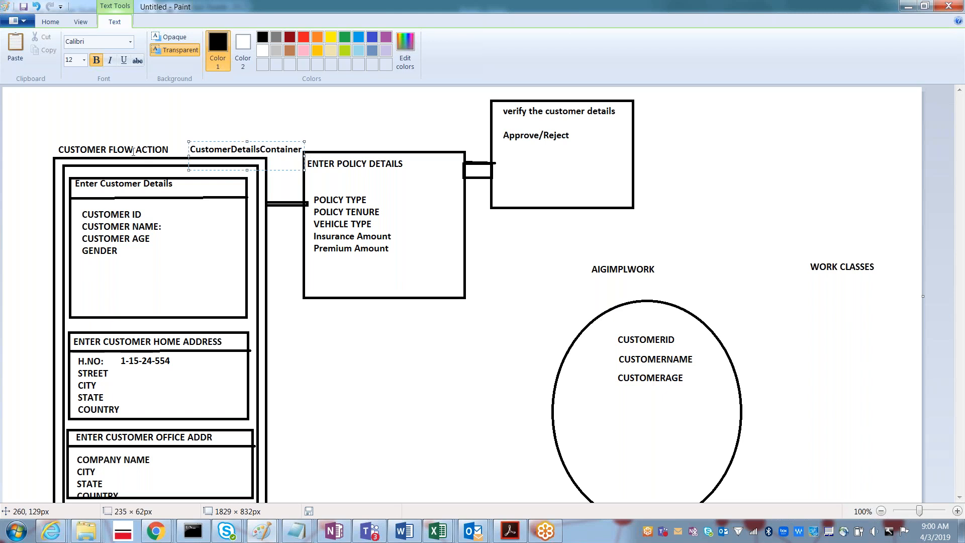
key("alt+Tab")
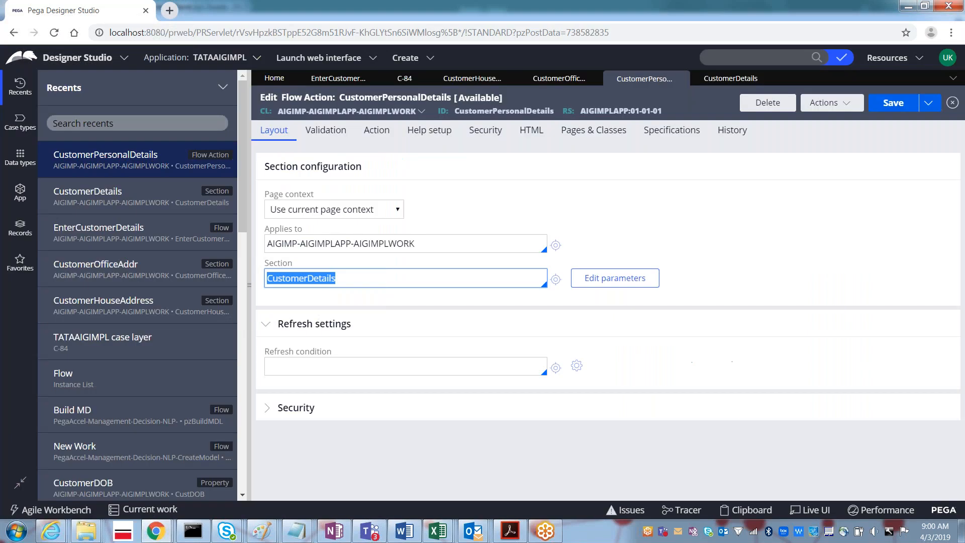
- Create a Section labelled CustomerDetailsContainer from the App Explorer's User Interface rules and open it
left_click(21, 195)
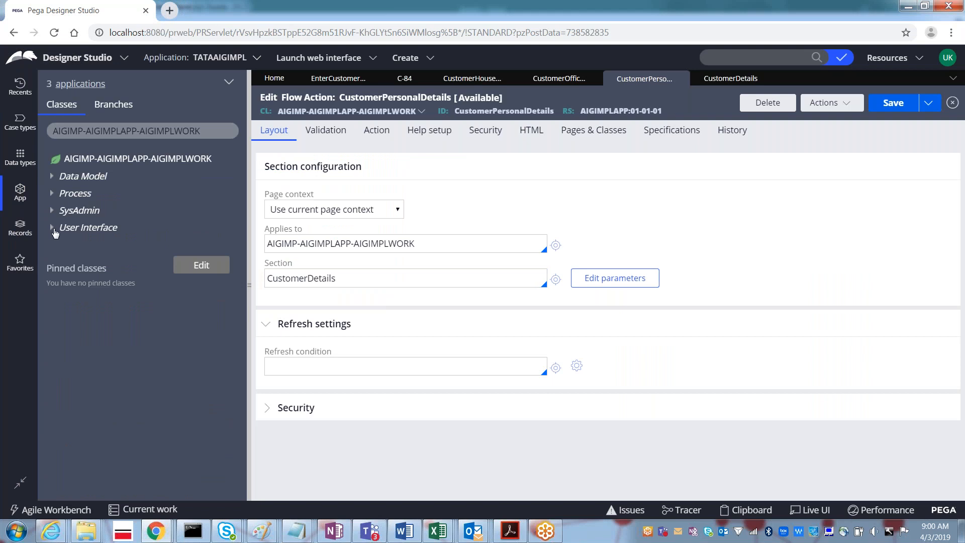
left_click(56, 233)
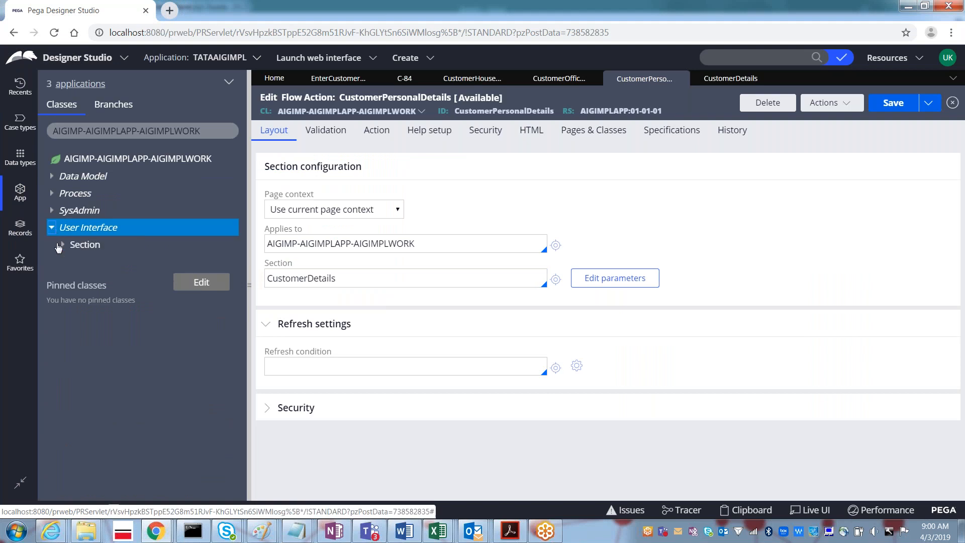
left_click(63, 245)
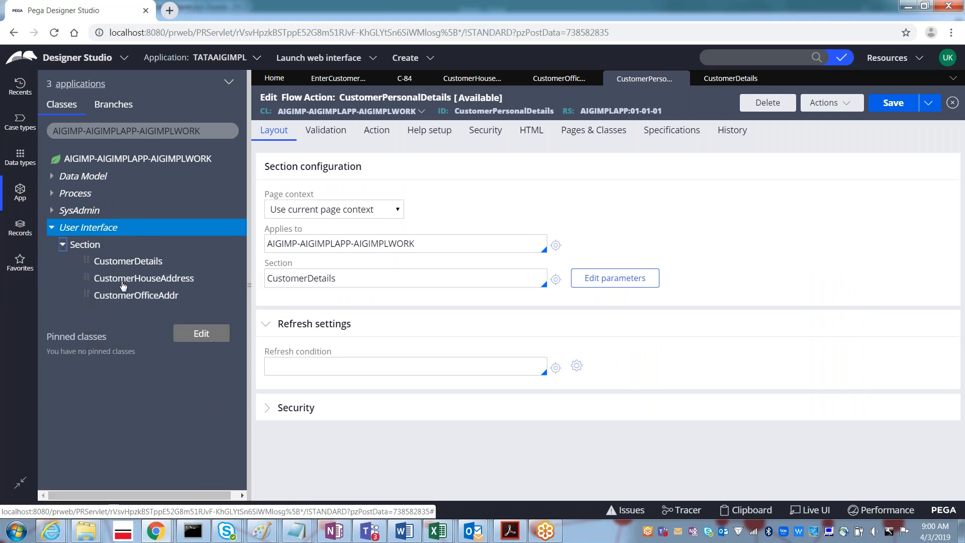
left_click(89, 249)
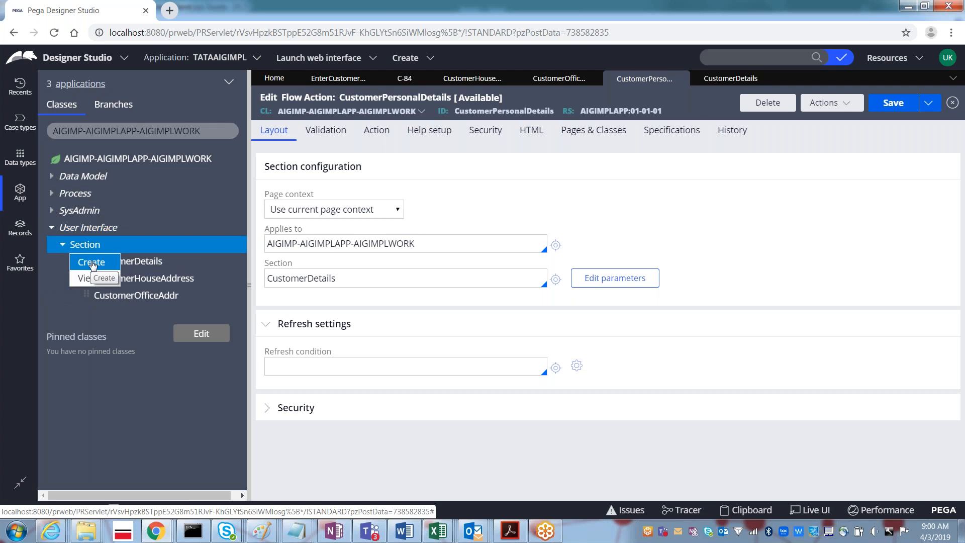
left_click(92, 264)
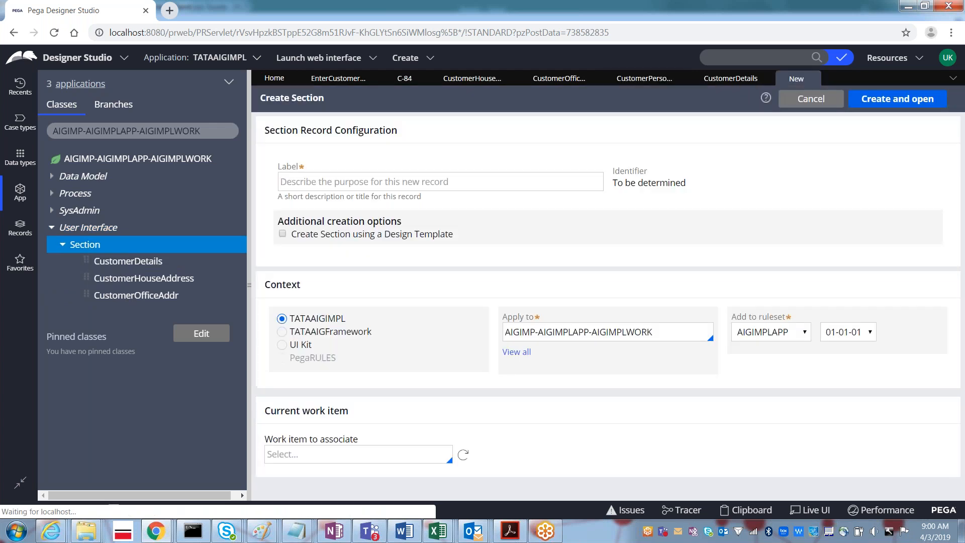
left_click(297, 184)
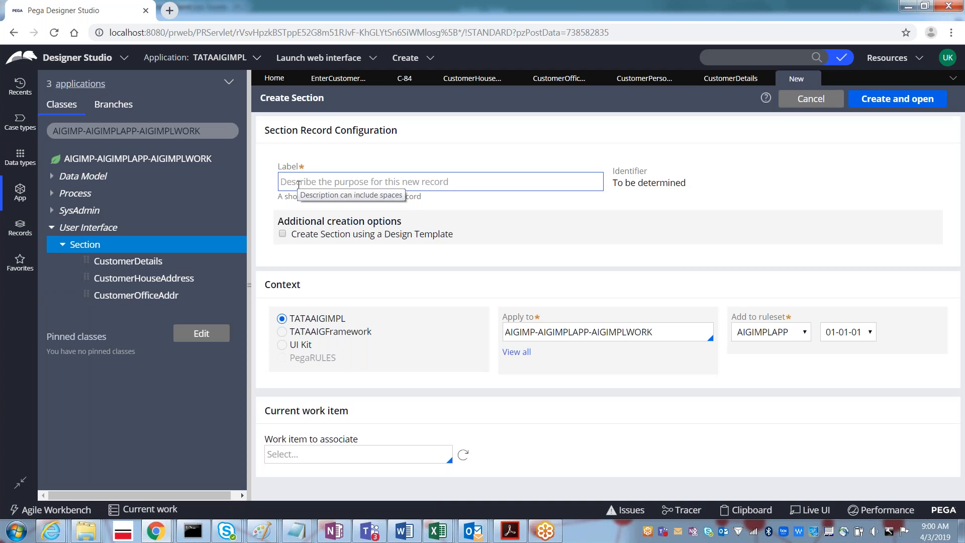
type("Customer")
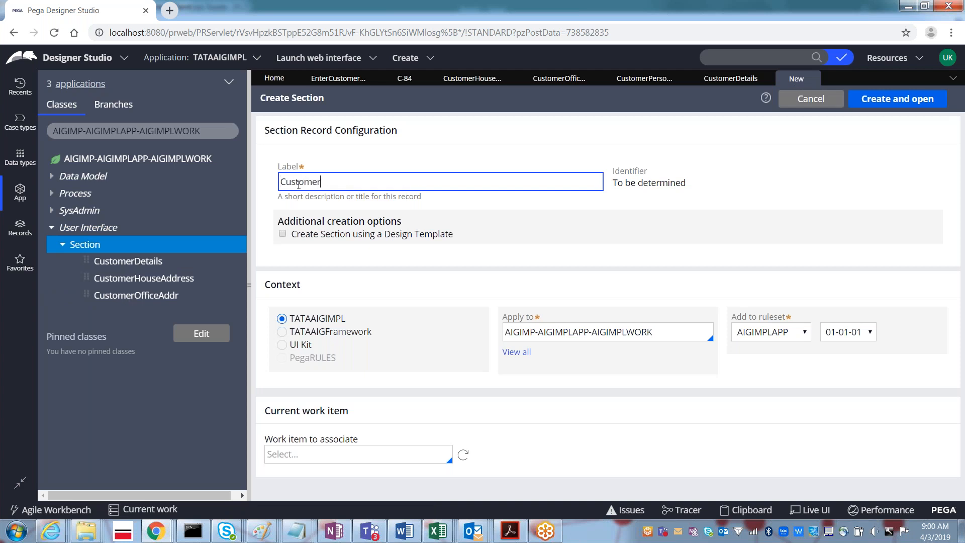
type("DetailsContainer")
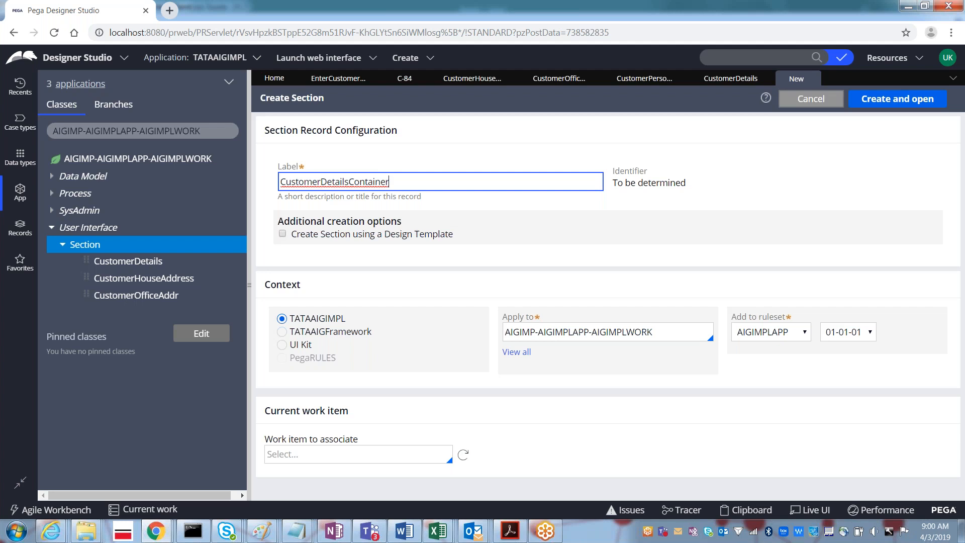
left_click(893, 104)
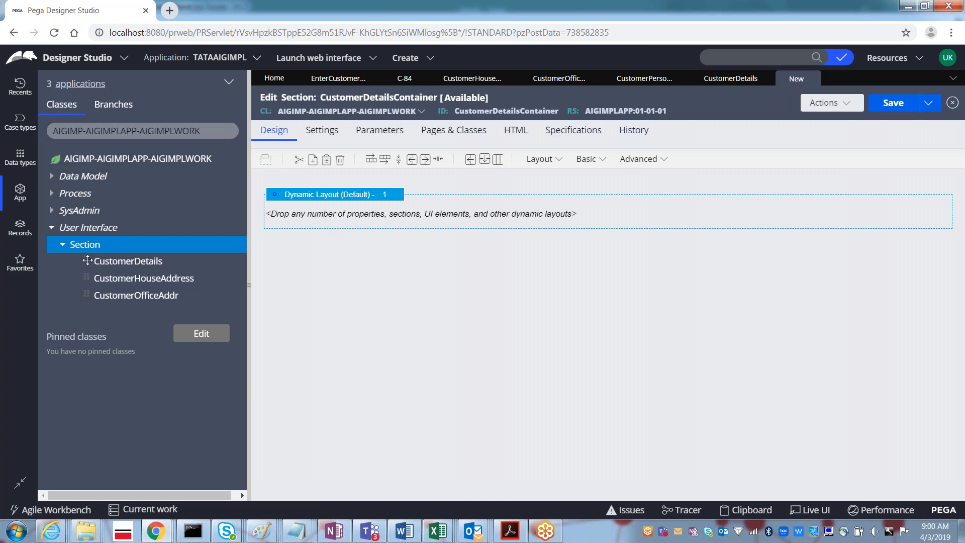
- Add the CustomerDetails fields, house address fields and CustomerOfficeAddr section to the container, then save
left_click_drag(87, 260, 311, 211)
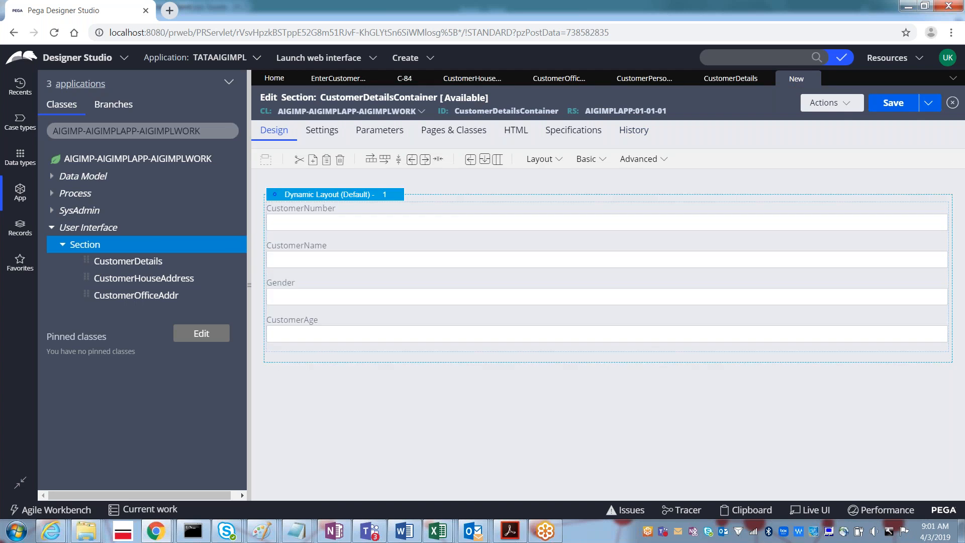
left_click_drag(272, 313, 324, 369)
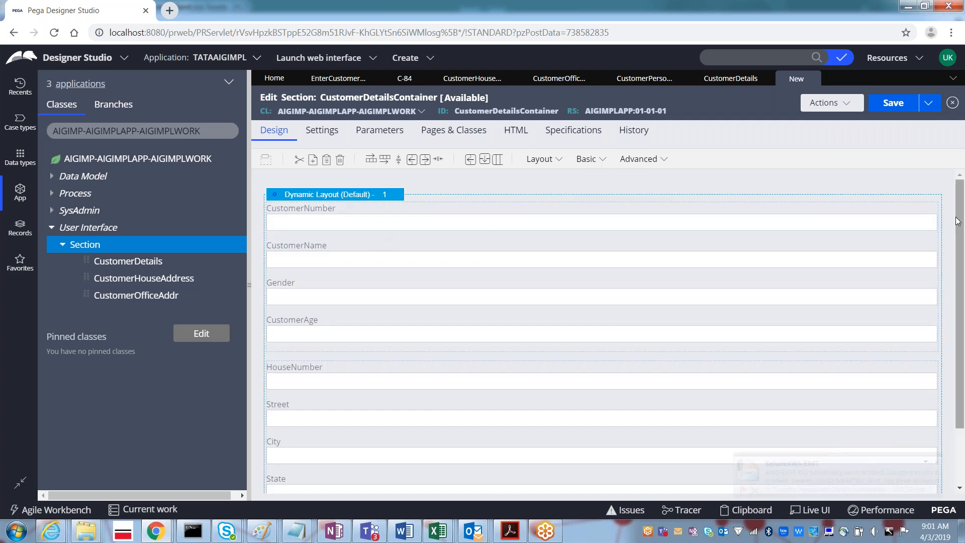
scroll(960, 301, "down", 2)
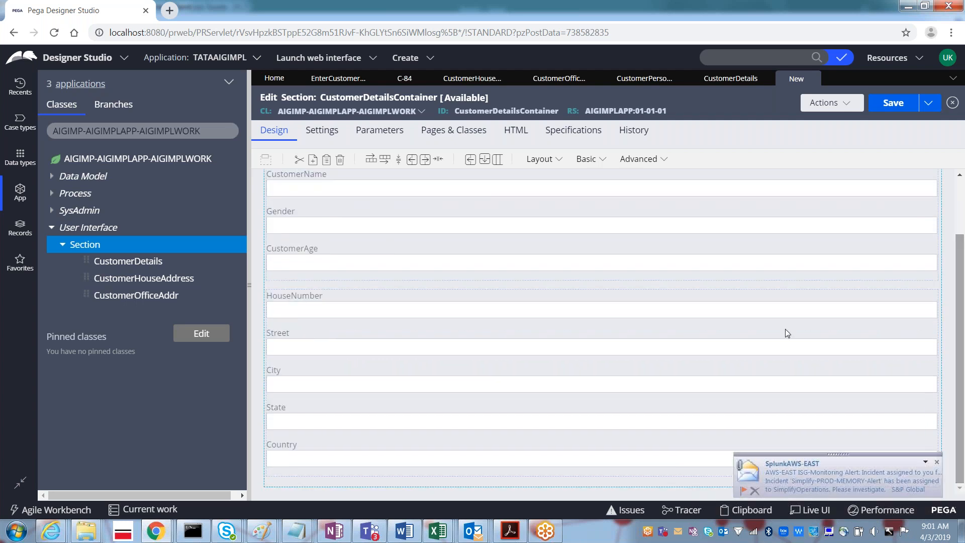
left_click_drag(88, 293, 285, 483)
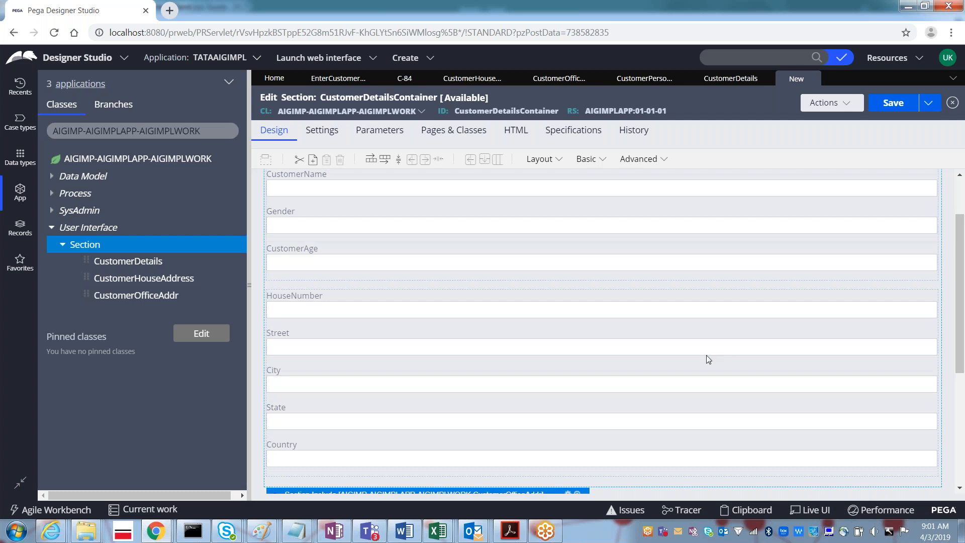
scroll(957, 358, "down", 1)
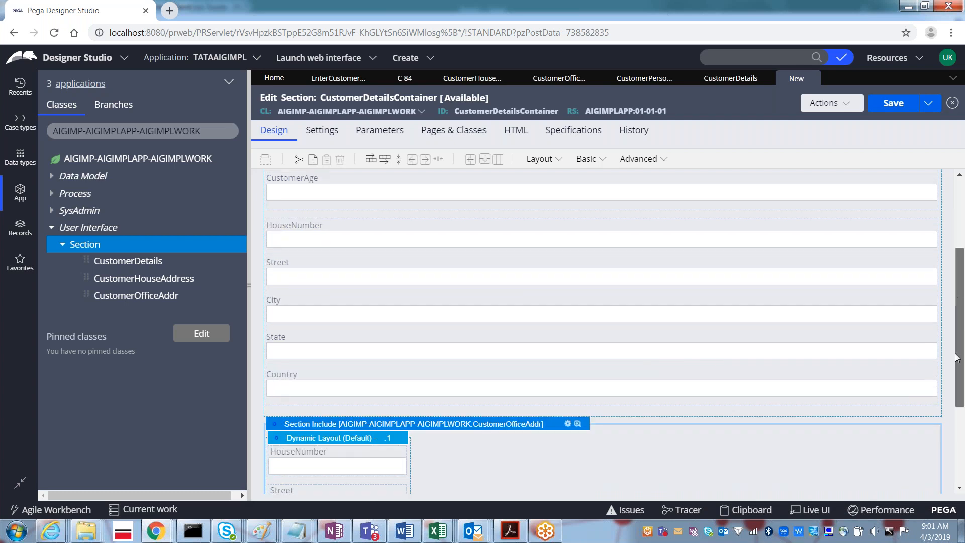
scroll(956, 358, "down", 2)
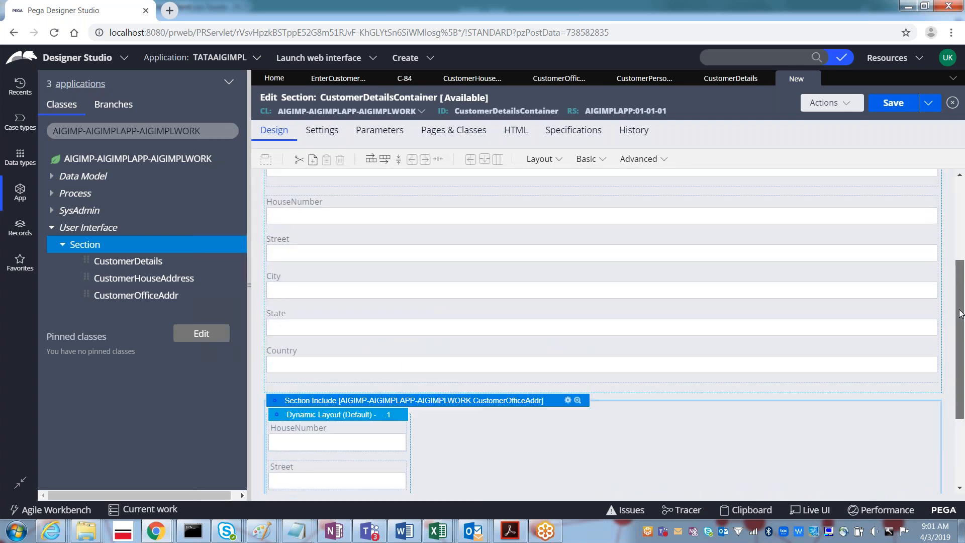
scroll(960, 313, "up", 3)
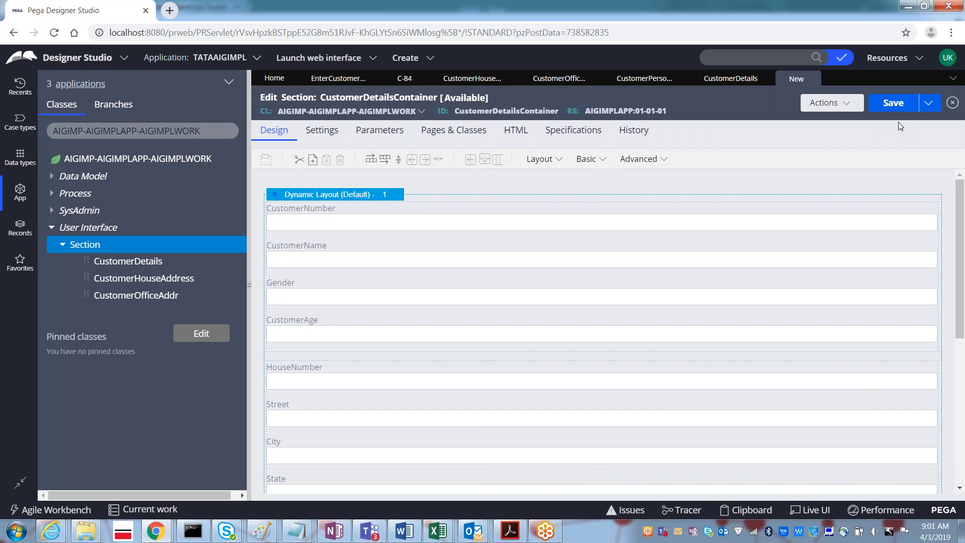
left_click(893, 103)
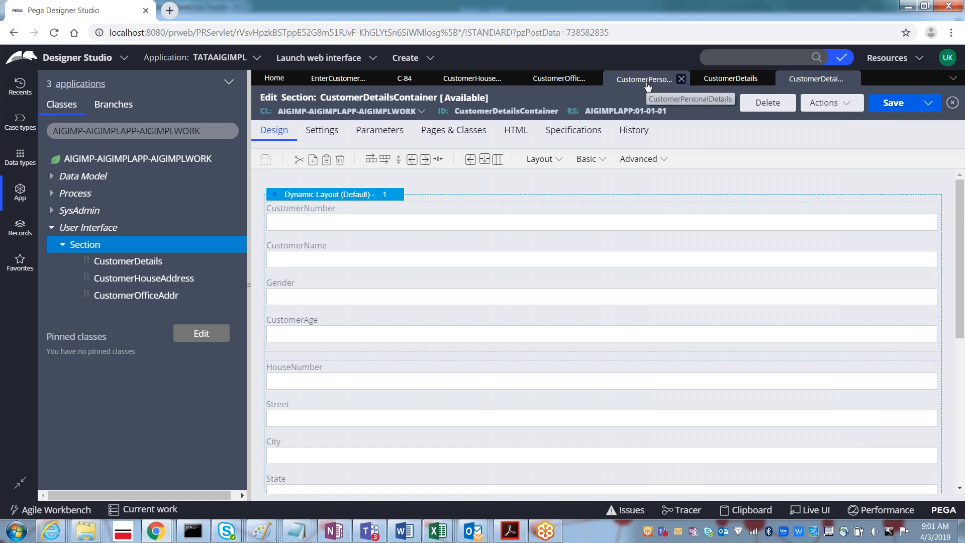
- Replace the flow action's Section value CustomerDetails with CustomerDetailsContainer and save
left_click(649, 83)
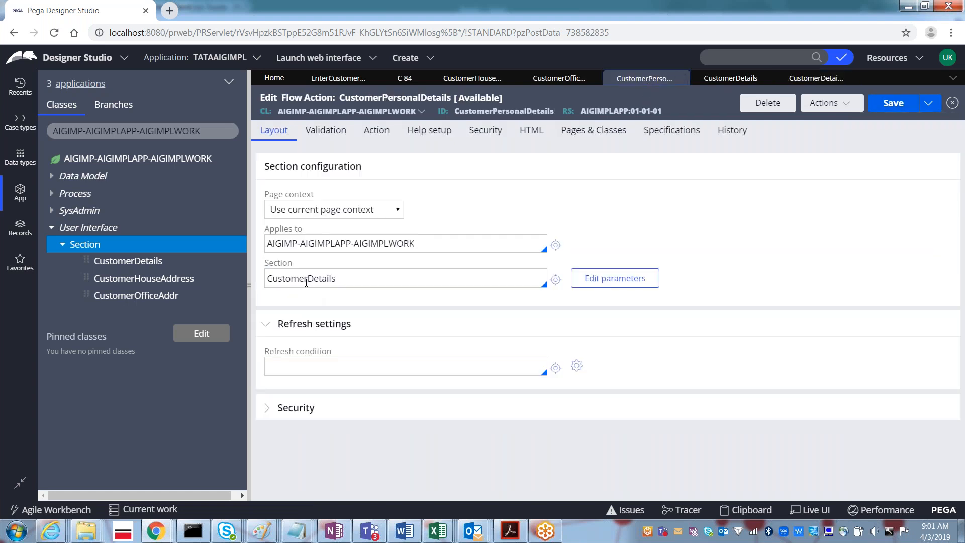
double_click(306, 279)
key("BackSpace")
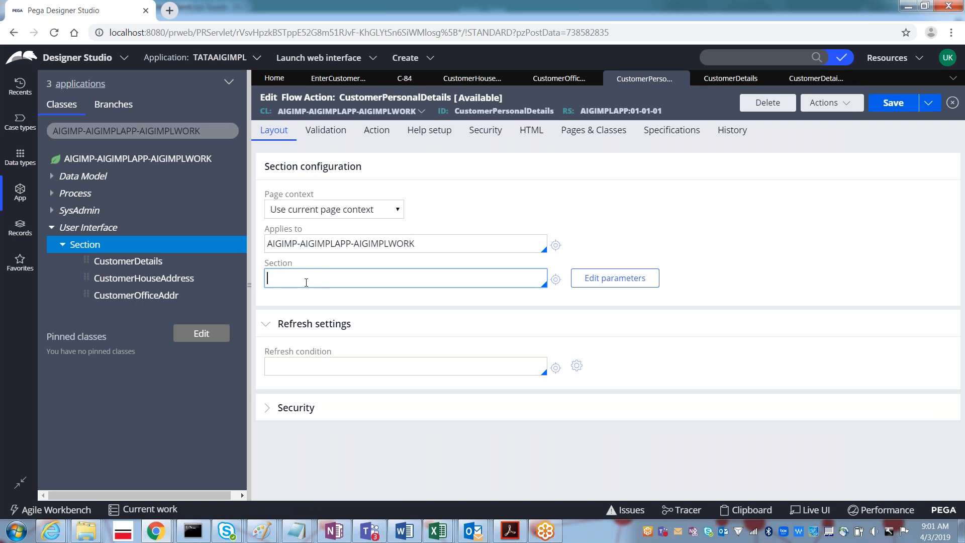
key("Down")
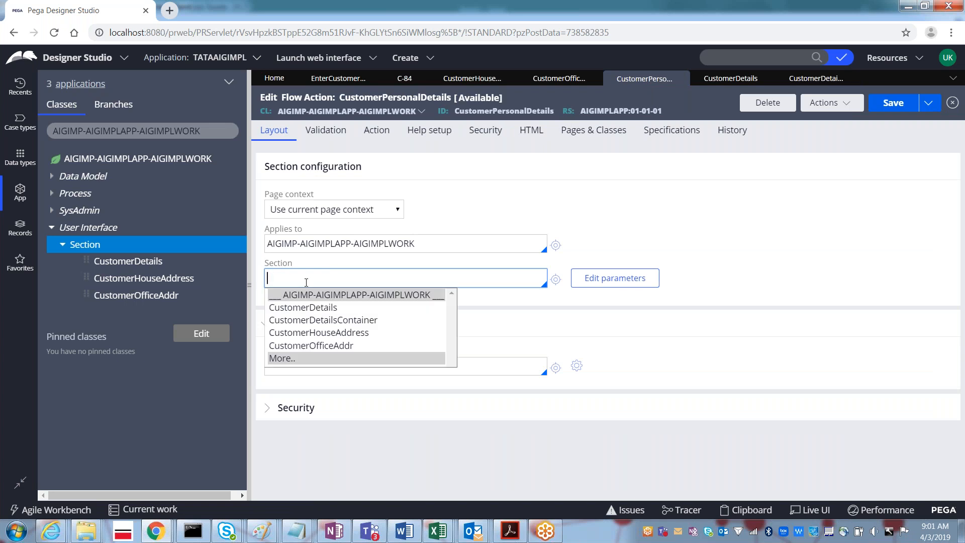
key("Down")
key("Down")
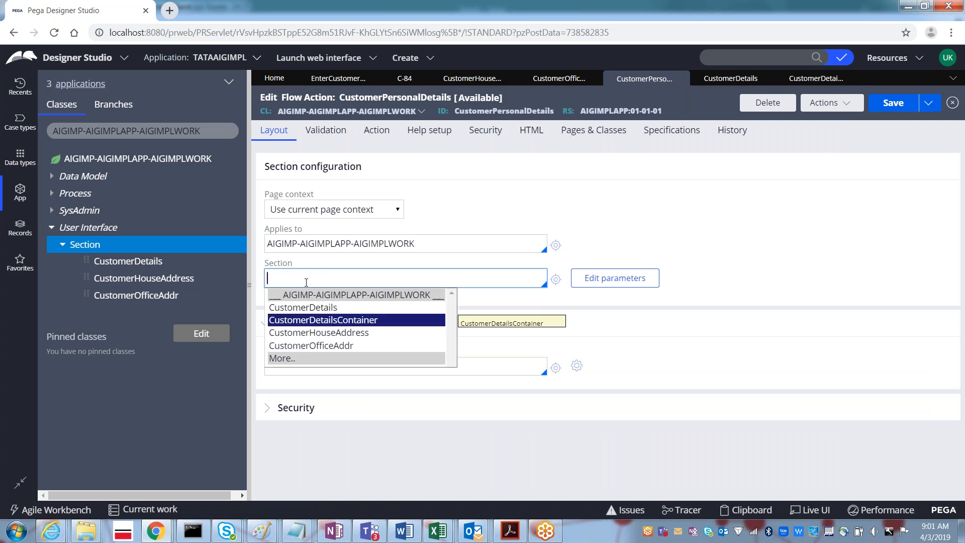
key("Return")
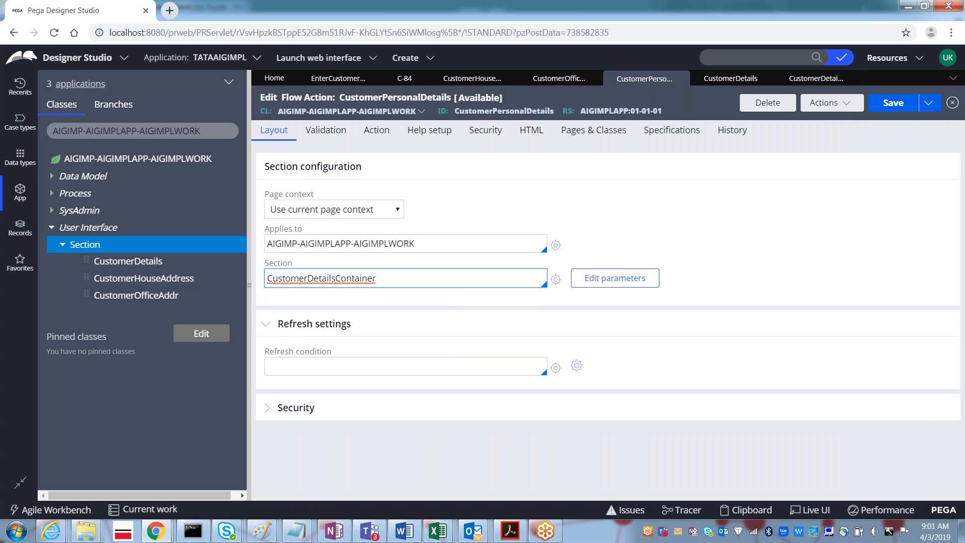
left_click(897, 106)
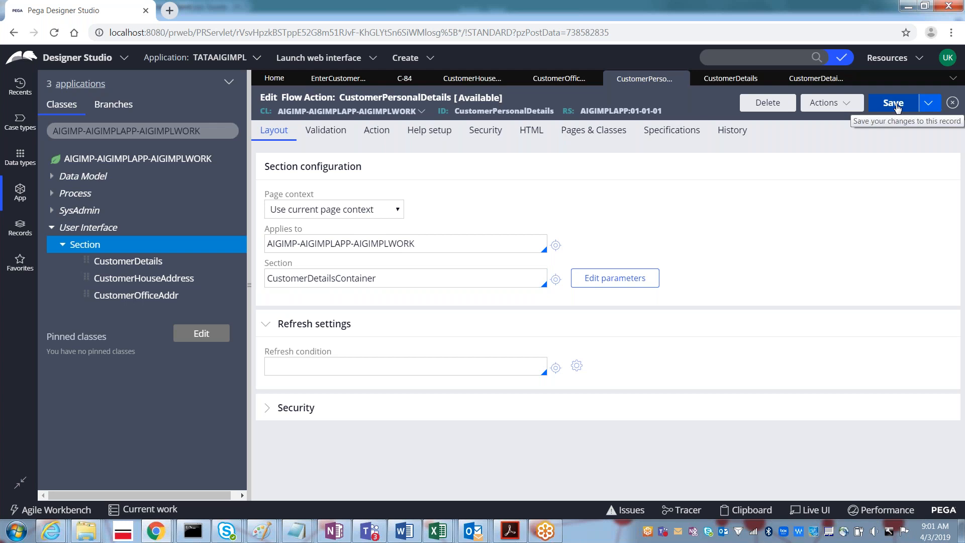
- Compare the CustomerDetails and CustomerOfficeAddr sections, then return to the CustomerPersonalDetails flow action
left_click(726, 80)
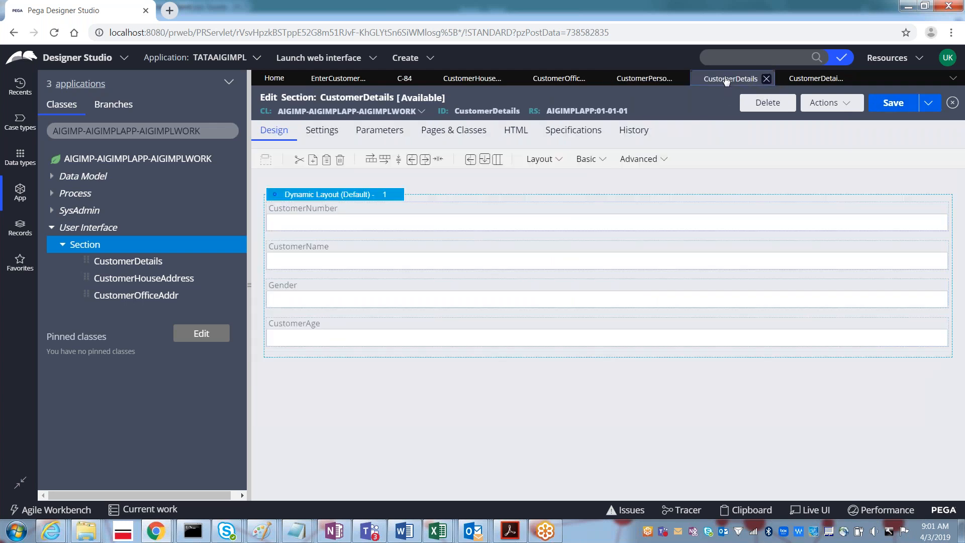
left_click(566, 85)
left_click(651, 81)
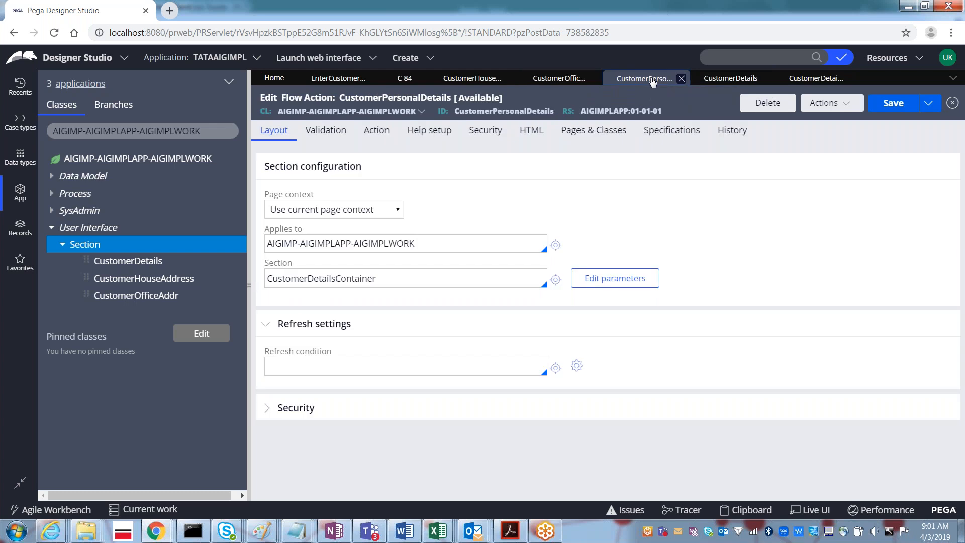
- Run the EnterCustomerDetails flow from its Actions menu and review the new case C-85 form
left_click(343, 80)
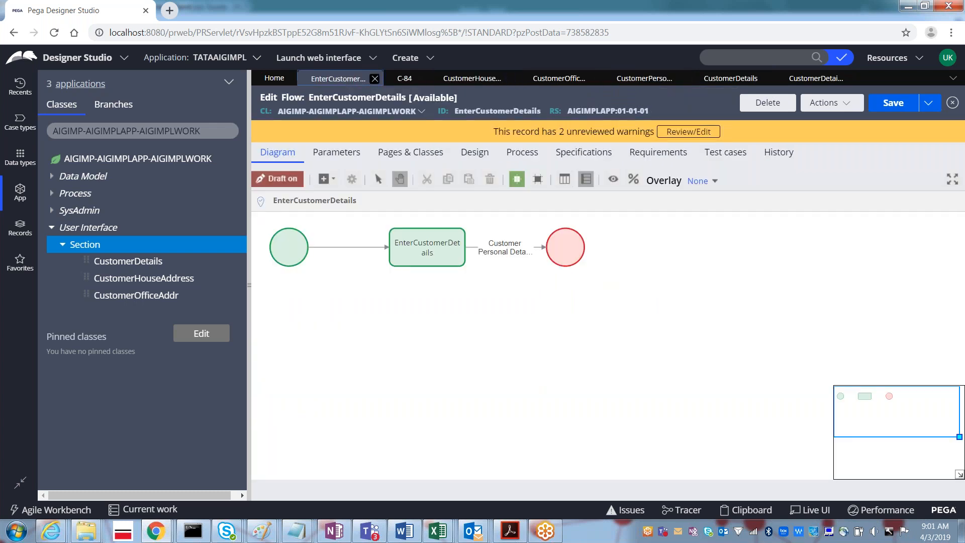
left_click(824, 108)
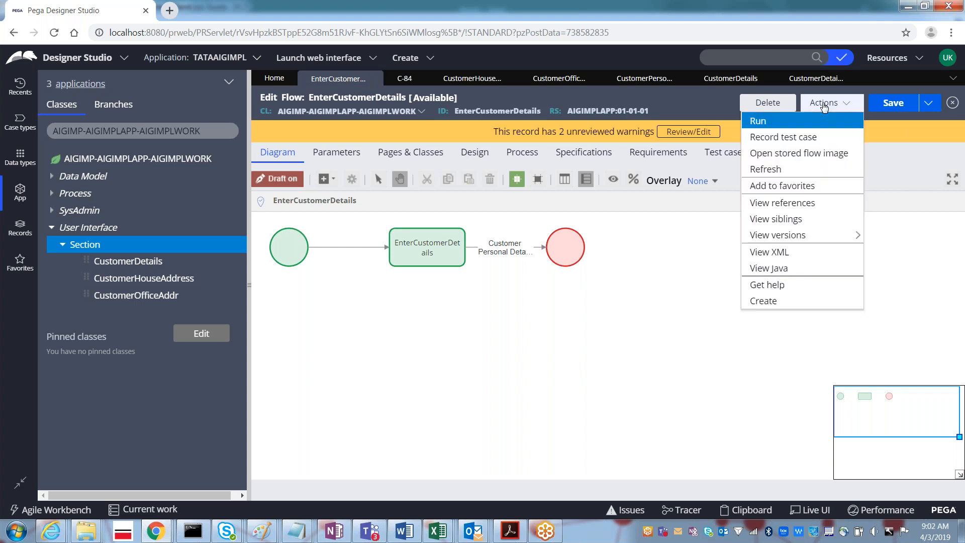
left_click(764, 123)
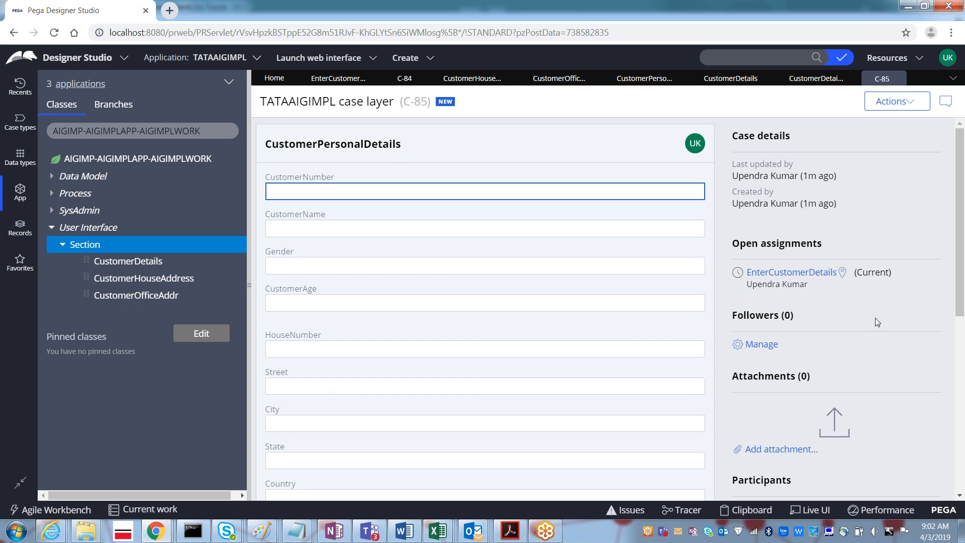
mouse_move(959, 279)
left_mouse_down()
mouse_move(957, 452)
mouse_move(943, 270)
left_mouse_up()
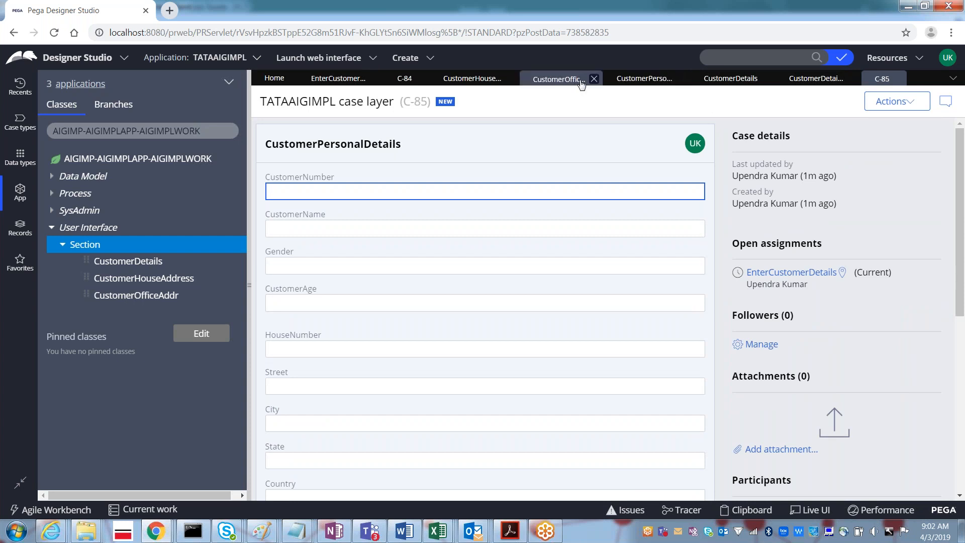
left_click(641, 80)
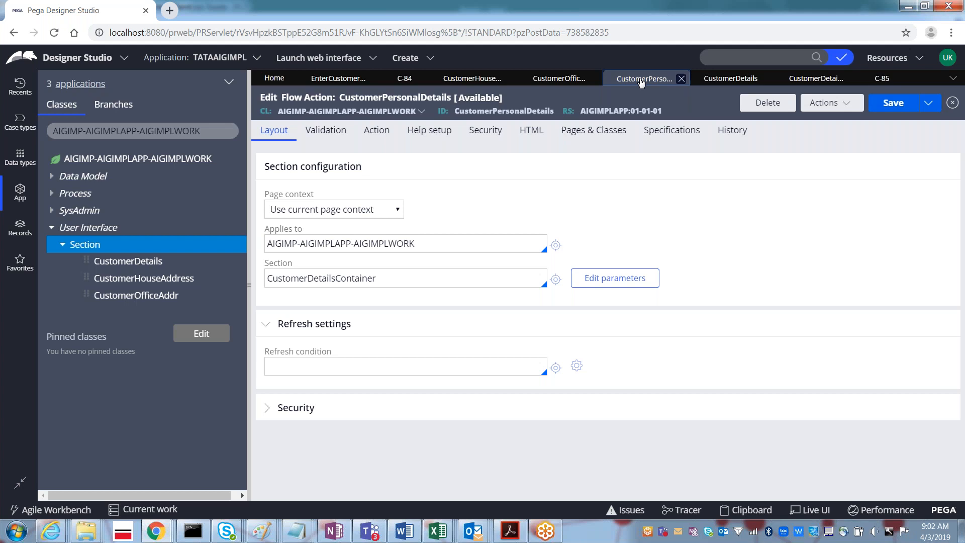
left_click(362, 280)
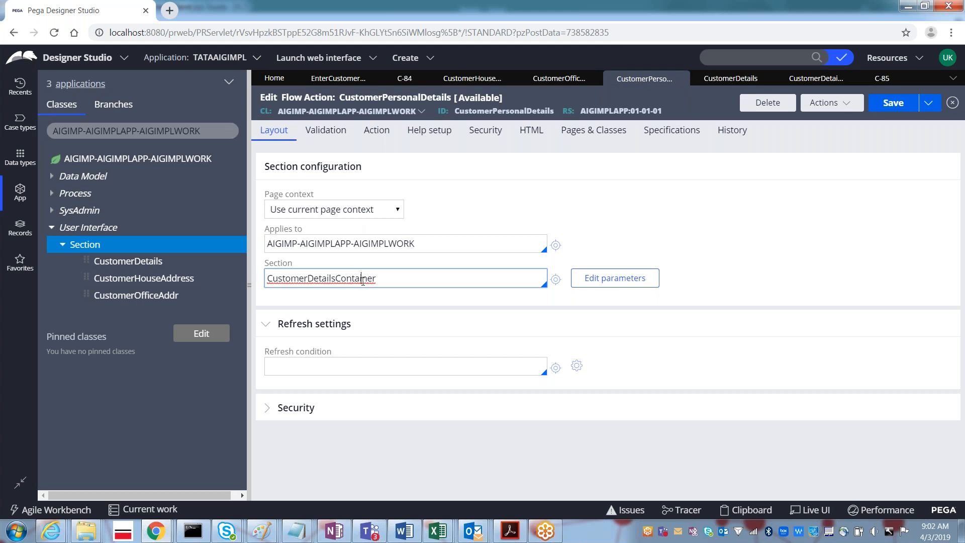
left_click(326, 80)
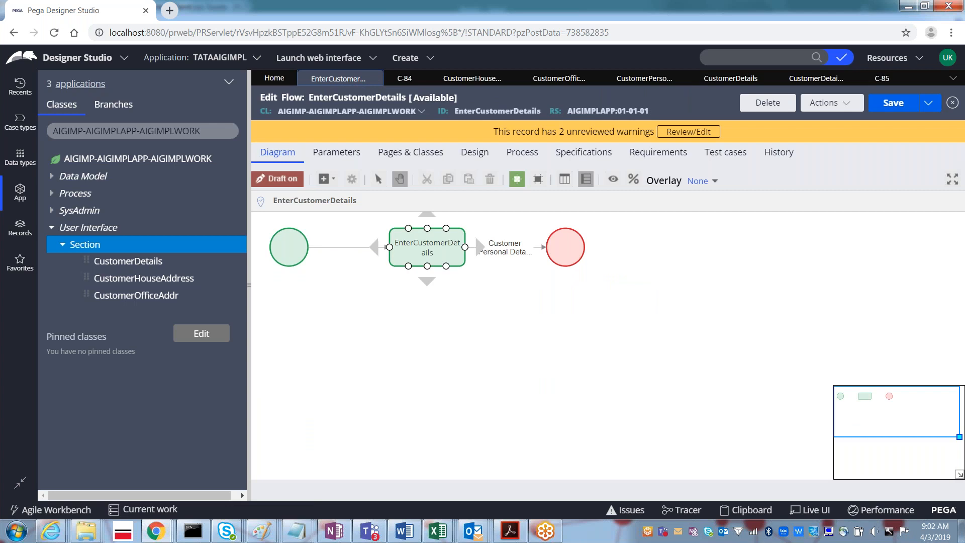
double_click(505, 247)
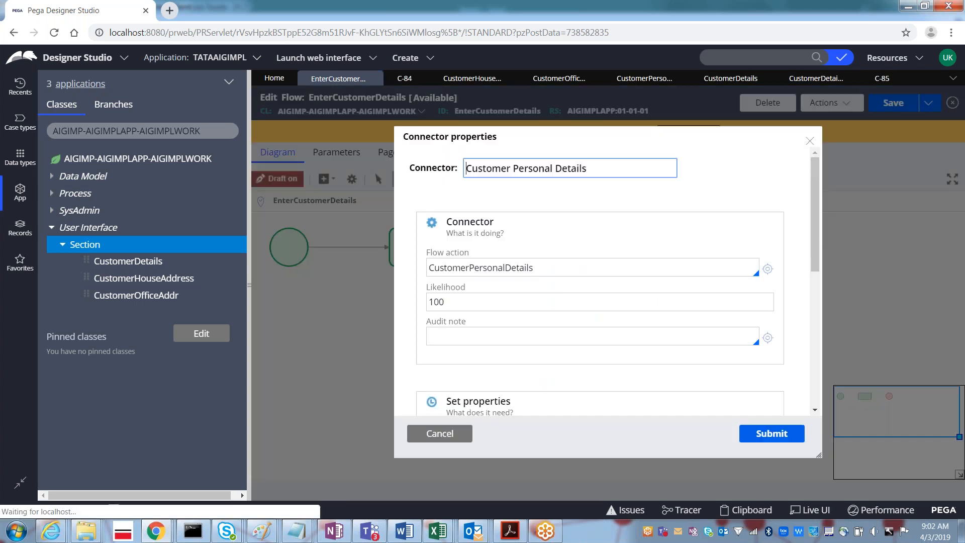
double_click(517, 267)
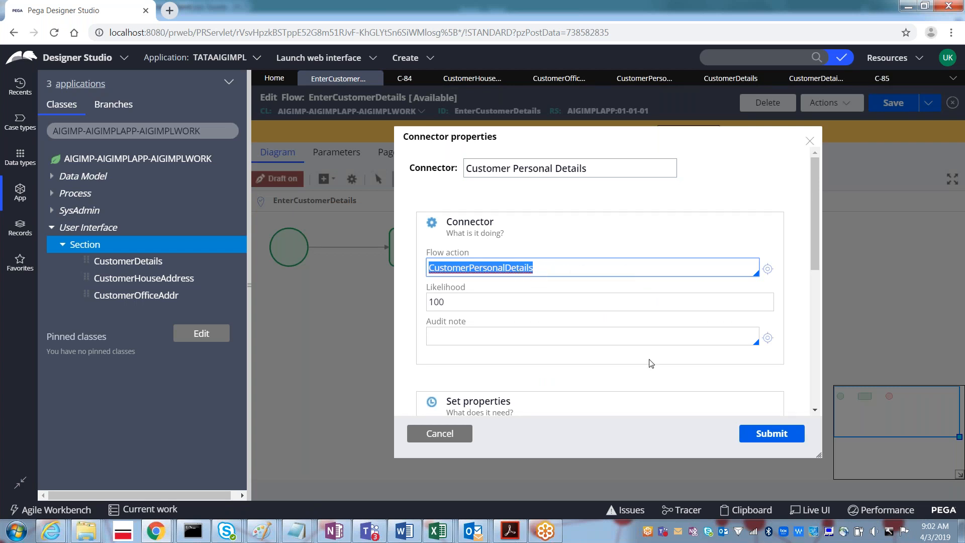
left_click(439, 434)
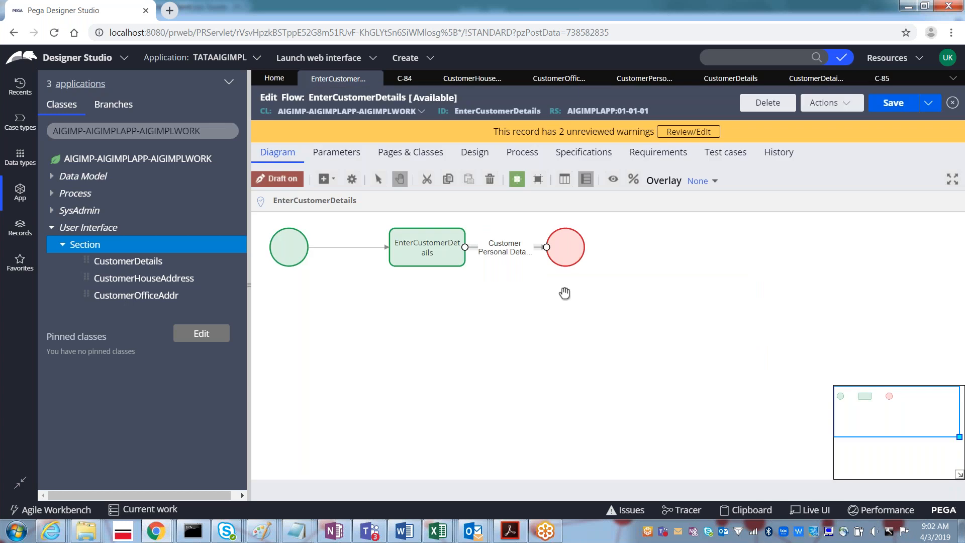
left_click(405, 78)
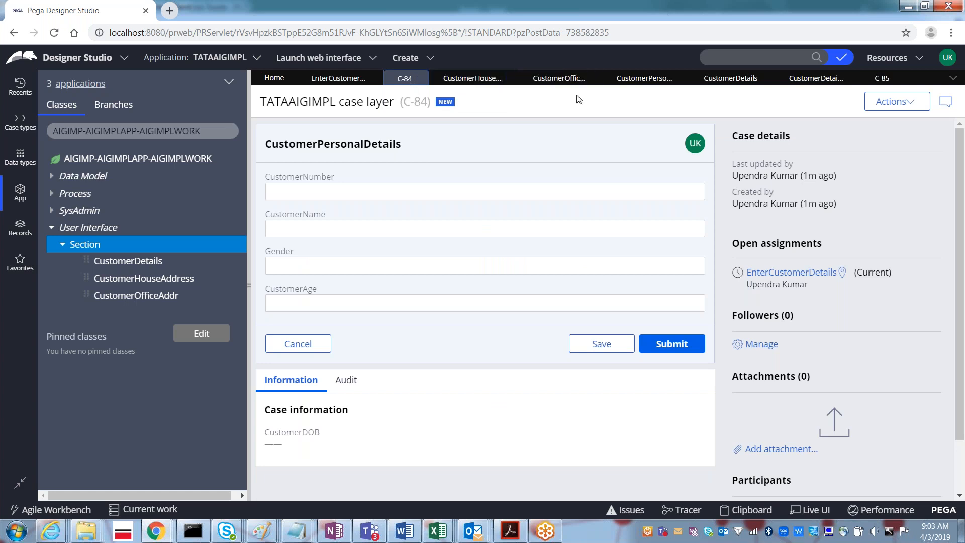
left_click(881, 80)
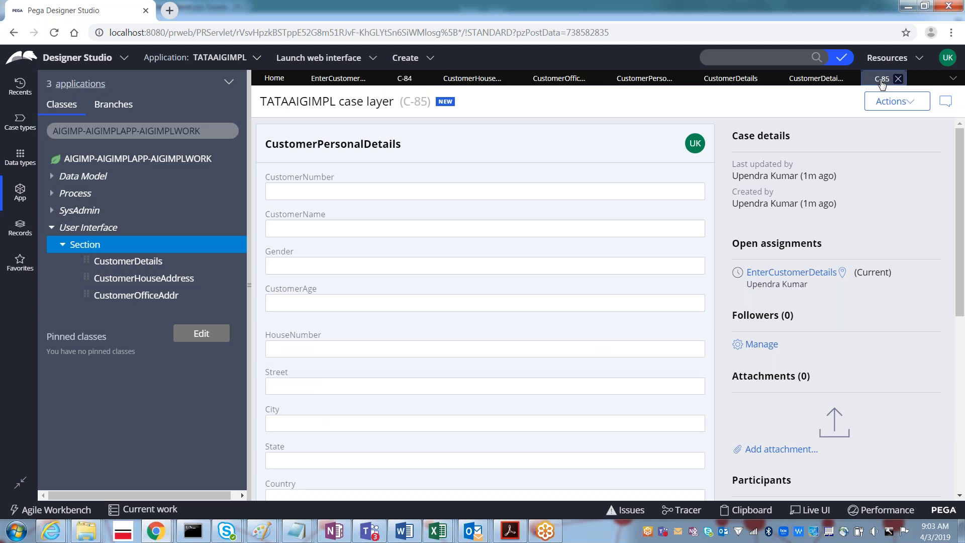